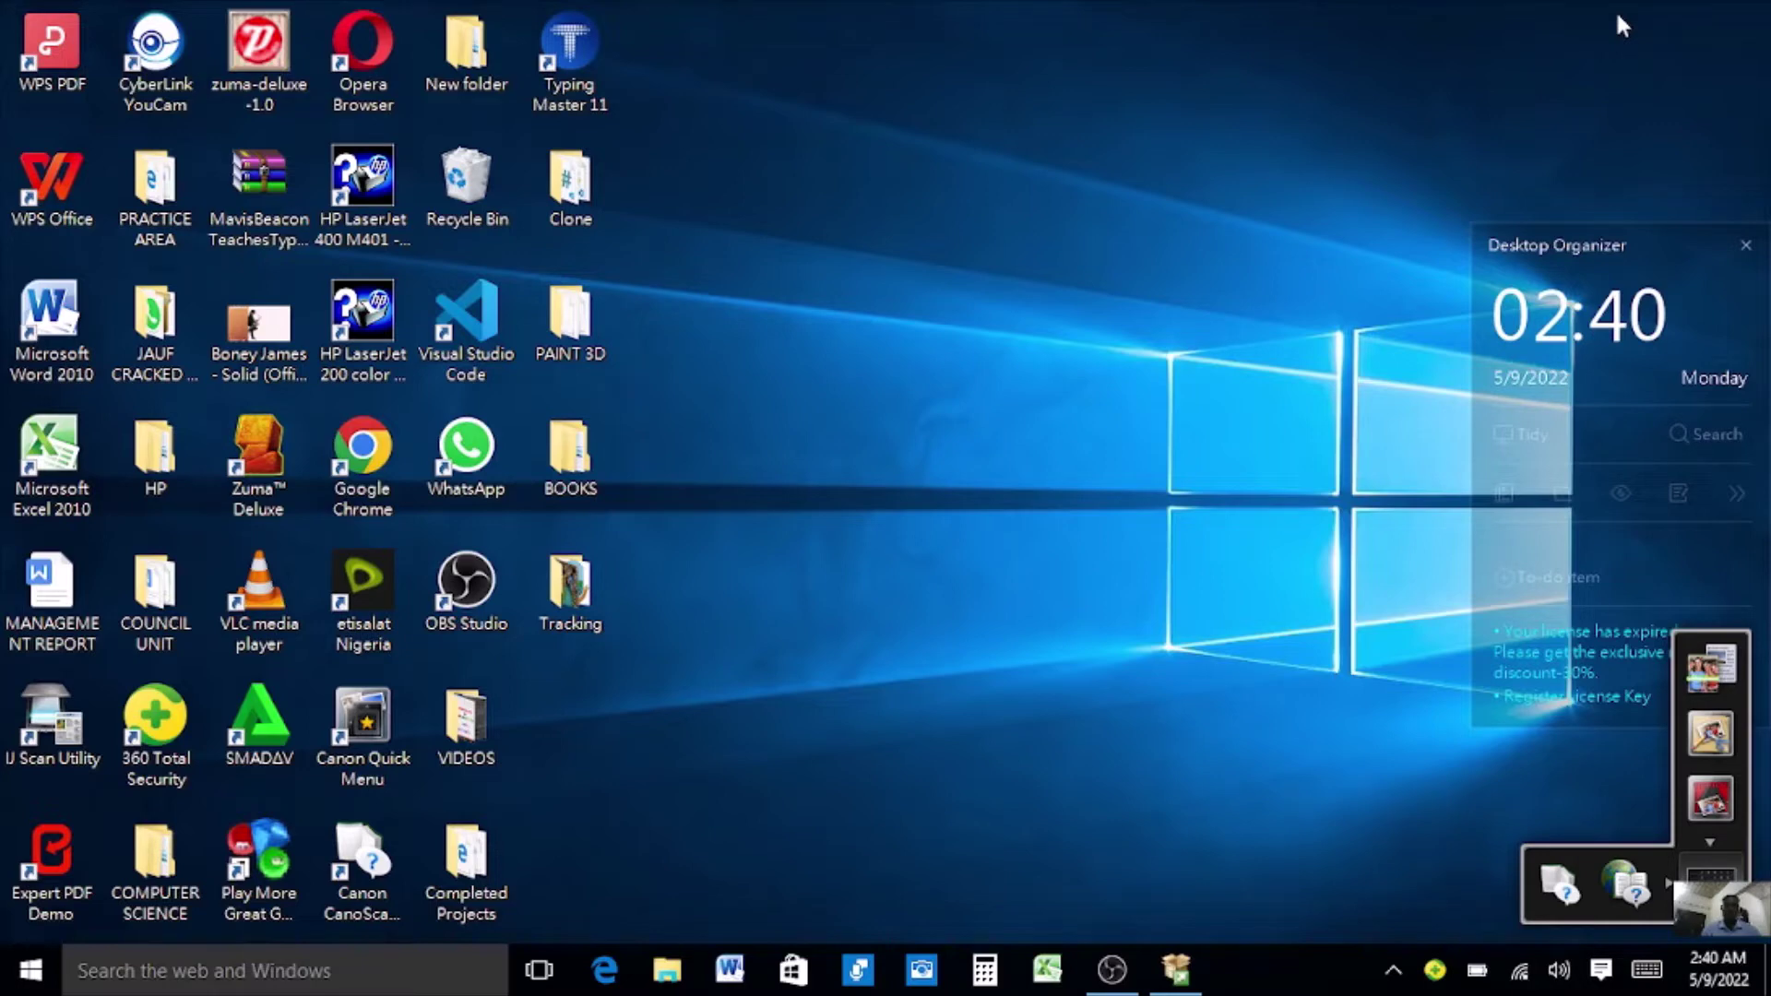
Open Google Chrome and go to forms.google.com.
double_click(349, 473)
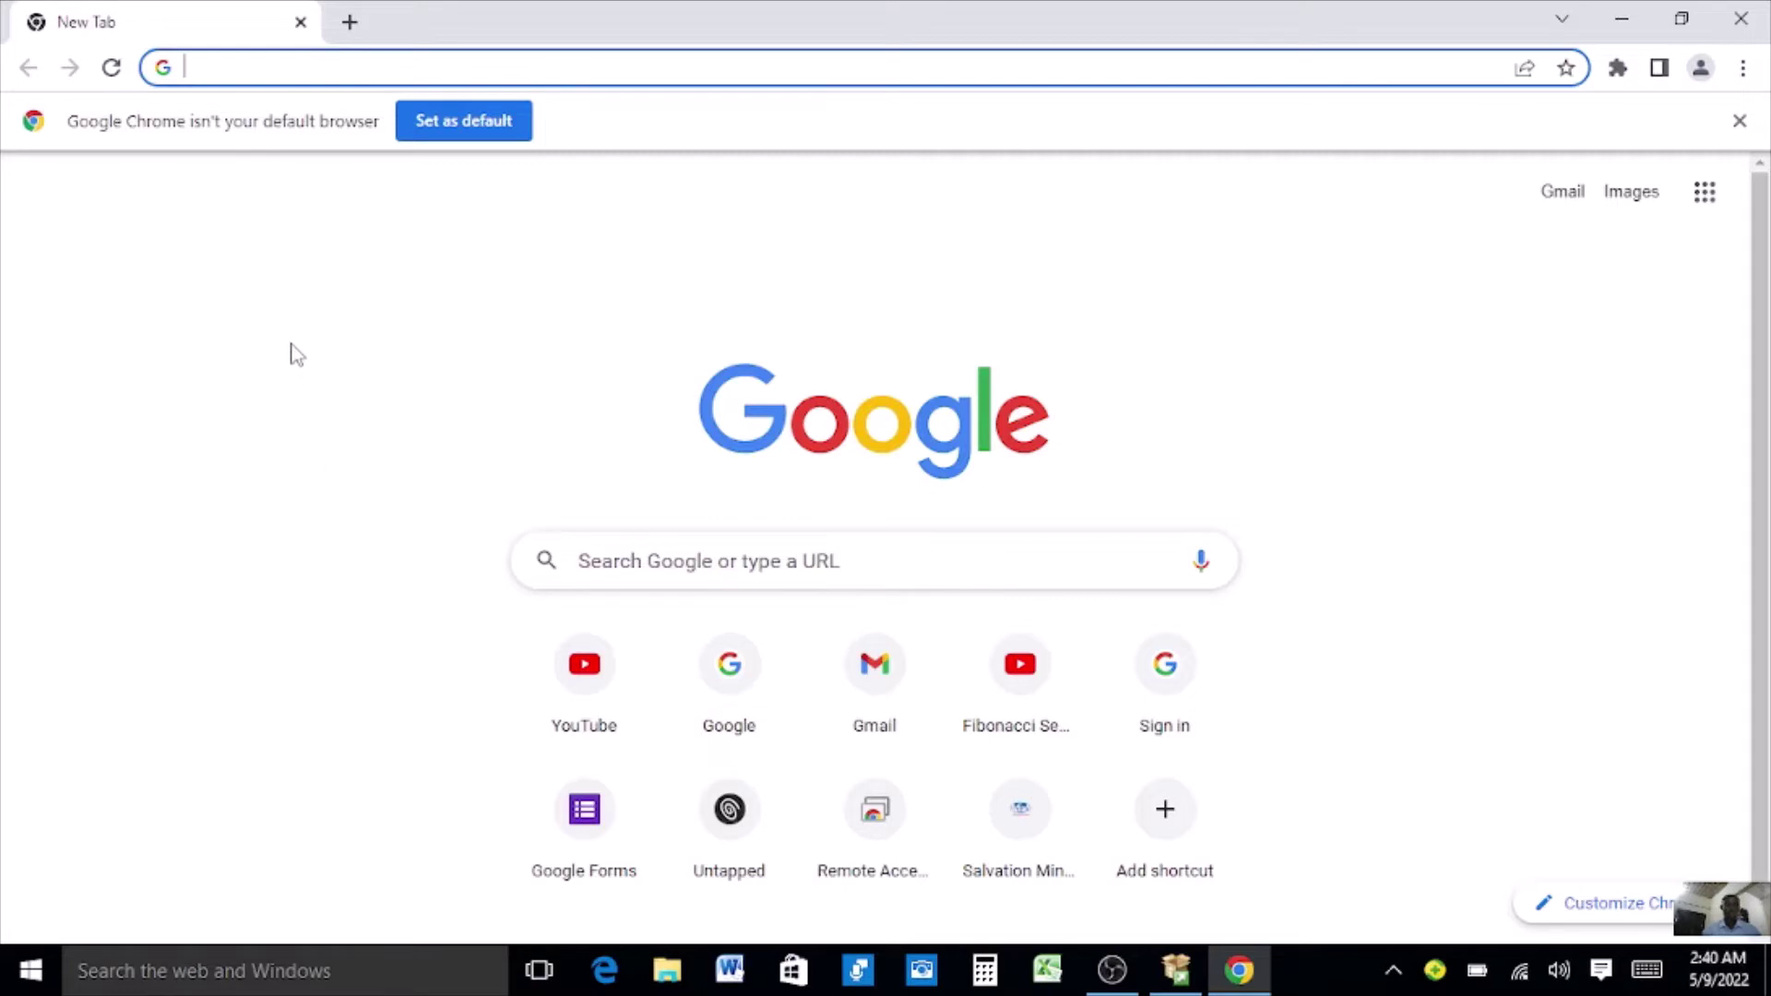
left_click(189, 70)
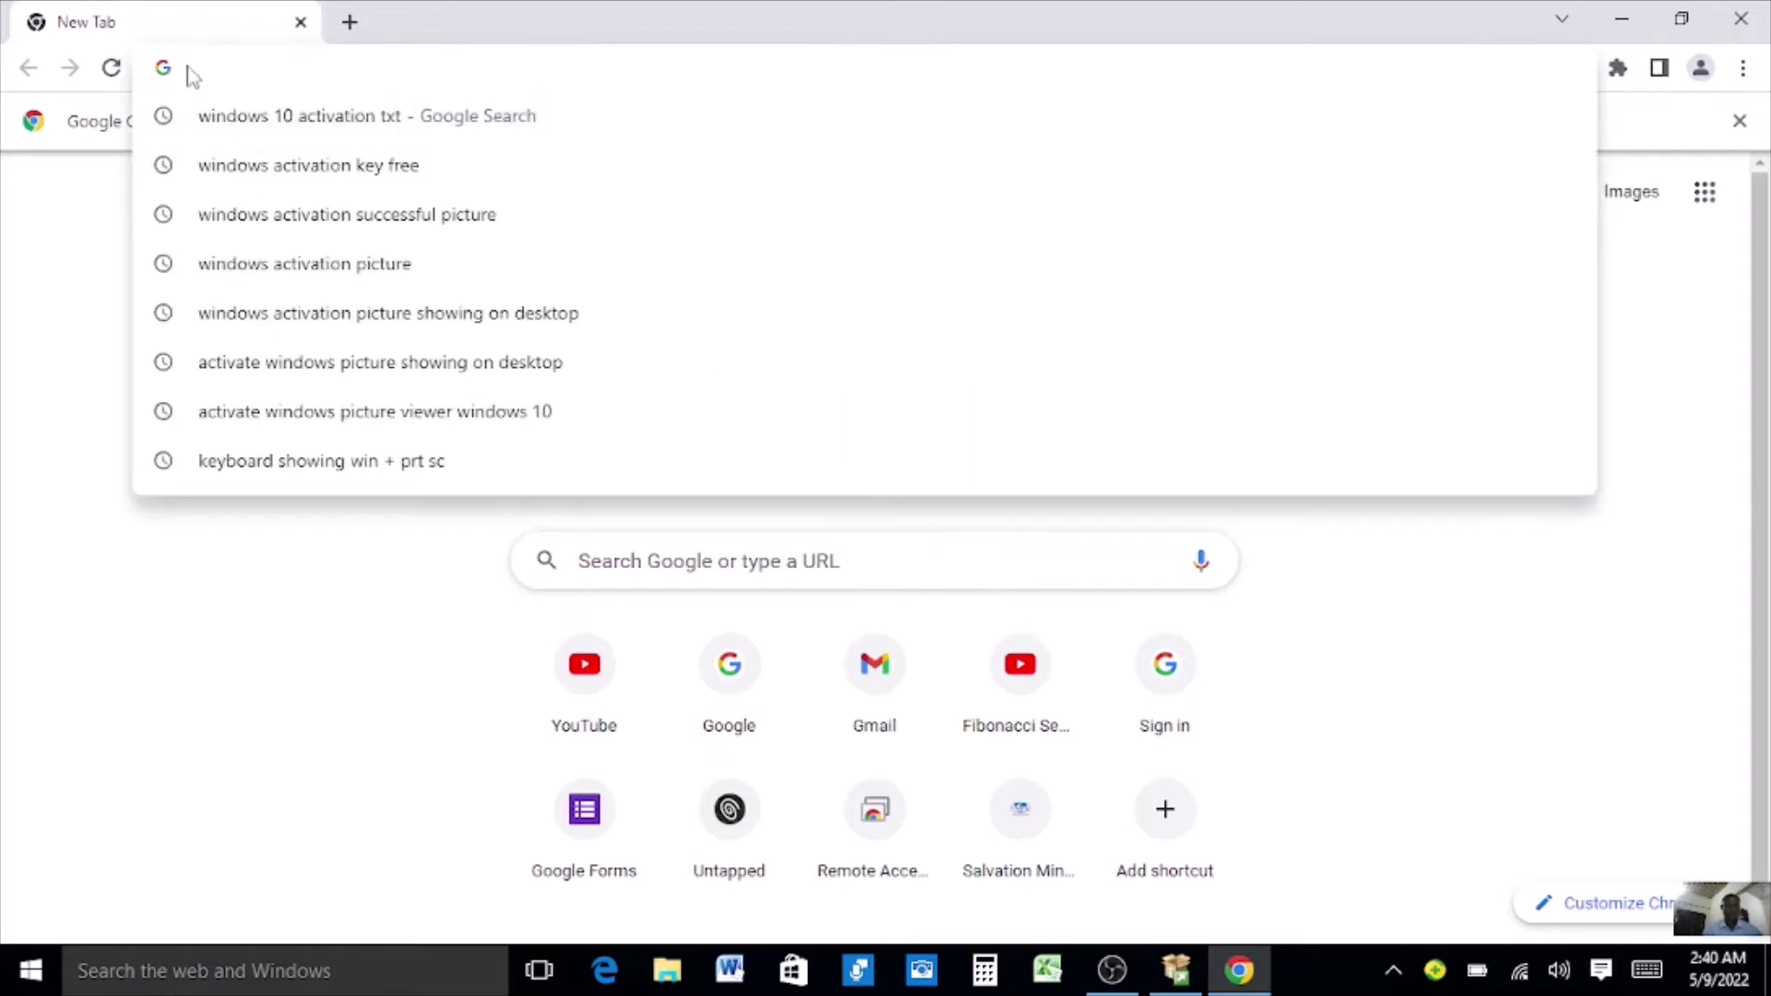
type("forms.google.com")
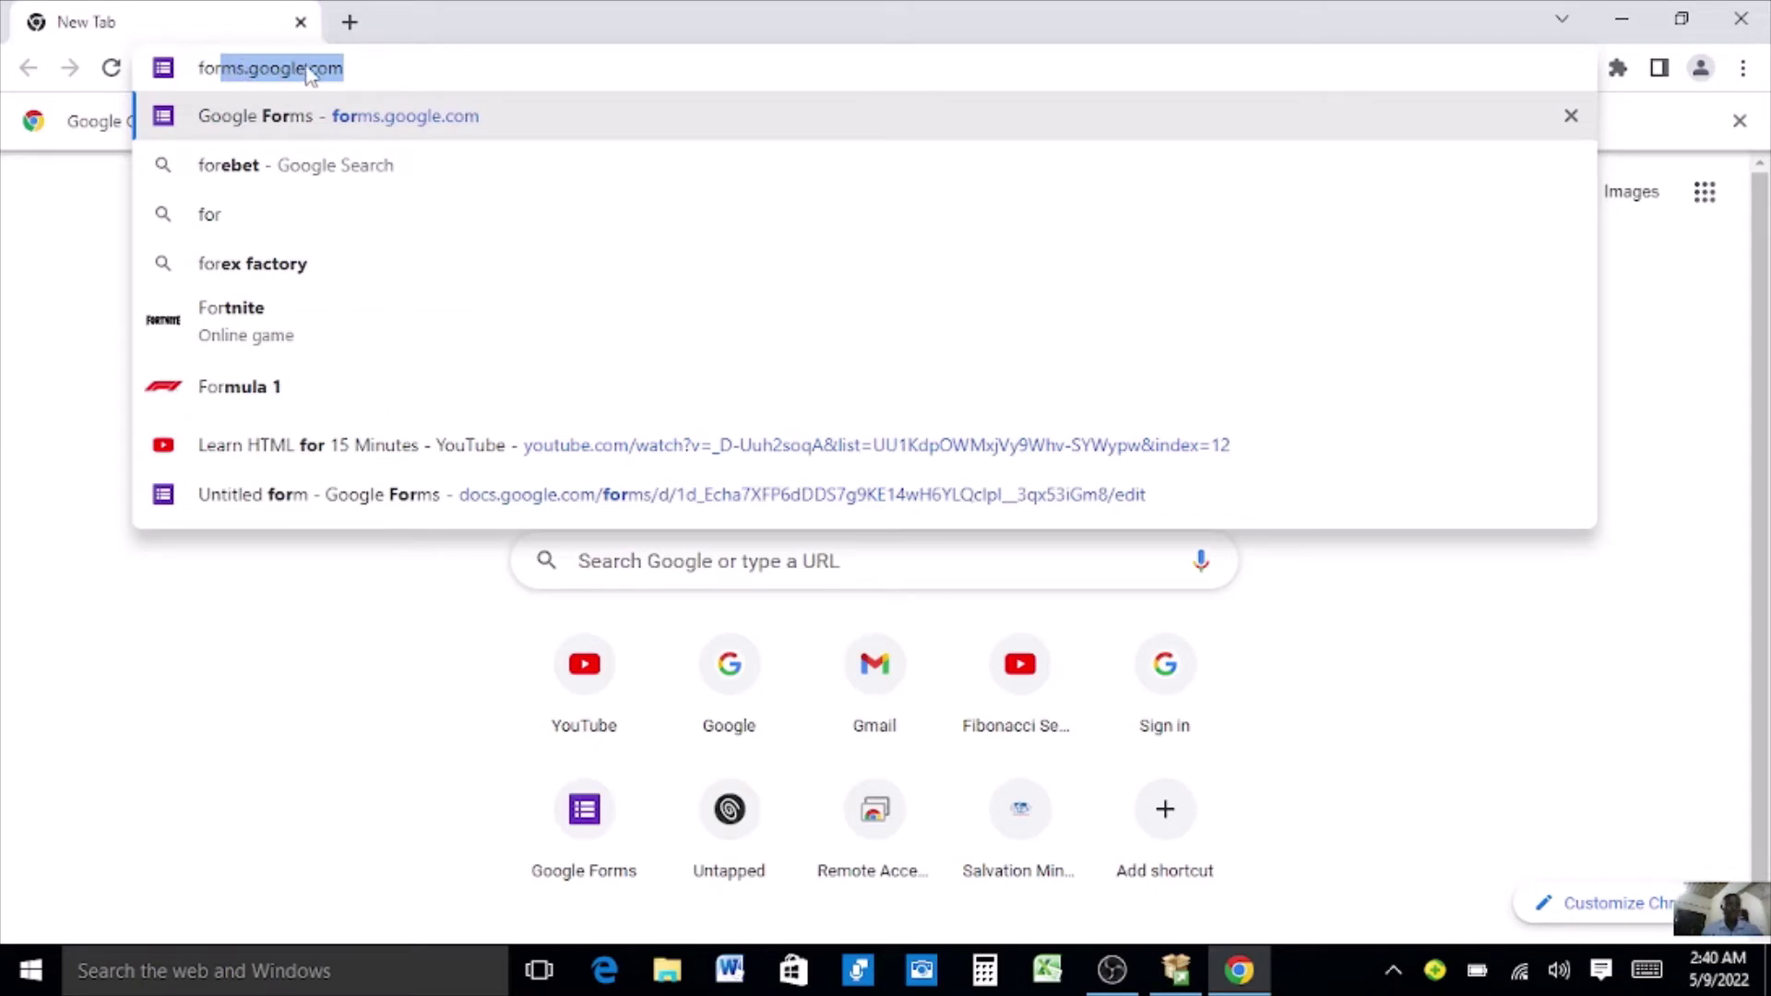
key("Return")
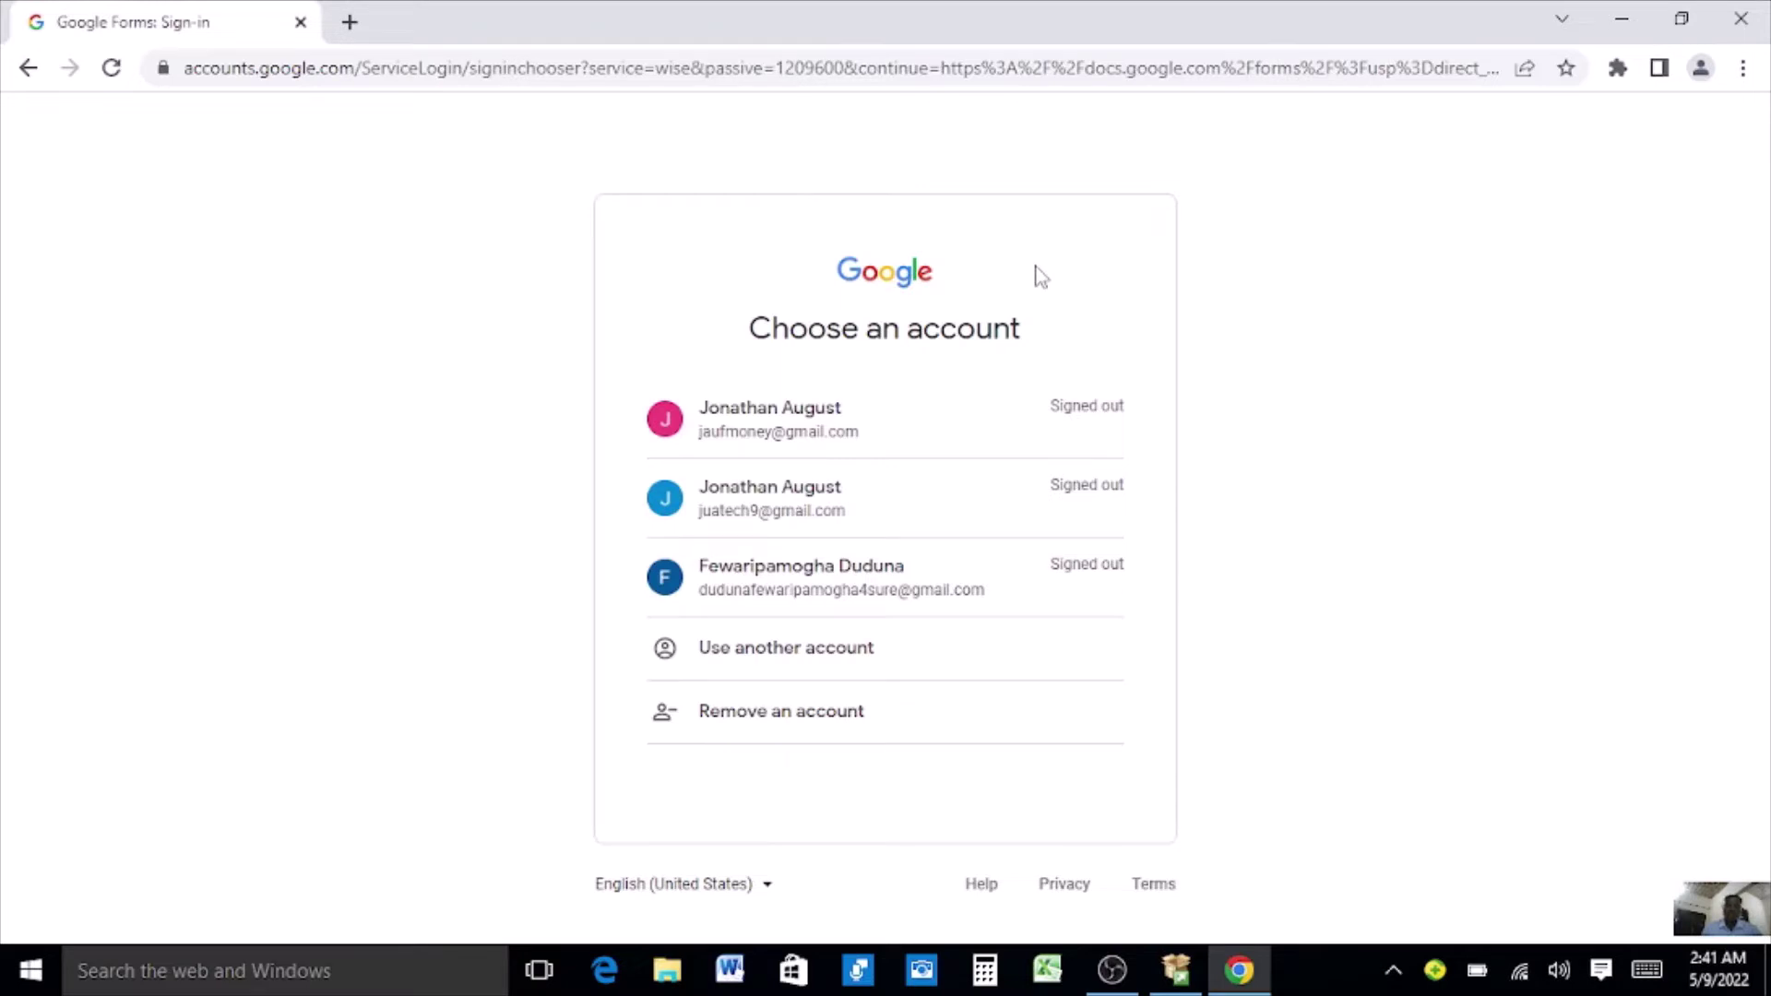
Sign in to Google Forms with the first listed account, entering and submitting the account password until access is granted.
left_click(822, 436)
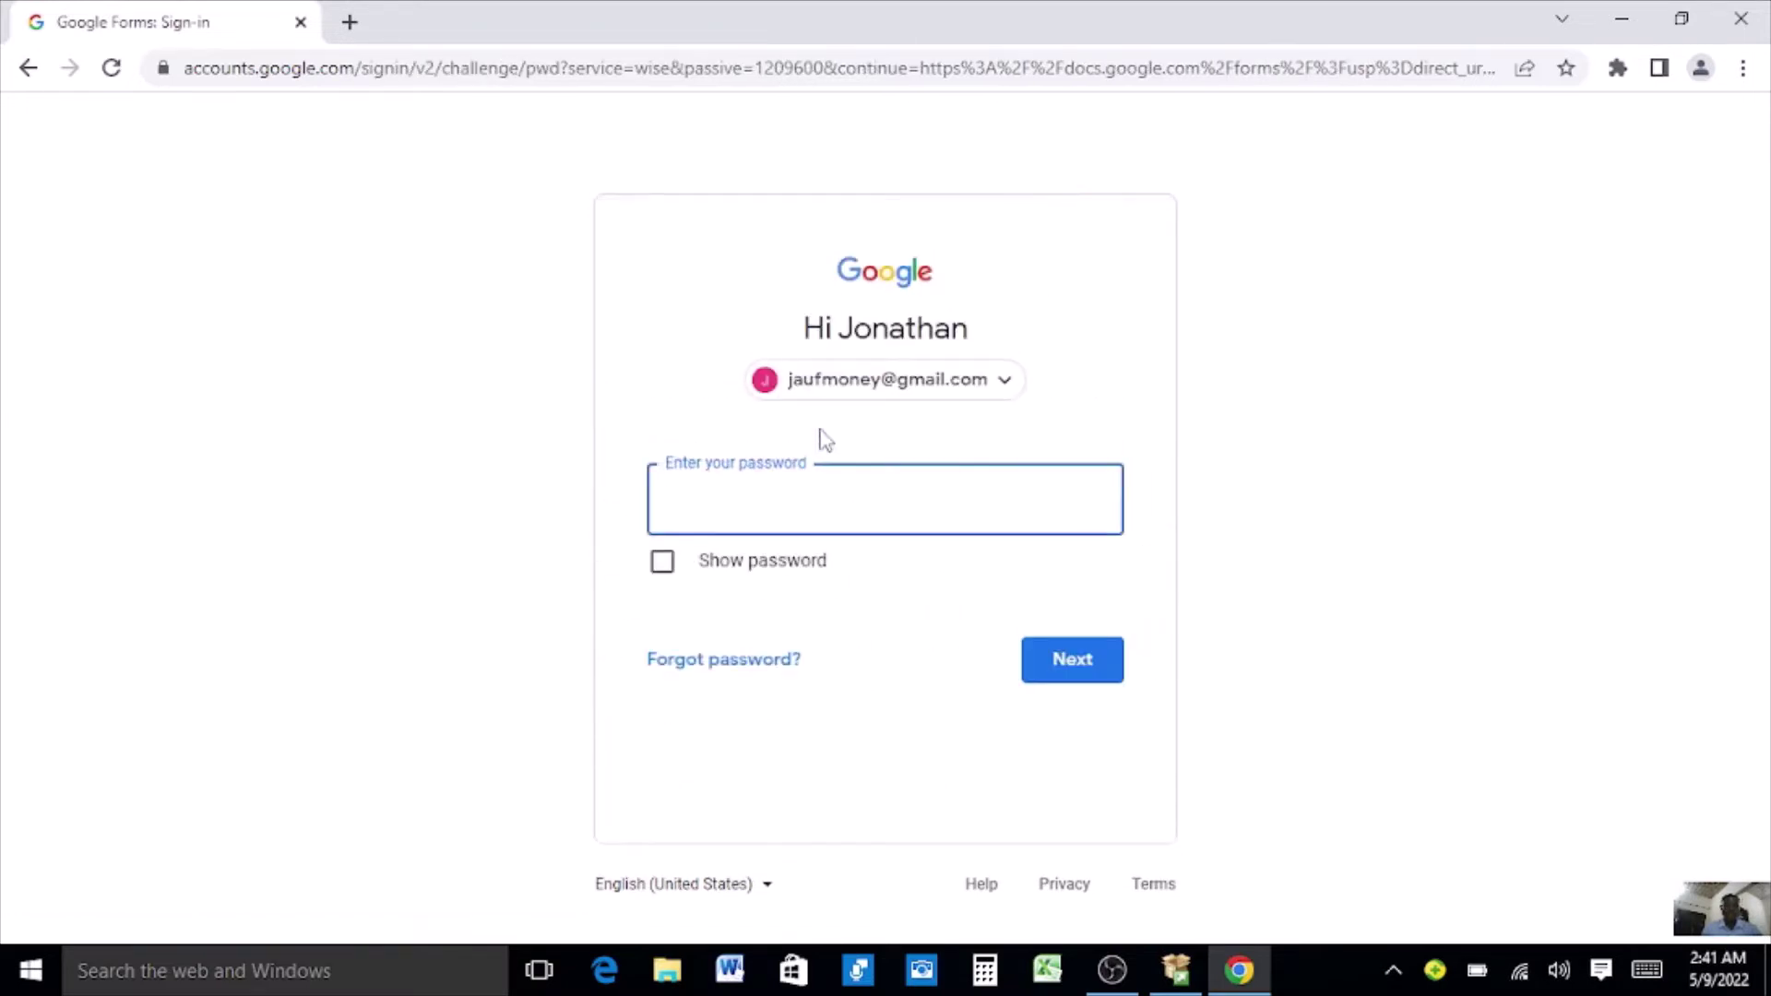
type("•••••••••••")
left_click(1095, 668)
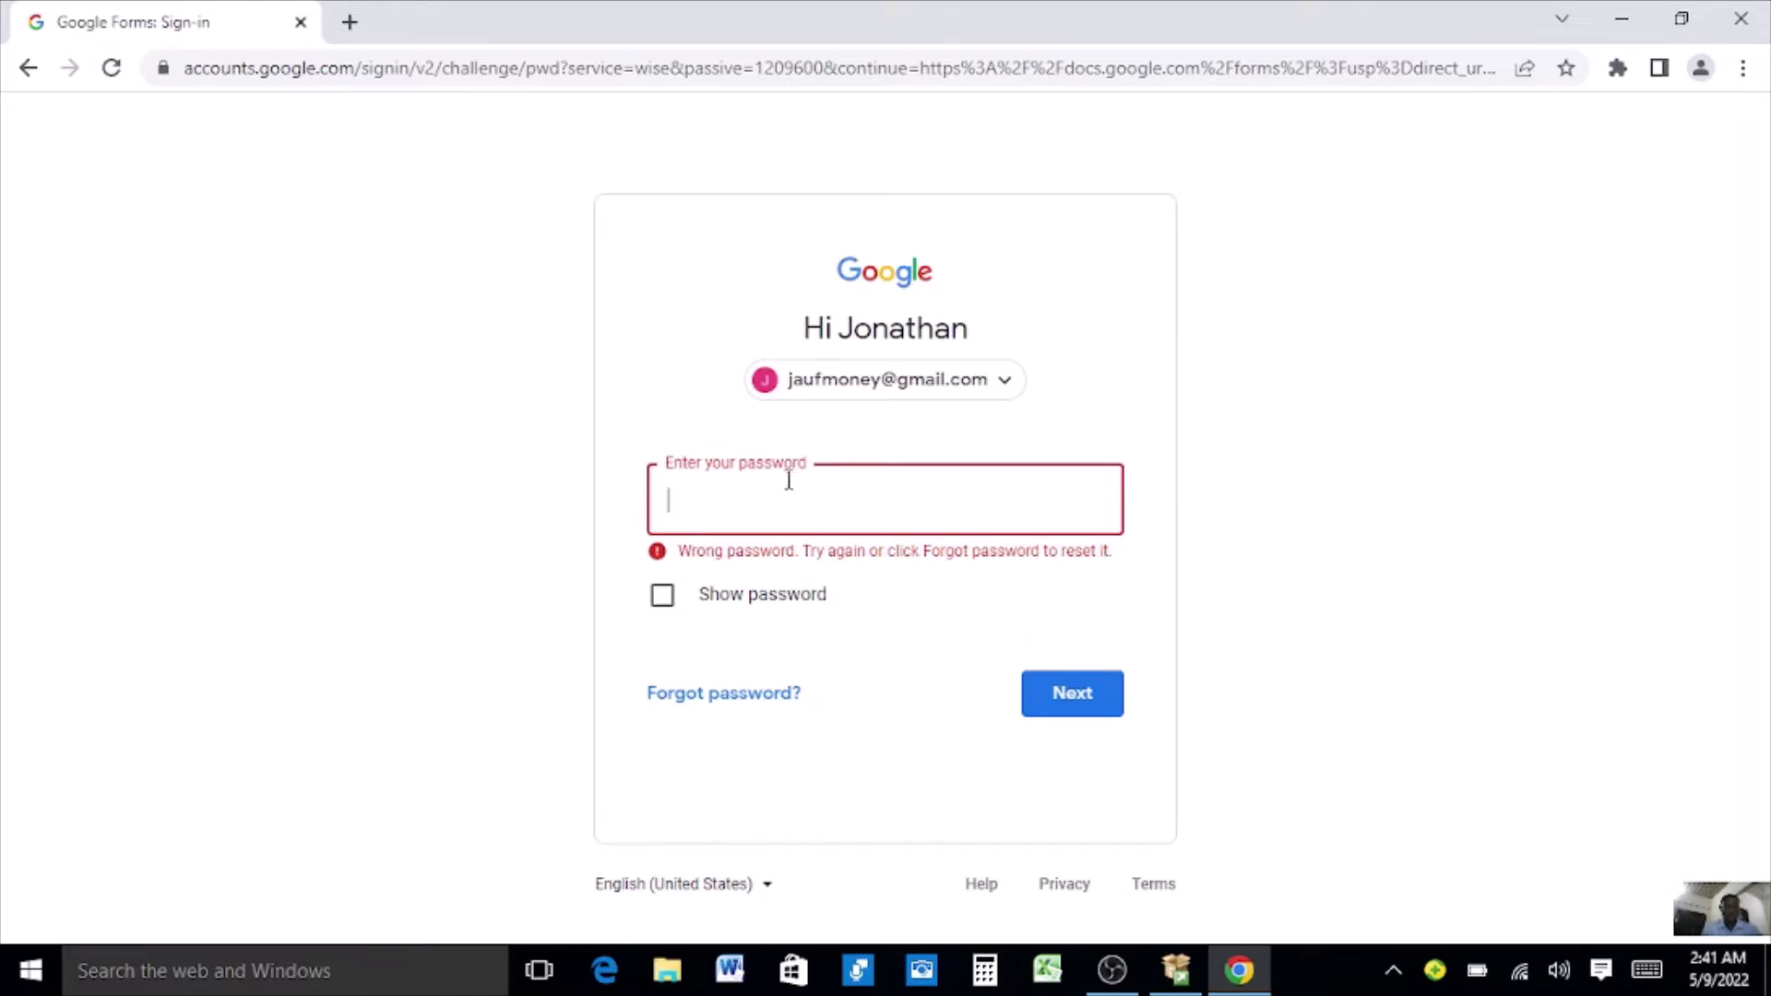
type("•••••••••••")
left_click(1087, 701)
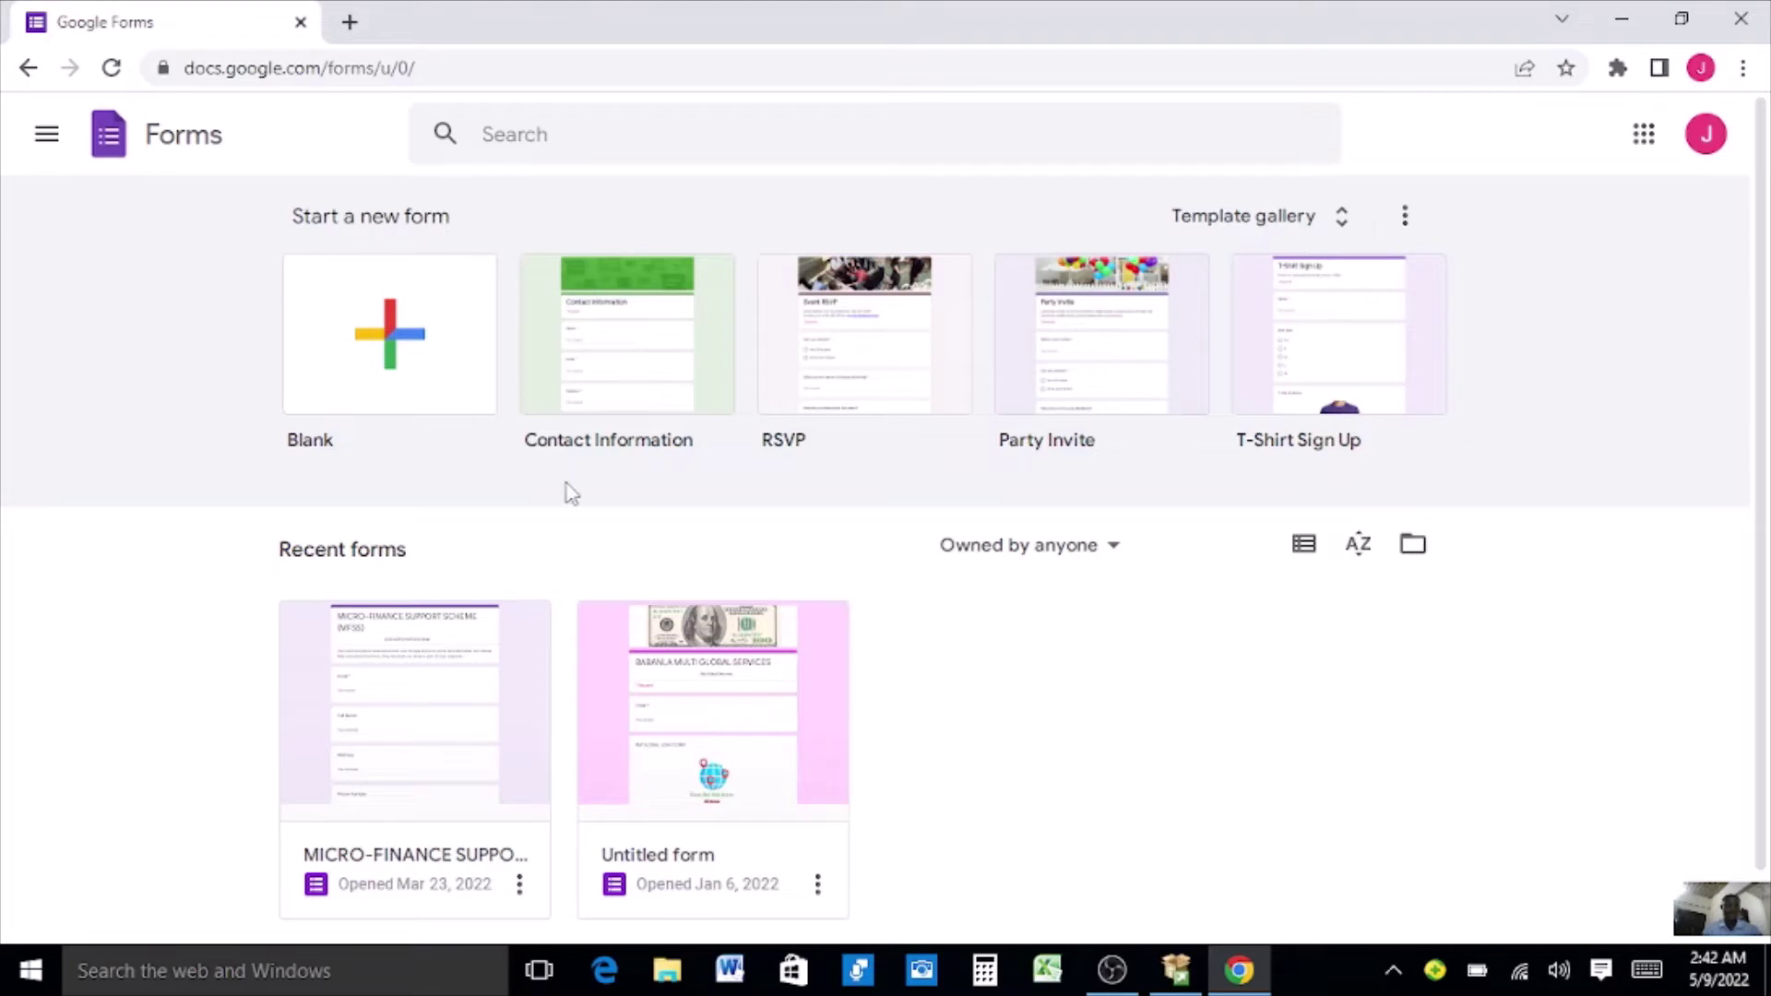
Create a blank form and replace its default title with "MICRO-FINANCE SCHEME", roughly centred using leading spaces.
left_click(406, 366)
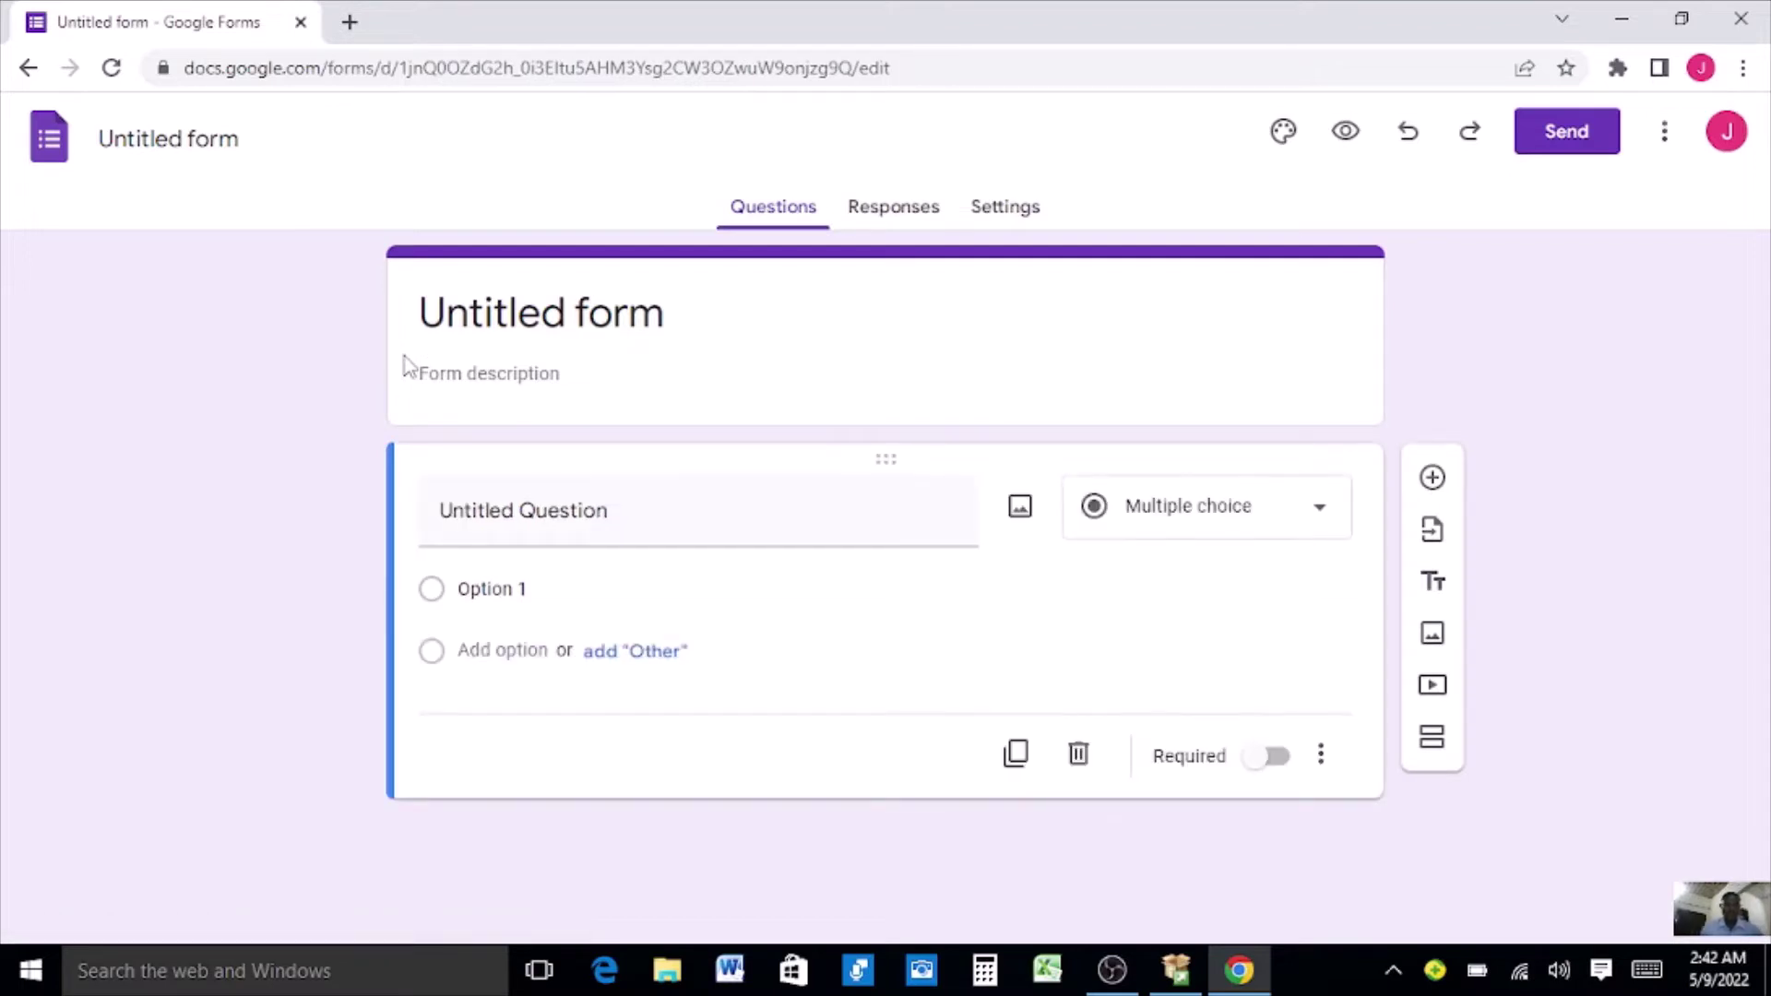
left_click(420, 314)
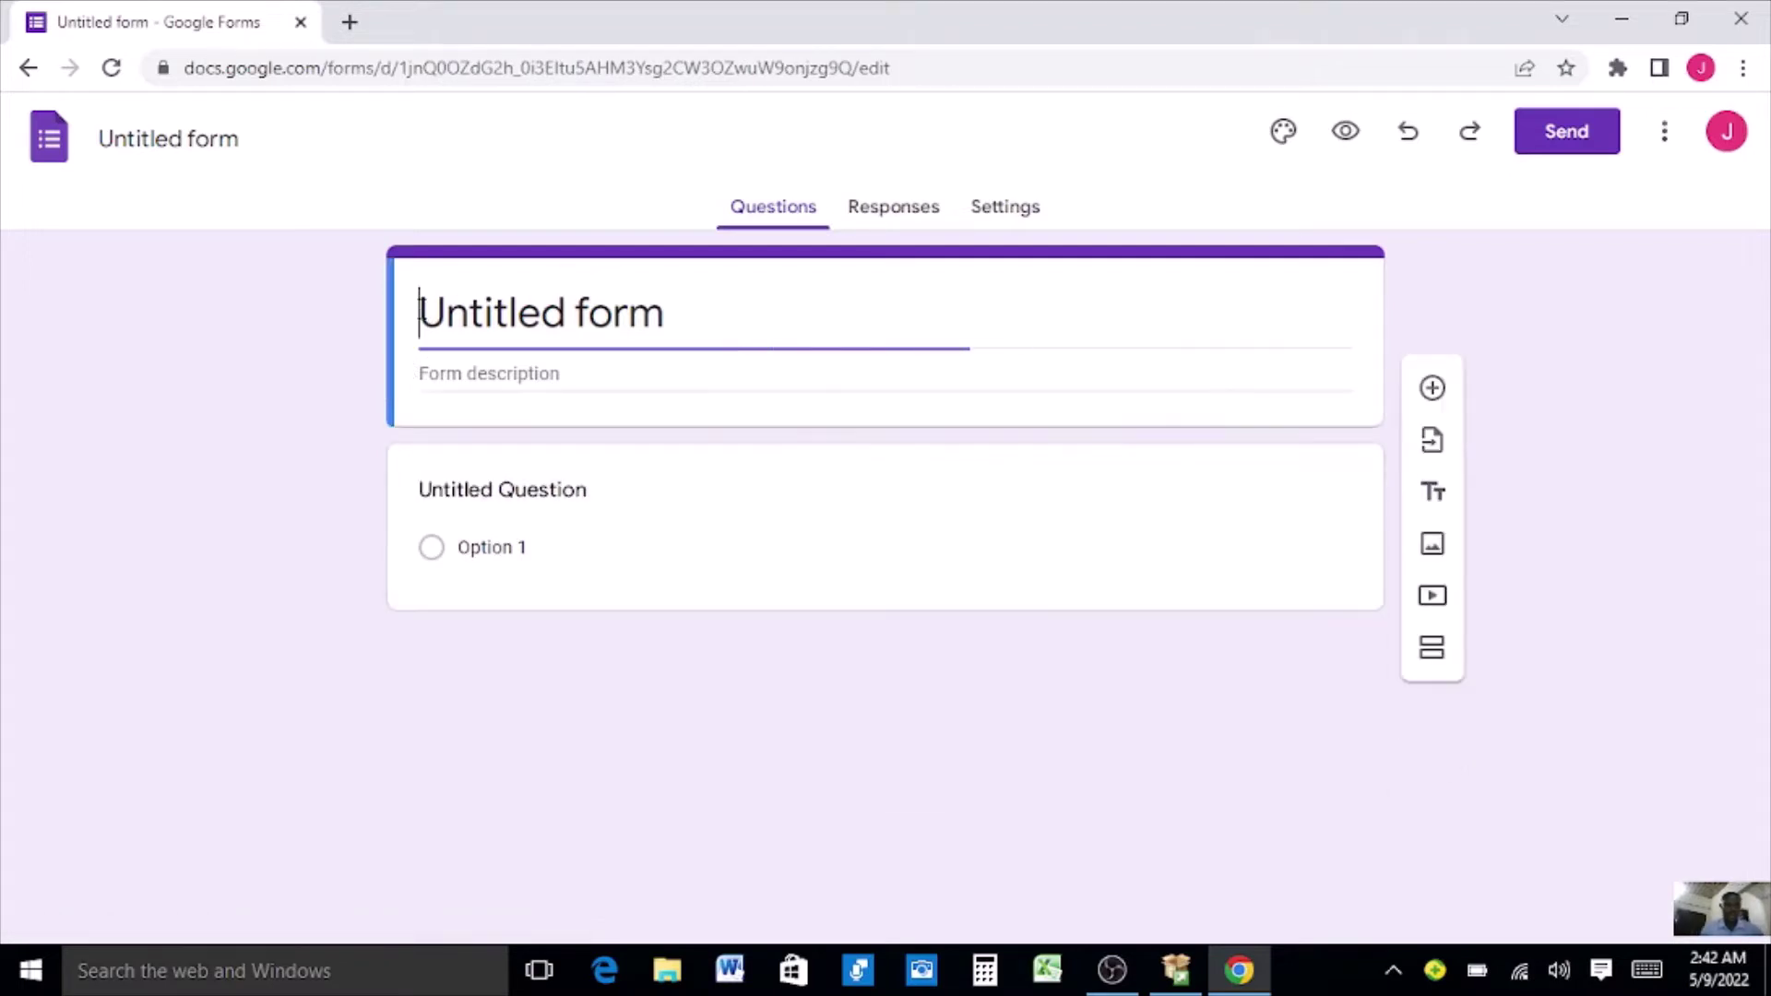
left_click_drag(420, 314, 766, 312)
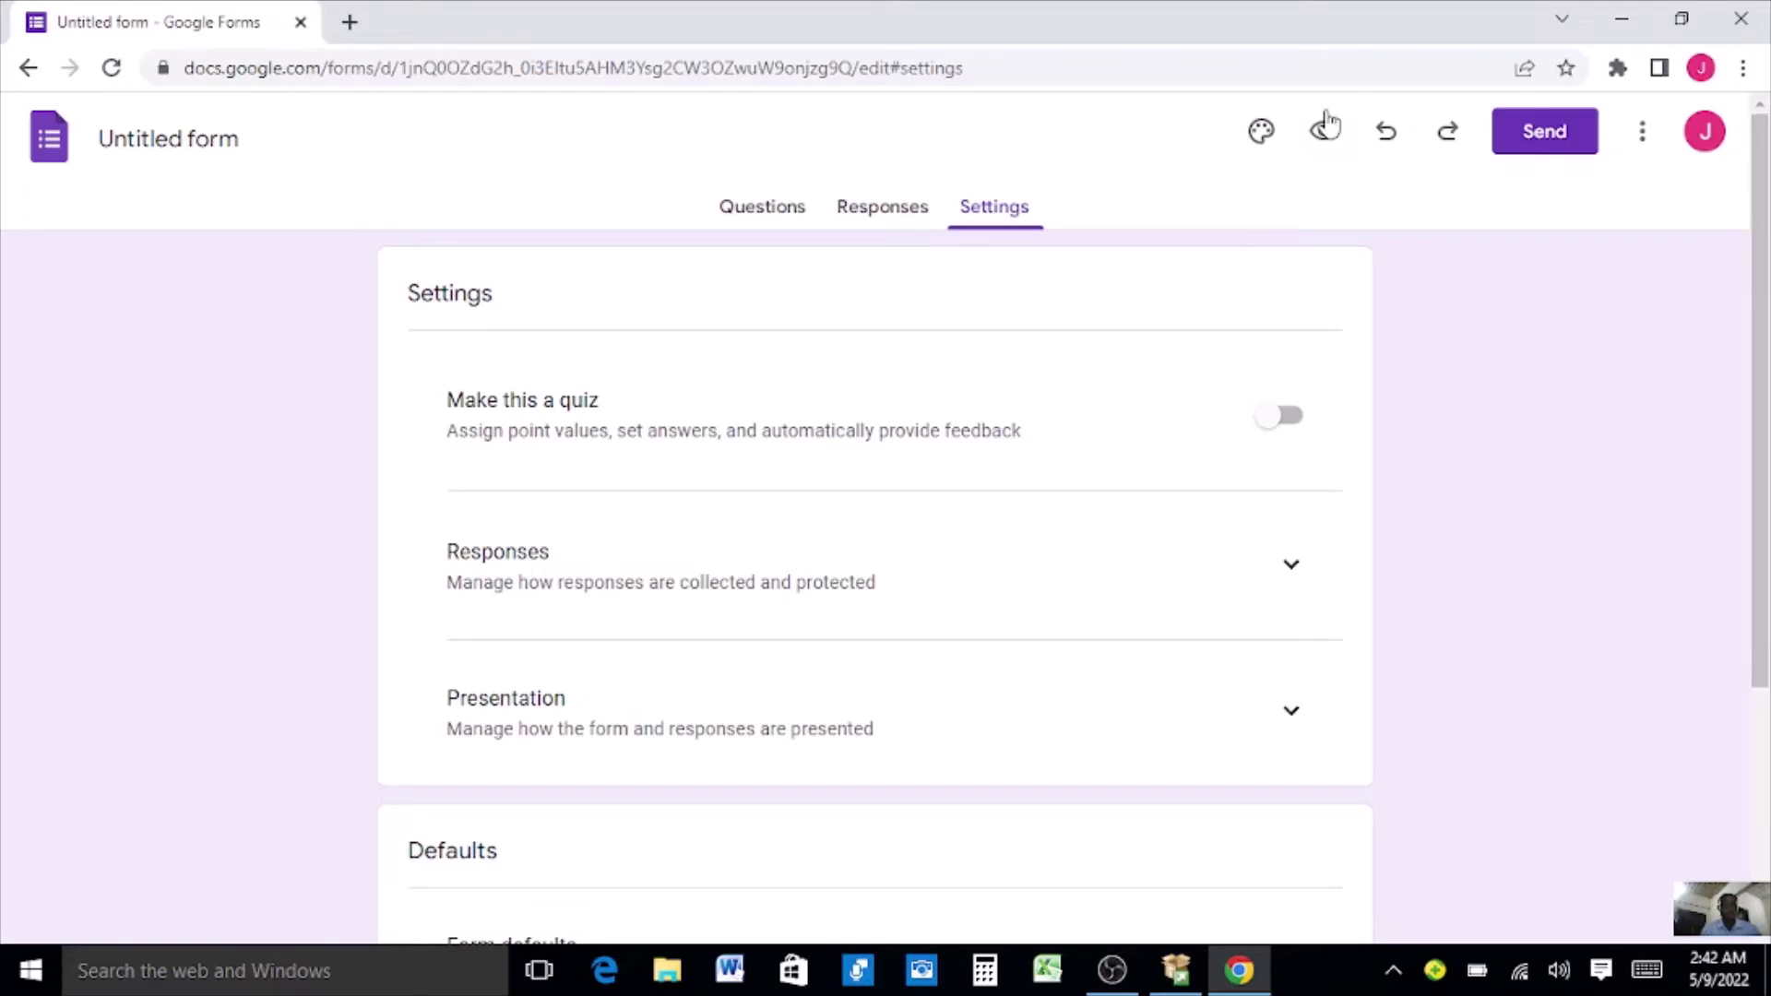
left_click(783, 227)
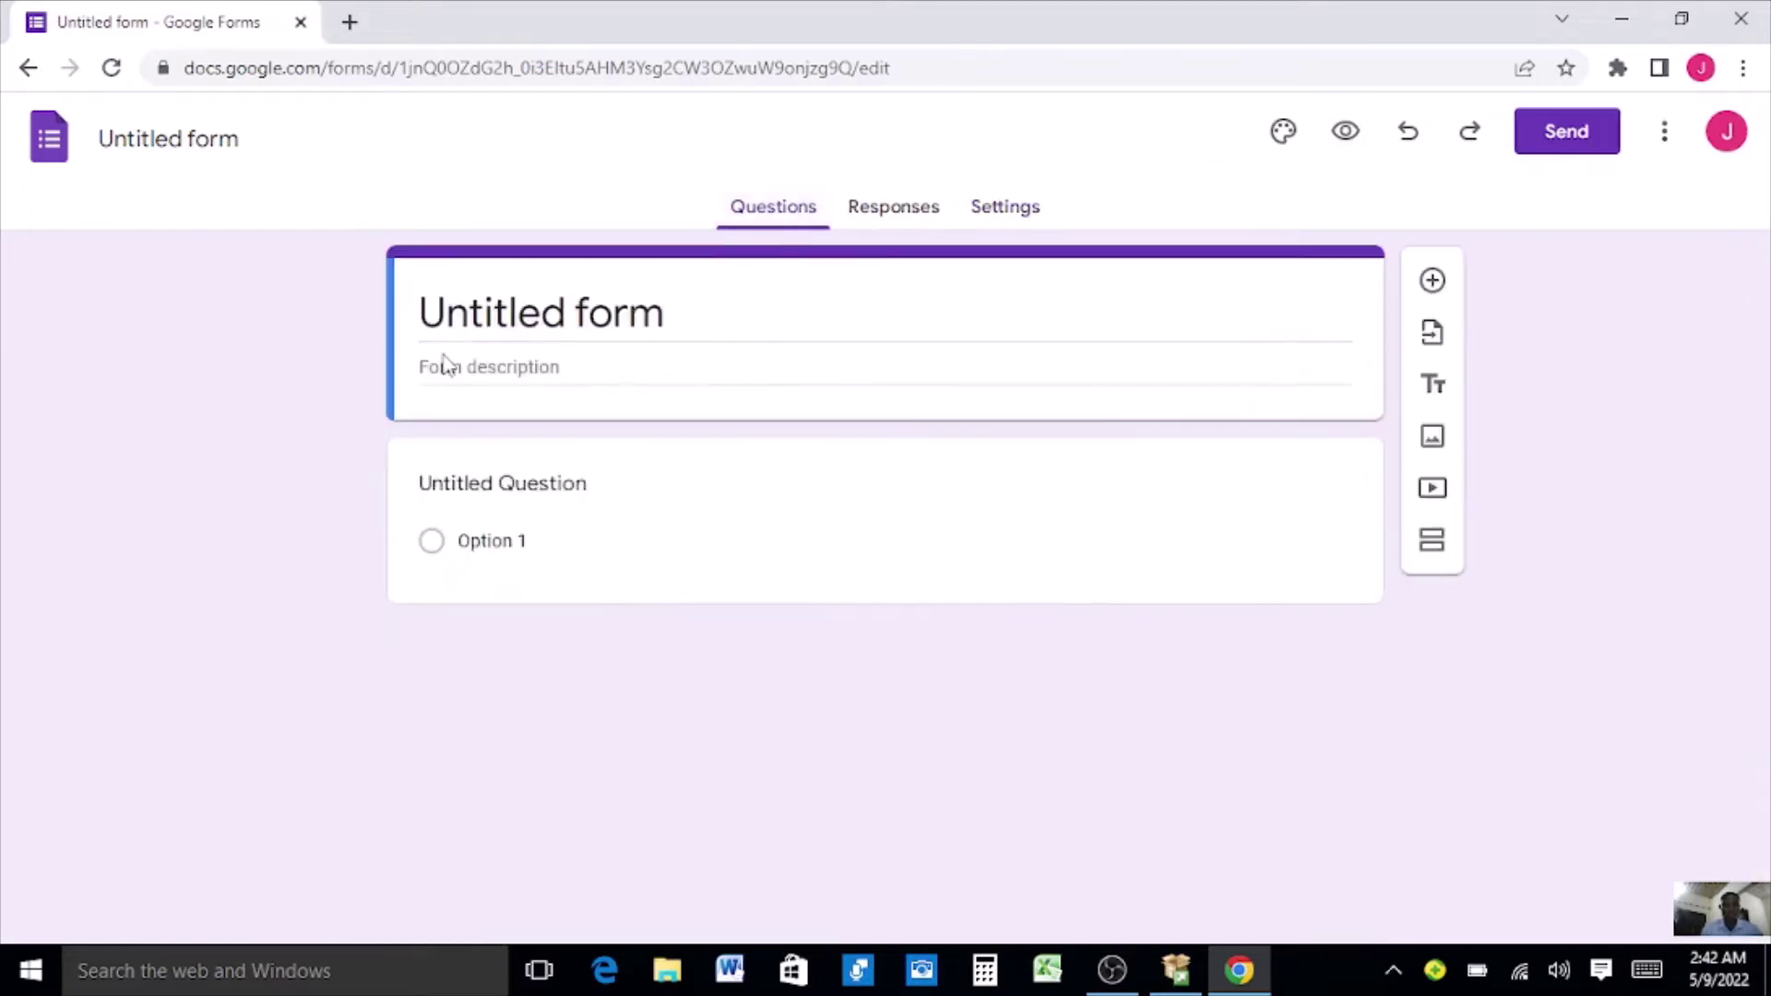
left_click(664, 317)
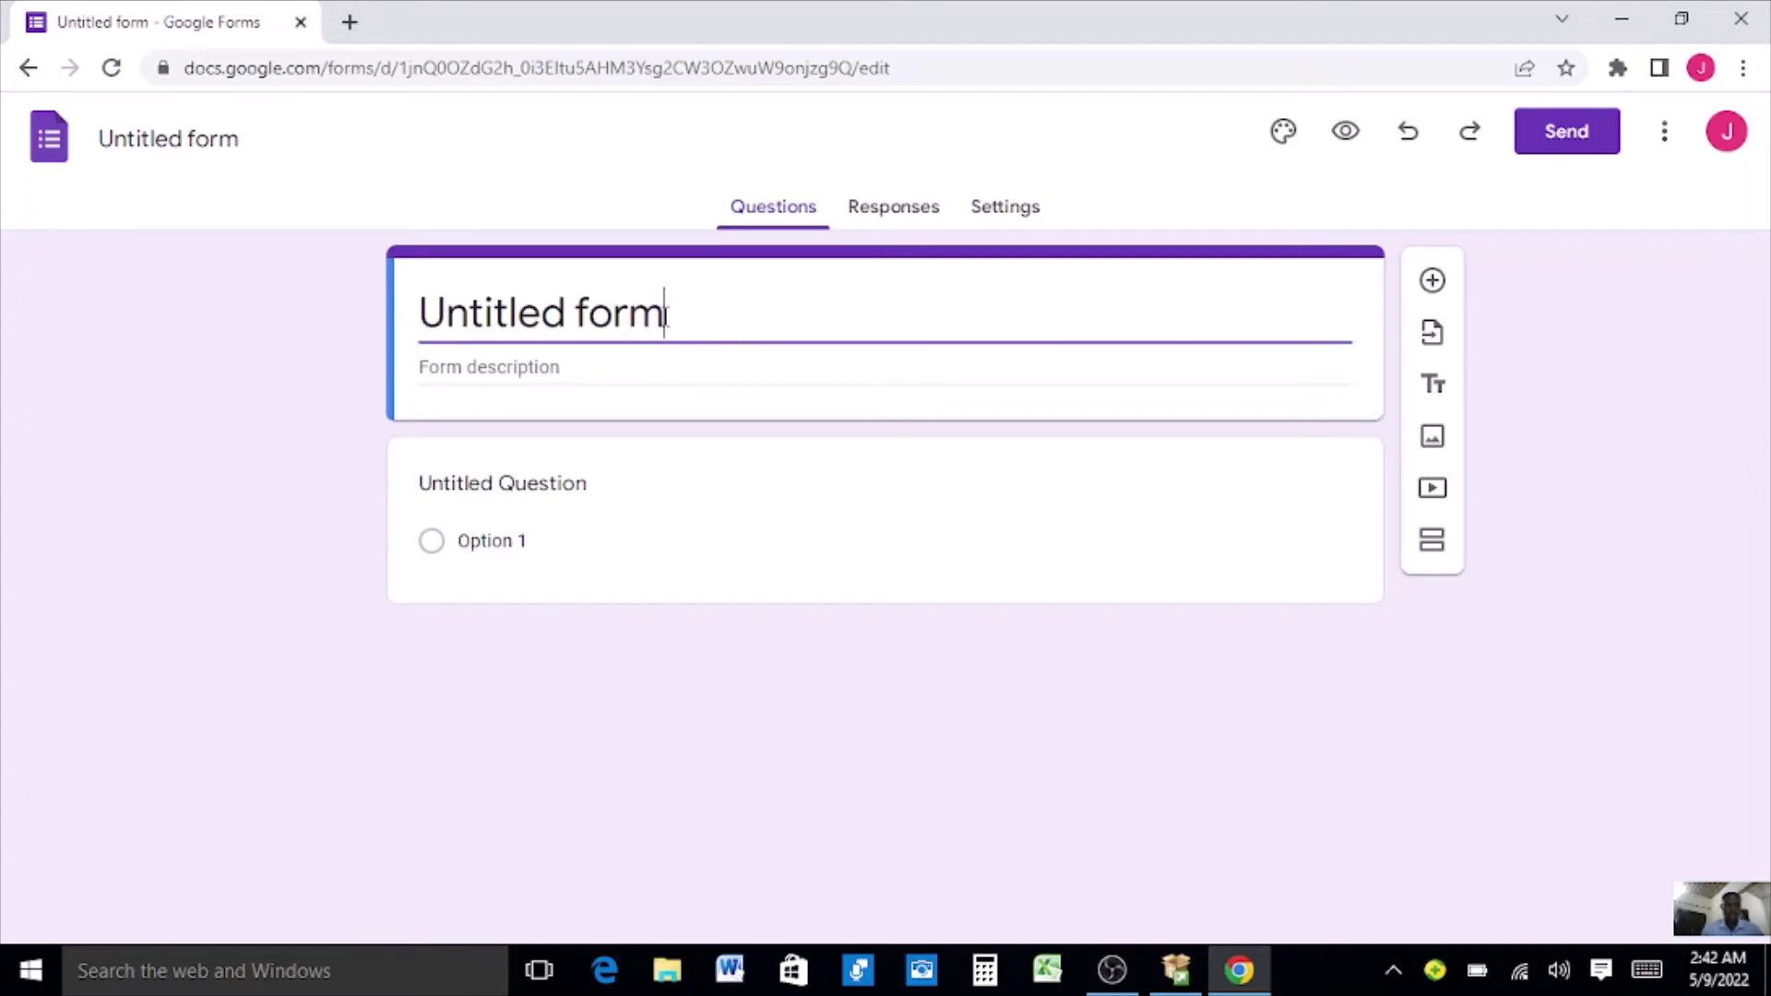
key("BackSpace")
key("BackSpace")
key("BackSpace")
key("BackSpace")
key("BackSpace")
key("BackSpace")
key("BackSpace")
key("BackSpace")
key("BackSpace")
key("BackSpace")
key("BackSpace")
key("BackSpace")
key("BackSpace")
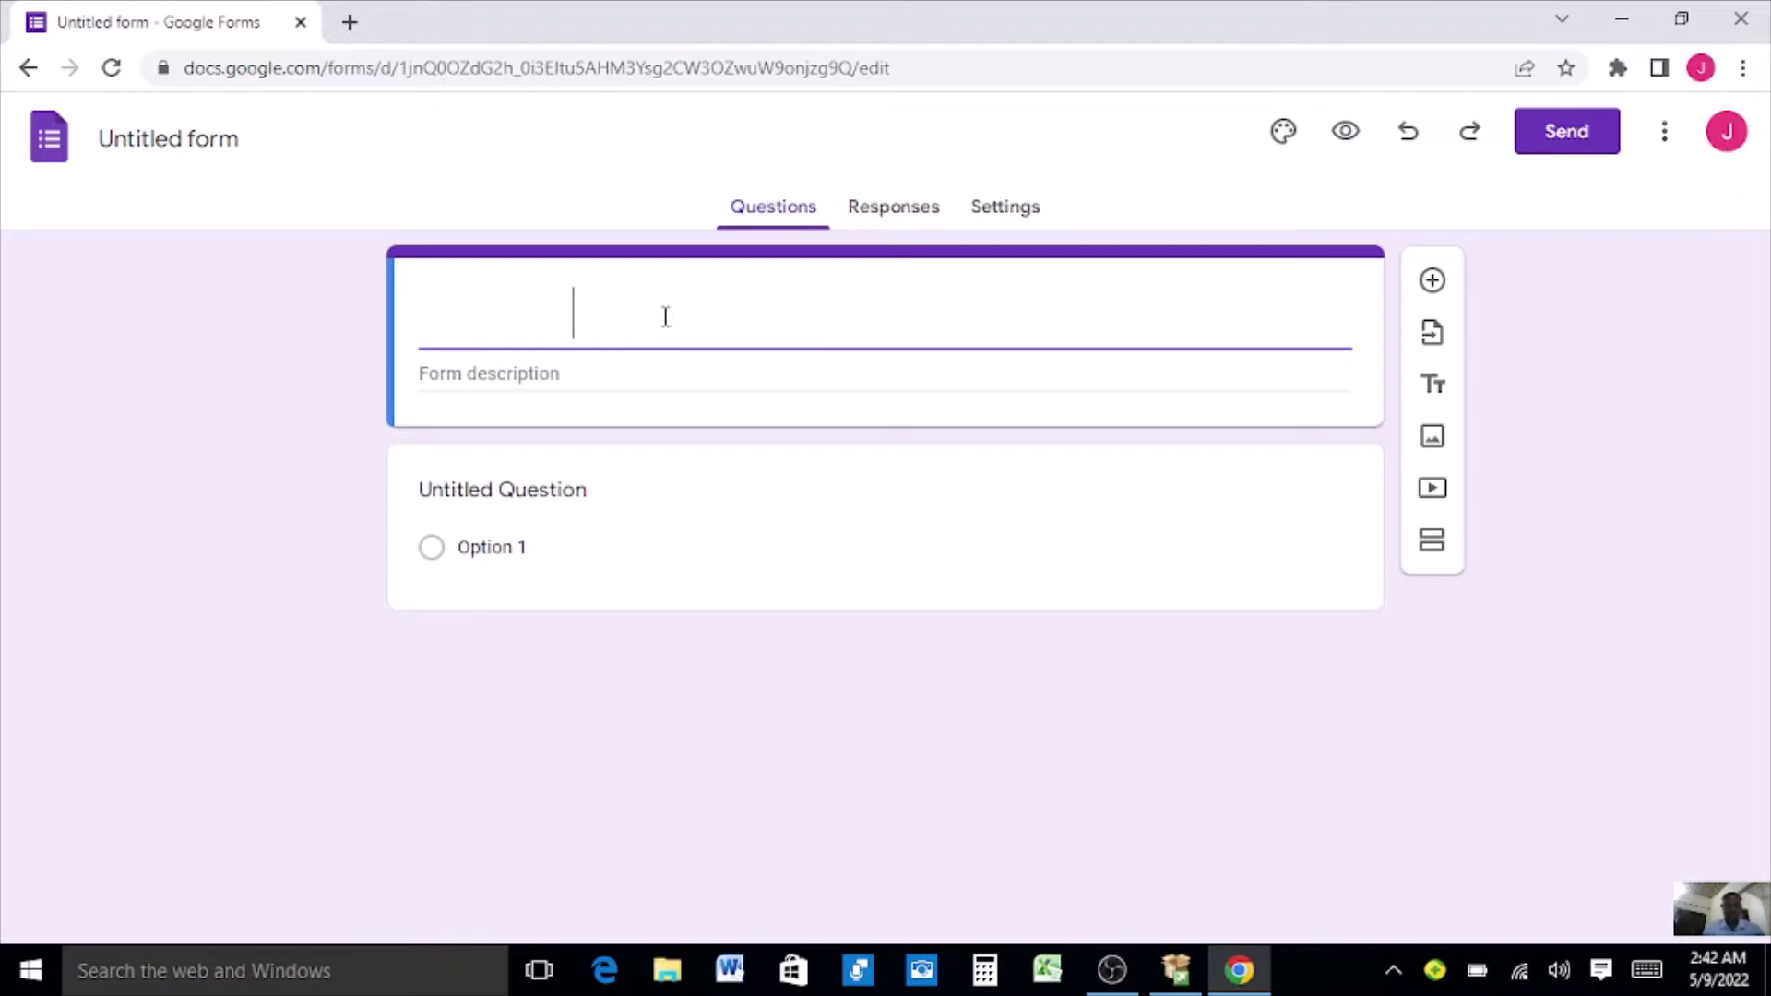
type("MCR")
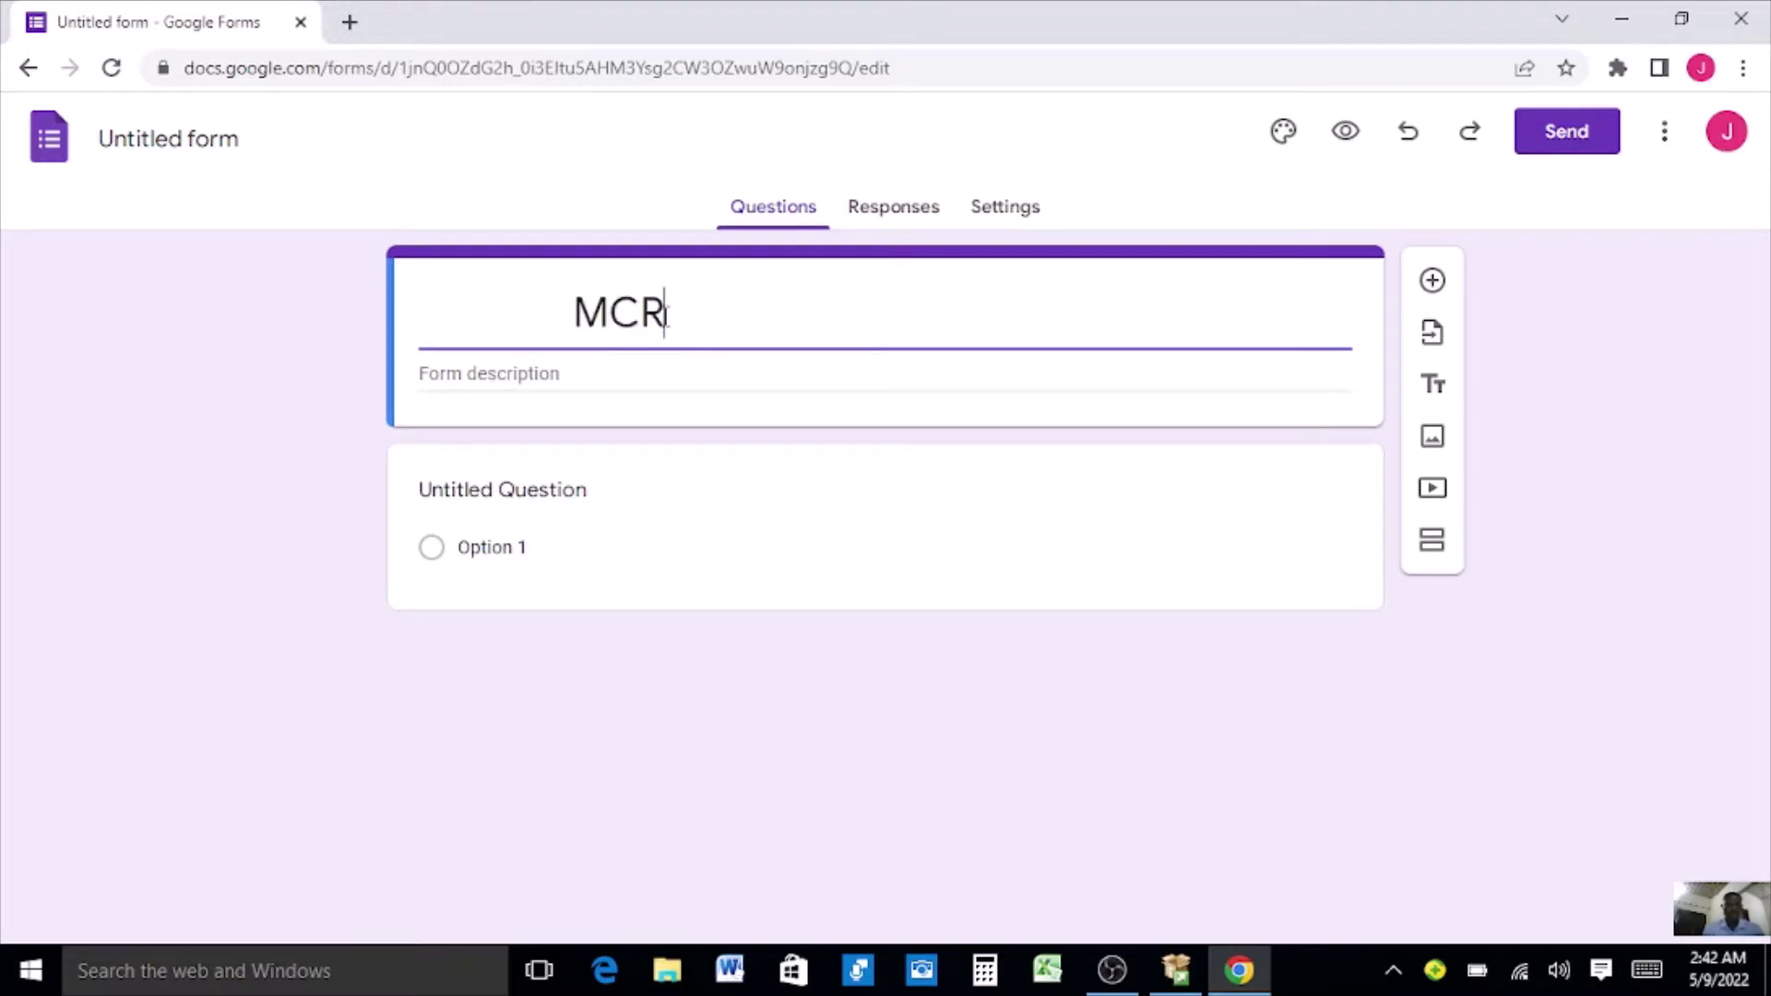
key("BackSpace")
key("BackSpace")
type("ICRO")
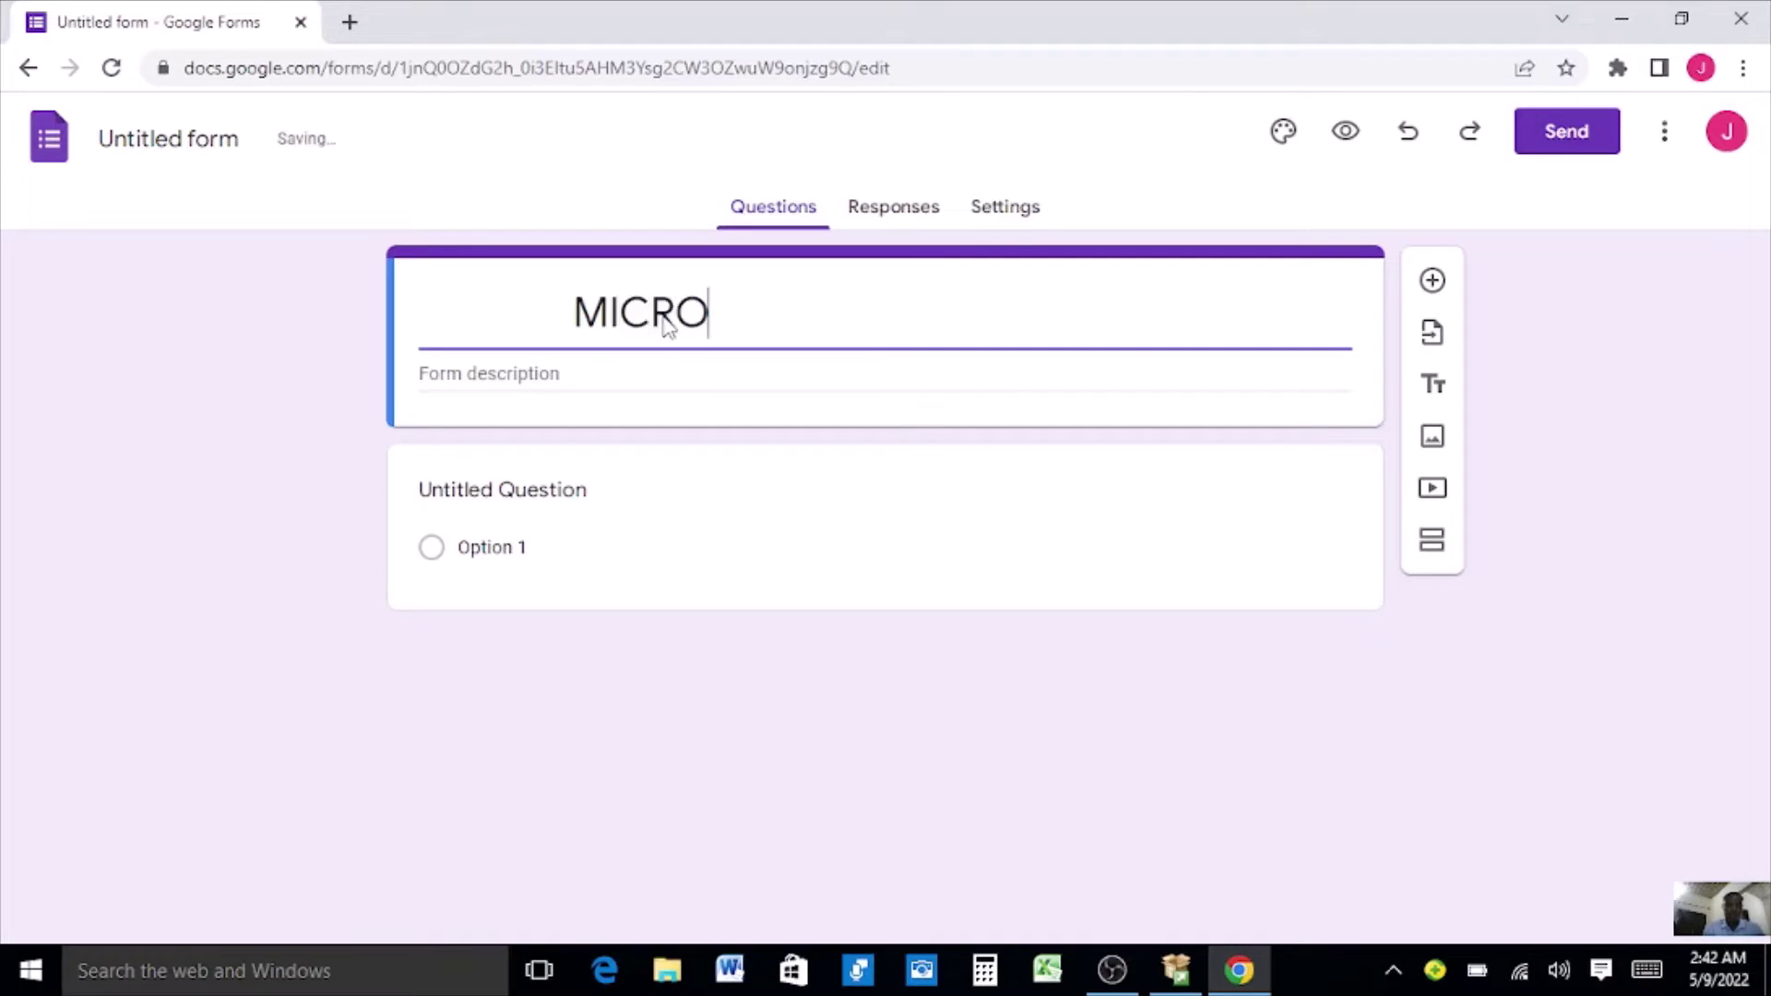
type("-F")
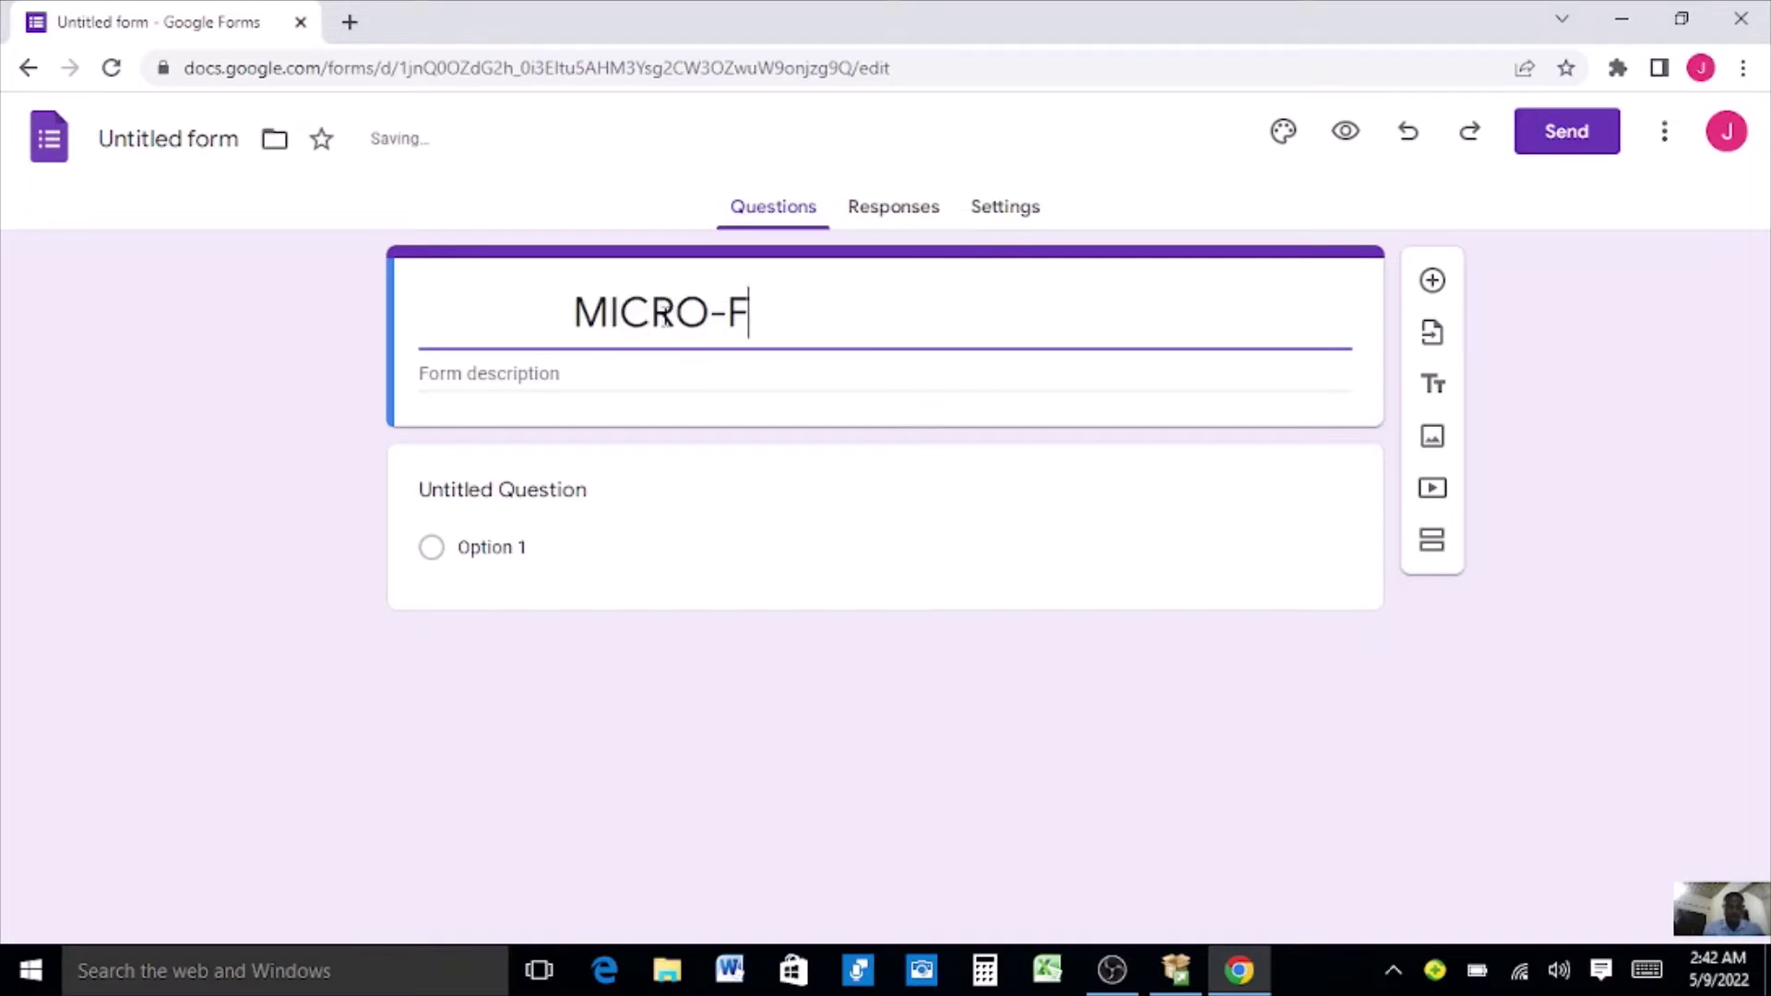
type("INANCE")
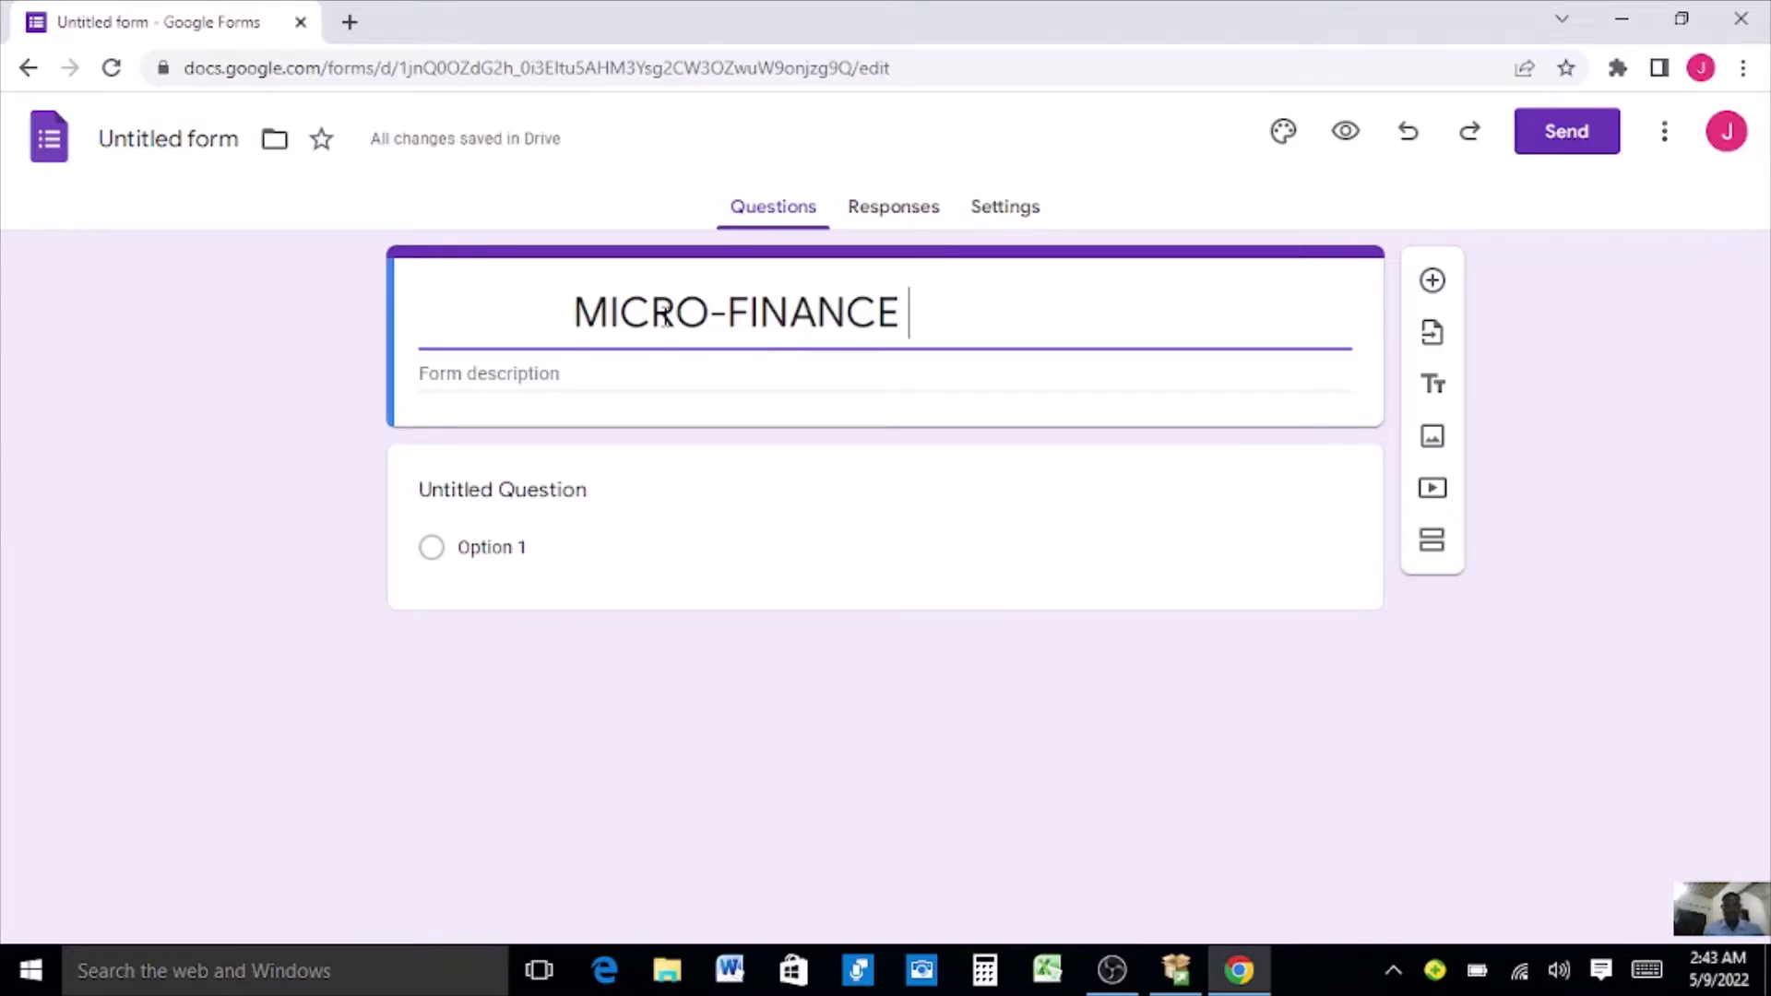
type("SCHEME")
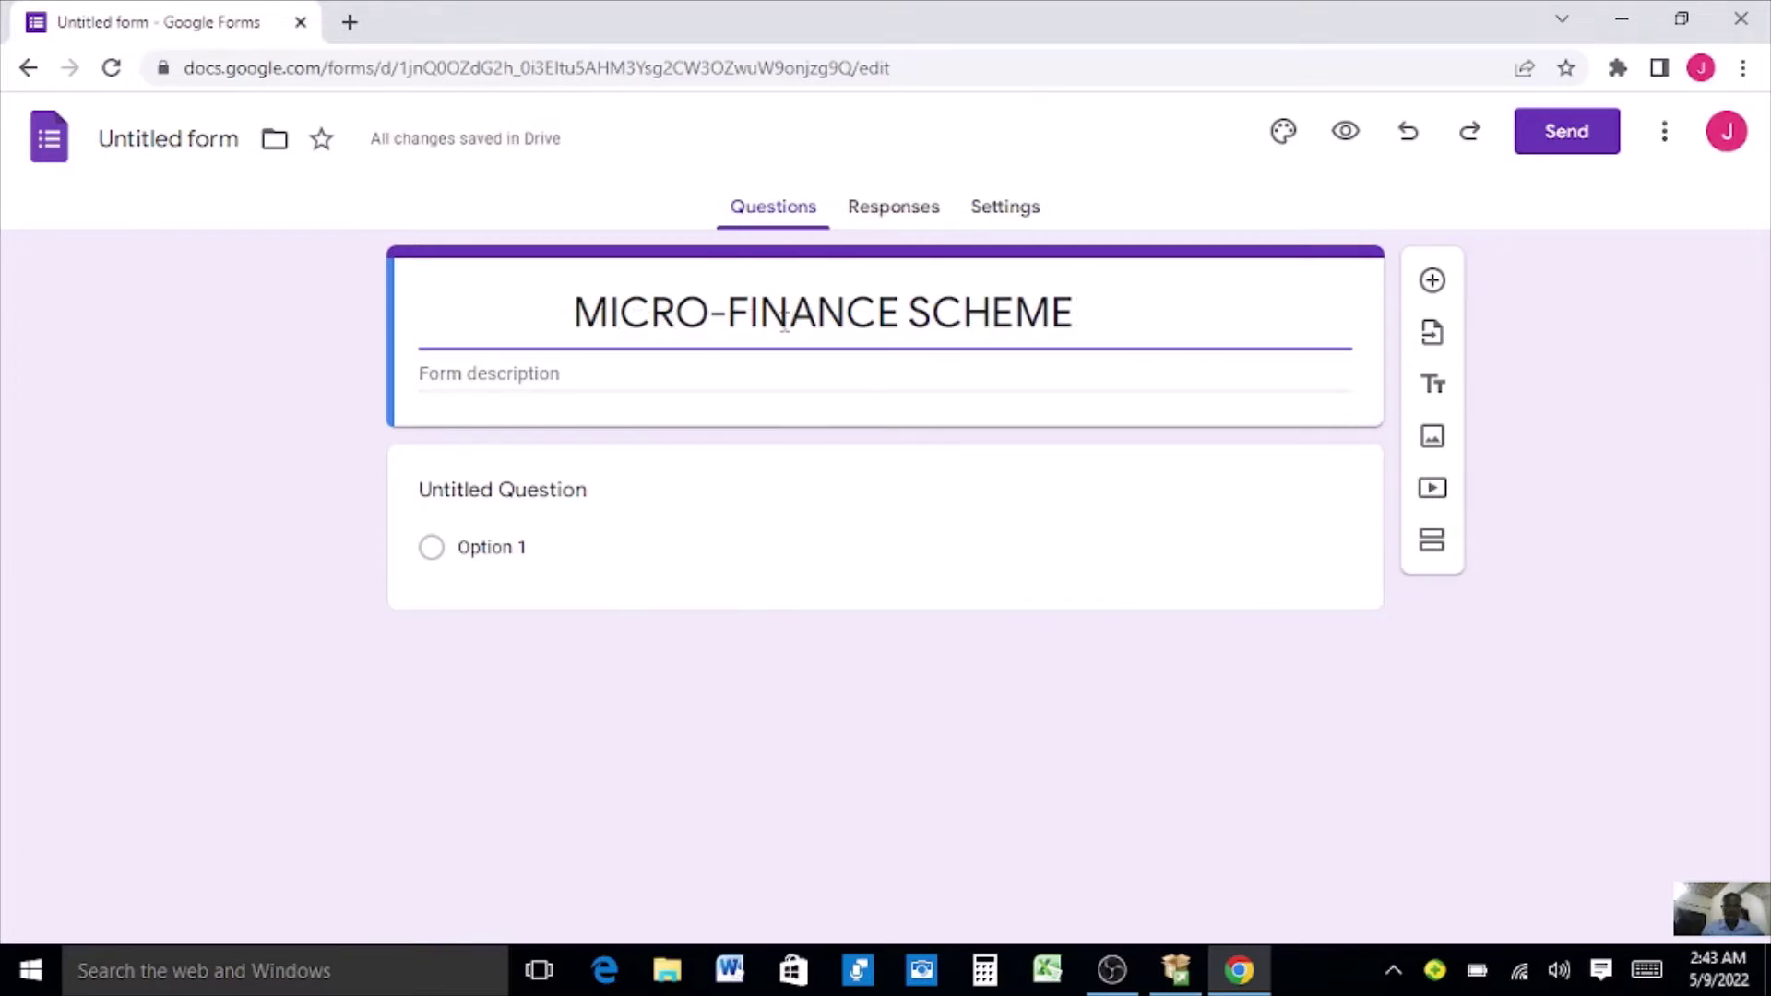
left_click(727, 313)
Enter "MFS LOAN APPLICATION FORM" as the form description, roughly centred beneath the title using leading spaces.
left_click(496, 381)
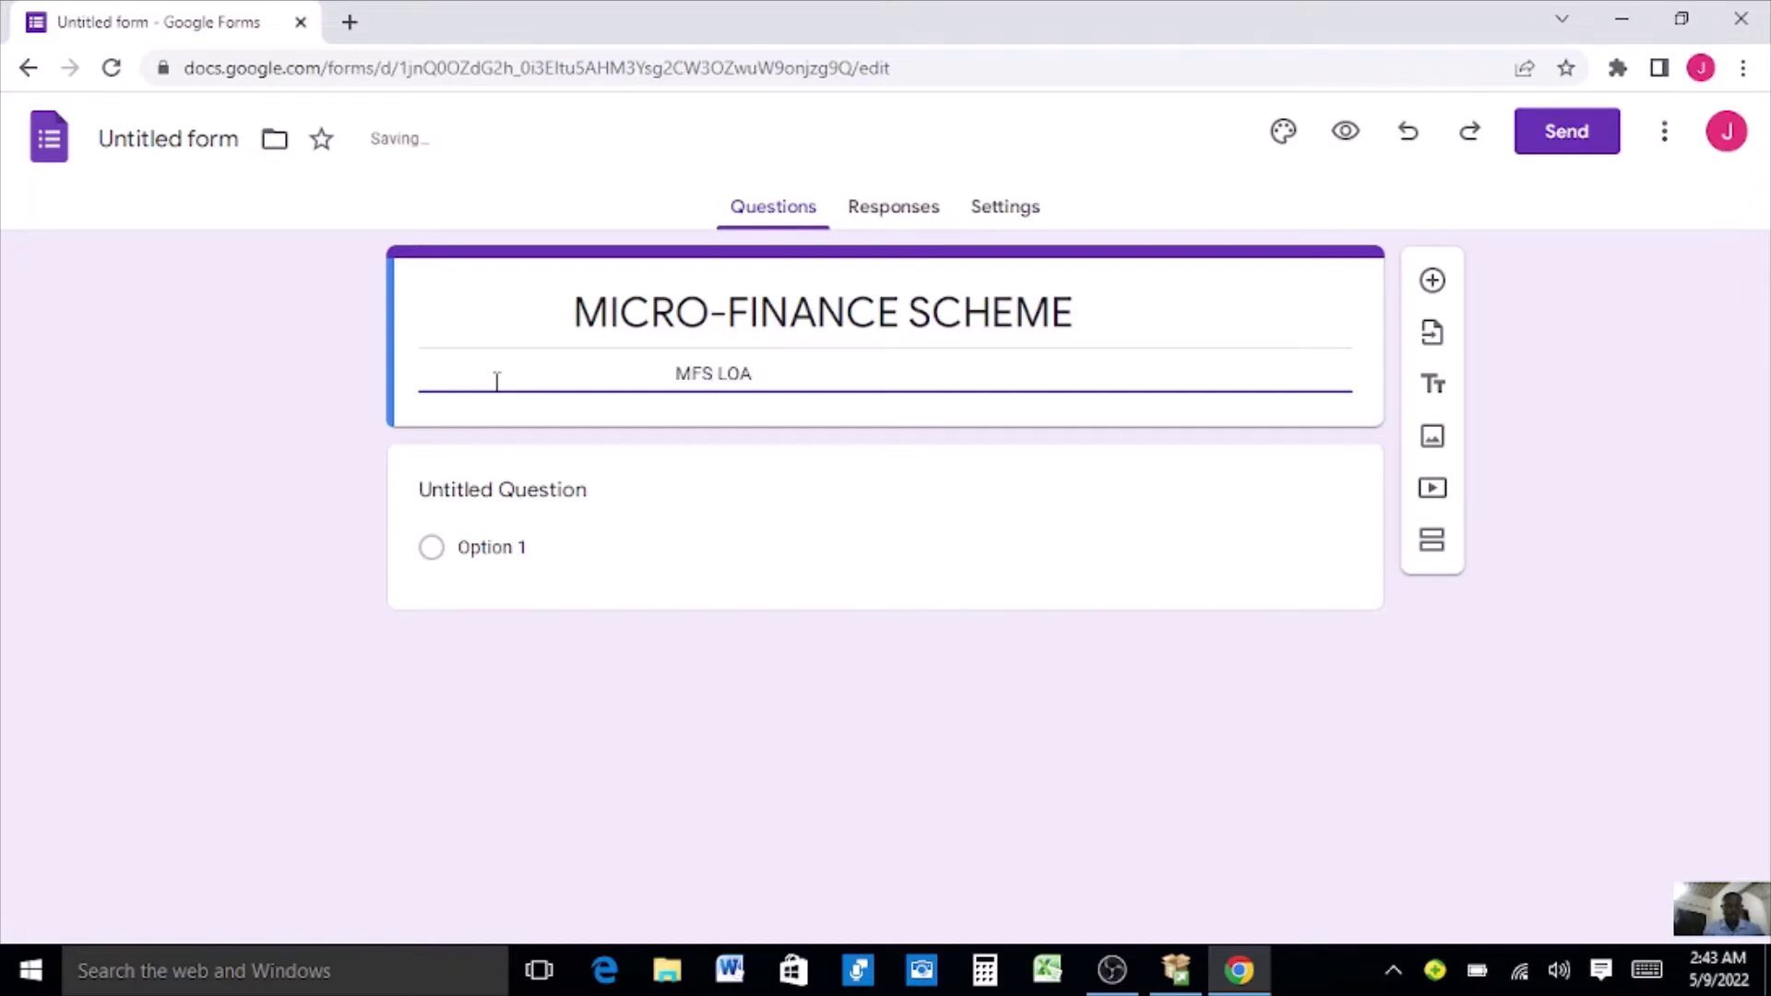
type("ORM")
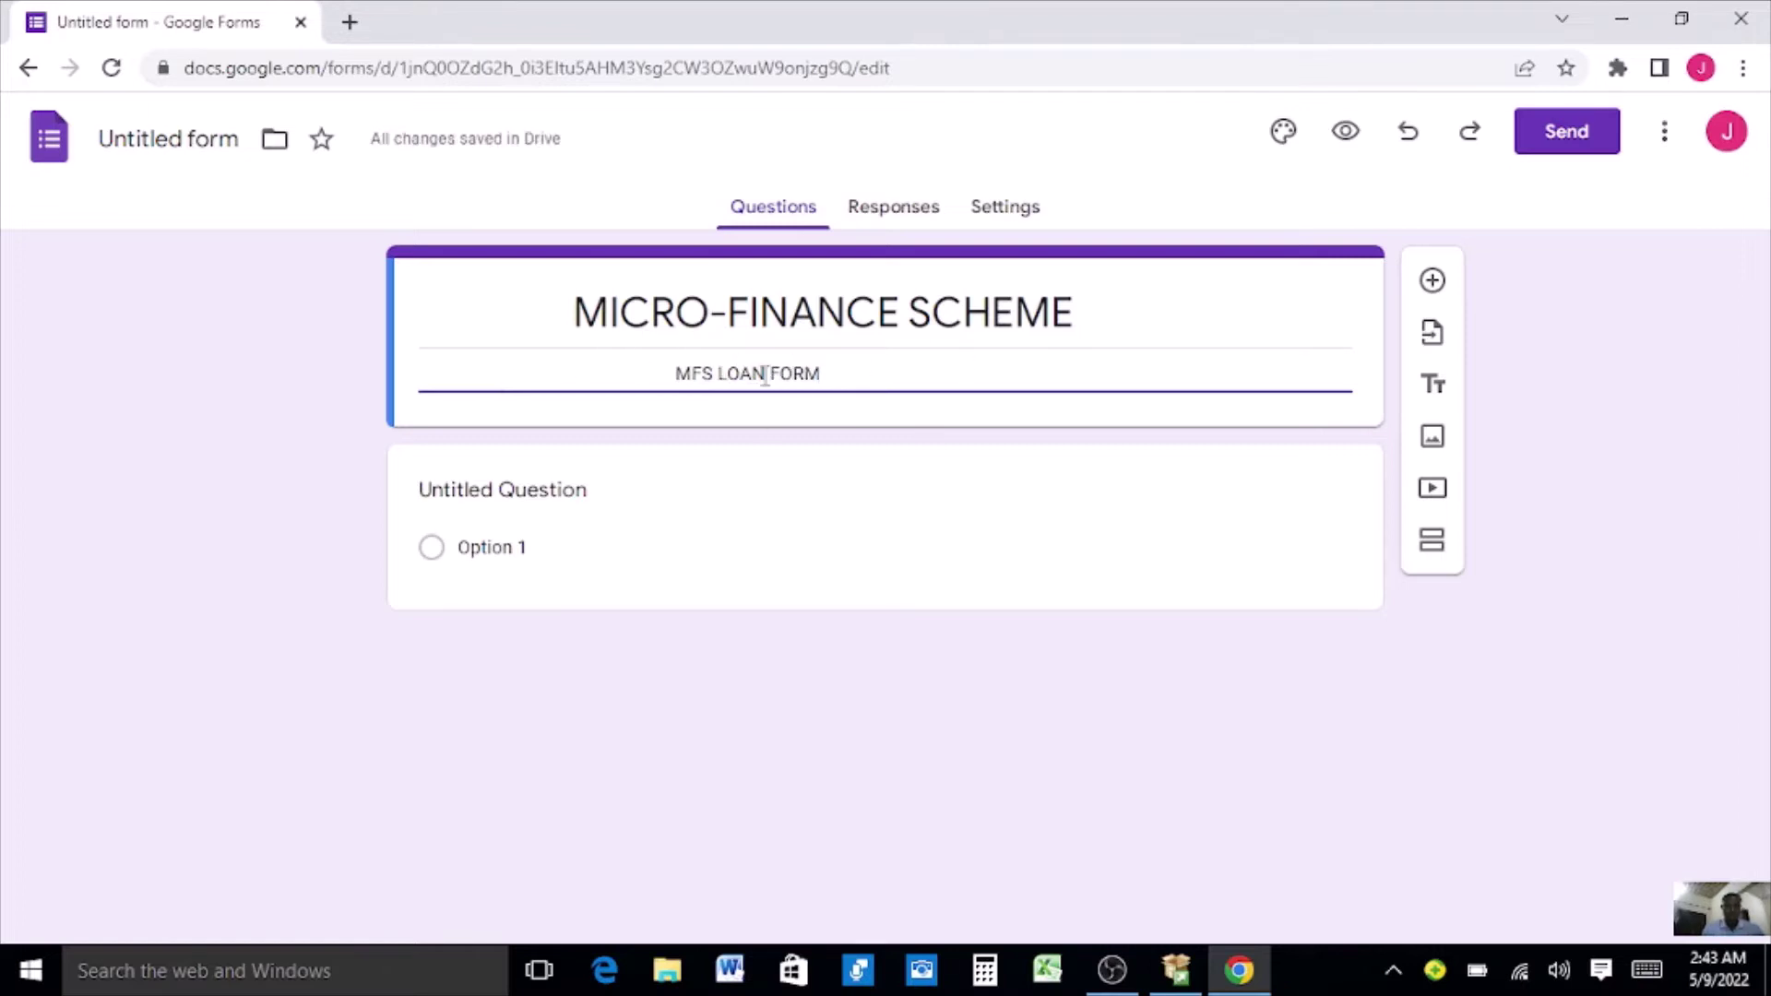
left_click(767, 377)
type("APPLICAT")
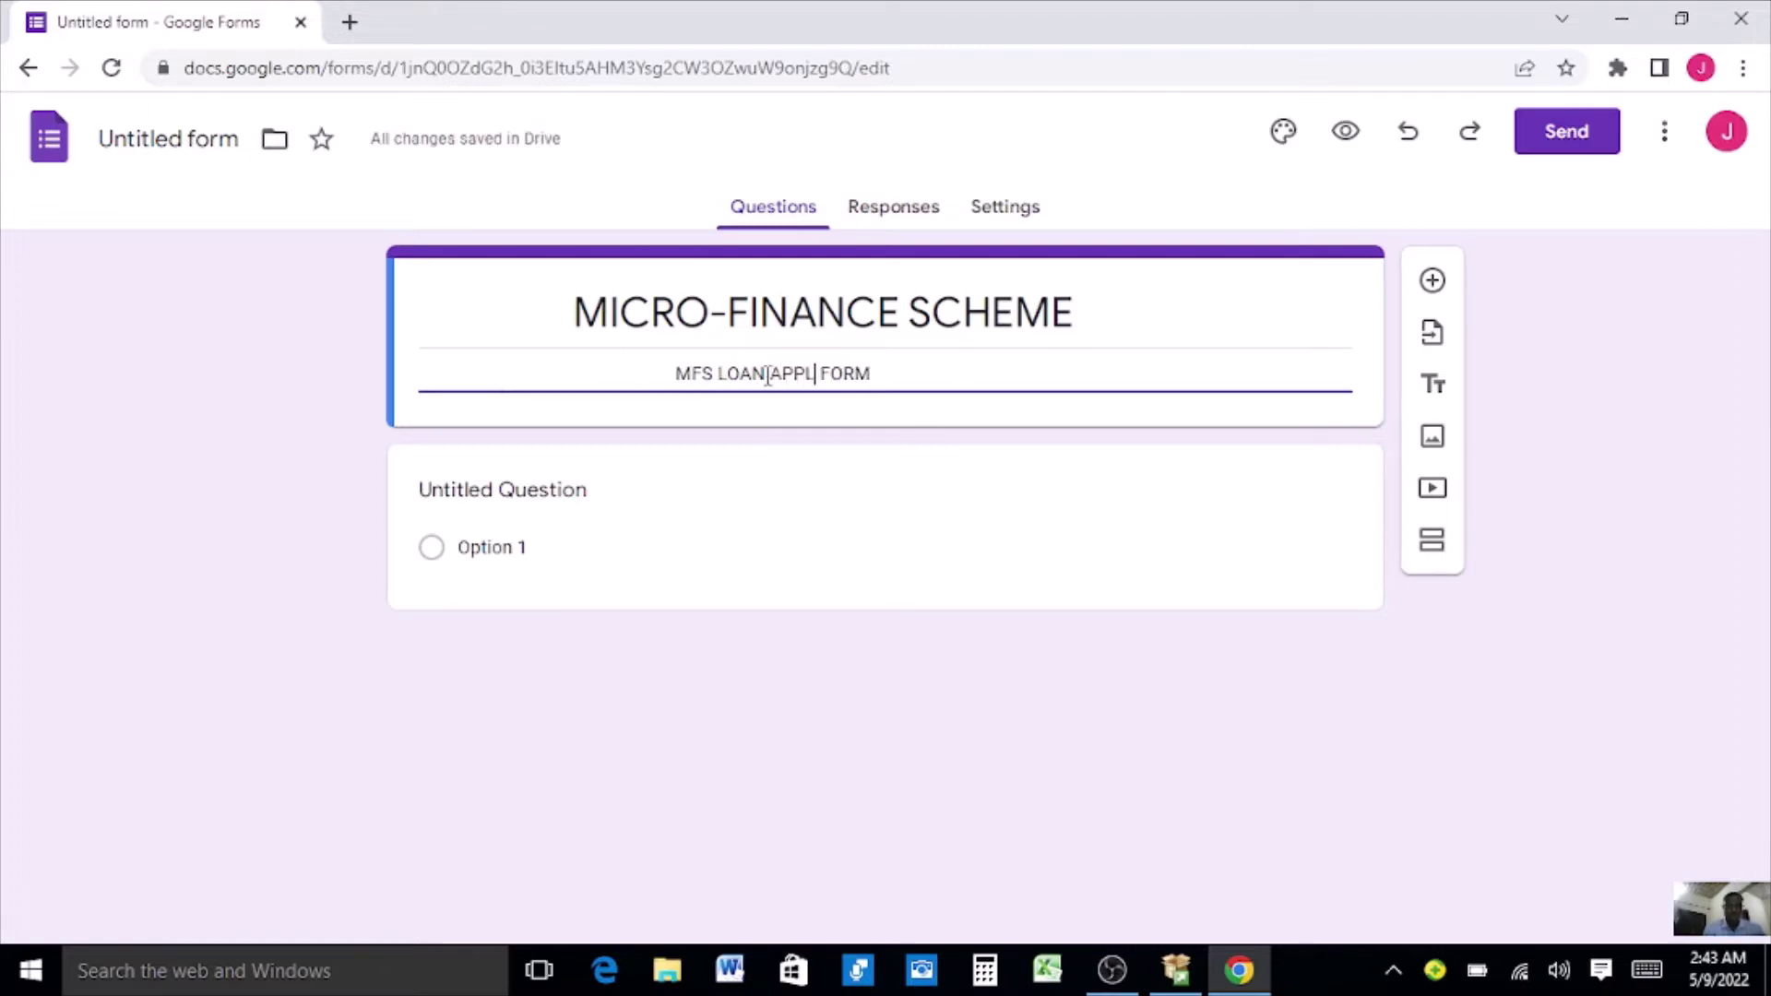
type("ION")
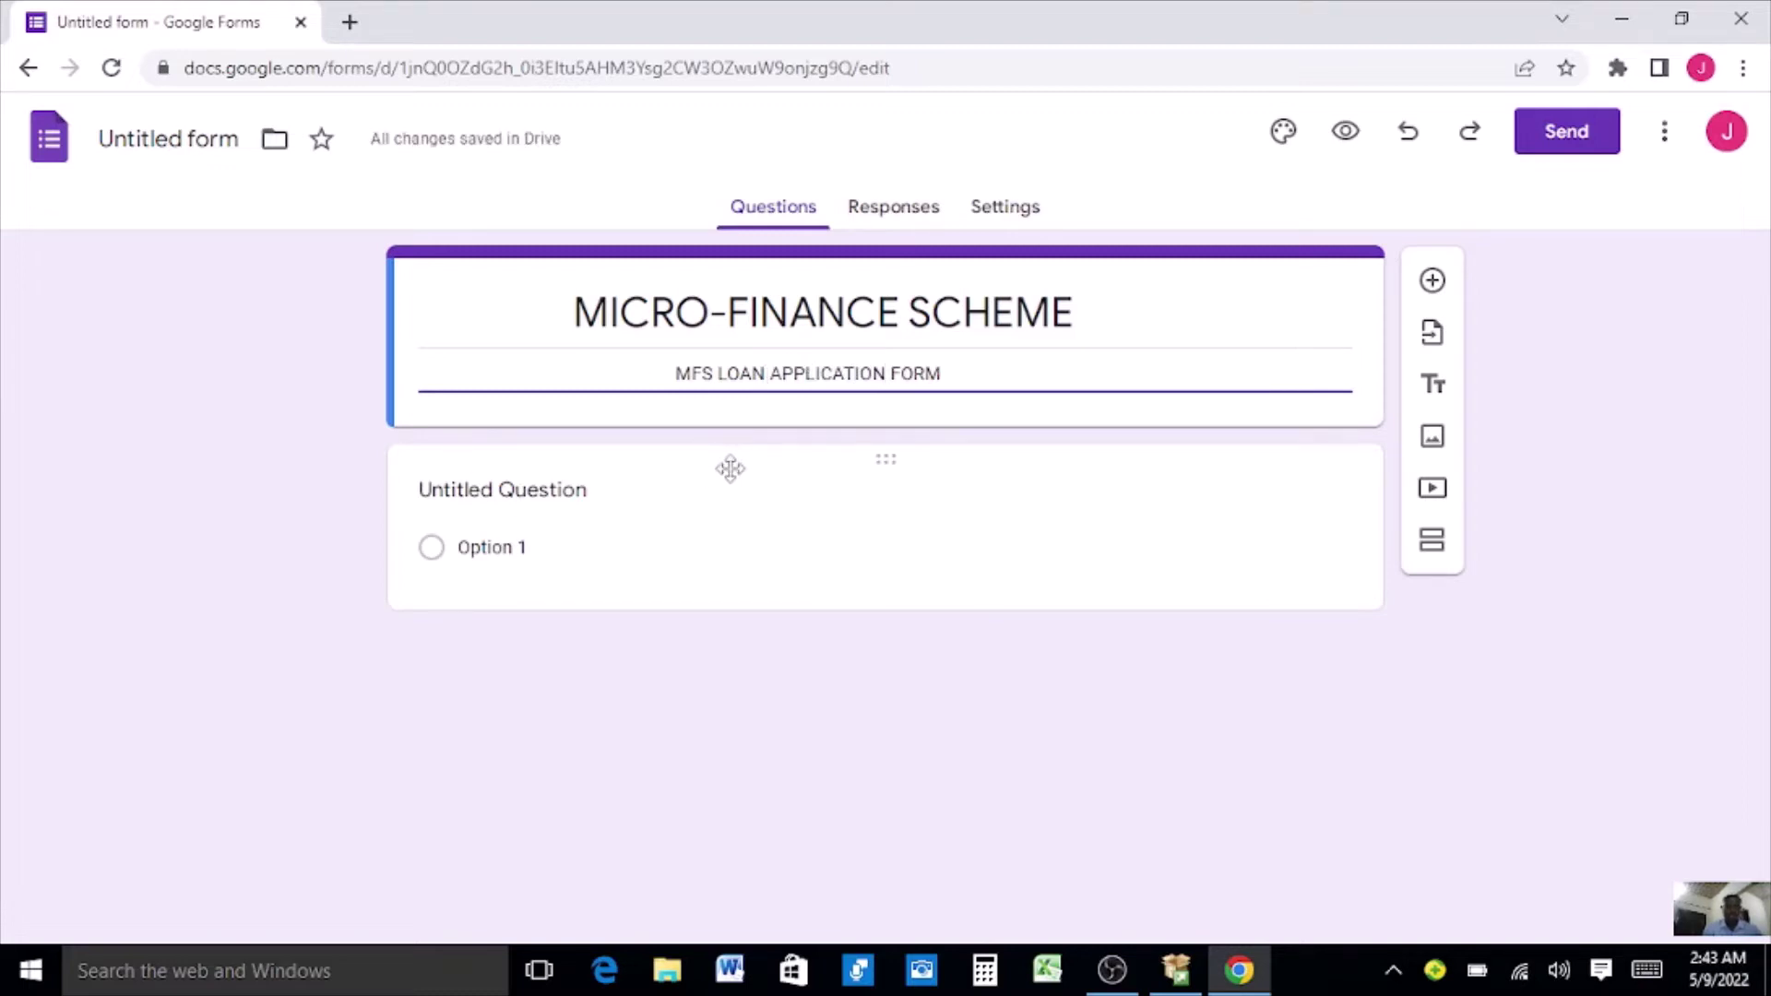
Replace the first question's placeholder text with "Name:" as a short-answer question.
left_click(500, 553)
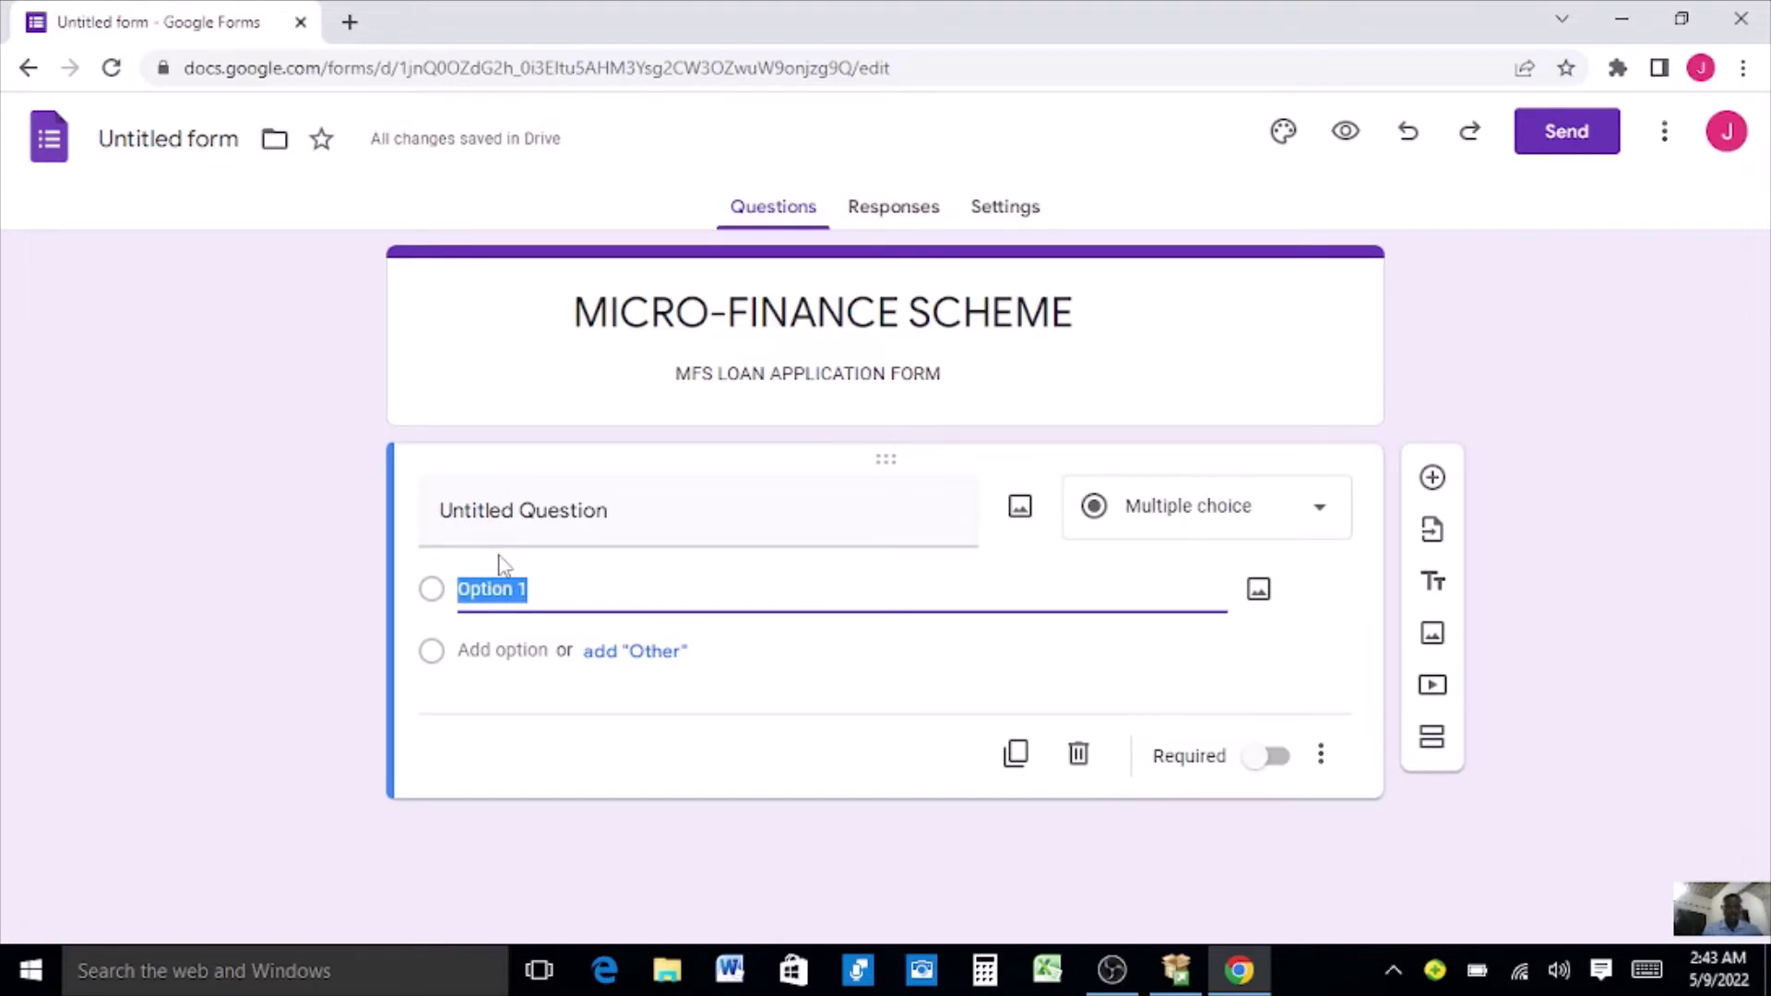
left_click(628, 518)
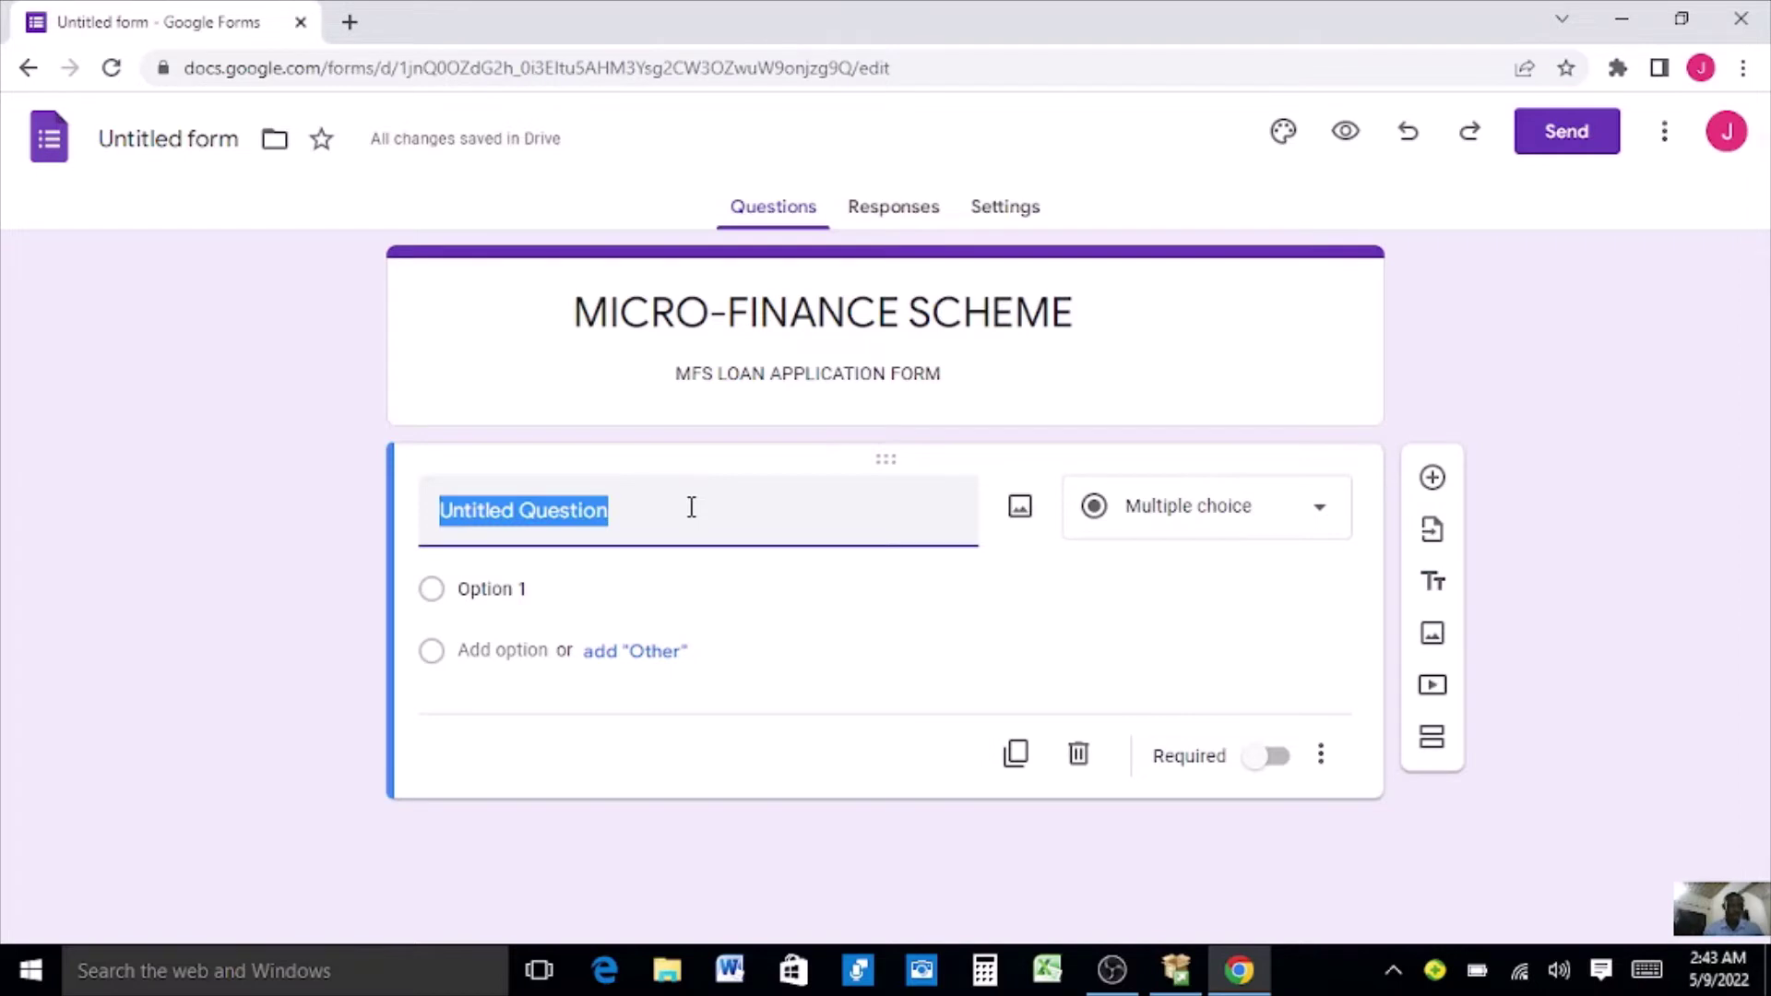
type("Name:")
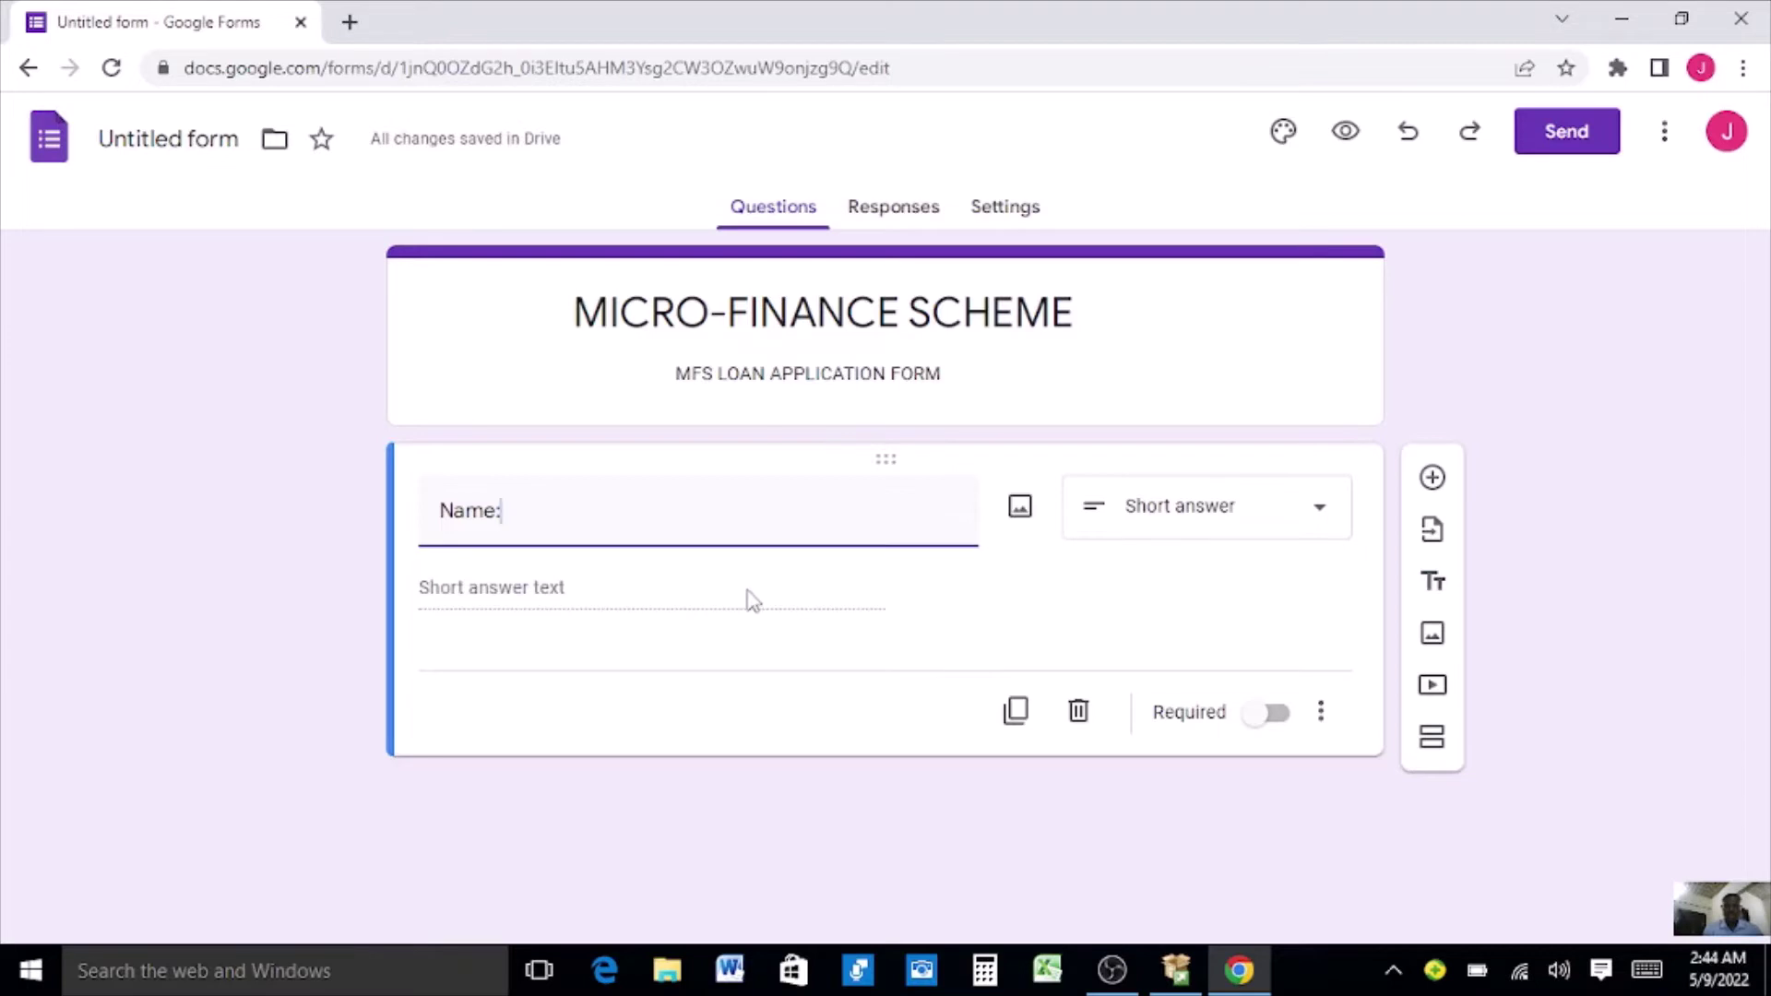
Add a second question below the first and extend the first question's label to "Full Name:".
left_click(1432, 478)
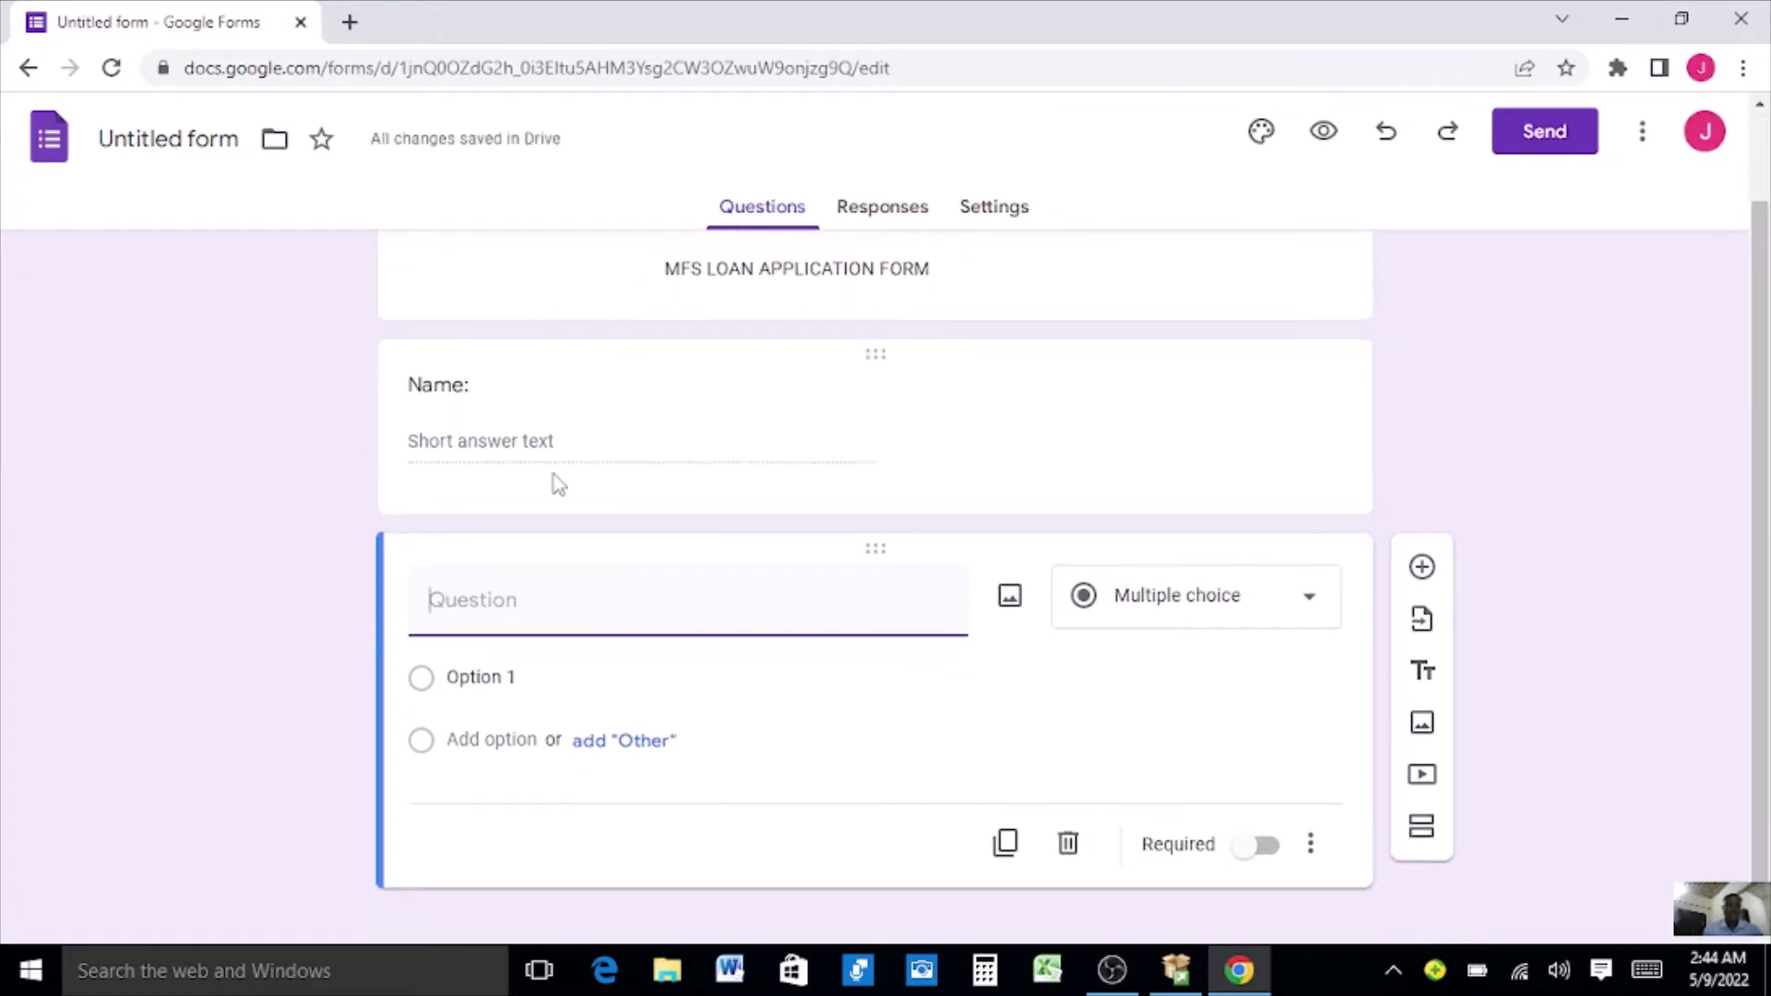
left_click(445, 387)
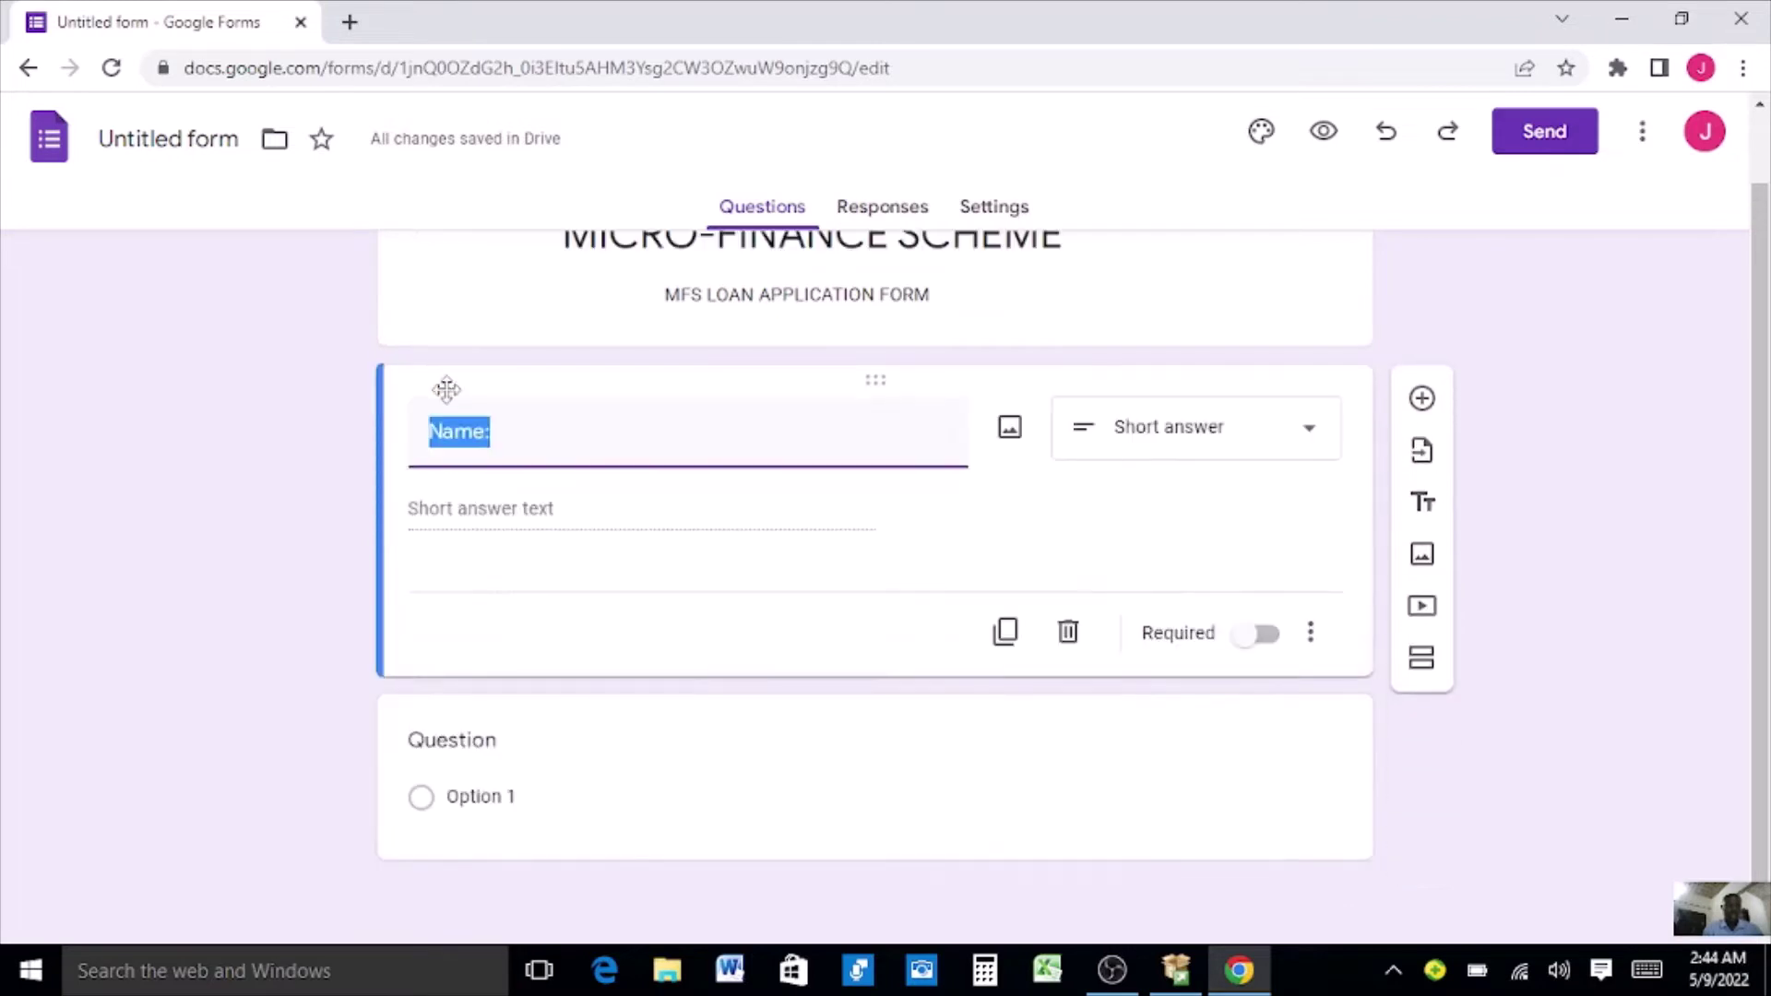
left_click(430, 433)
type("Full")
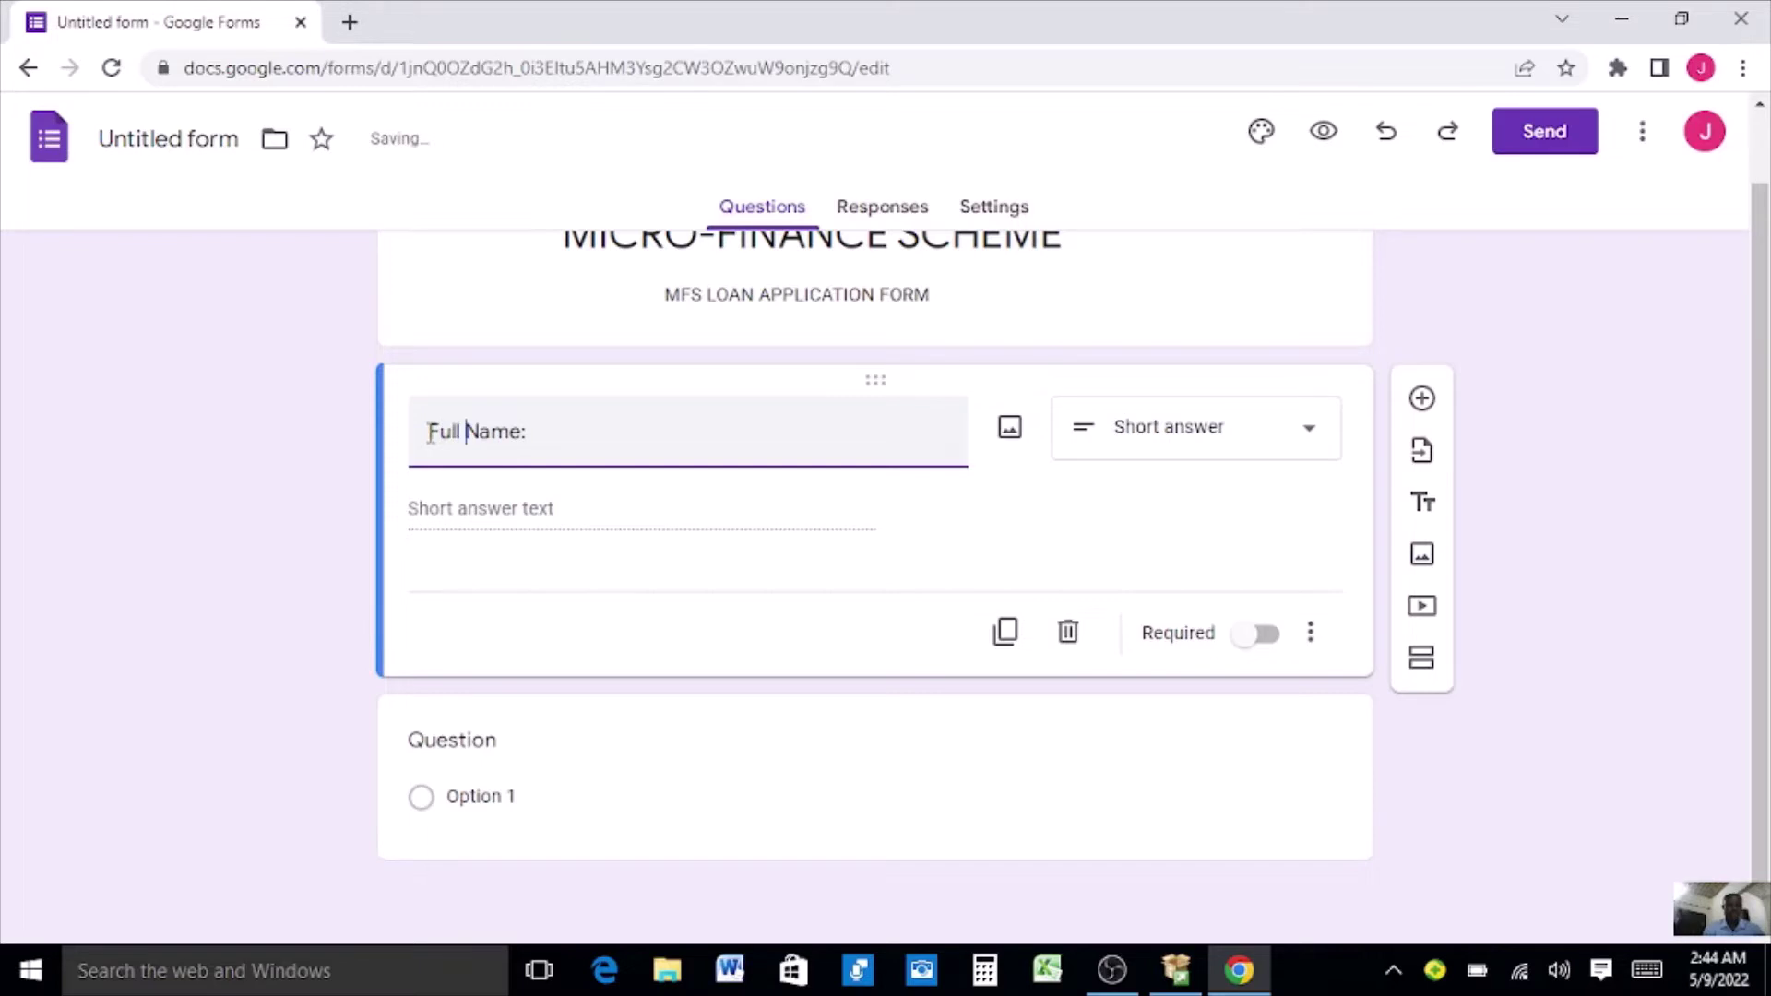
Label the empty second question "Home Address:" as a short-answer question.
left_click(533, 752)
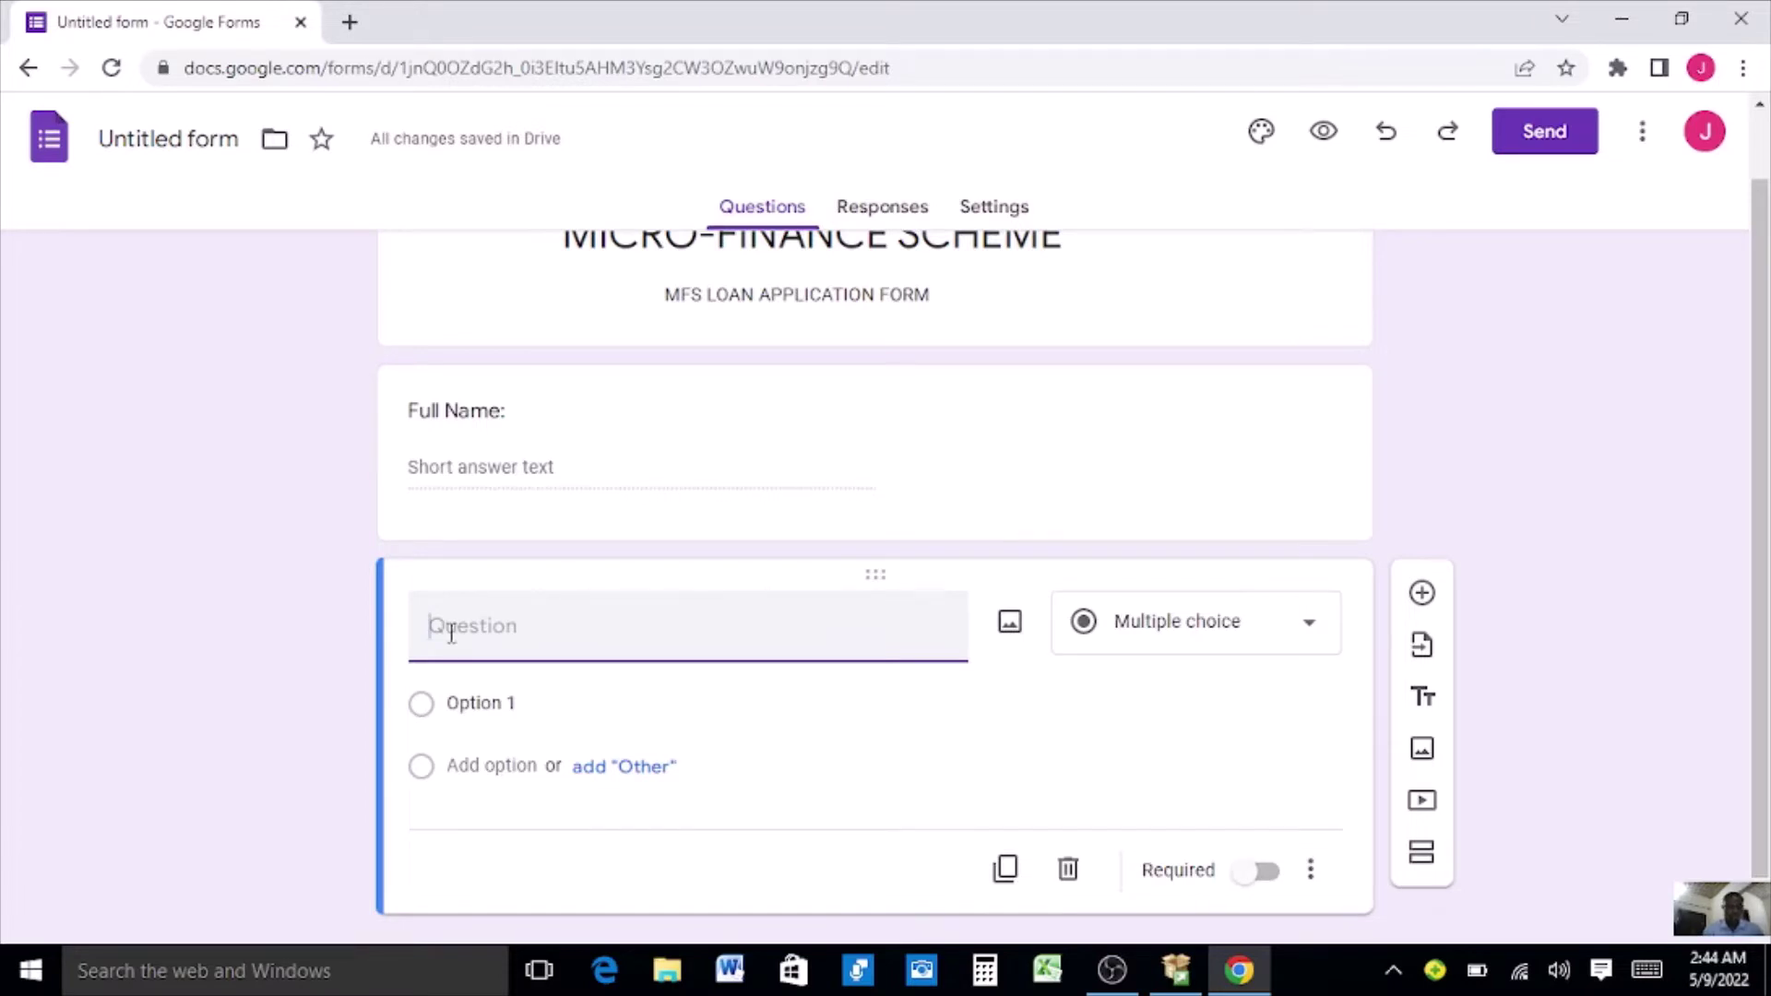
type("Ho")
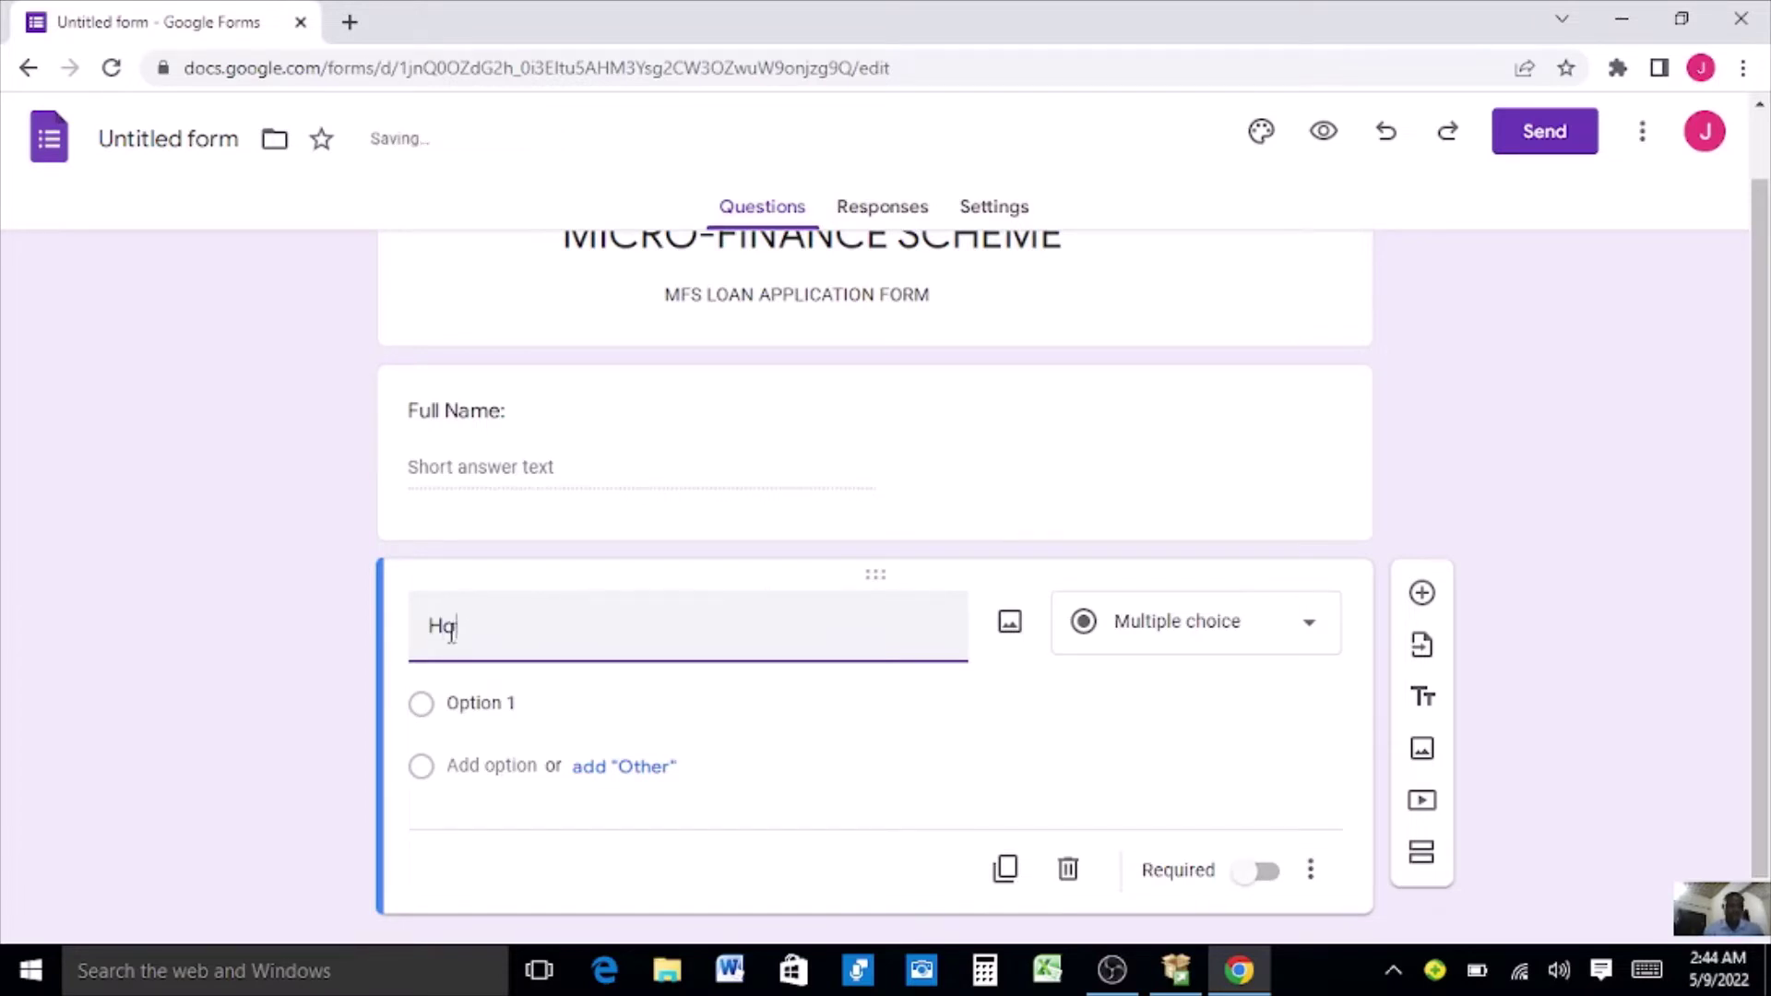
type("me Addres")
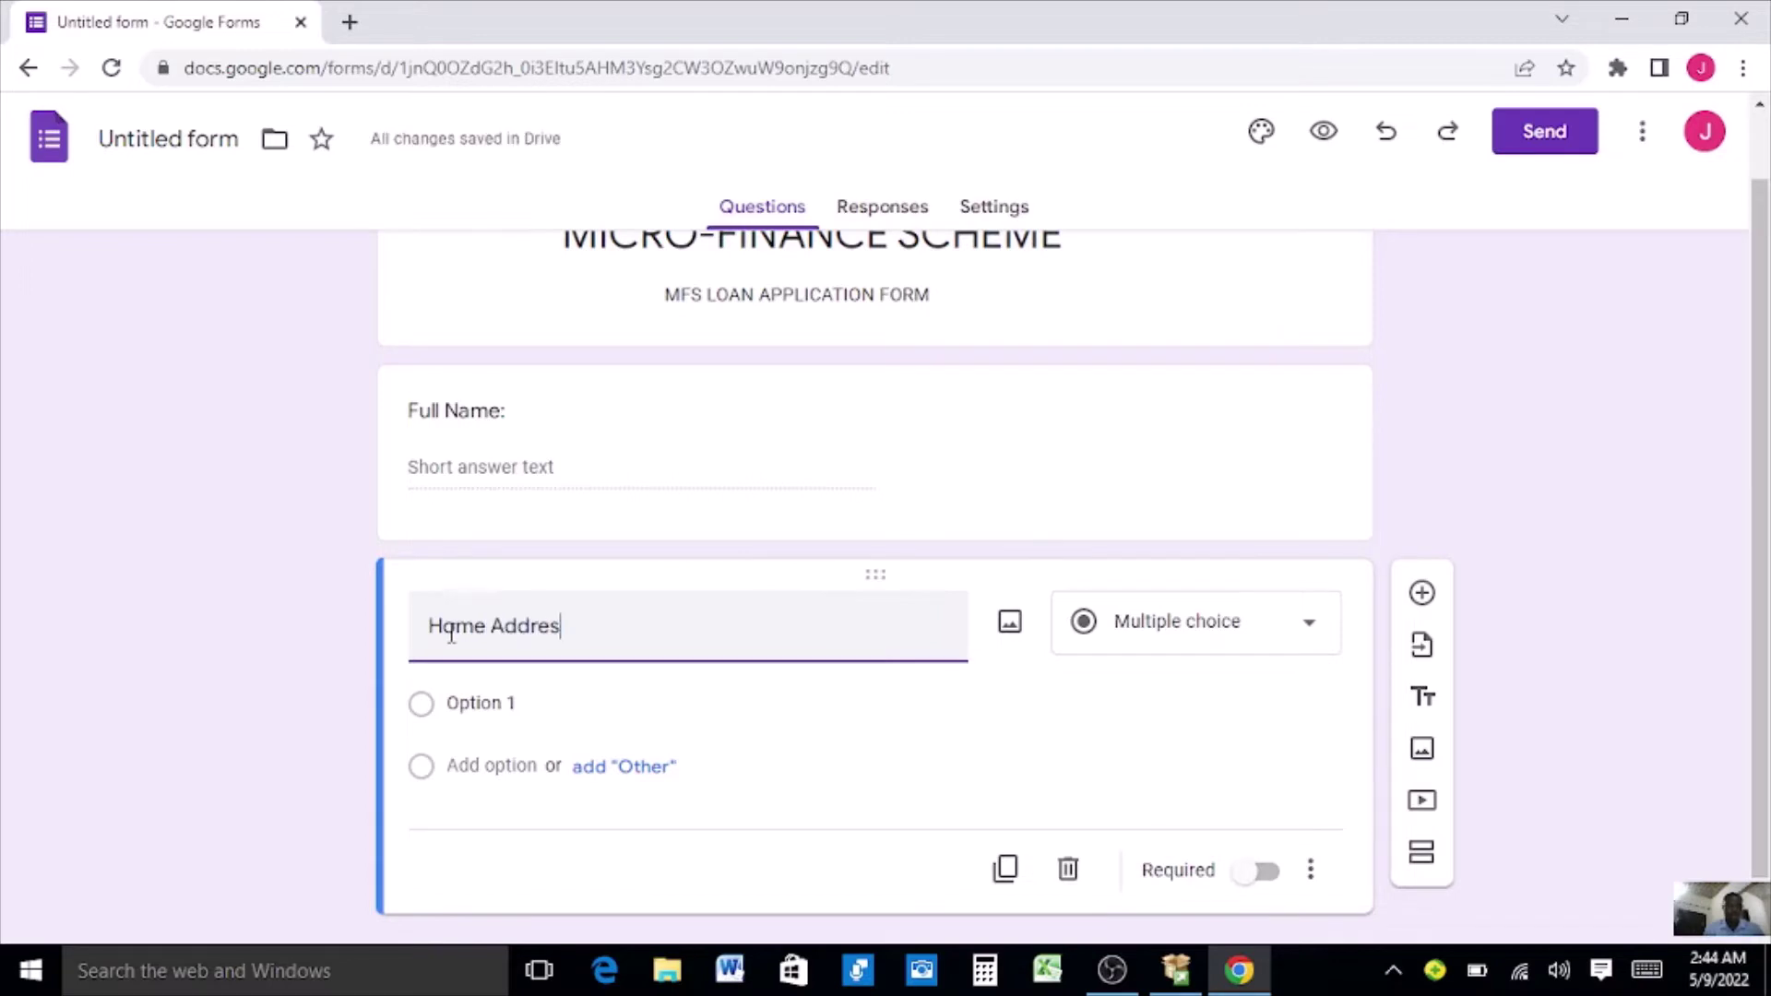
type("s:")
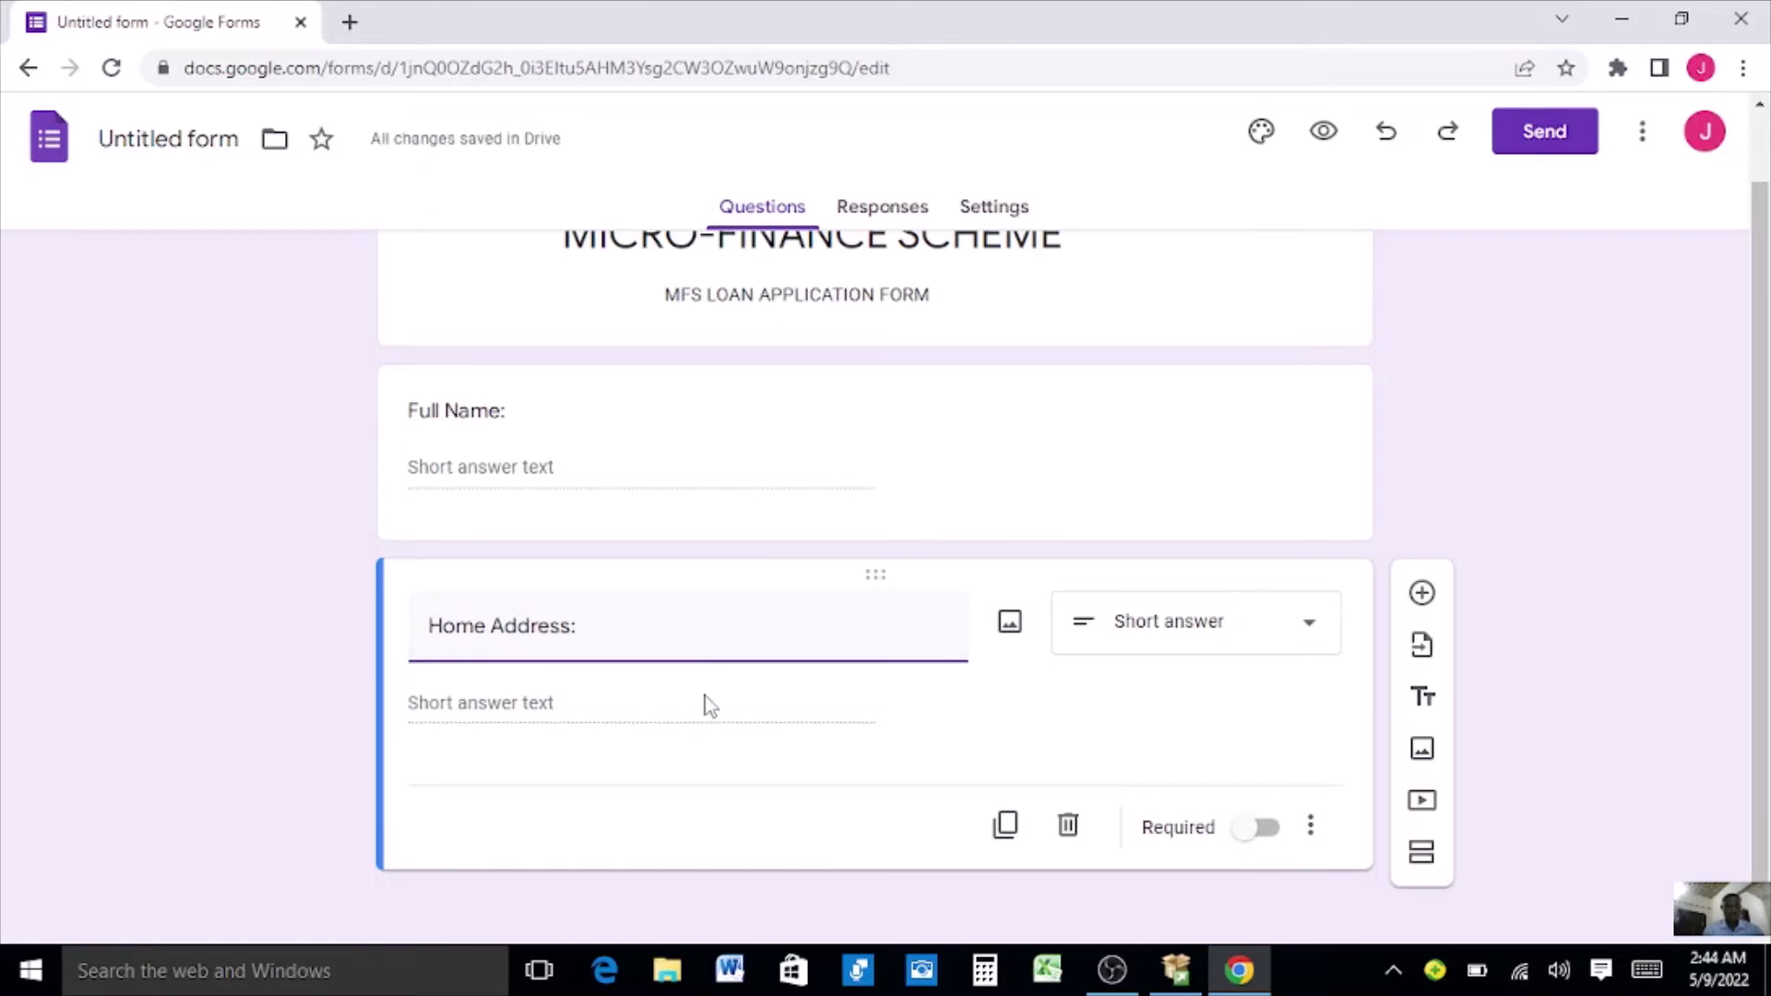
Add a third question below the home address and label it "Office Address:" as a paragraph question.
left_click(1437, 593)
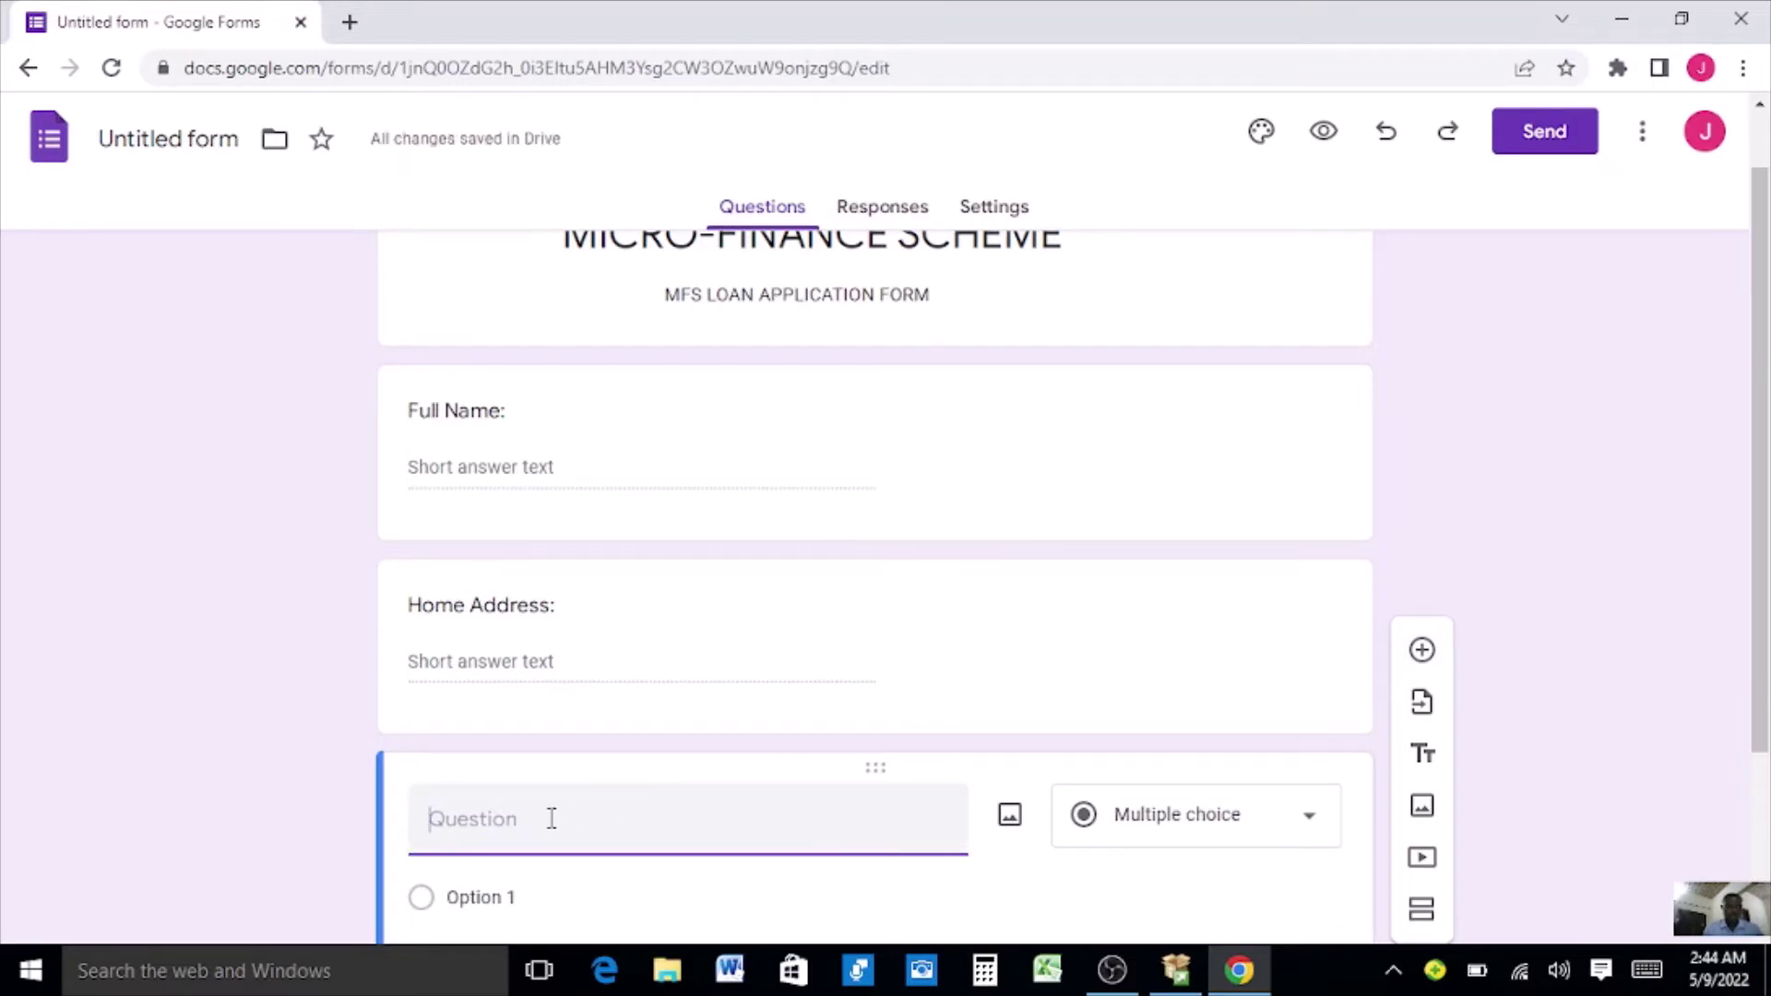
type("Office Ad")
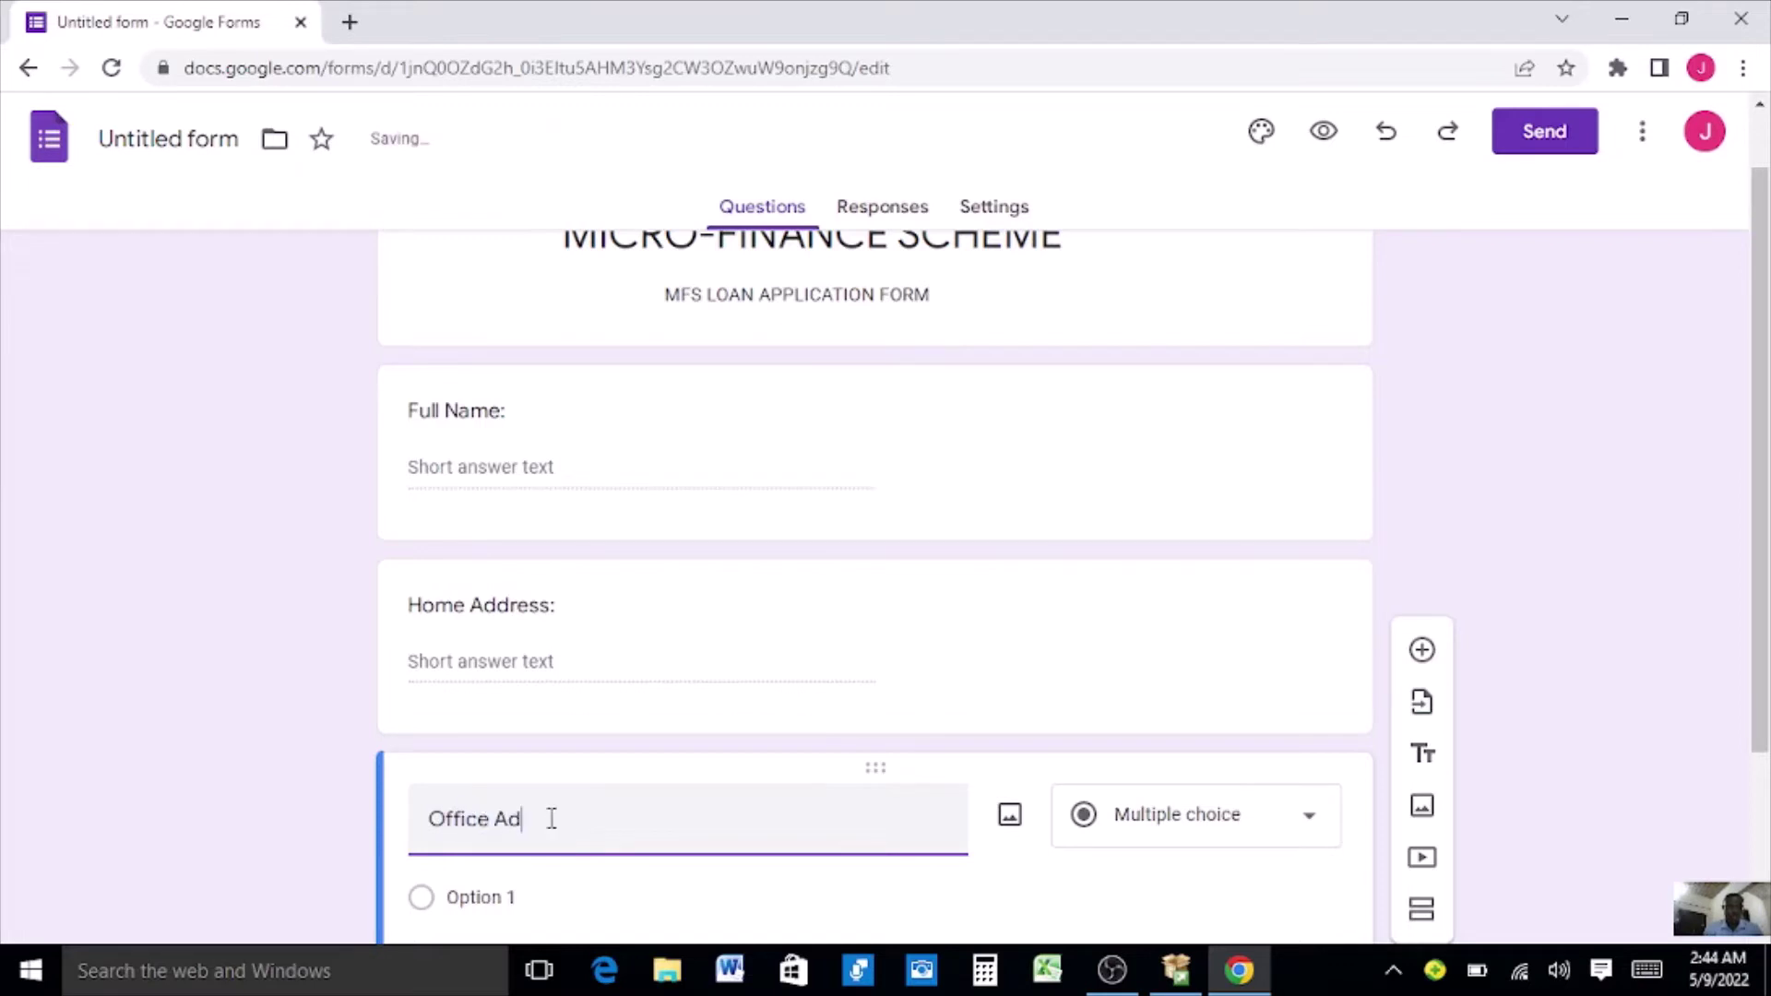
type("dress:")
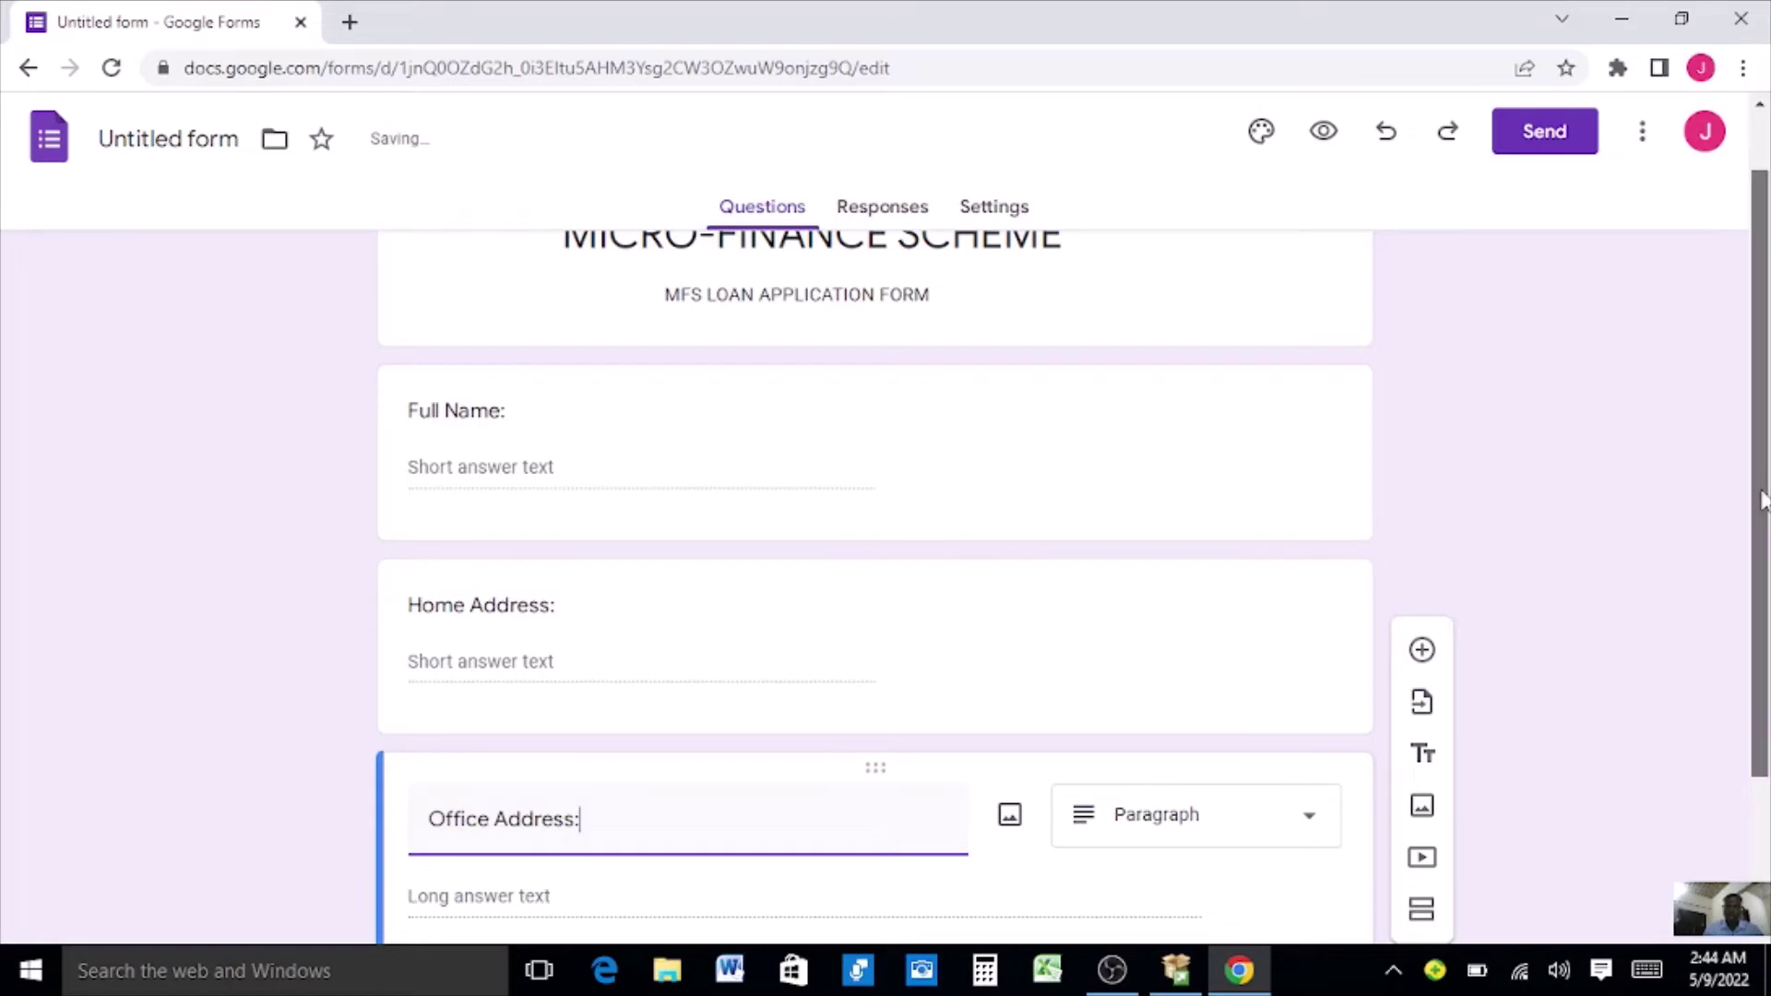
Add a fourth question below the office address and label it "Occupation:" as a short-answer question.
scroll(1762, 498, "down", 2)
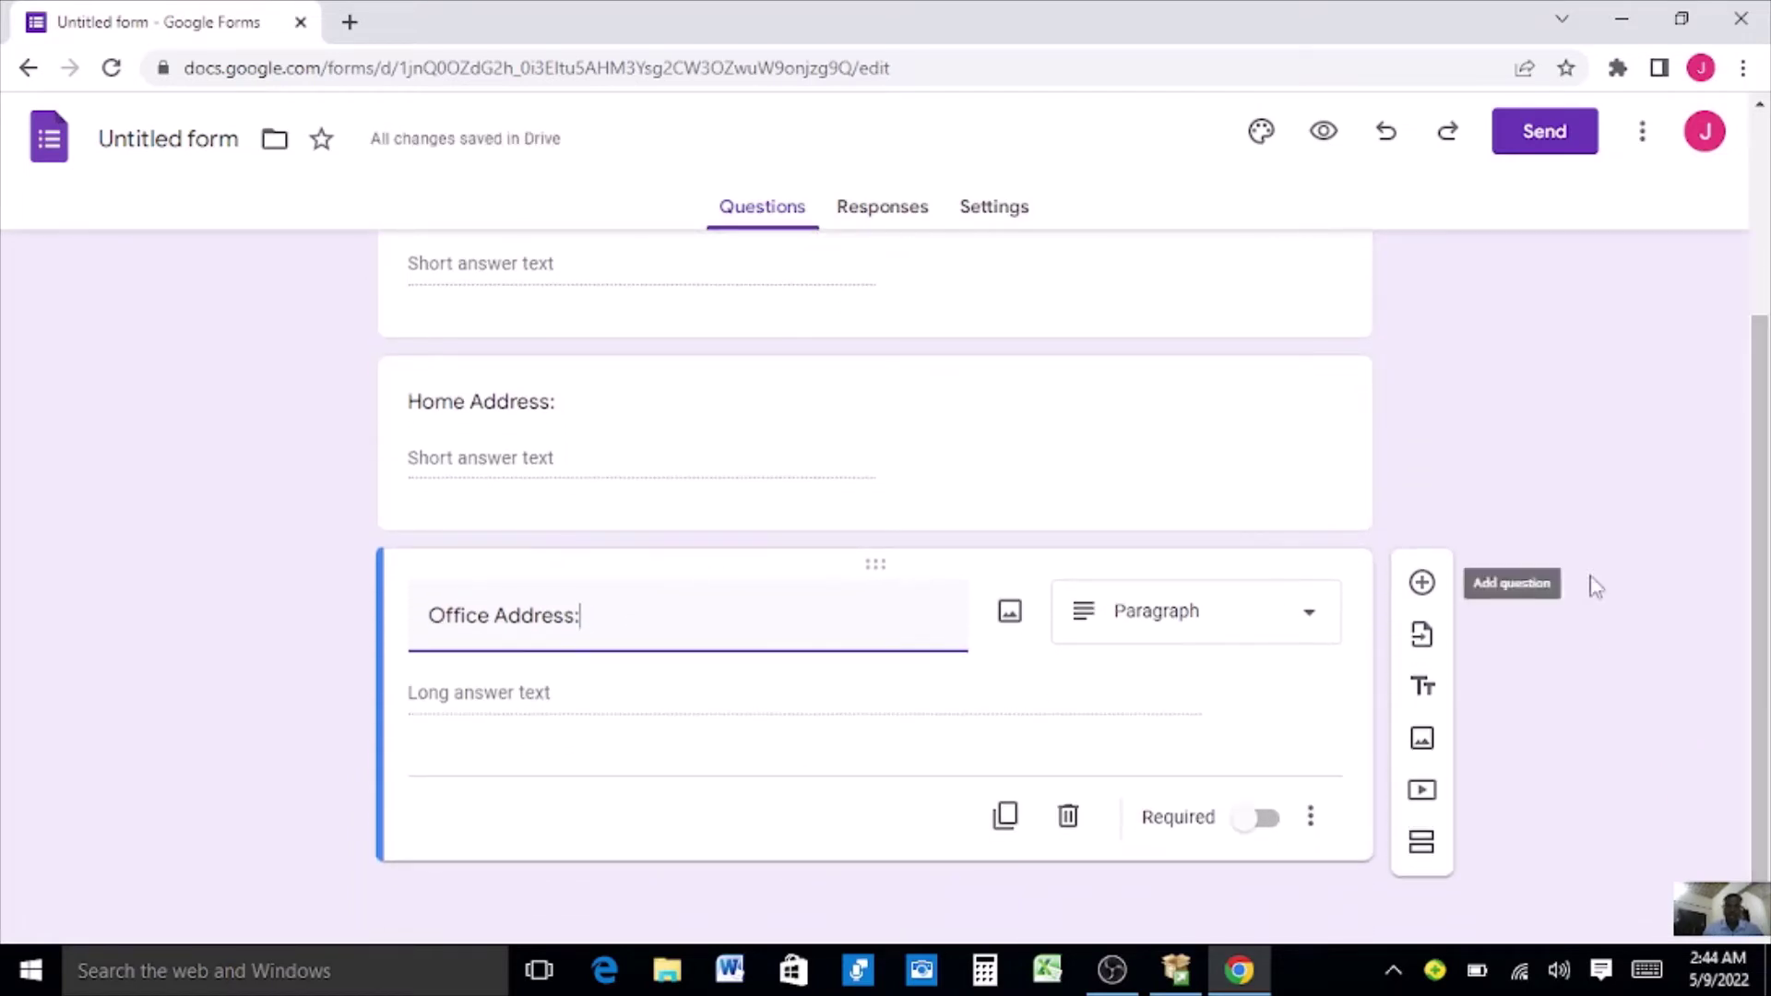
left_click(1422, 582)
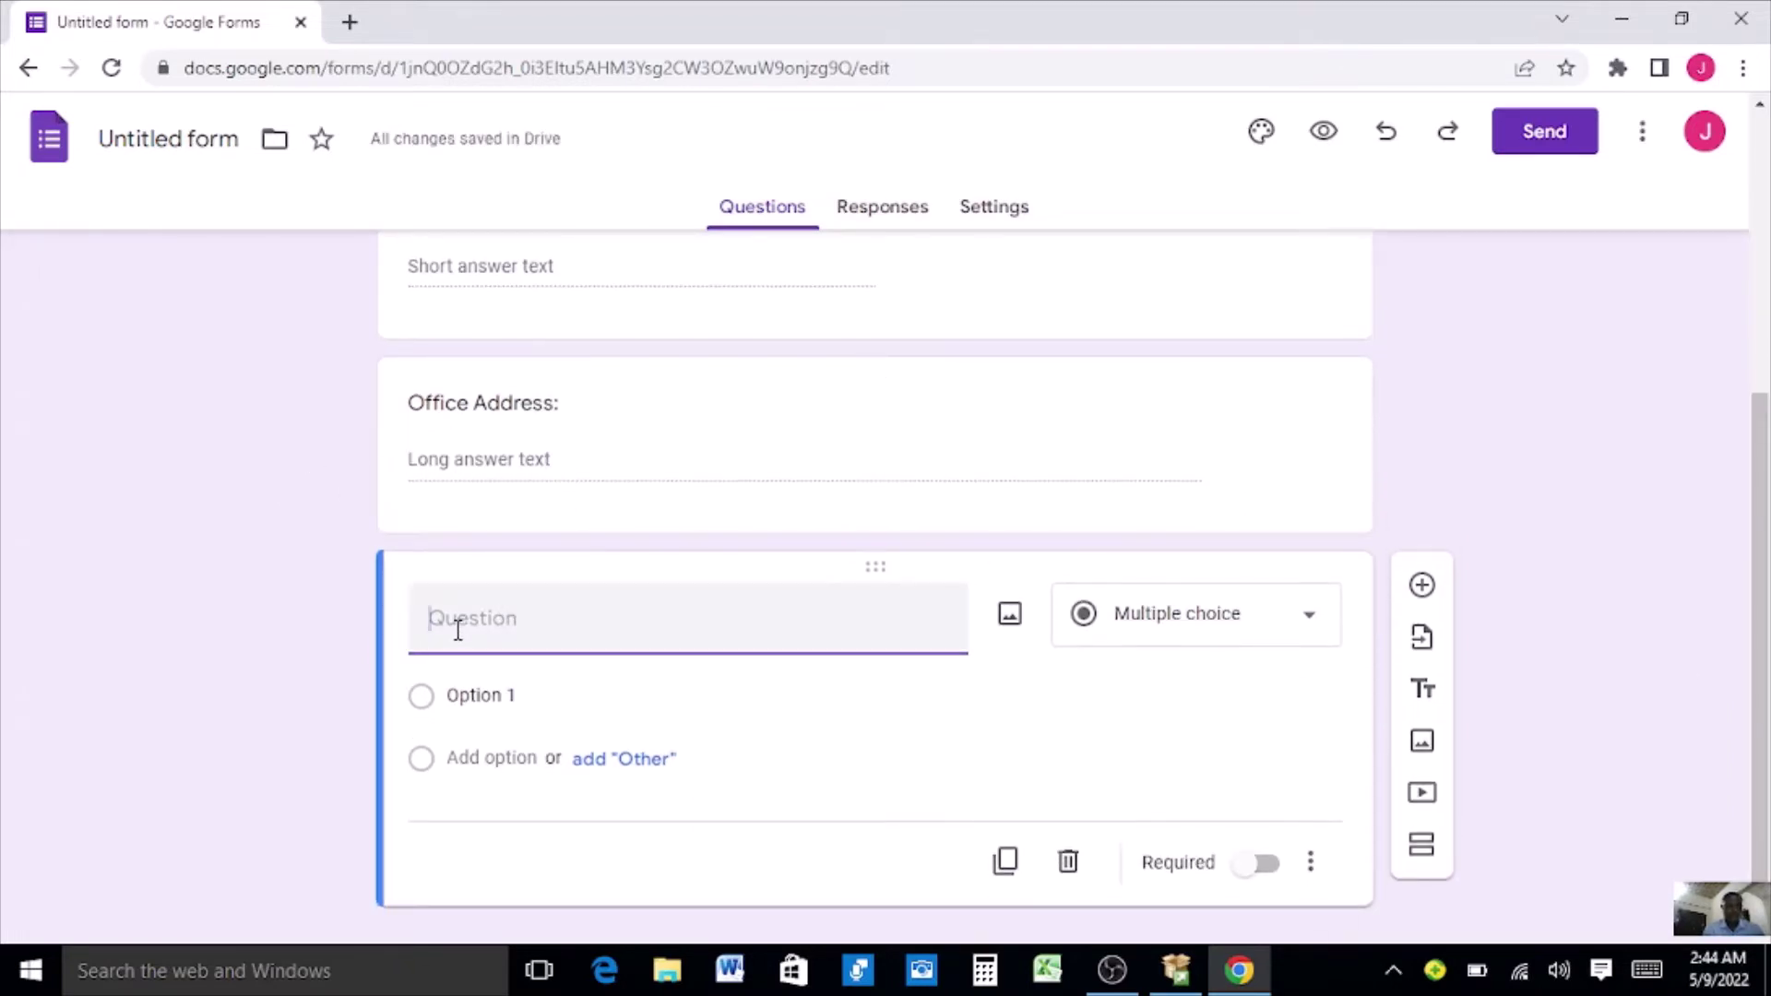
type("Occupation:")
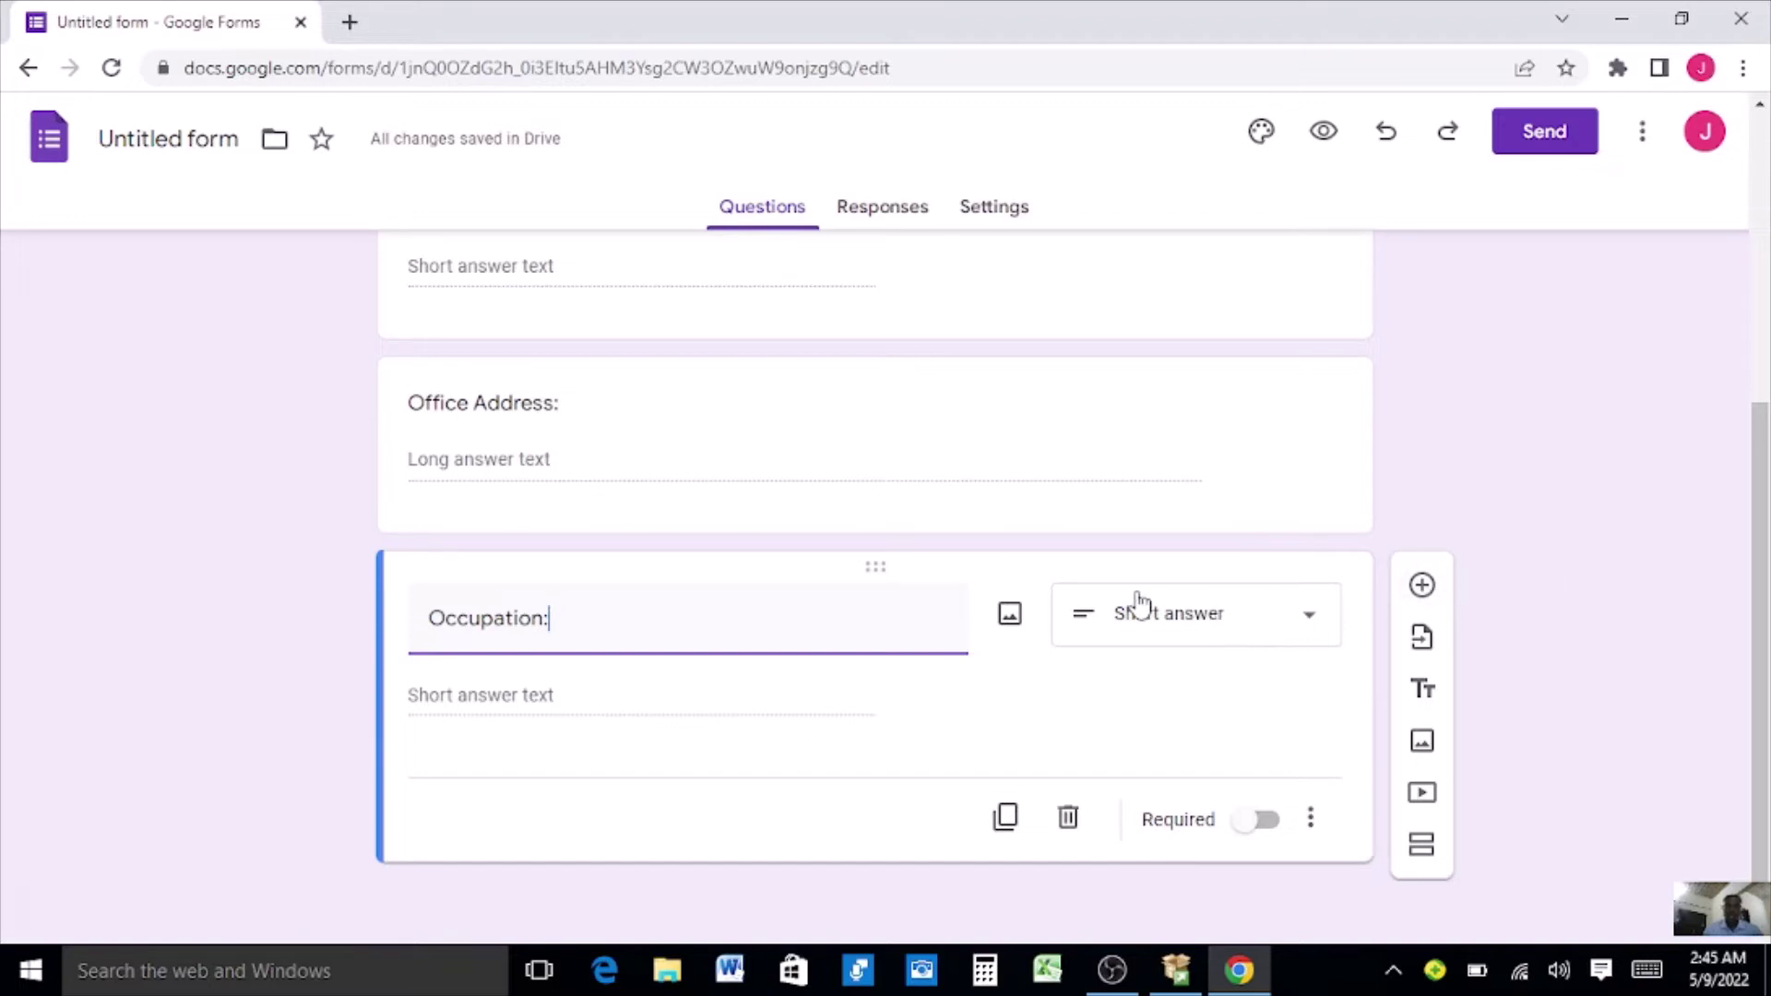
Add a question below the occupation question and label it "Photo:".
left_click(1421, 591)
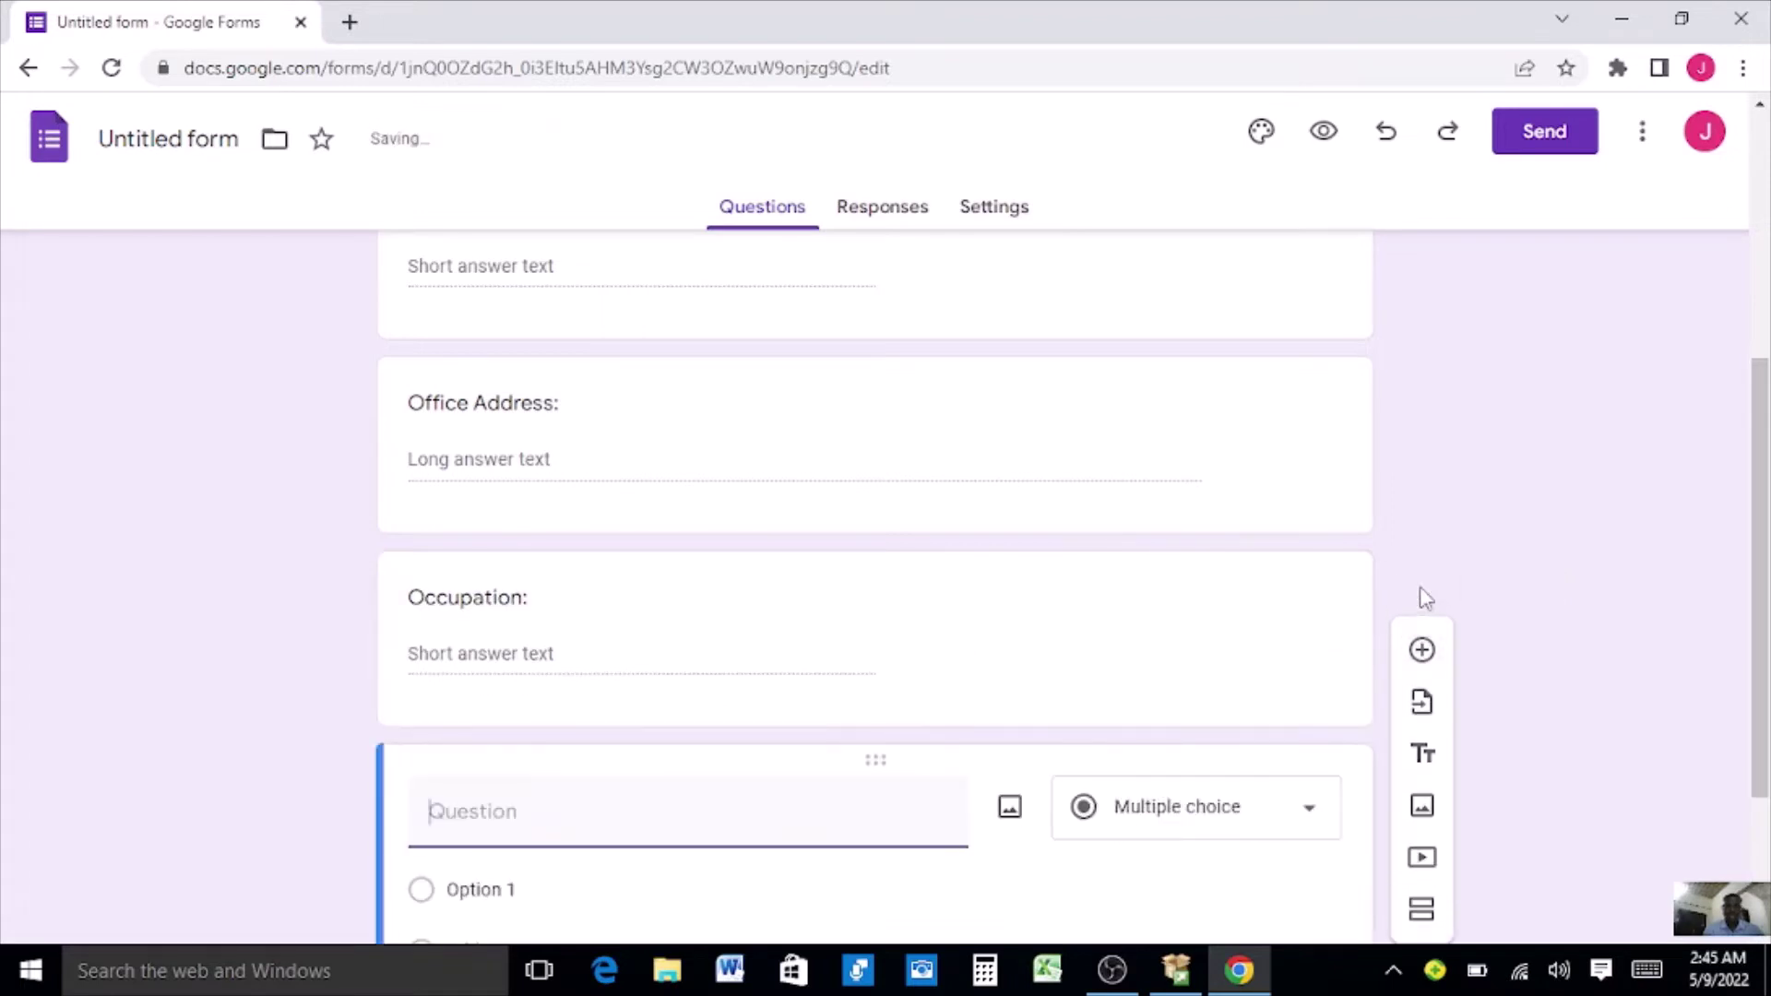
left_click_drag(1759, 426, 1763, 551)
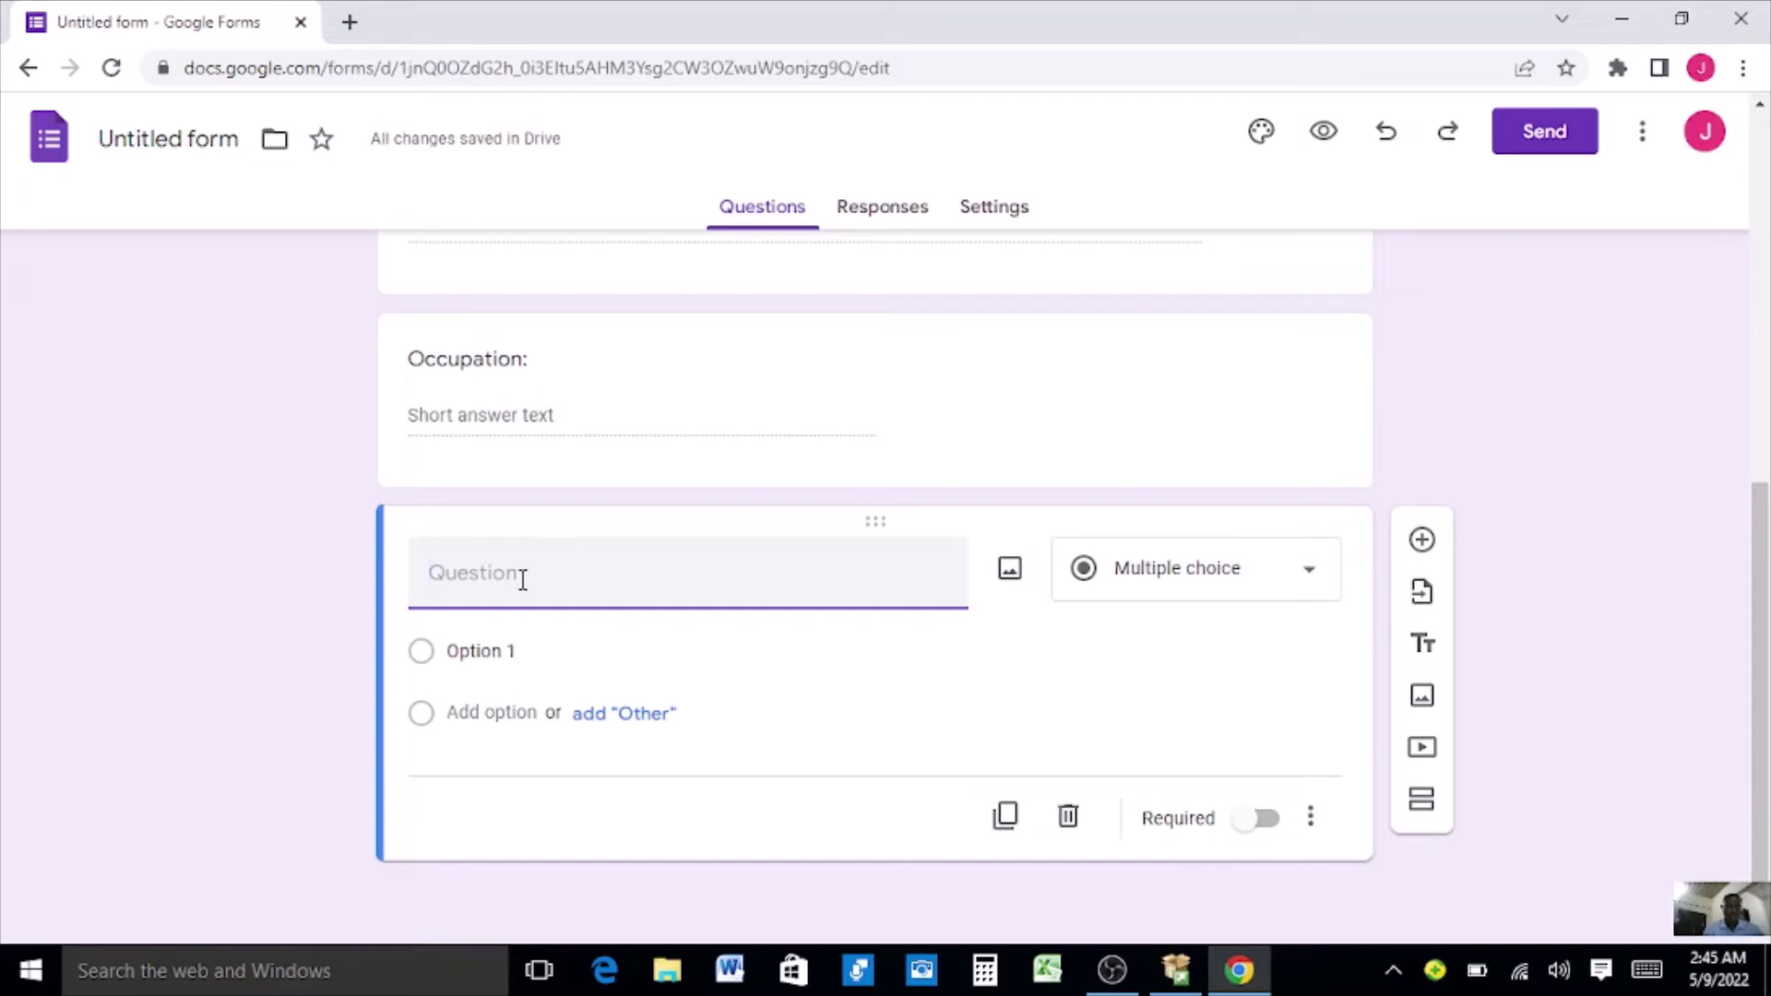
type("P")
key("BackSpace")
key("BackSpace")
type("to")
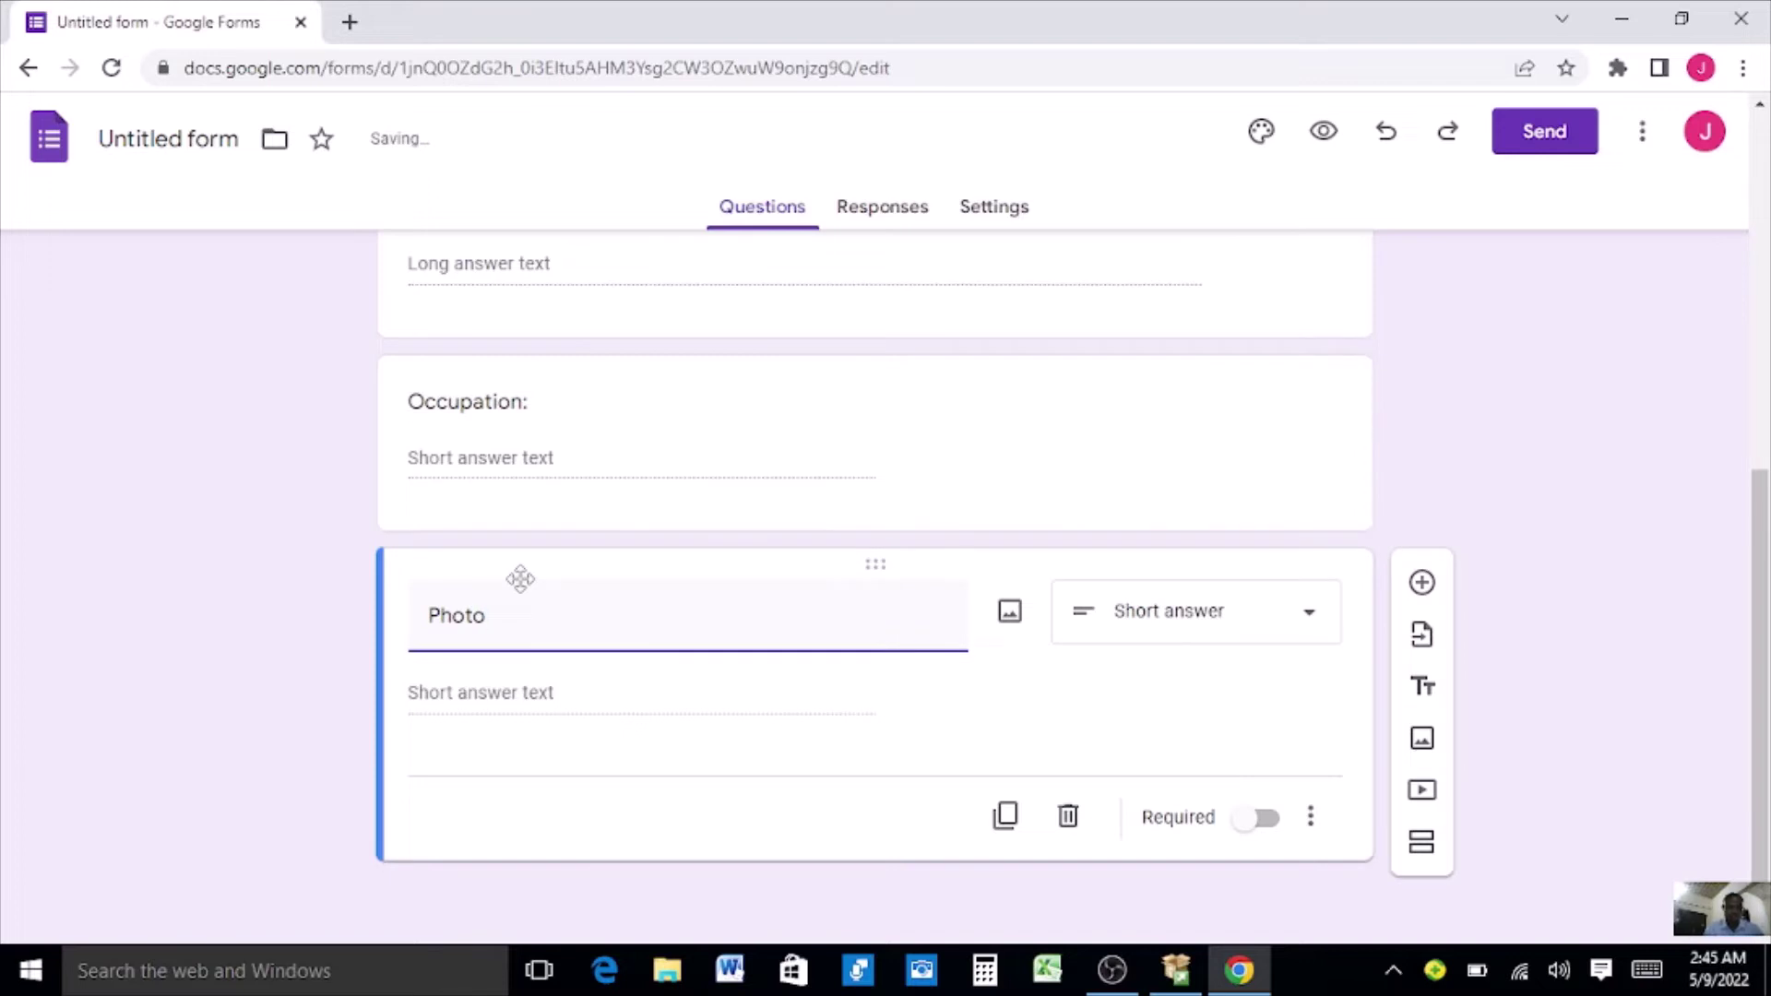
type(":")
Change the photo question to the File upload type and accept letting respondents upload files to Drive.
left_click(1318, 622)
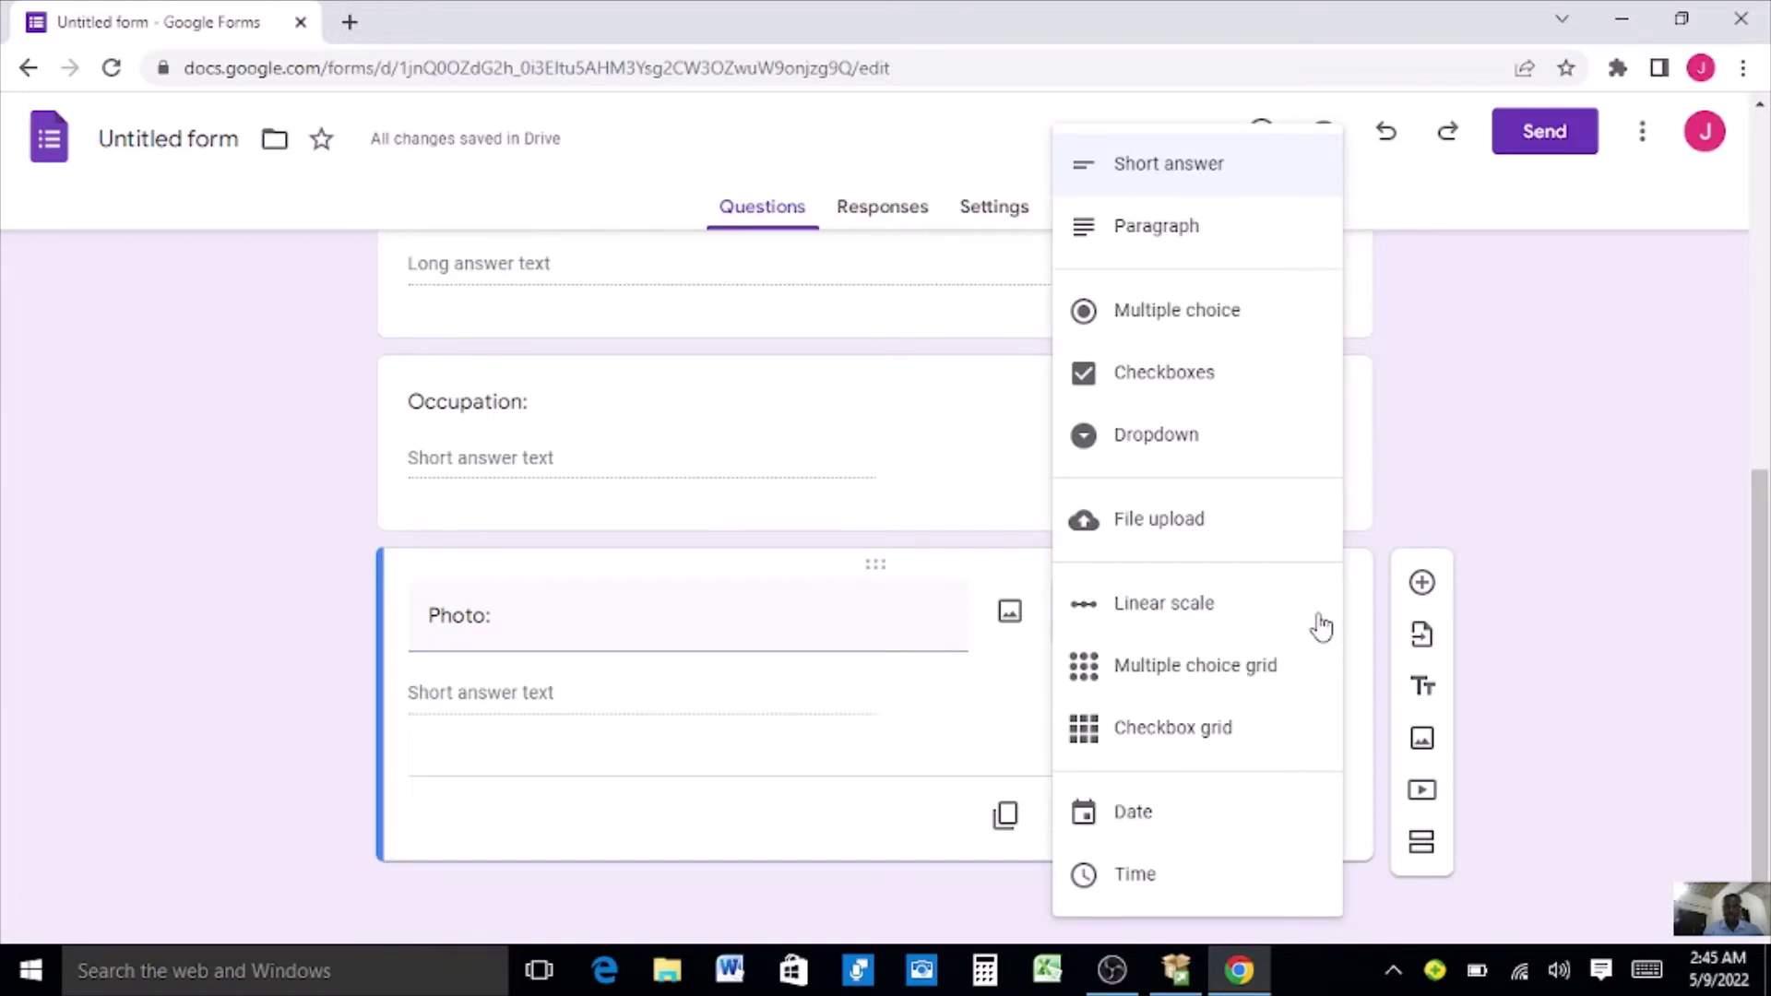
left_click(1179, 538)
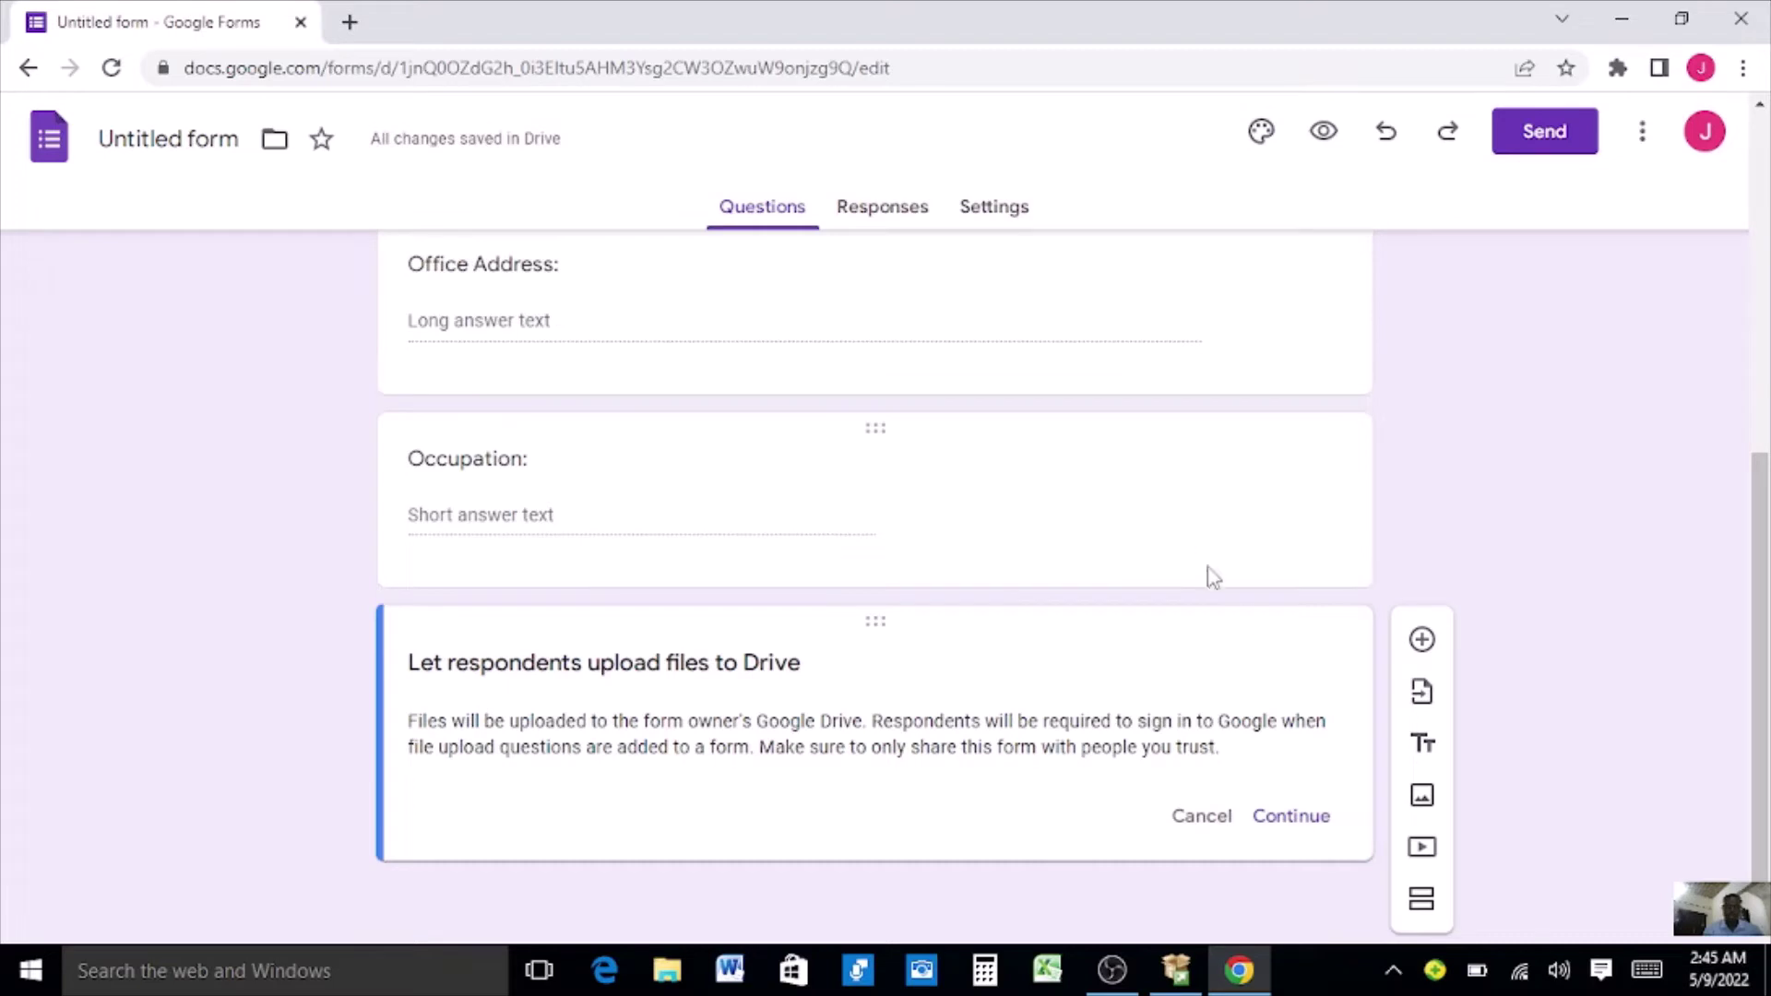
left_click(1292, 817)
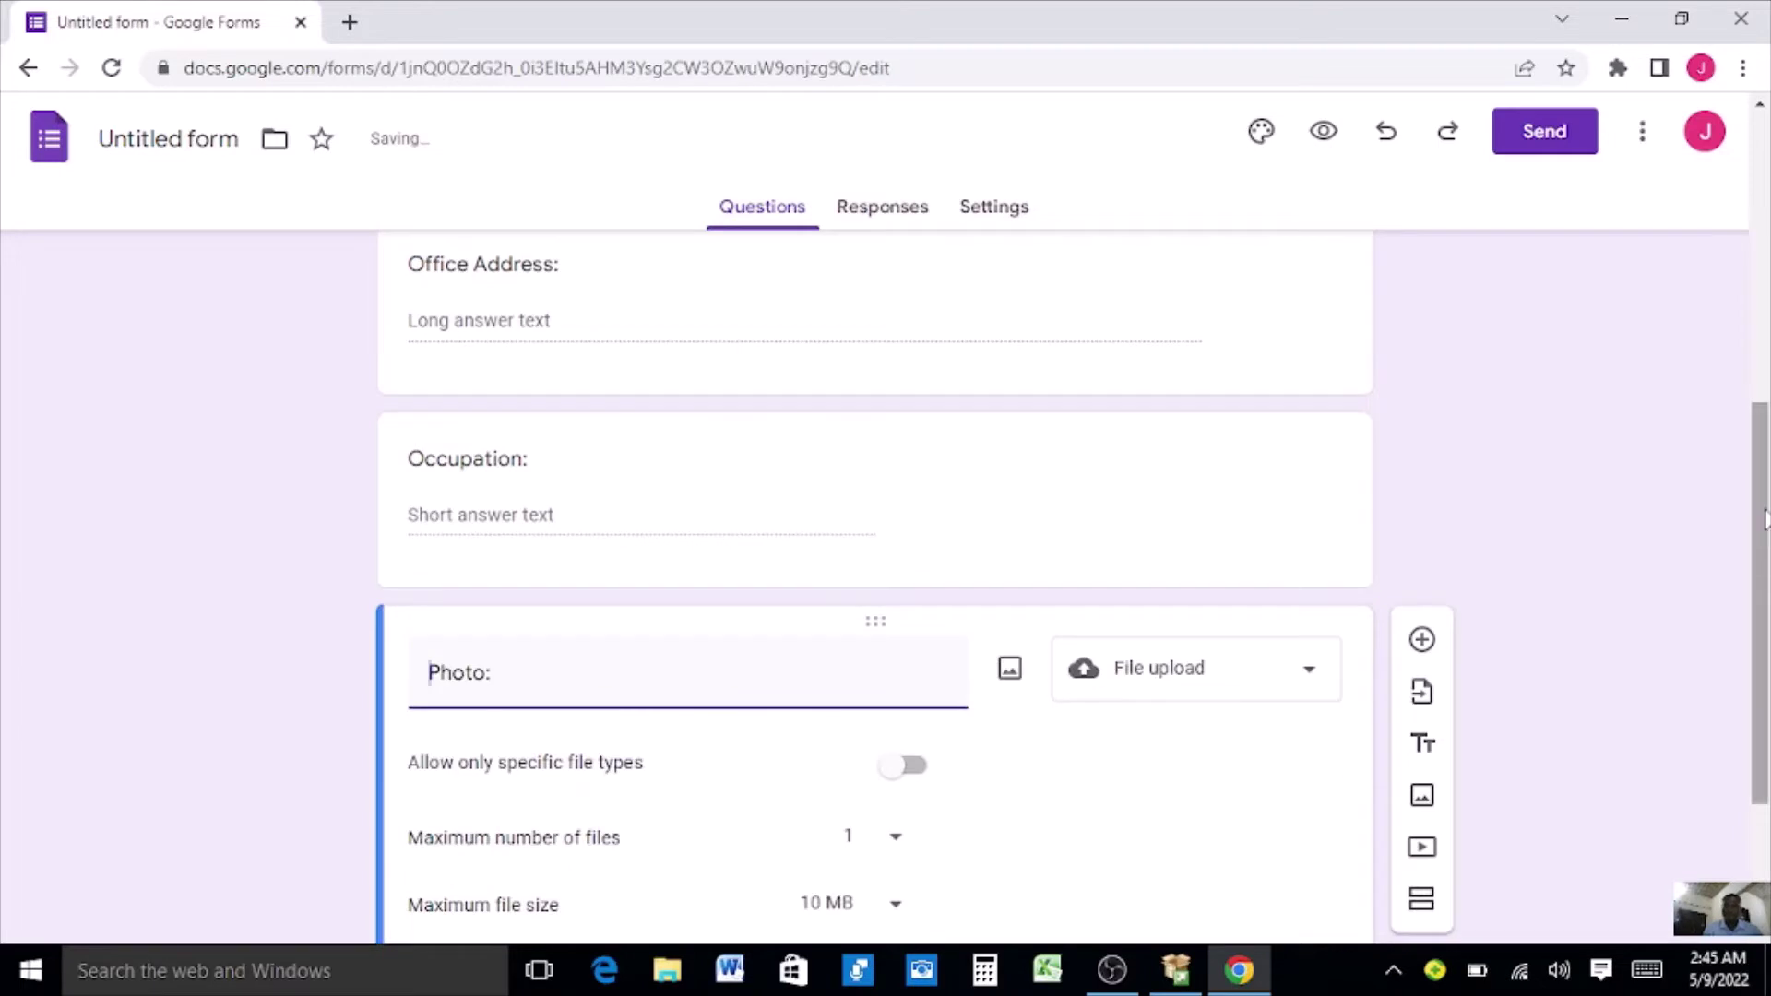
Restrict the photo question's uploads to specific file types and allow only Image.
left_click_drag(1764, 519, 1764, 638)
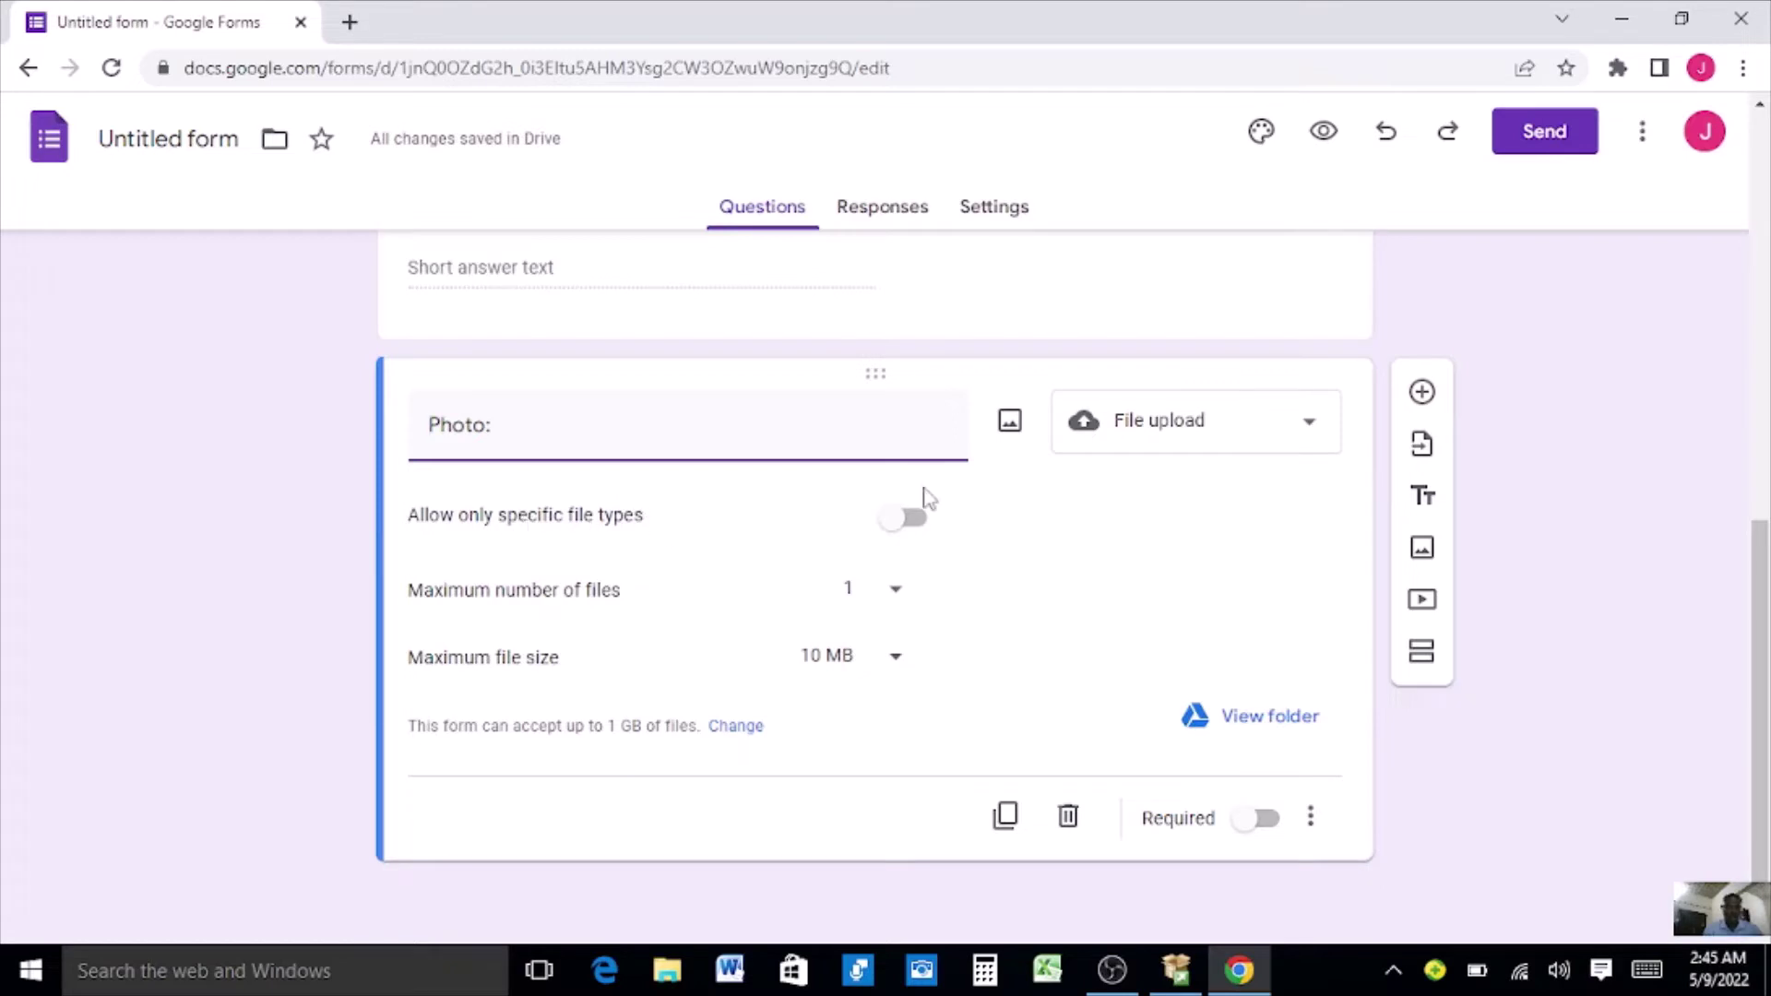
left_click(899, 533)
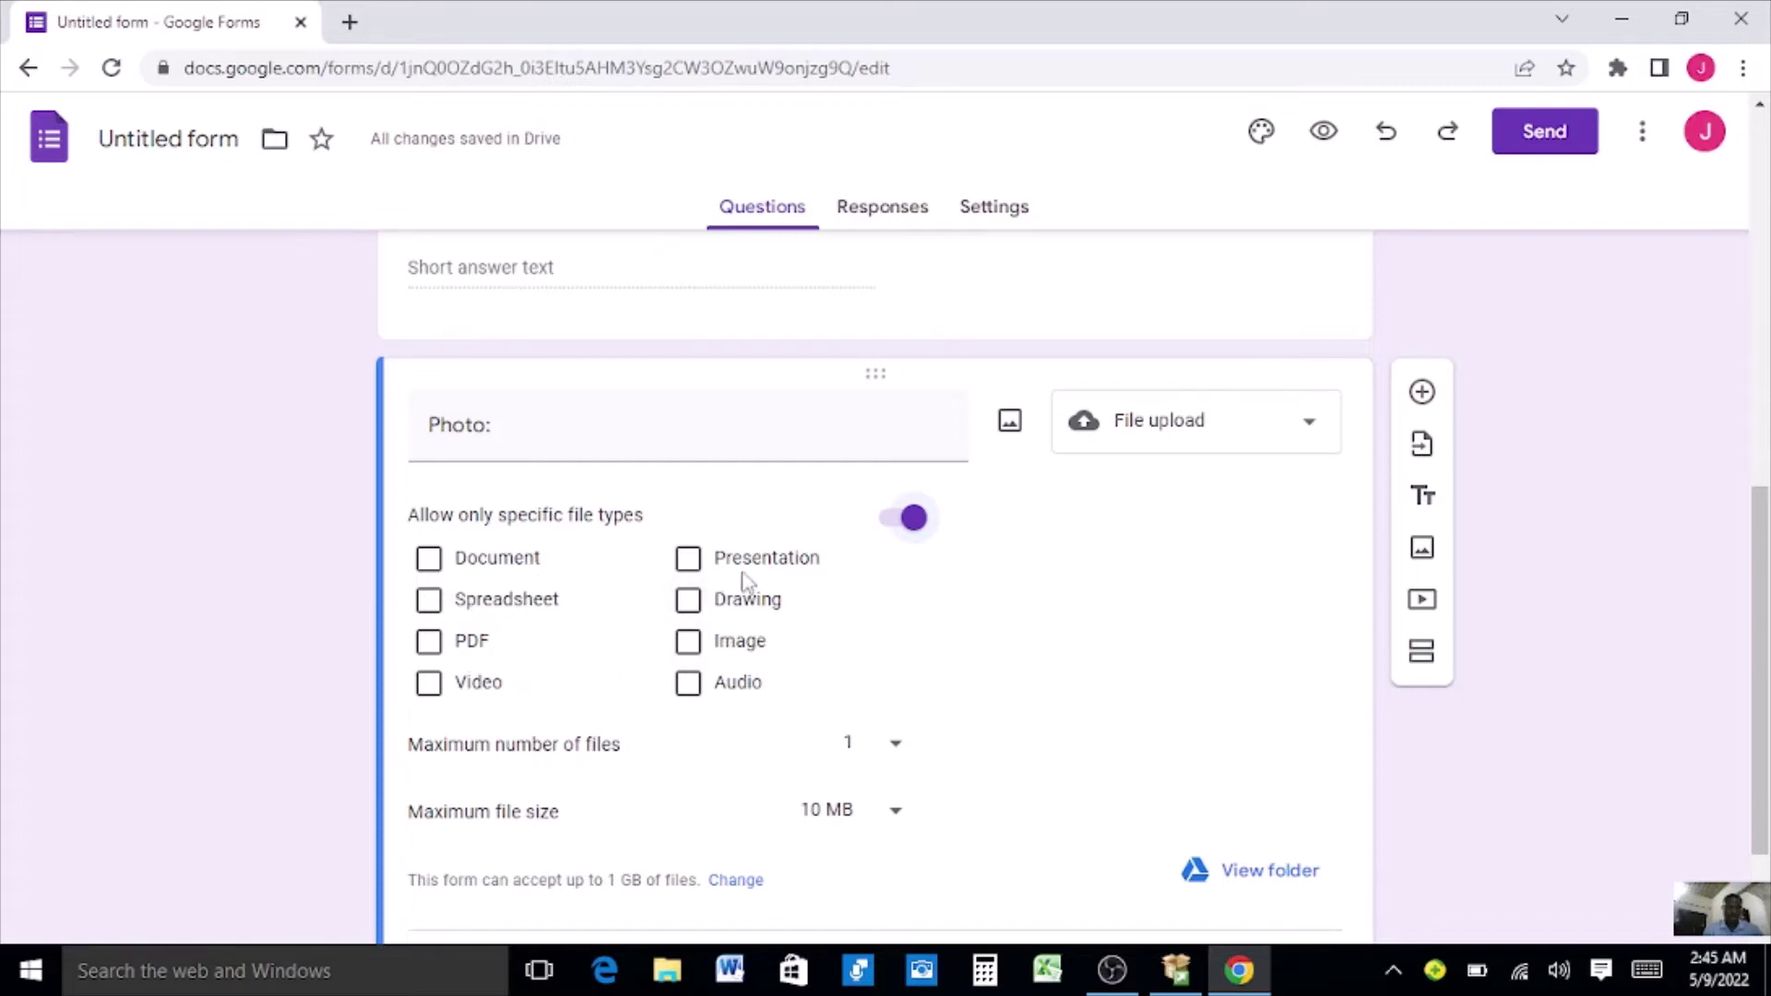
left_click(690, 650)
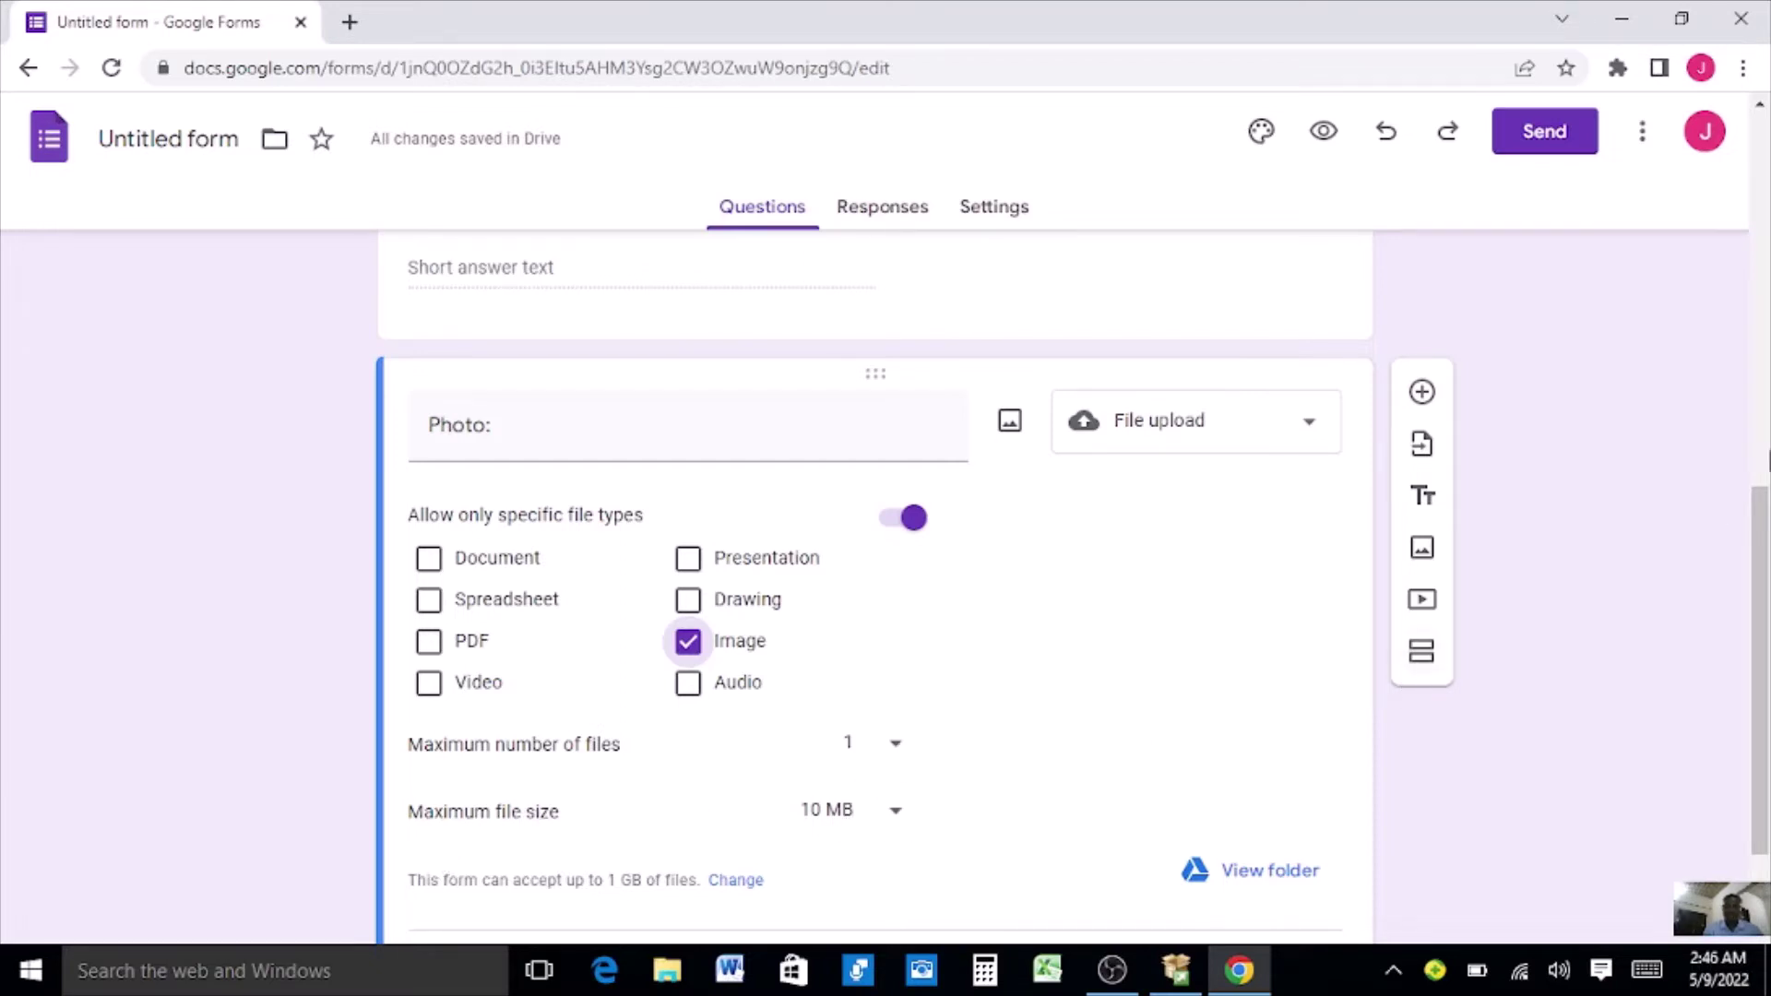
Add an empty question below the photo question and insert a new section after it.
scroll(1757, 553, "down", 1)
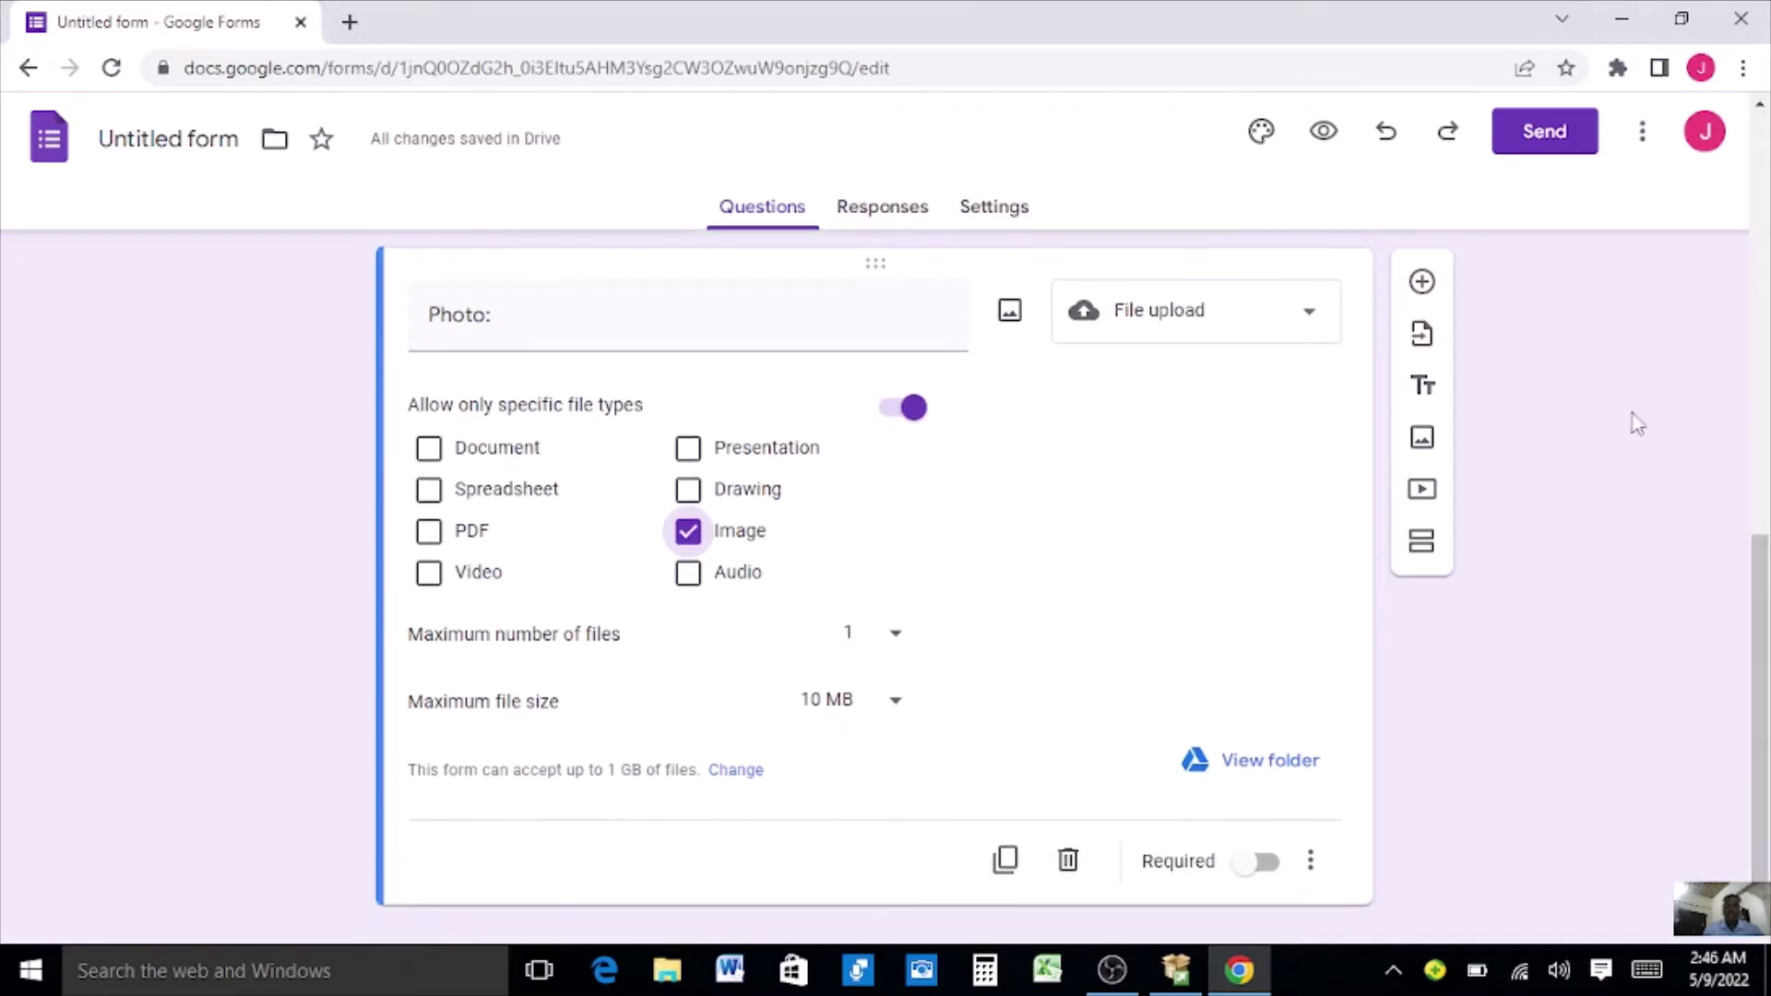
left_click(1422, 281)
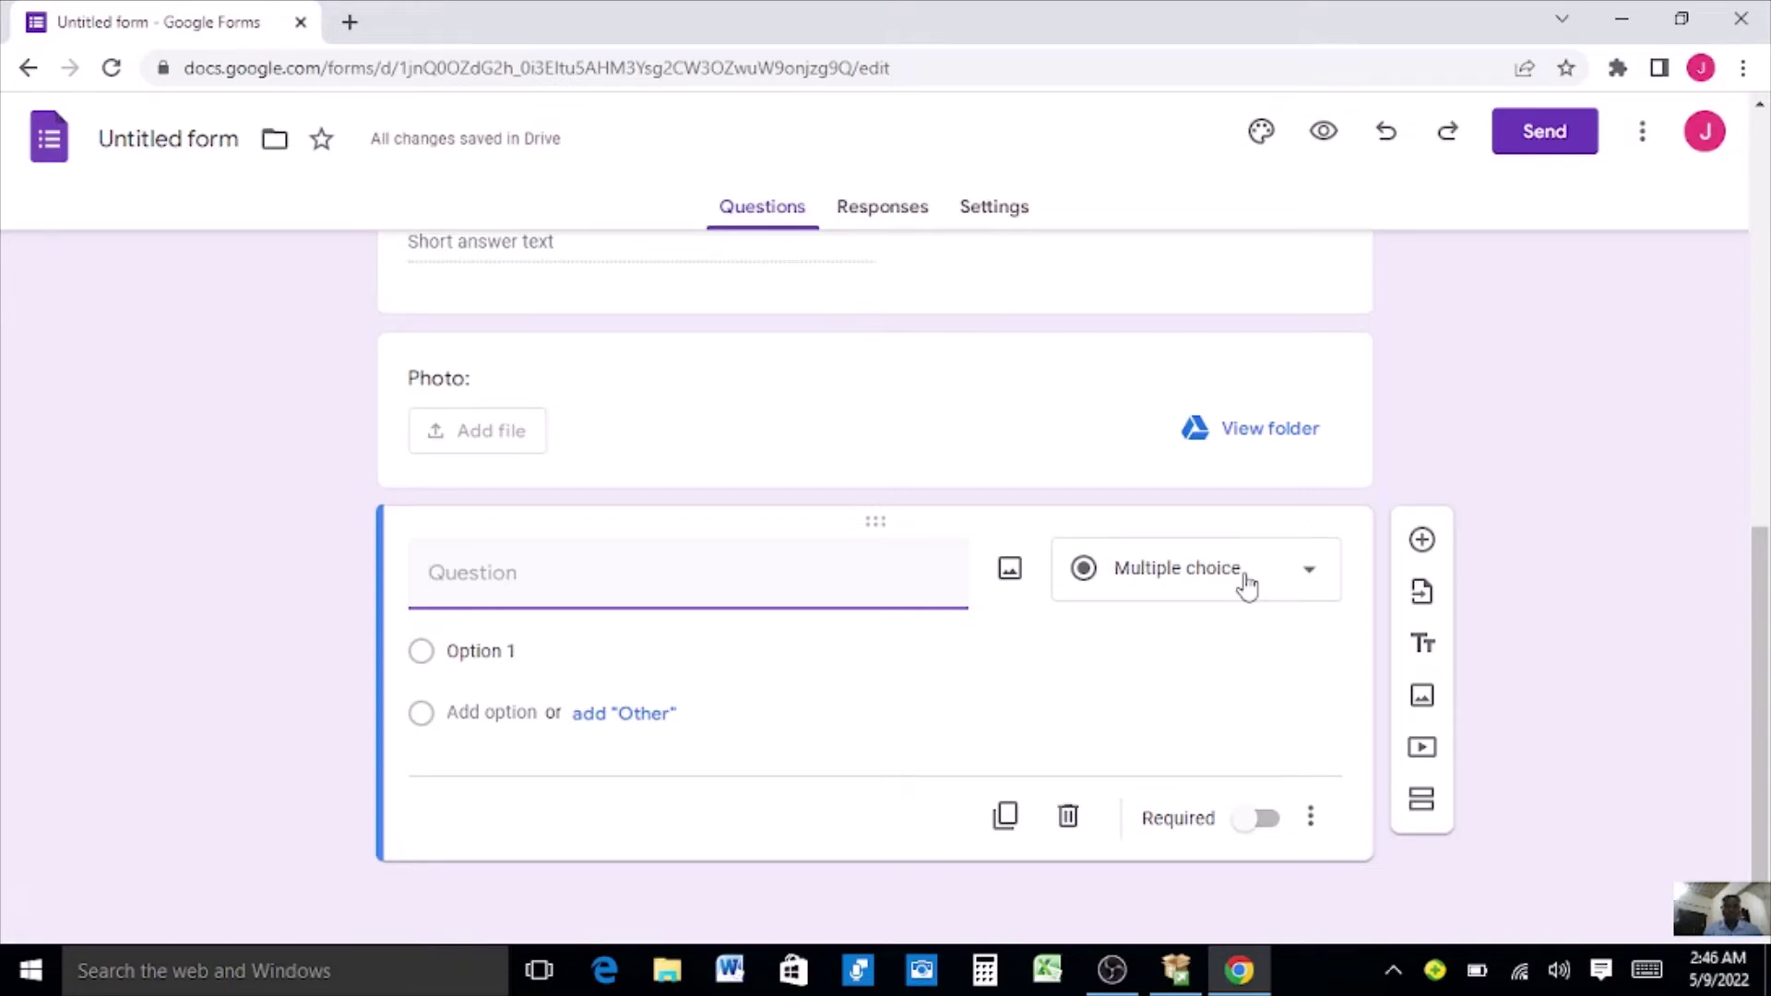
mouse_move(1762, 596)
left_mouse_down()
mouse_move(1692, 185)
mouse_move(1727, 591)
left_mouse_up()
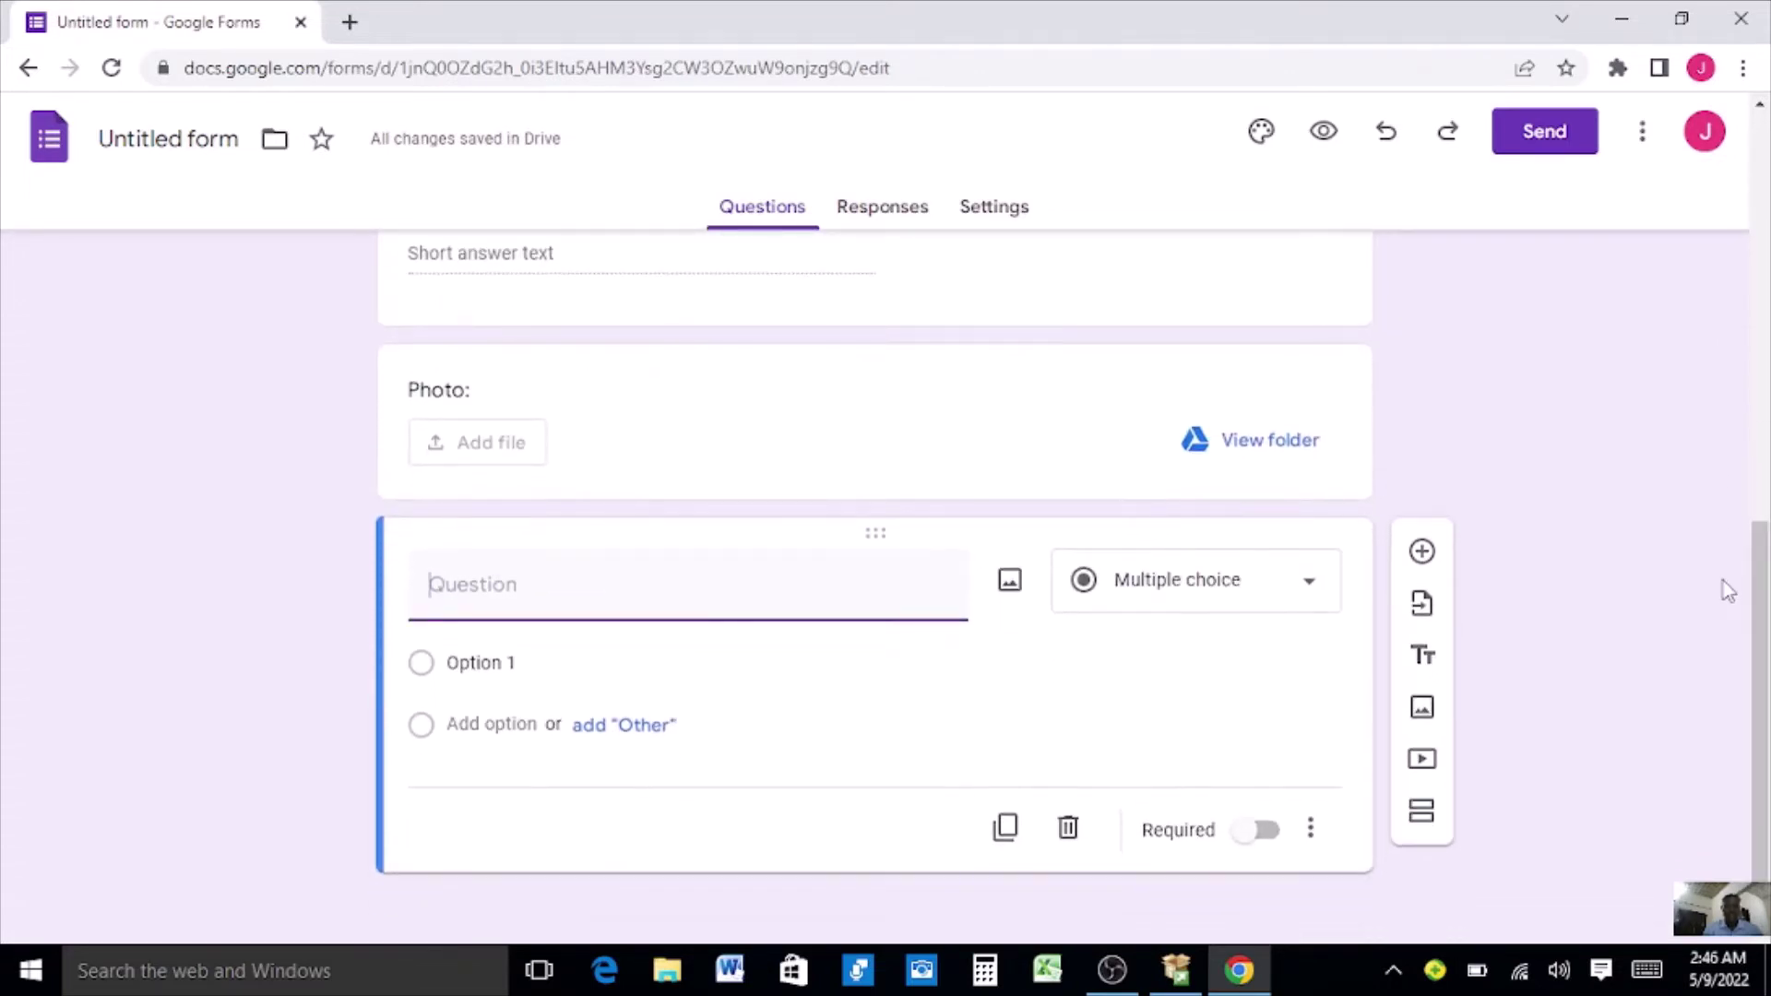
left_click(1424, 816)
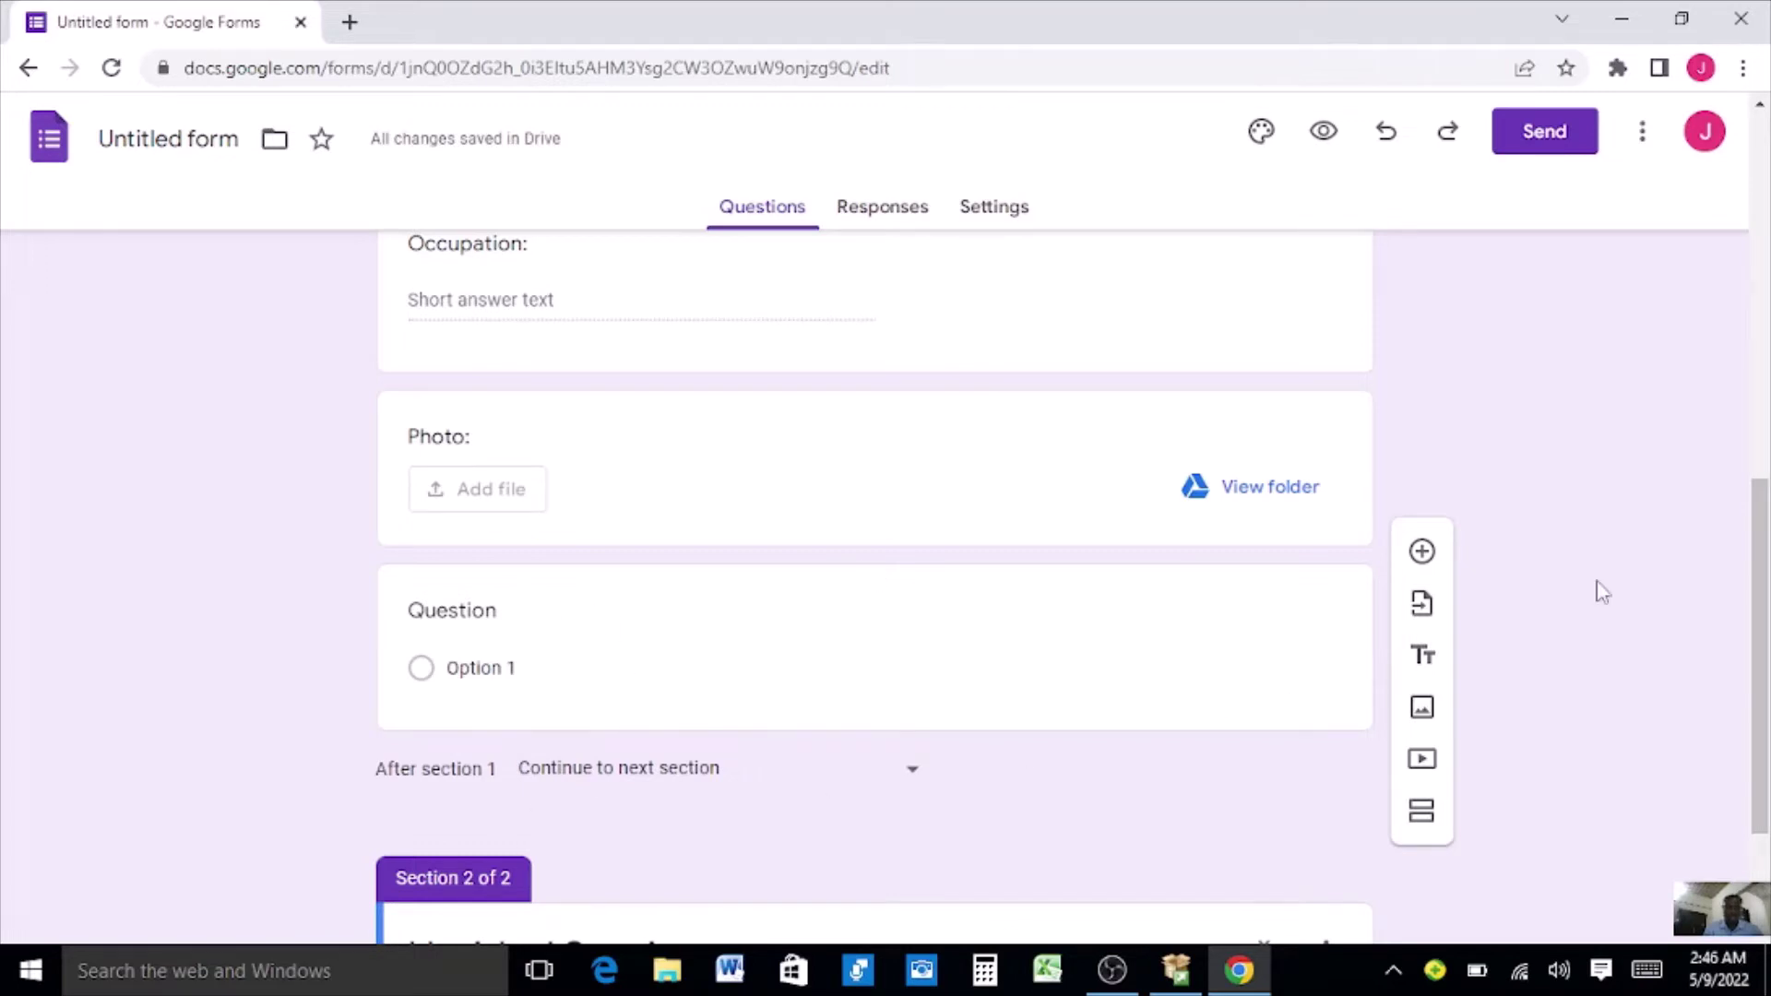
Delete the empty question between the photo question and the new section.
left_click_drag(1762, 560, 1760, 597)
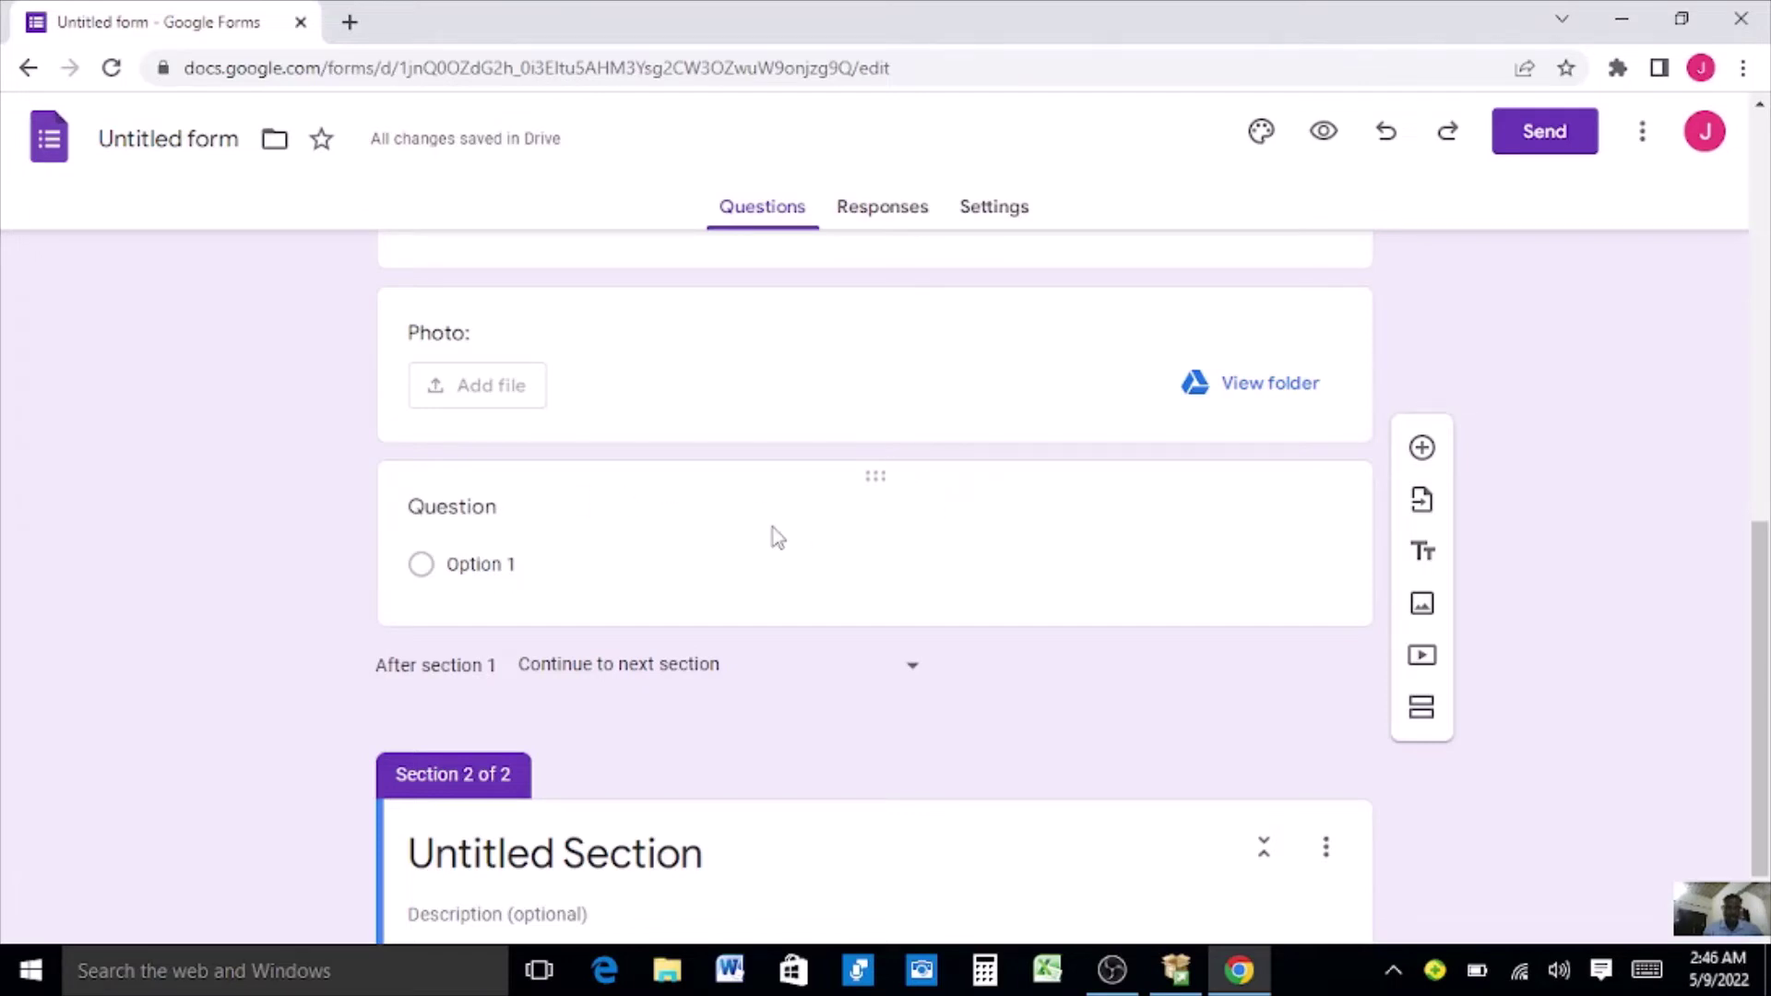
left_click(870, 515)
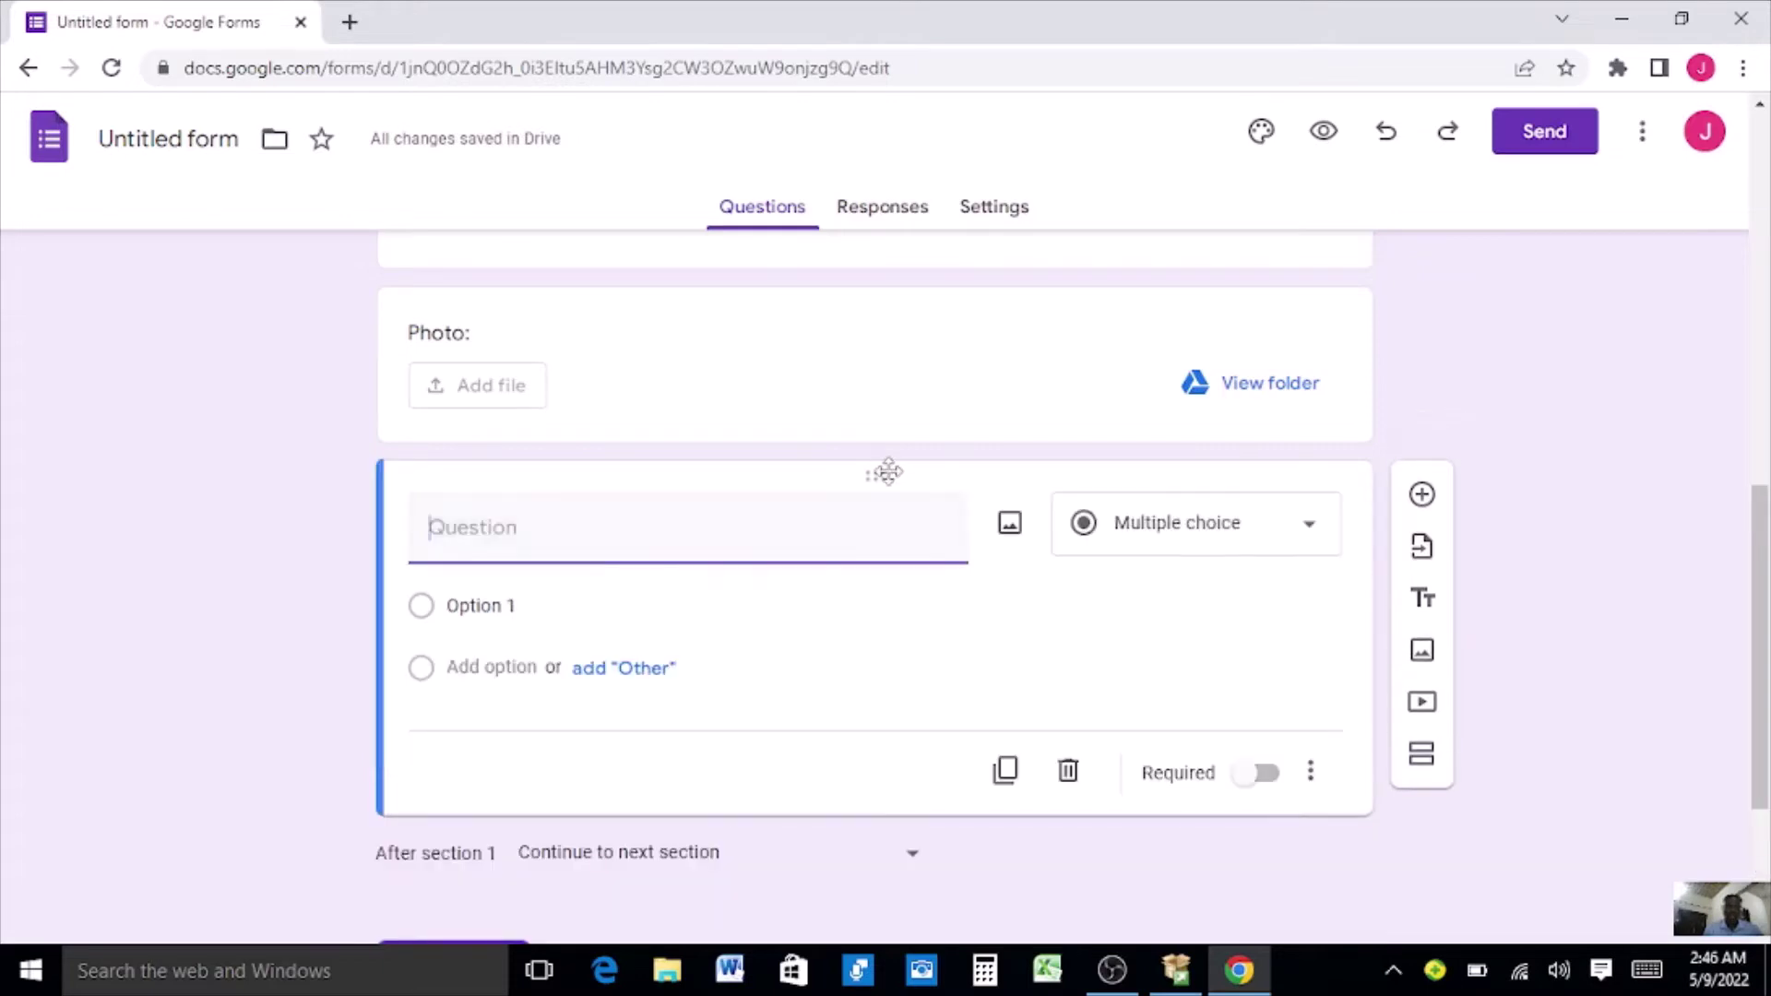
left_click(1071, 775)
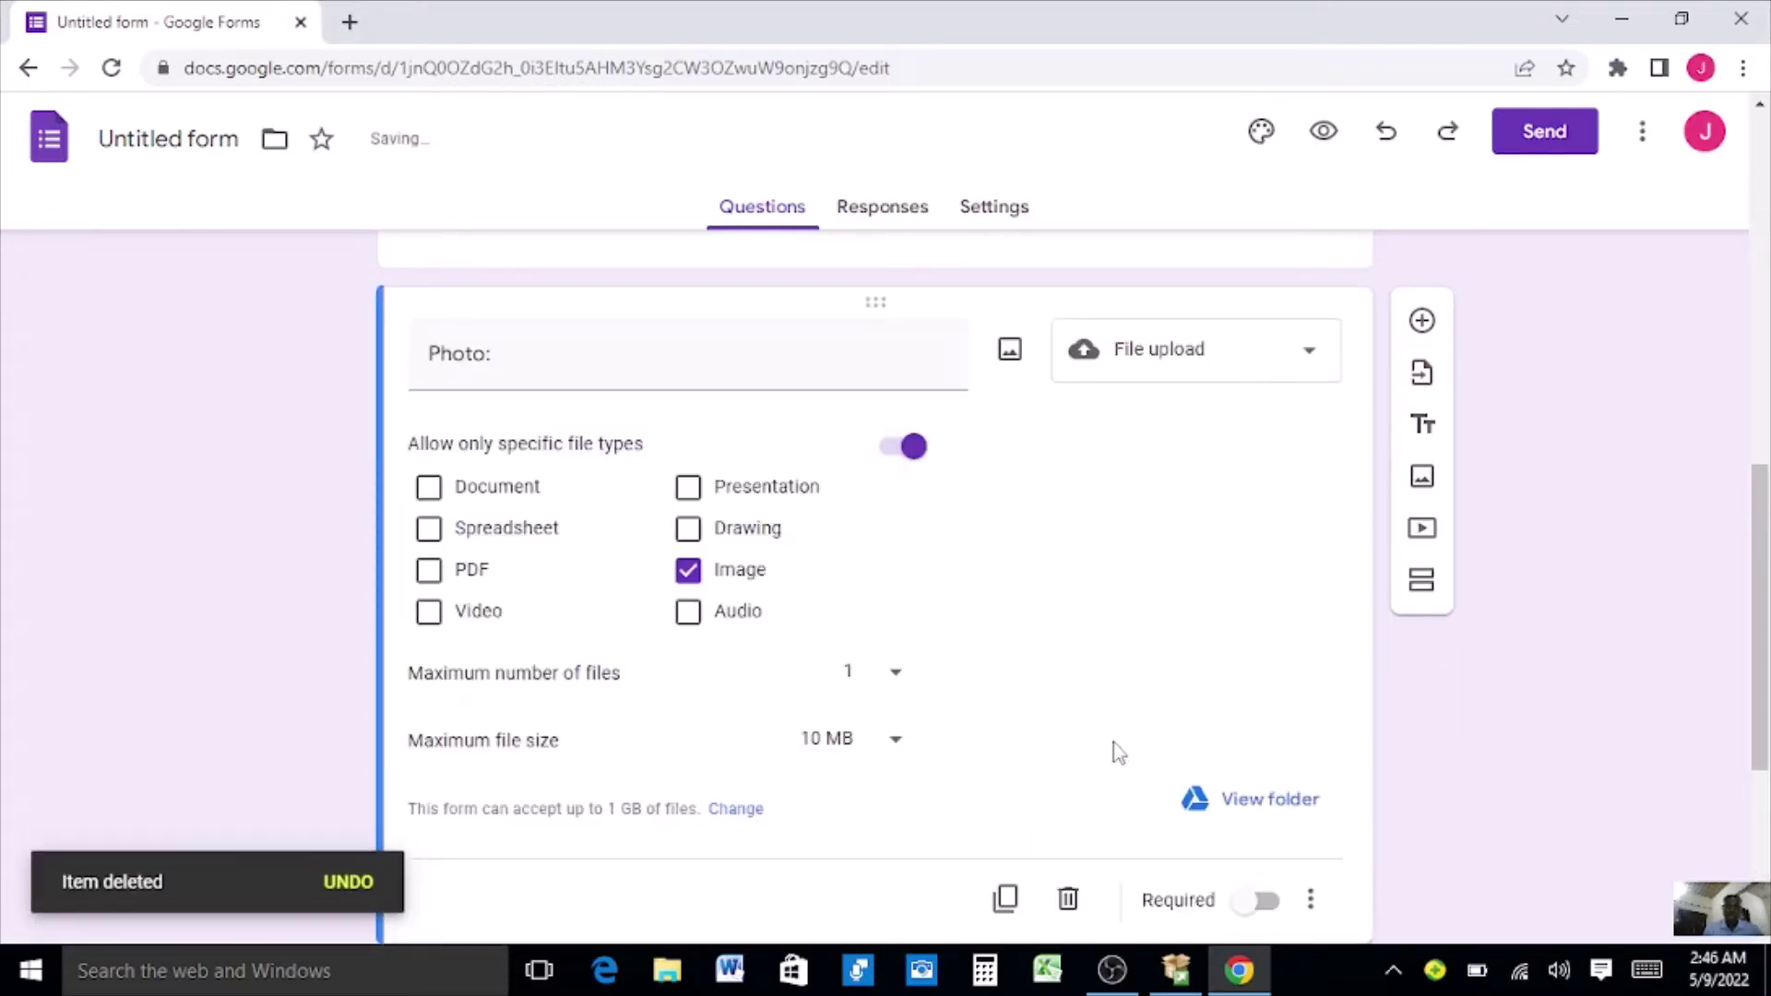
Replace the second section's placeholder title with "MICRO-FINANCE SCHEME" and centre it with leading spaces.
scroll(1757, 618, "down", 1)
left_click_drag(1758, 618, 1759, 725)
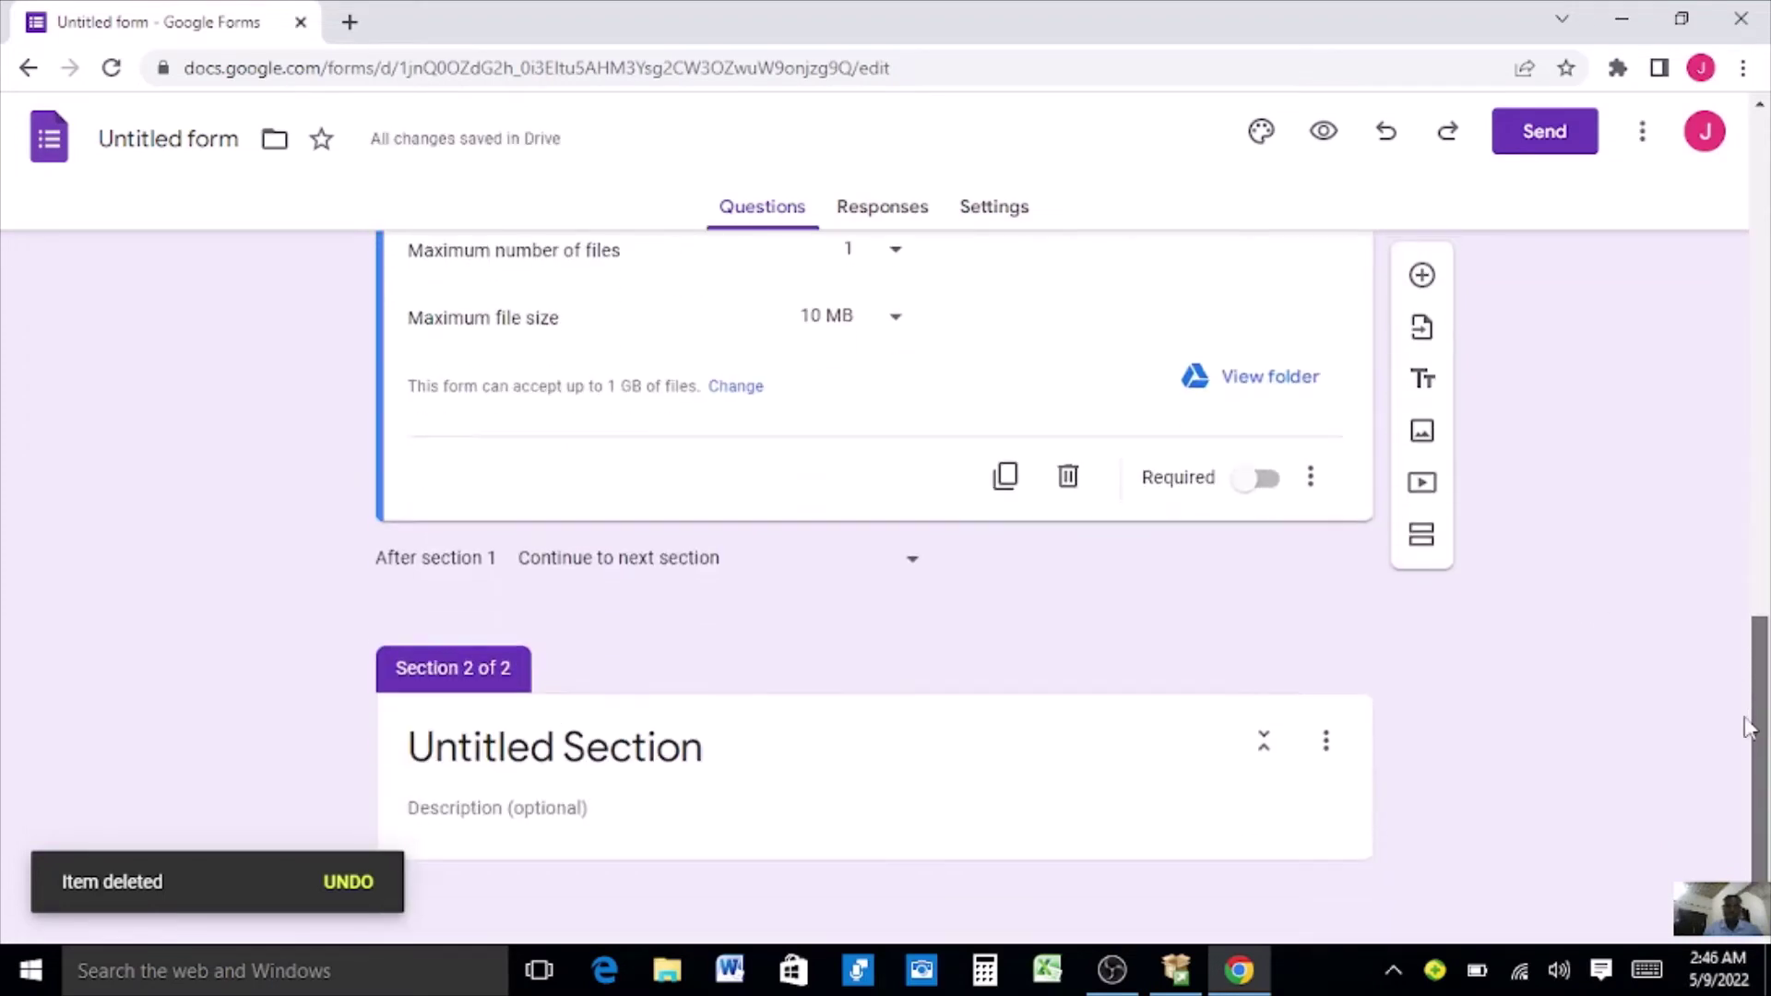
left_click(782, 766)
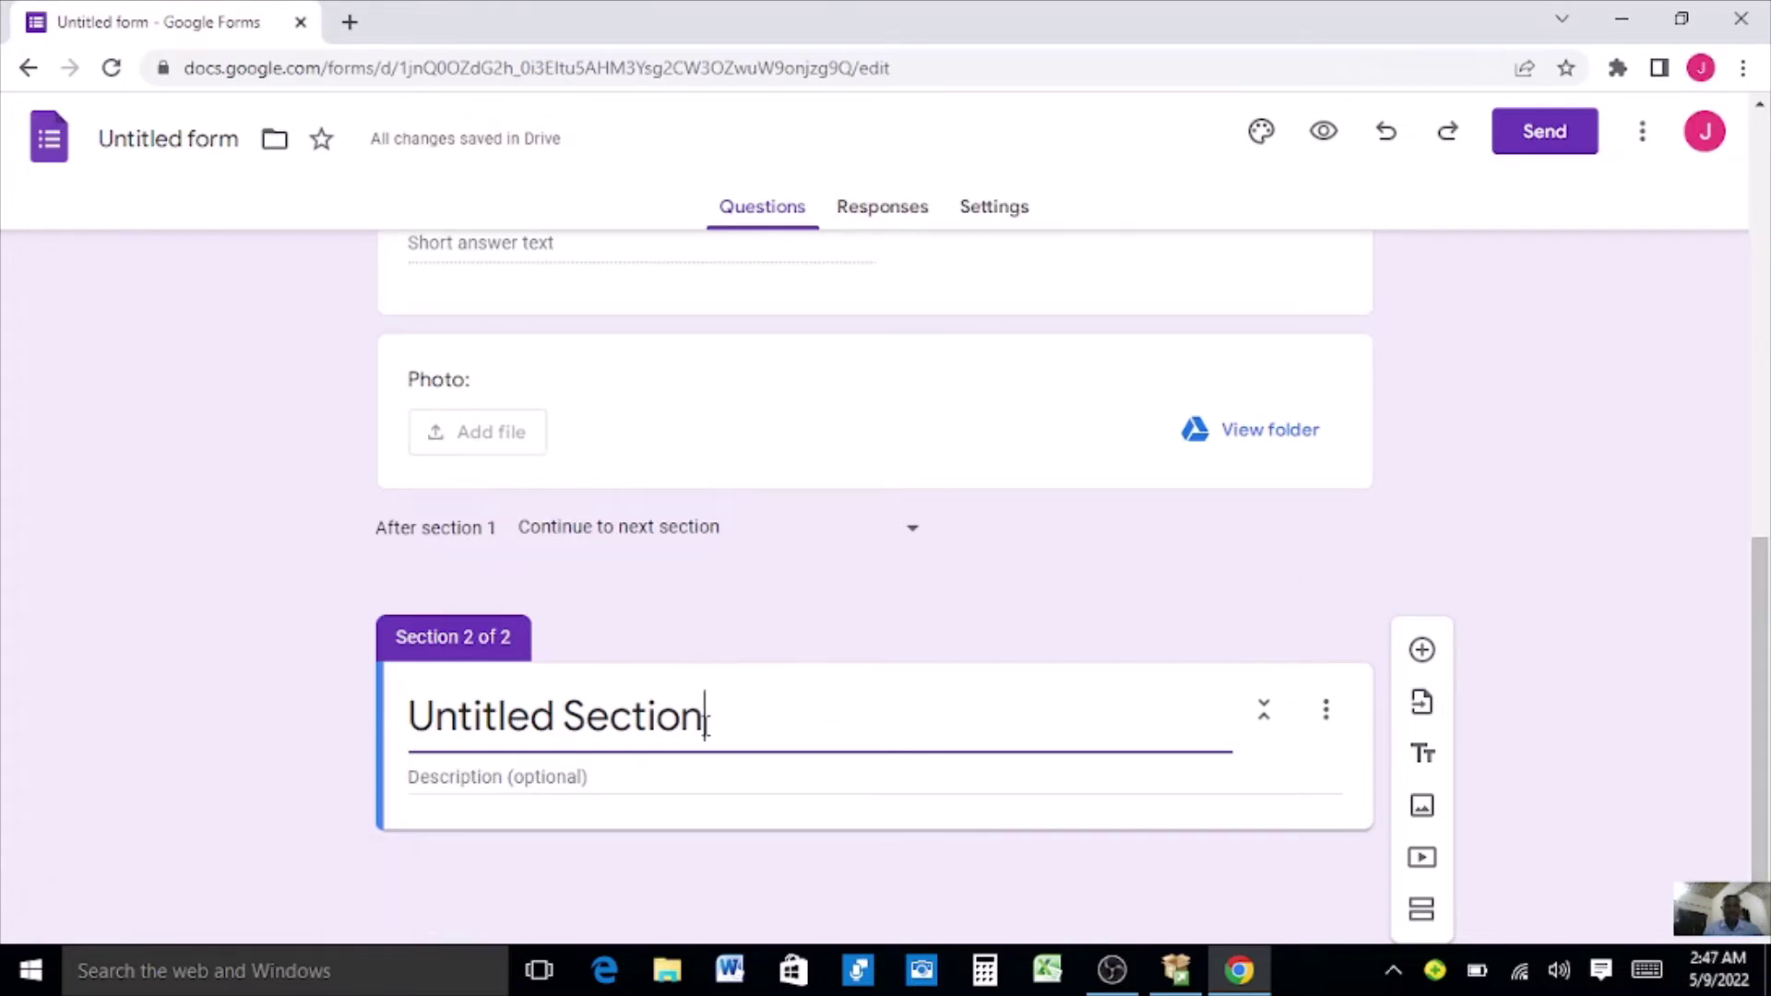
left_click_drag(780, 717, 297, 723)
key("BackSpace")
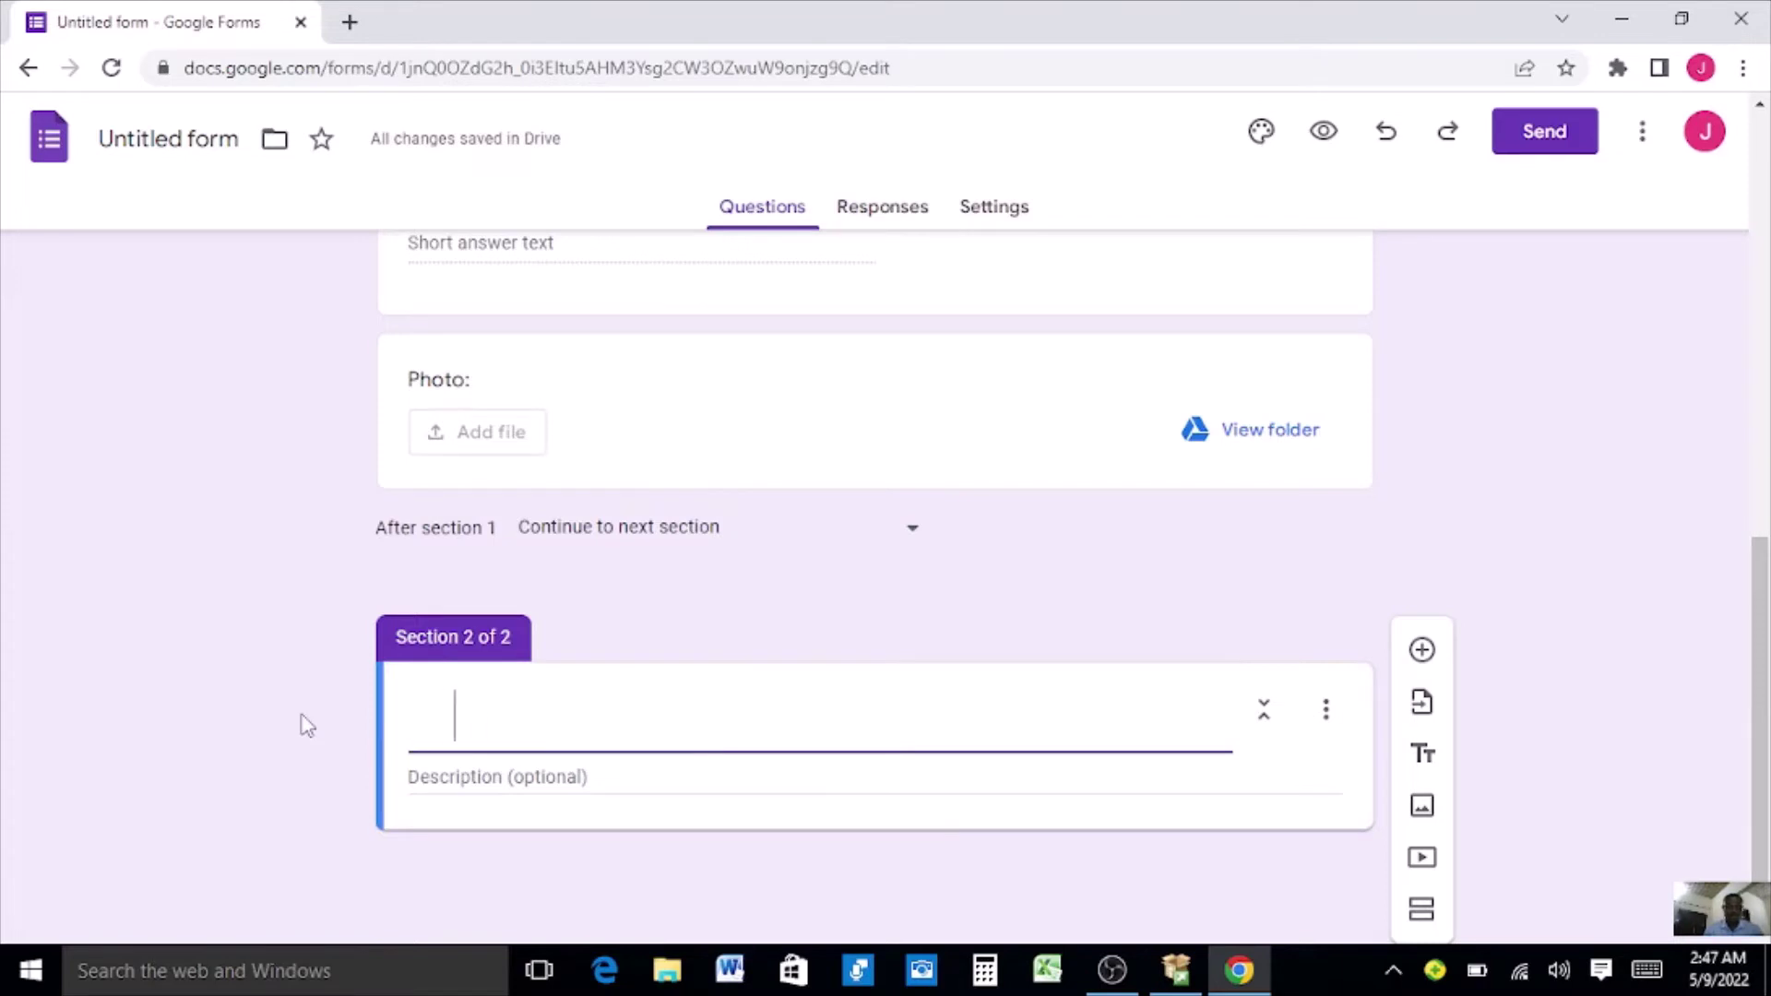
key("BackSpace")
key("BackSpace")
key("BackSpace")
key("BackSpace")
key("BackSpace")
key("BackSpace")
key("BackSpace")
key("BackSpace")
key("BackSpace")
key("BackSpace")
type("M")
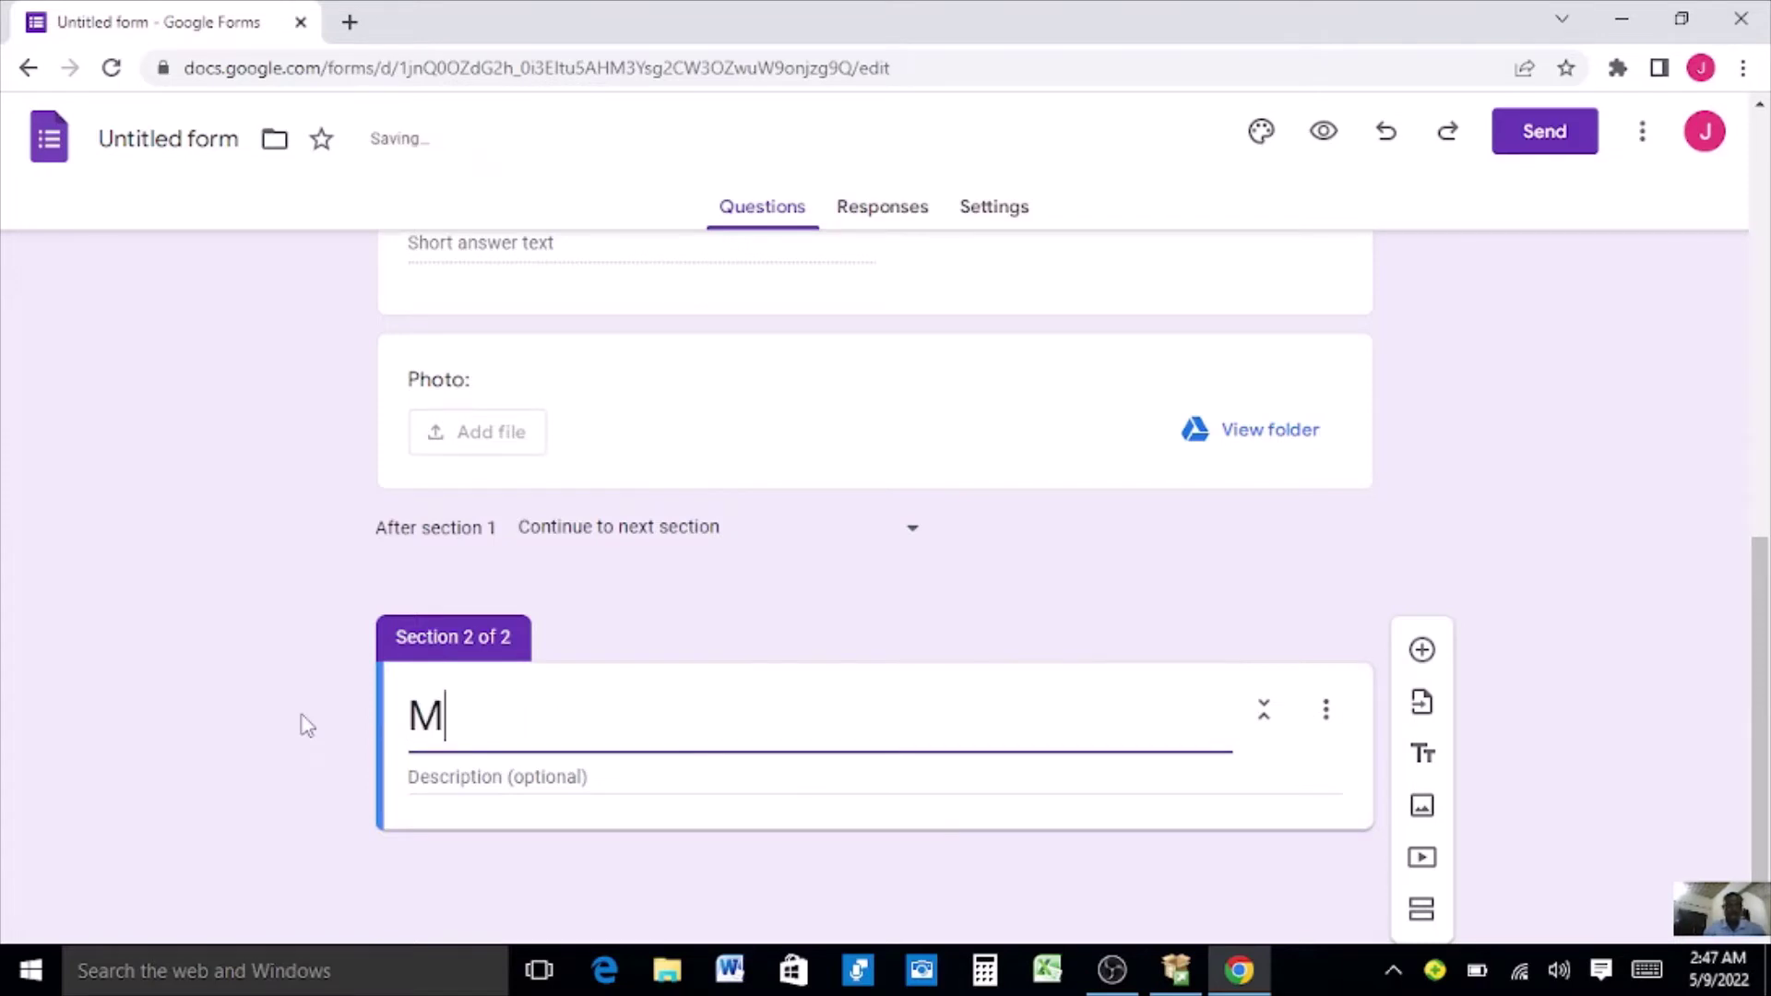
type("ICRO-")
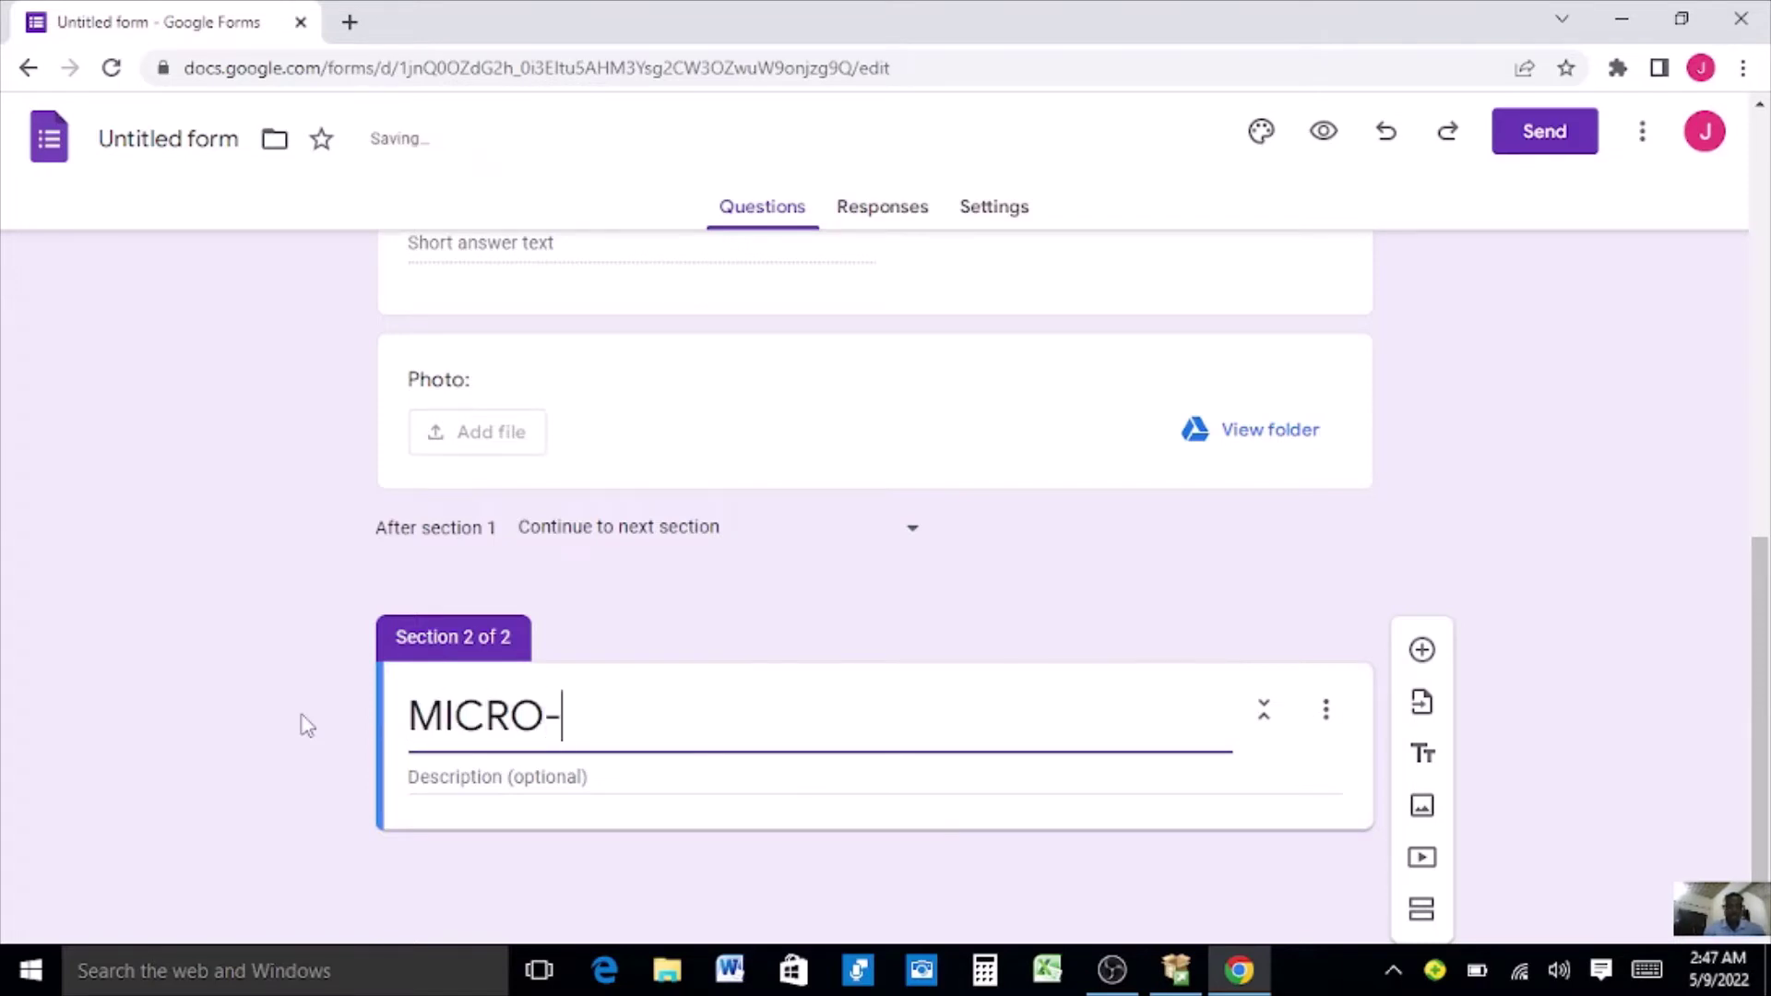
type("FINANCE")
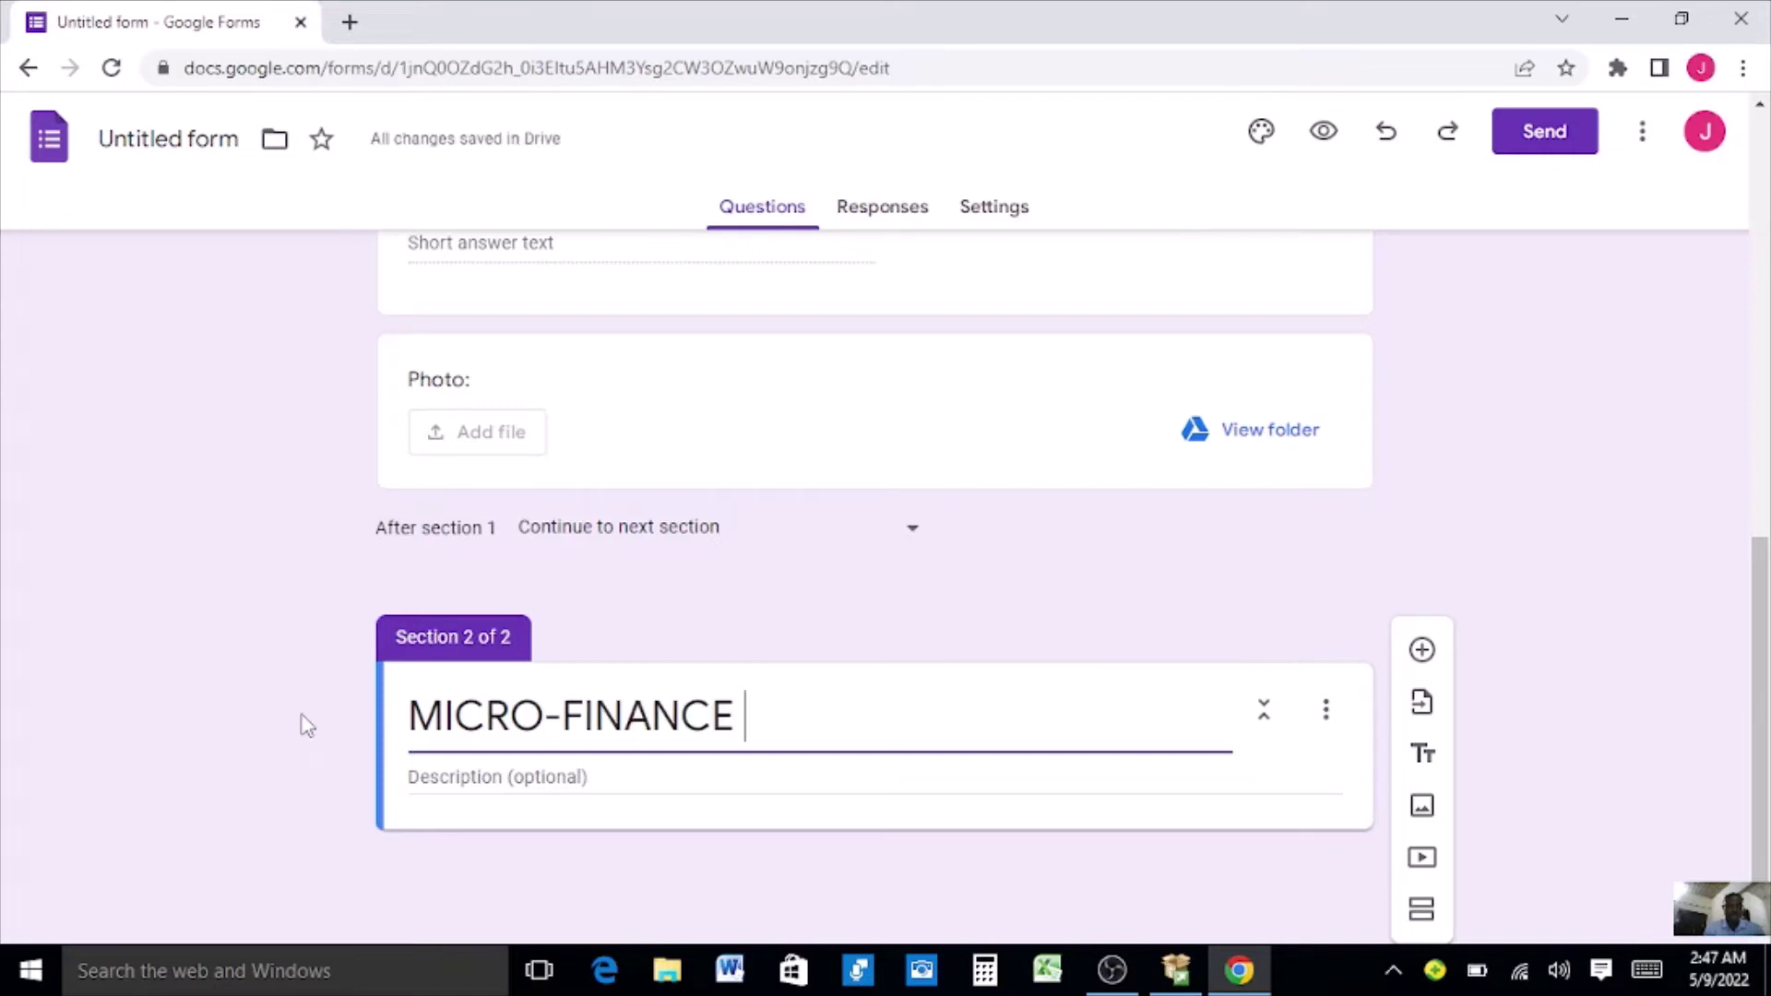
type(" SCHEME")
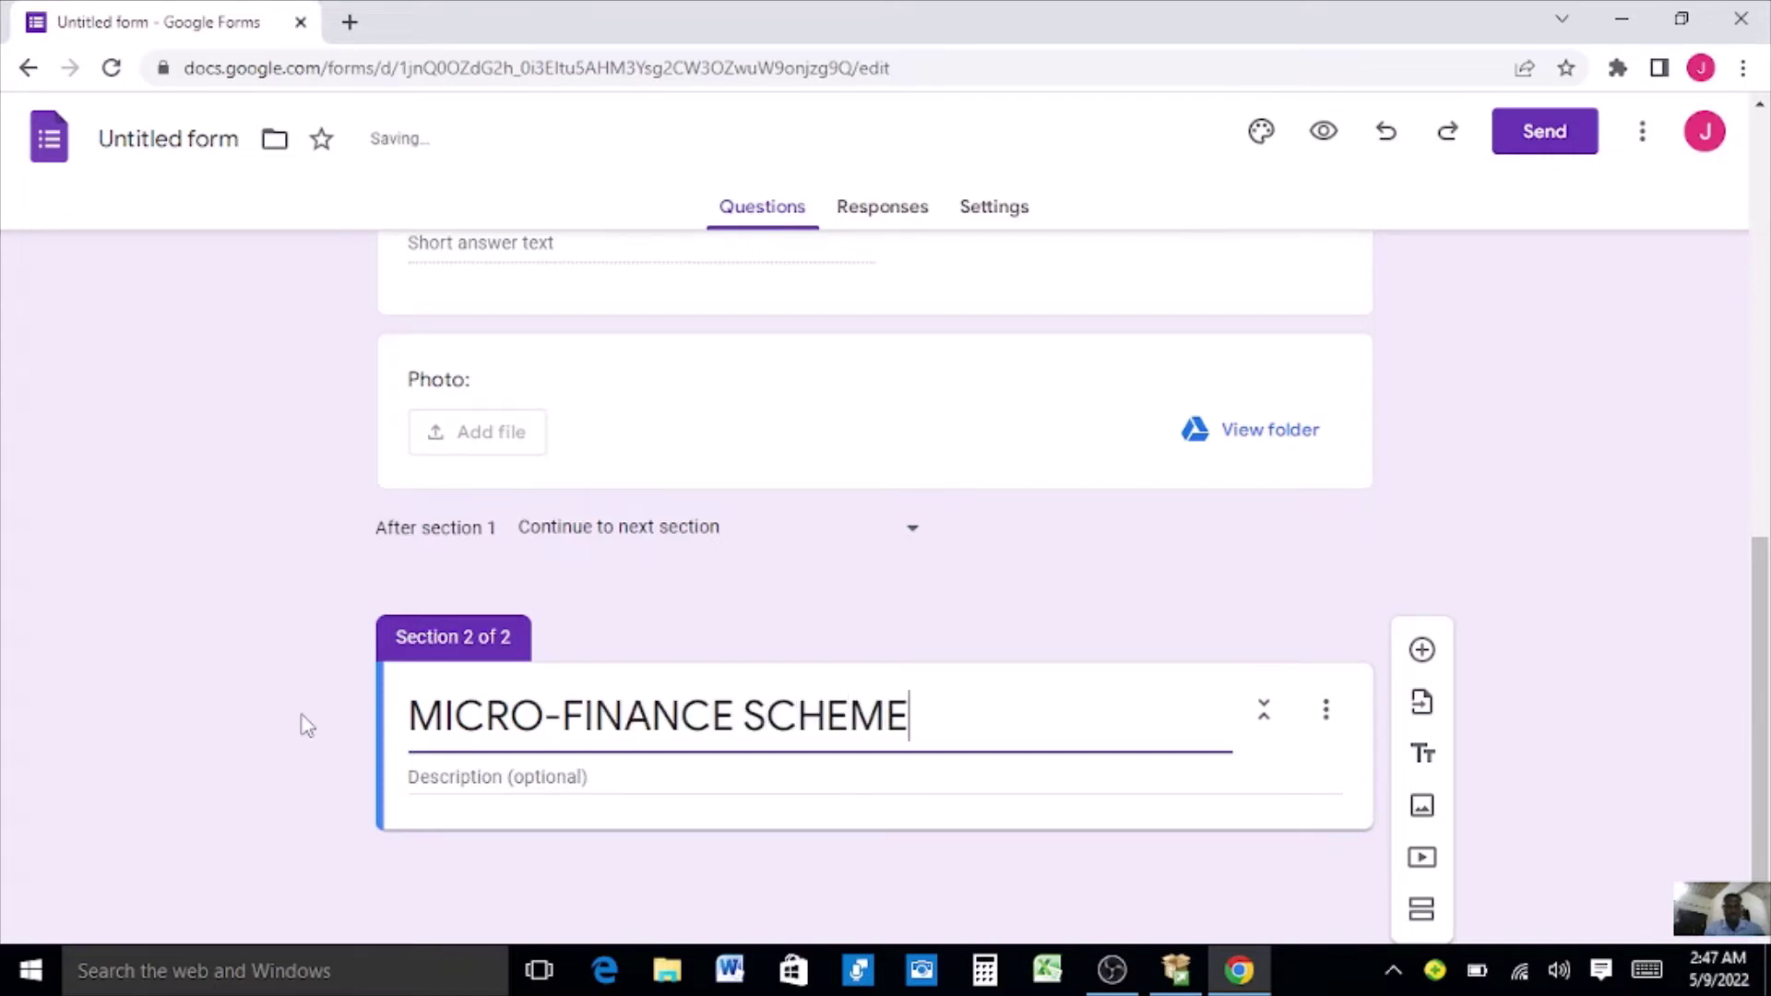
left_click(410, 724)
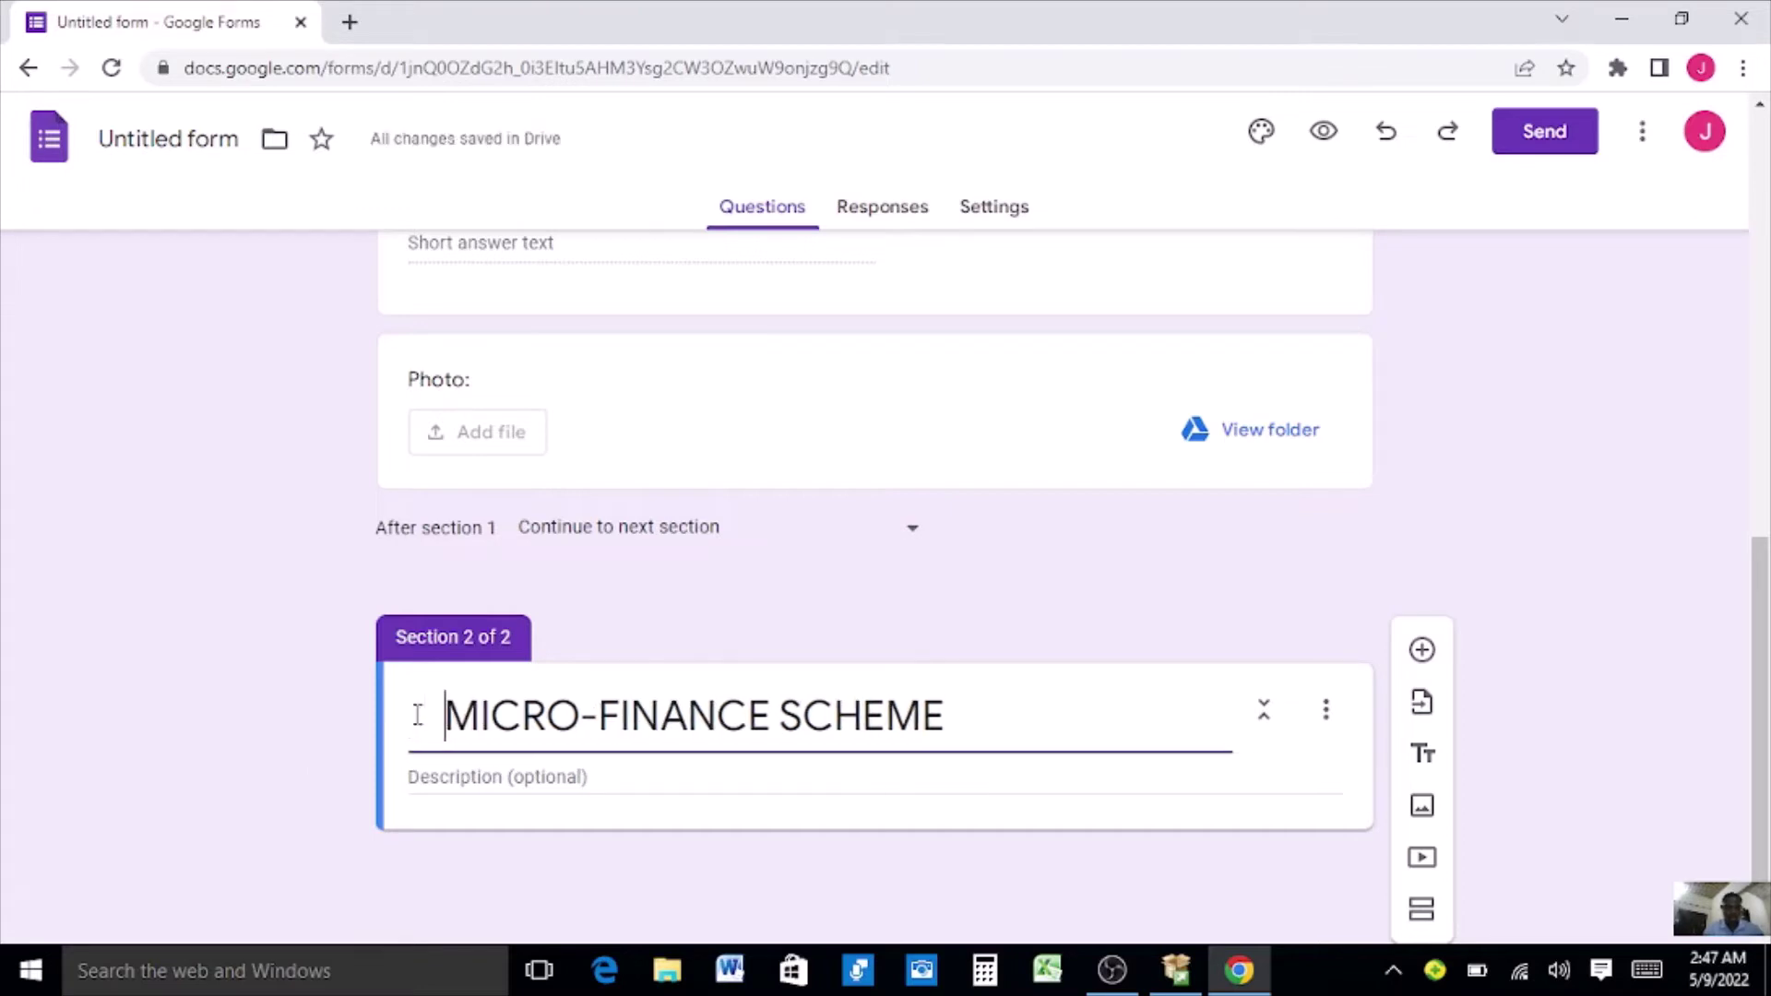
Enter "GUARANTORS' DETAILS" as the second section's description, centred under the title with leading spaces.
left_click(509, 776)
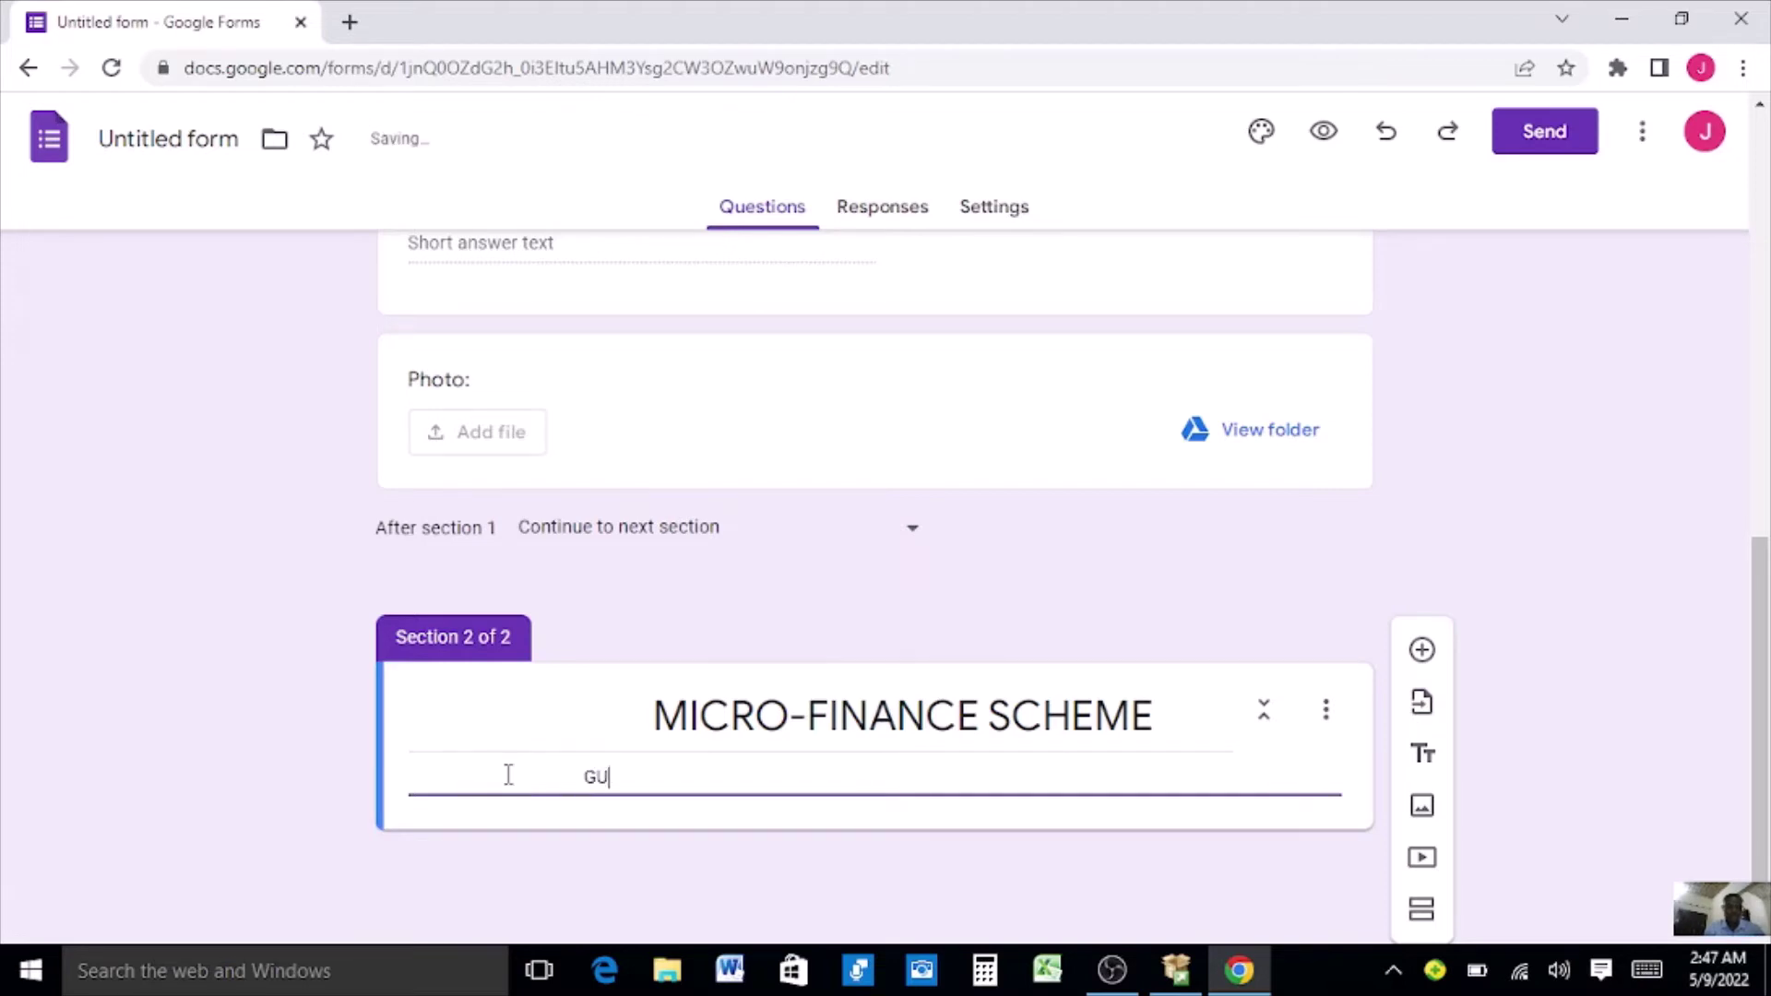
type("ARANTORS")
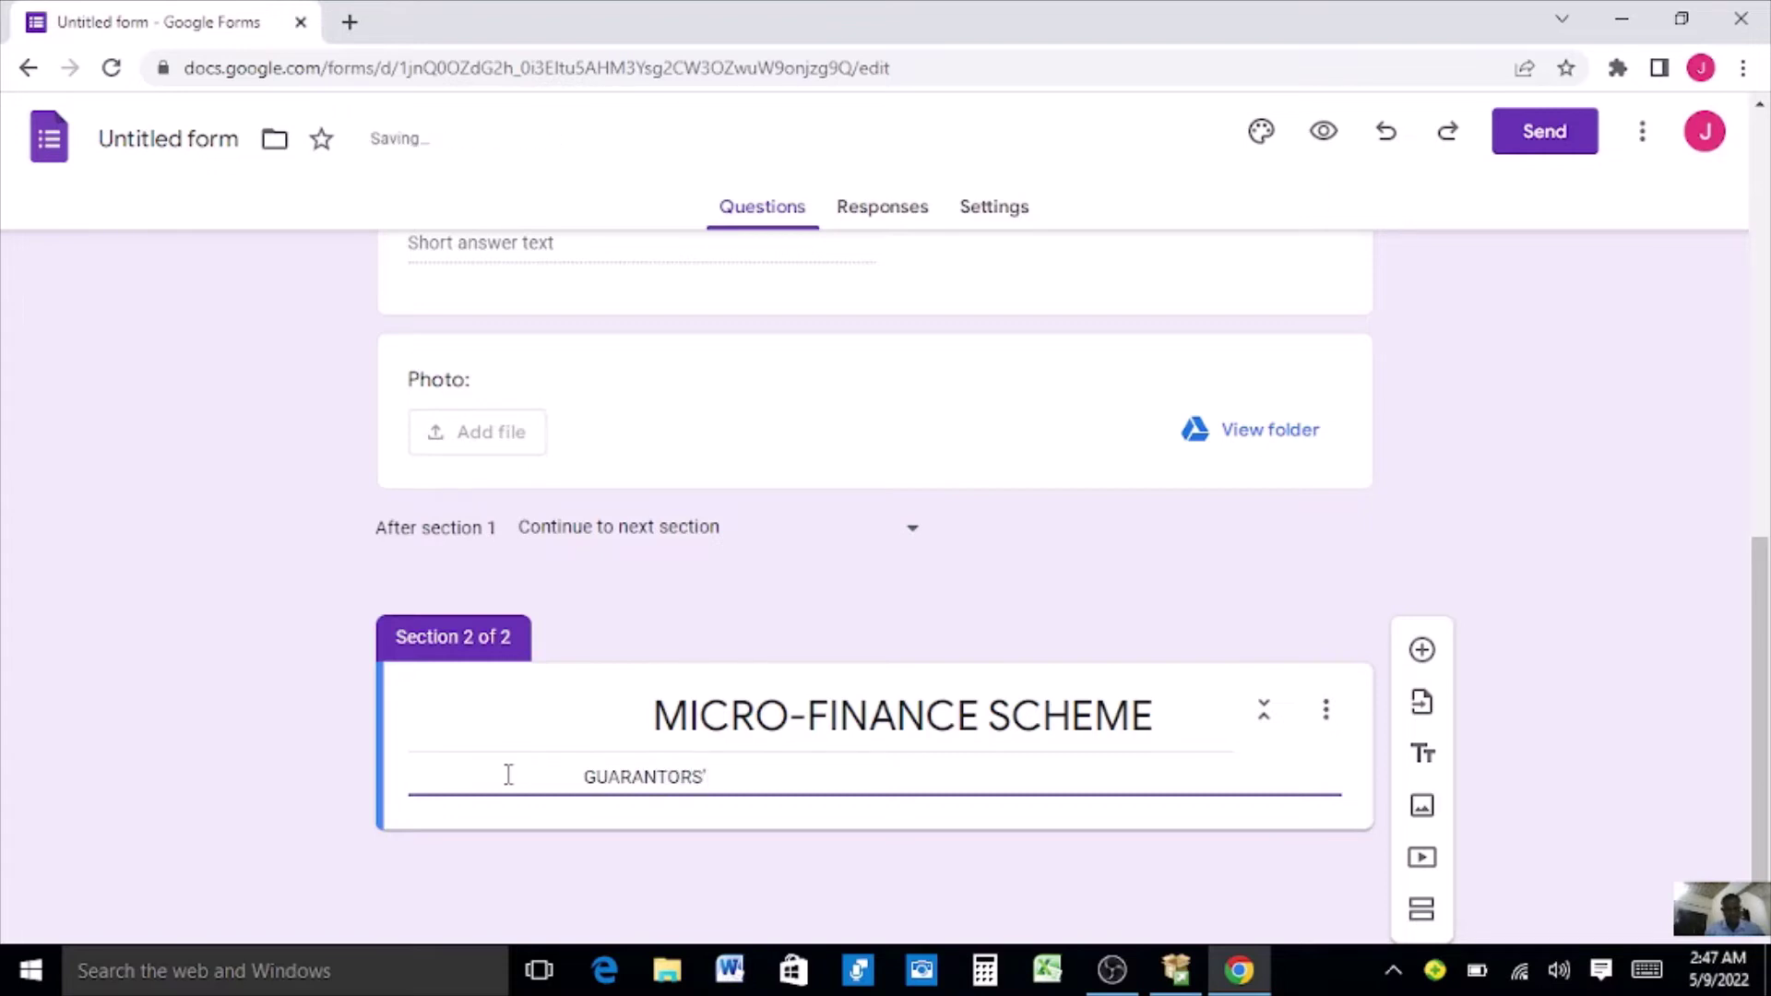
type("DETAILS")
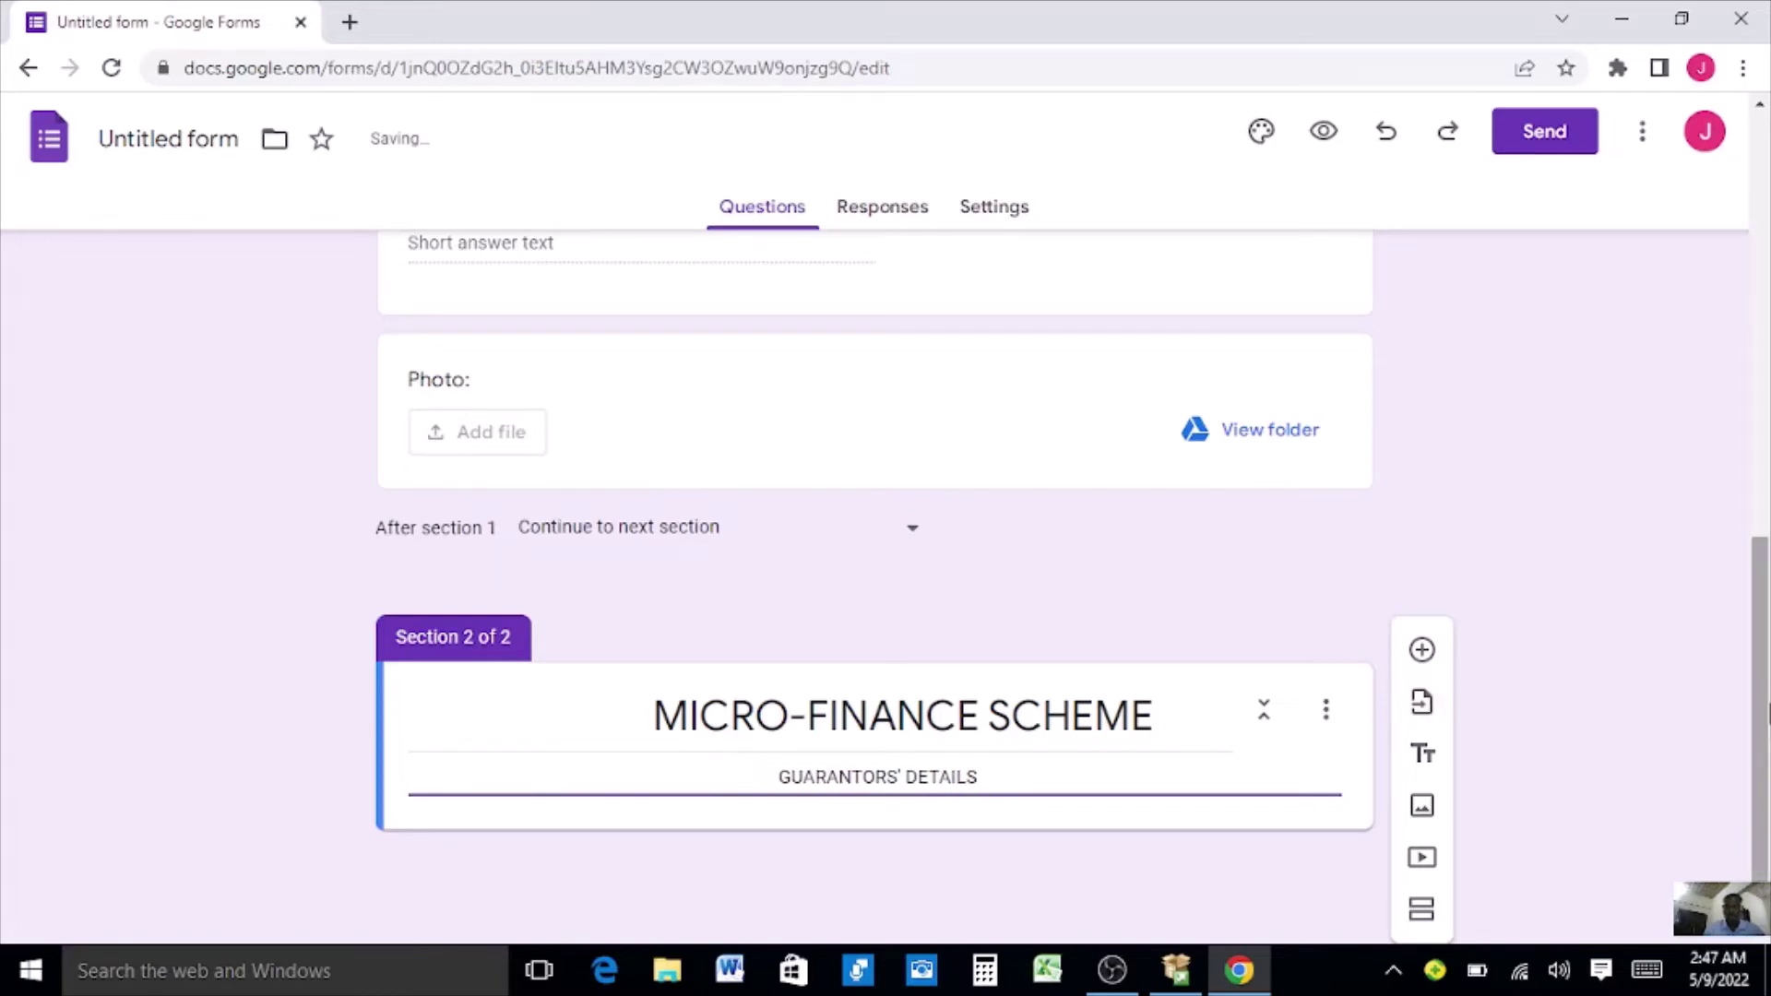
Add a first question to the guarantors' section and label it "Full Name:" as a short-answer question.
left_click(1423, 651)
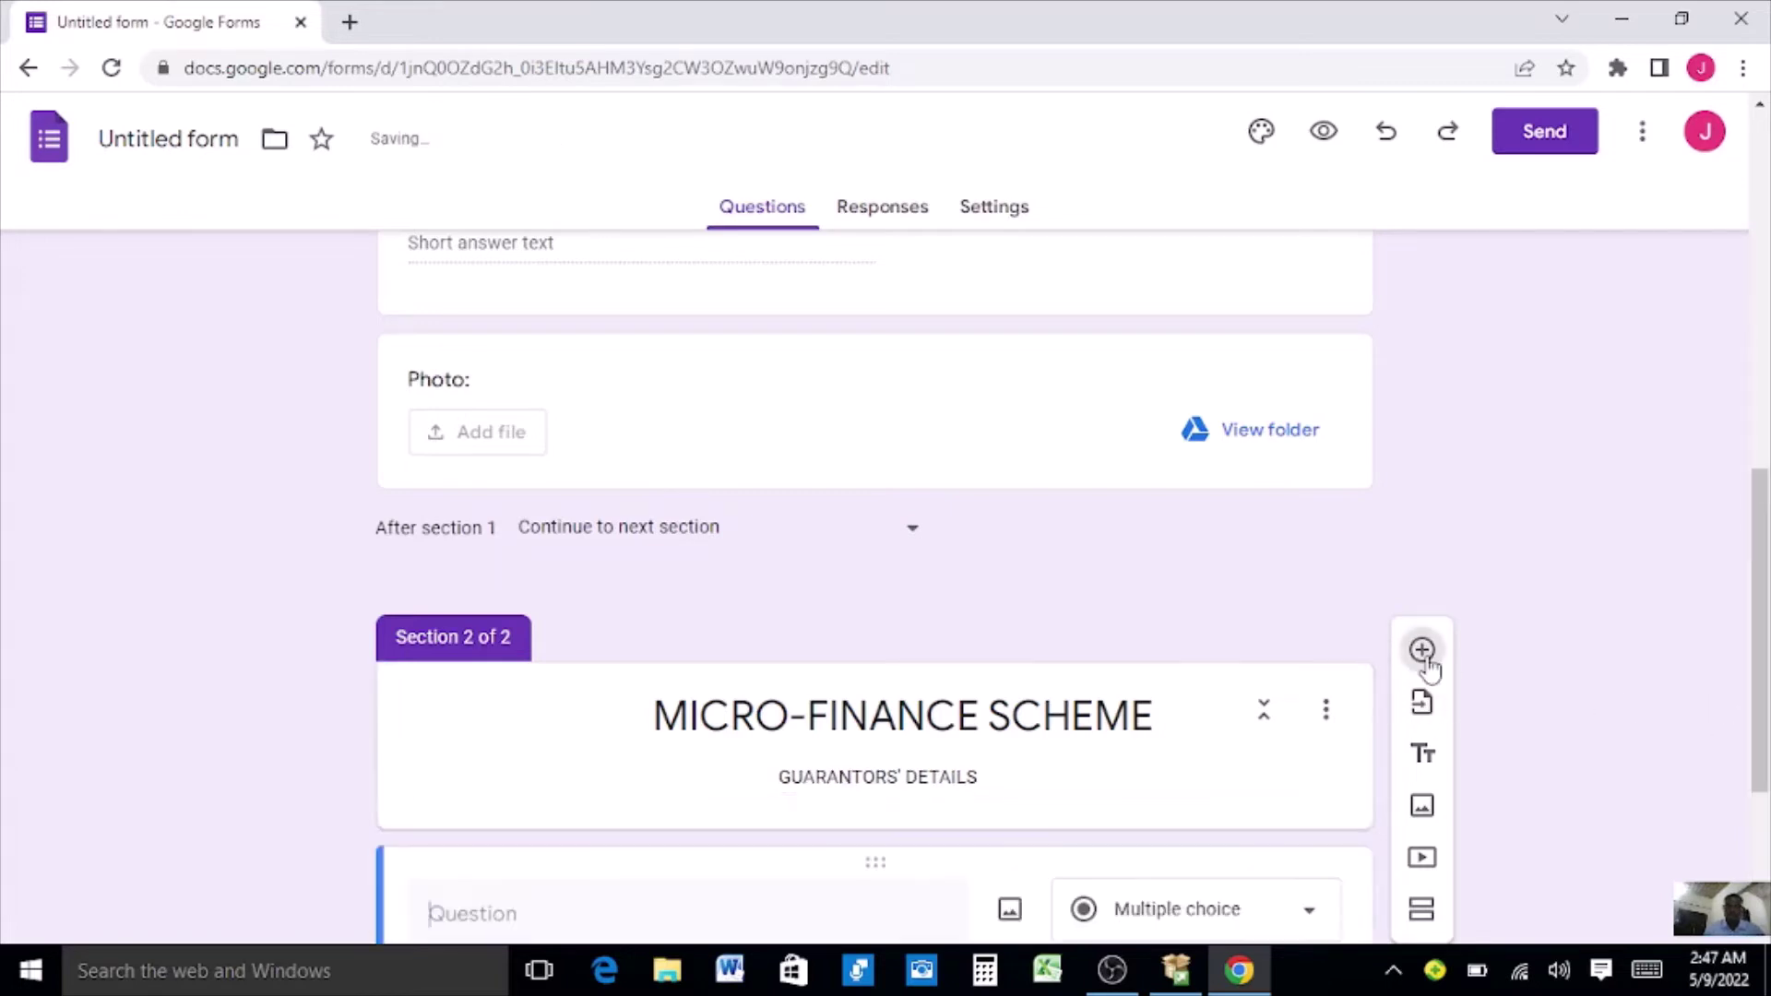
left_click_drag(1764, 632, 1764, 792)
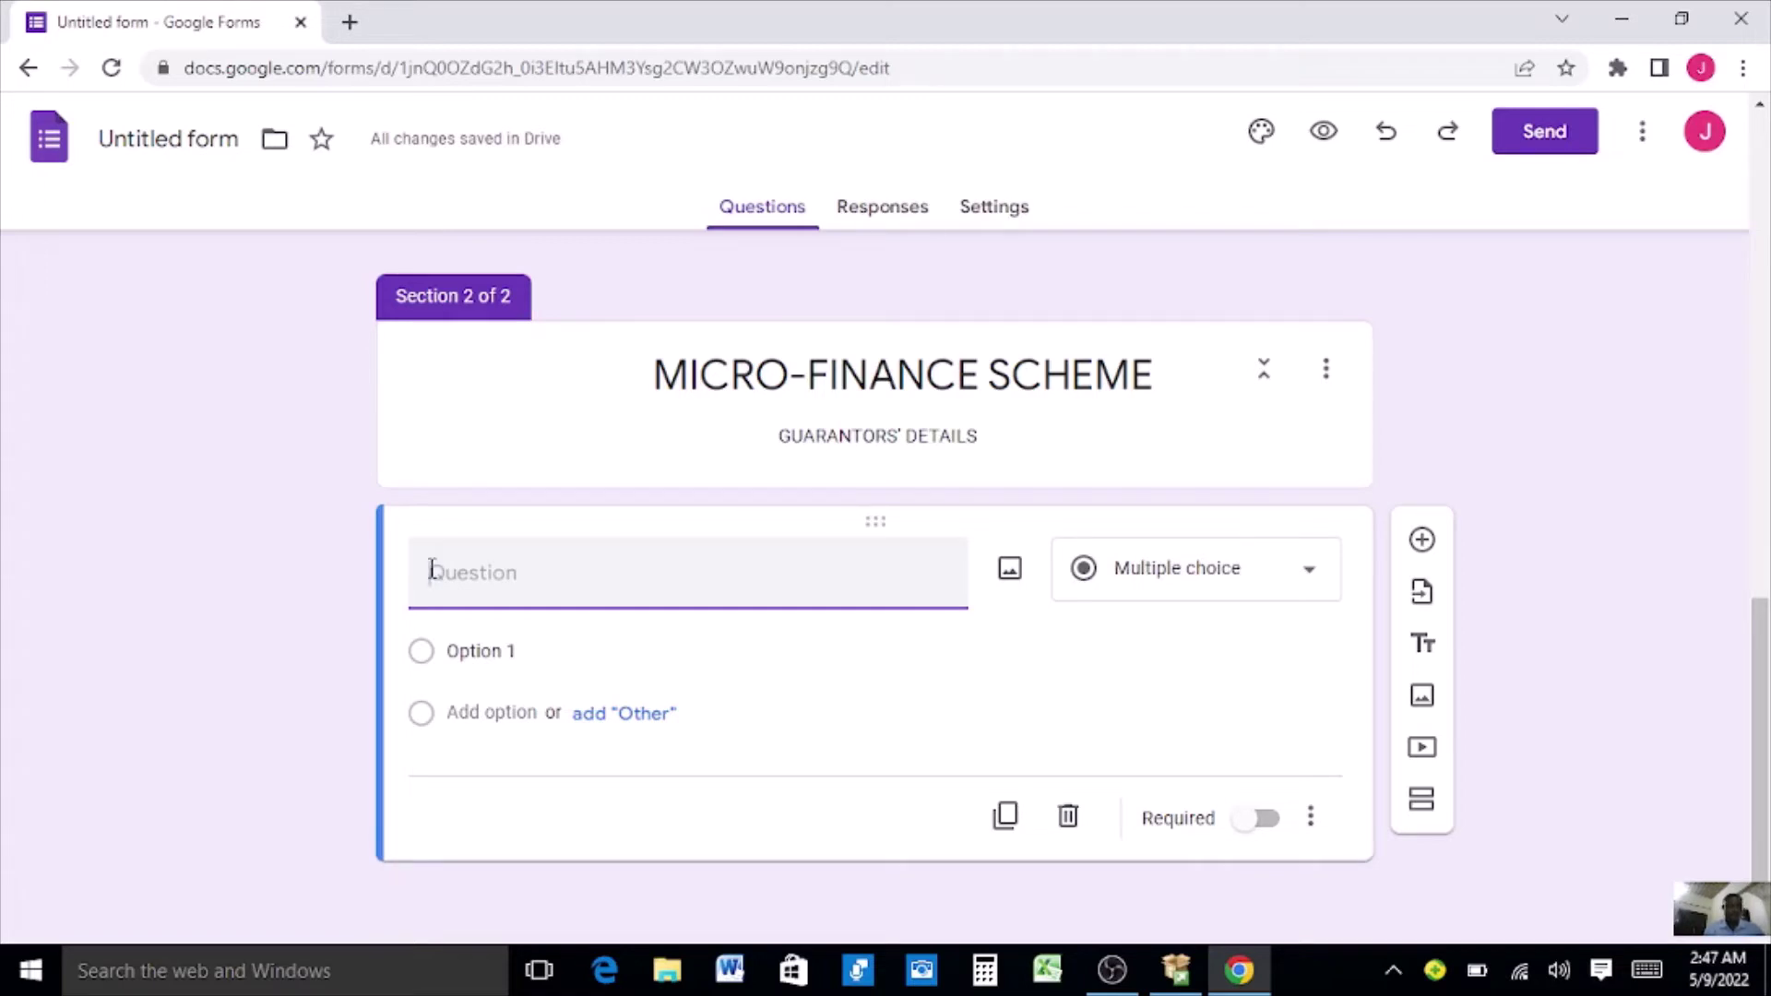
type("Full Name:")
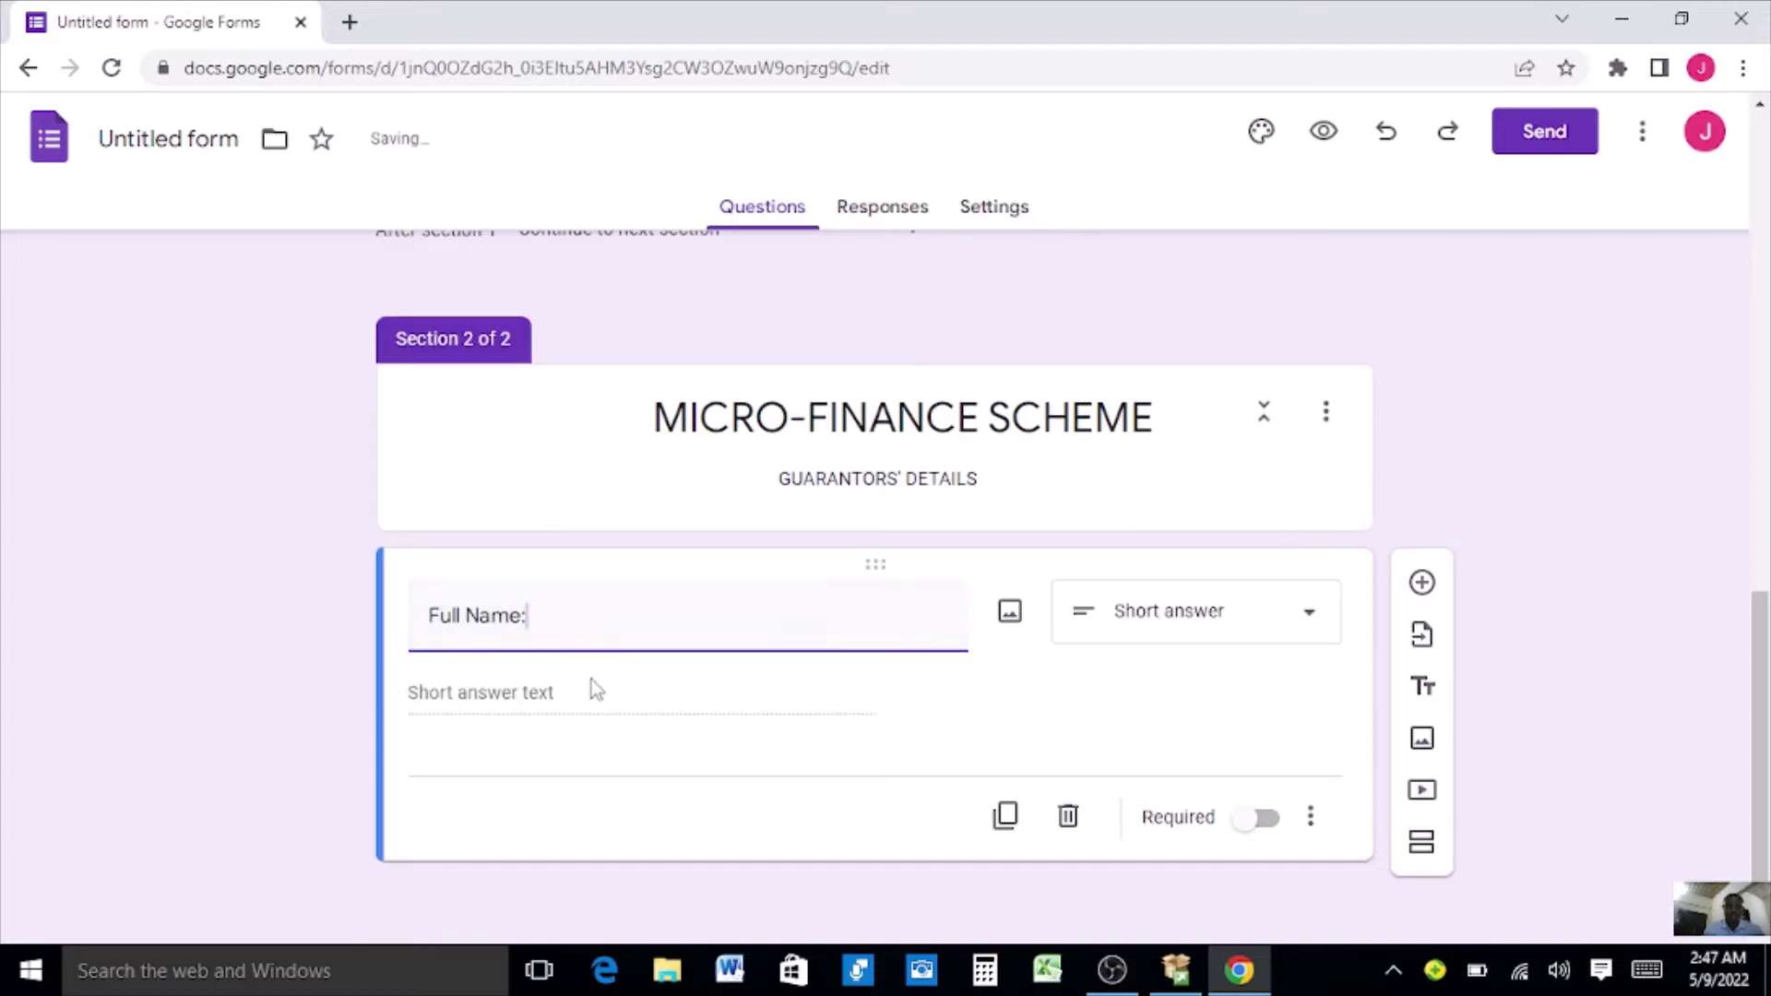
Add a short-answer question labelled "Home Address:" below the Full Name question in the guarantors' section.
left_click(1422, 585)
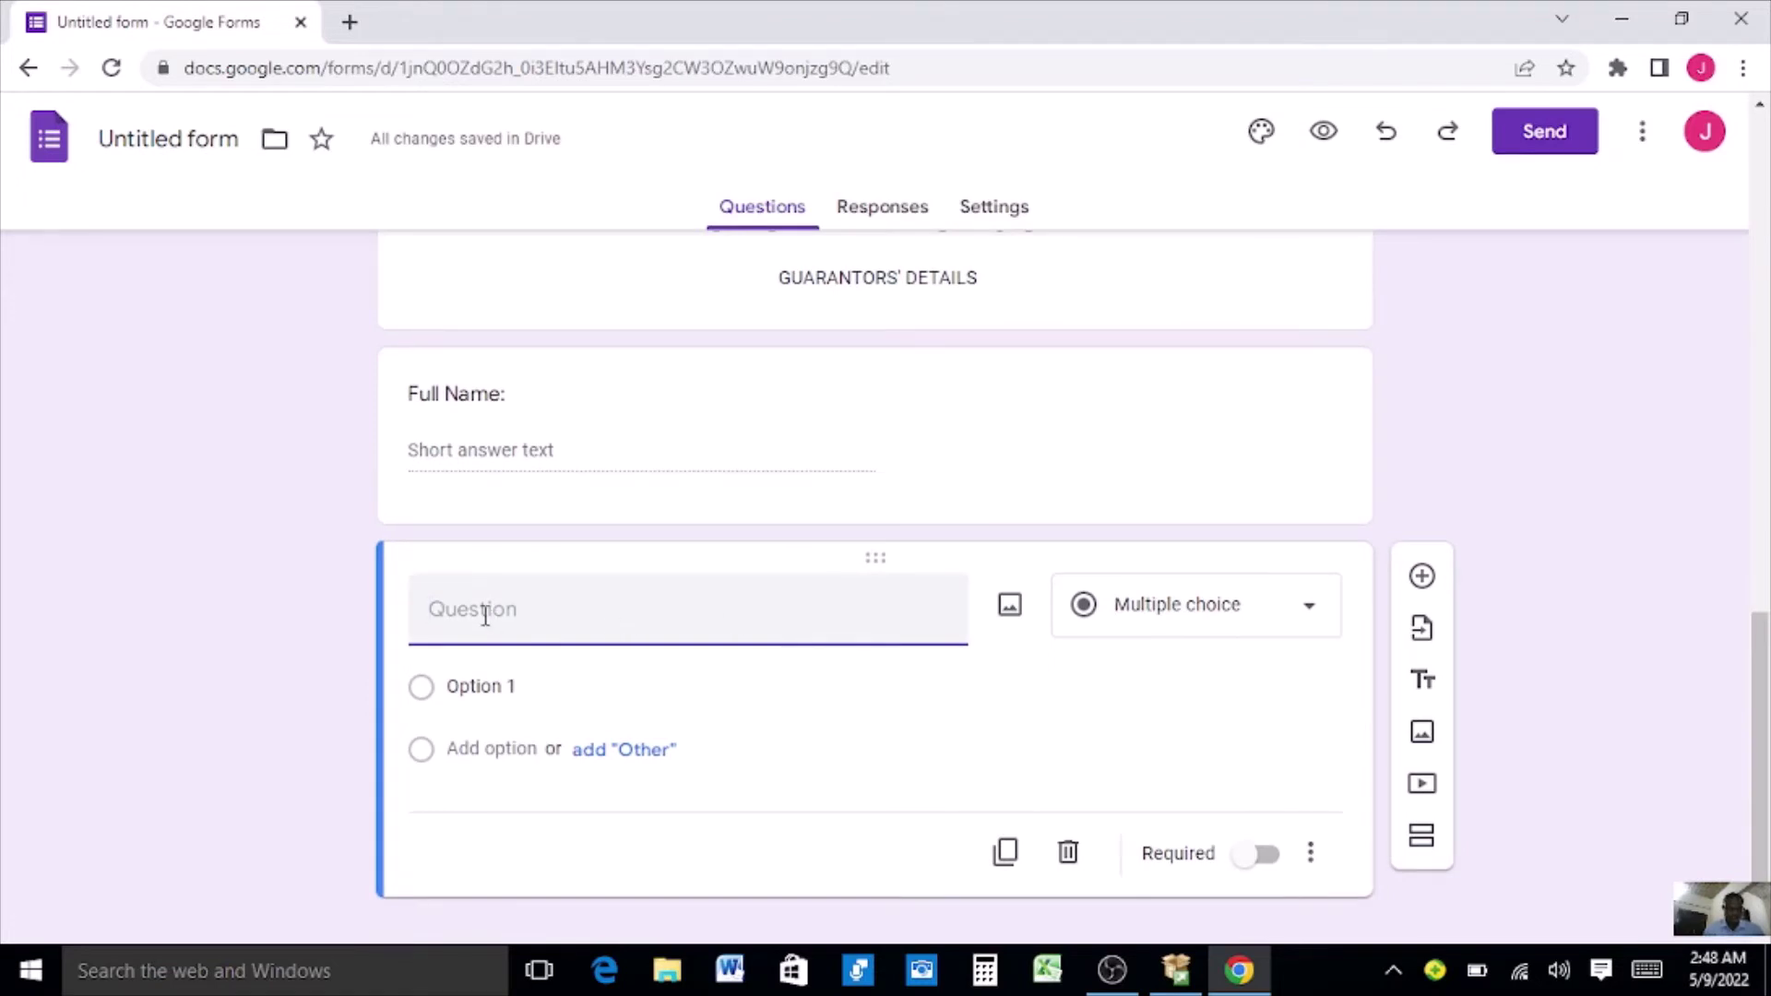
type("Home")
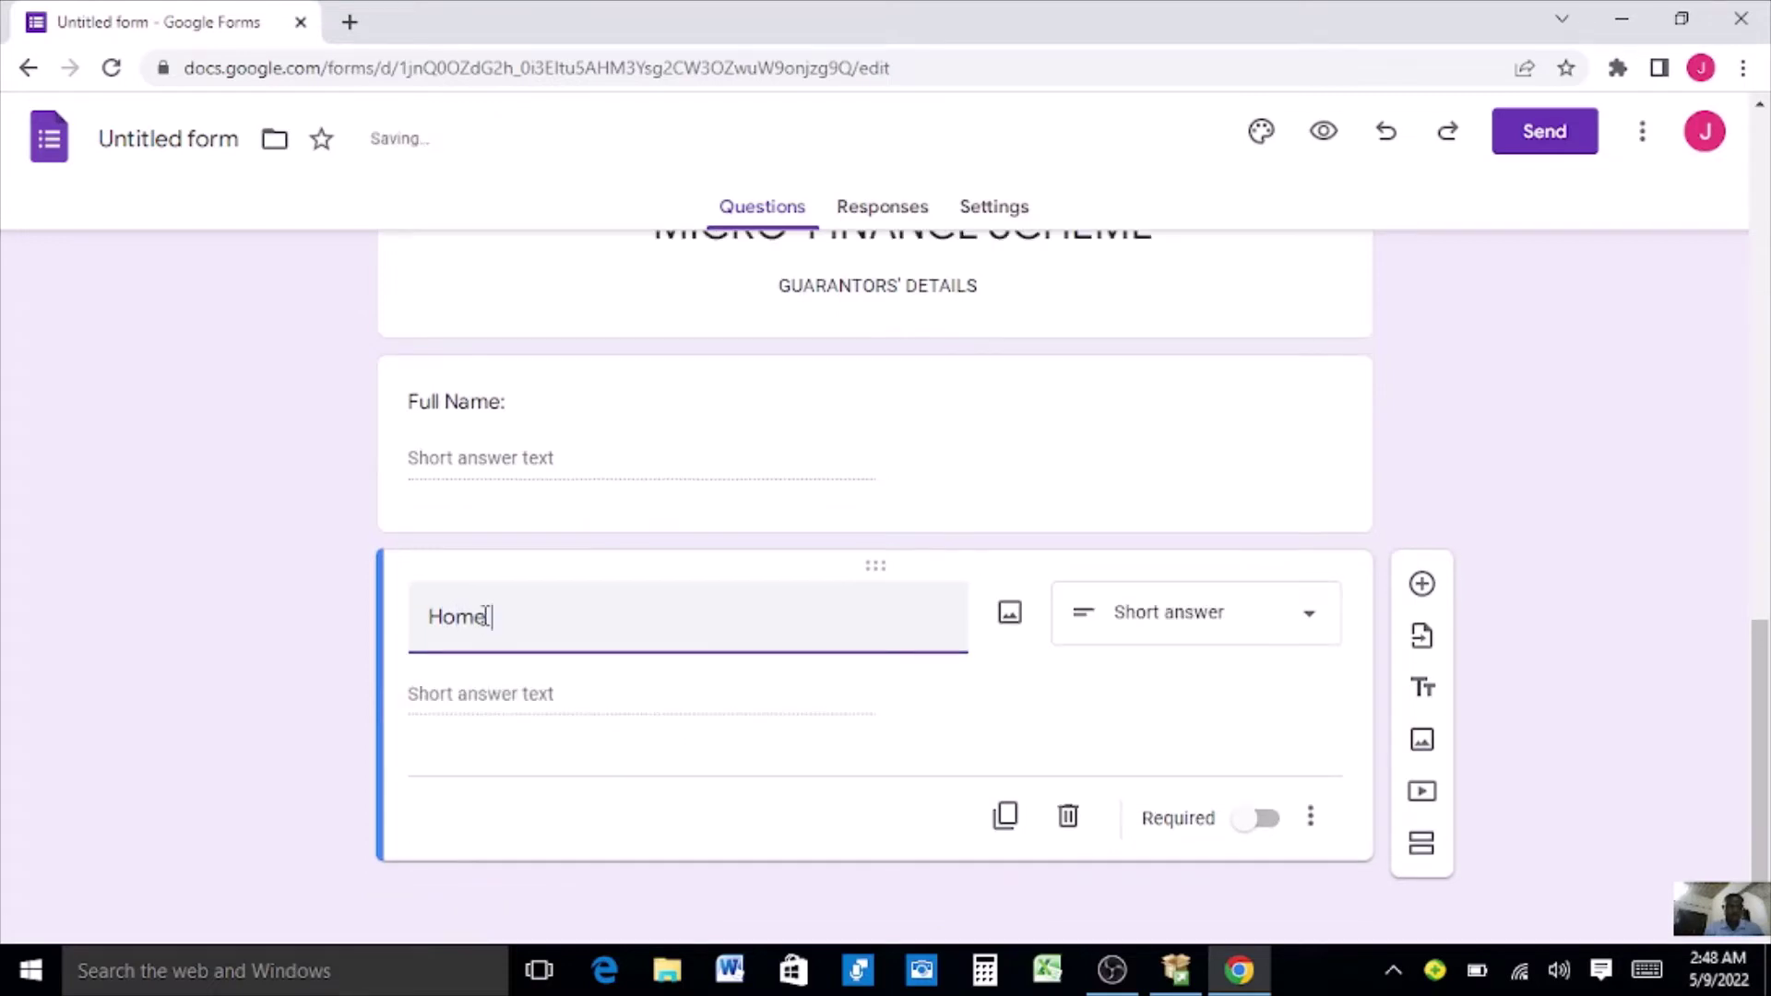
type(" Address:")
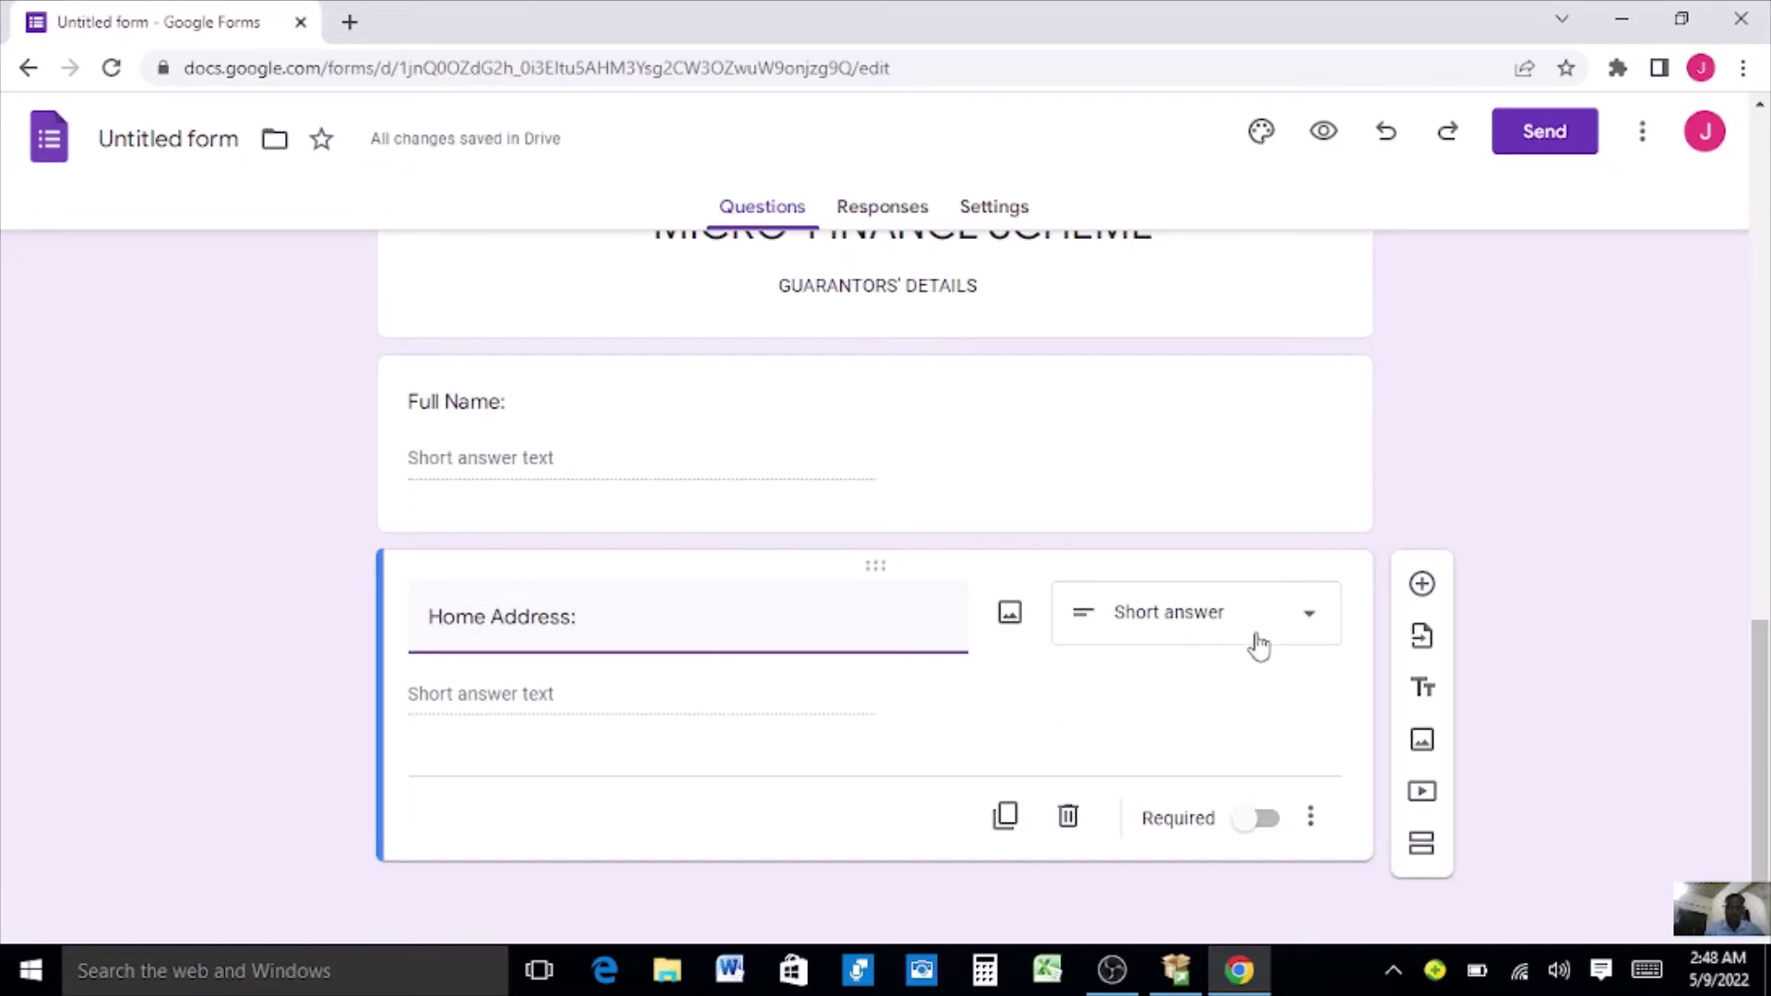
left_click(1061, 707)
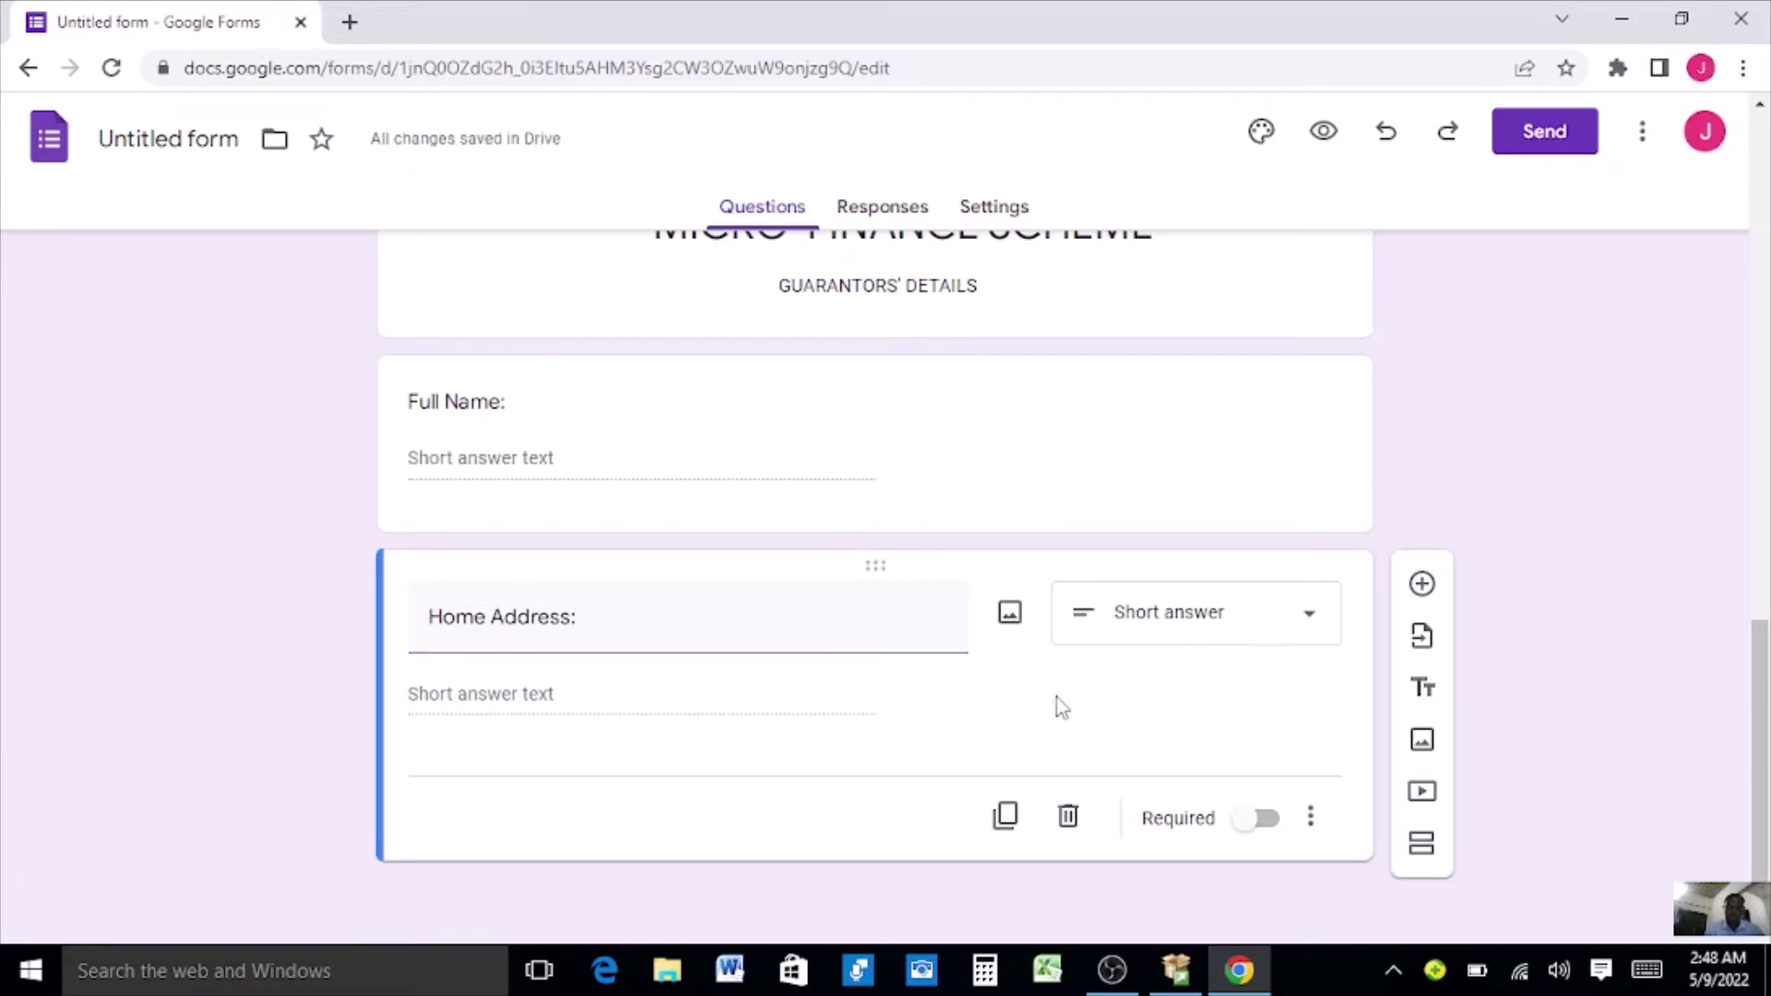
Add a short-answer question labelled "Occupation:" below the Home Address question in the guarantors' section.
left_click(1420, 585)
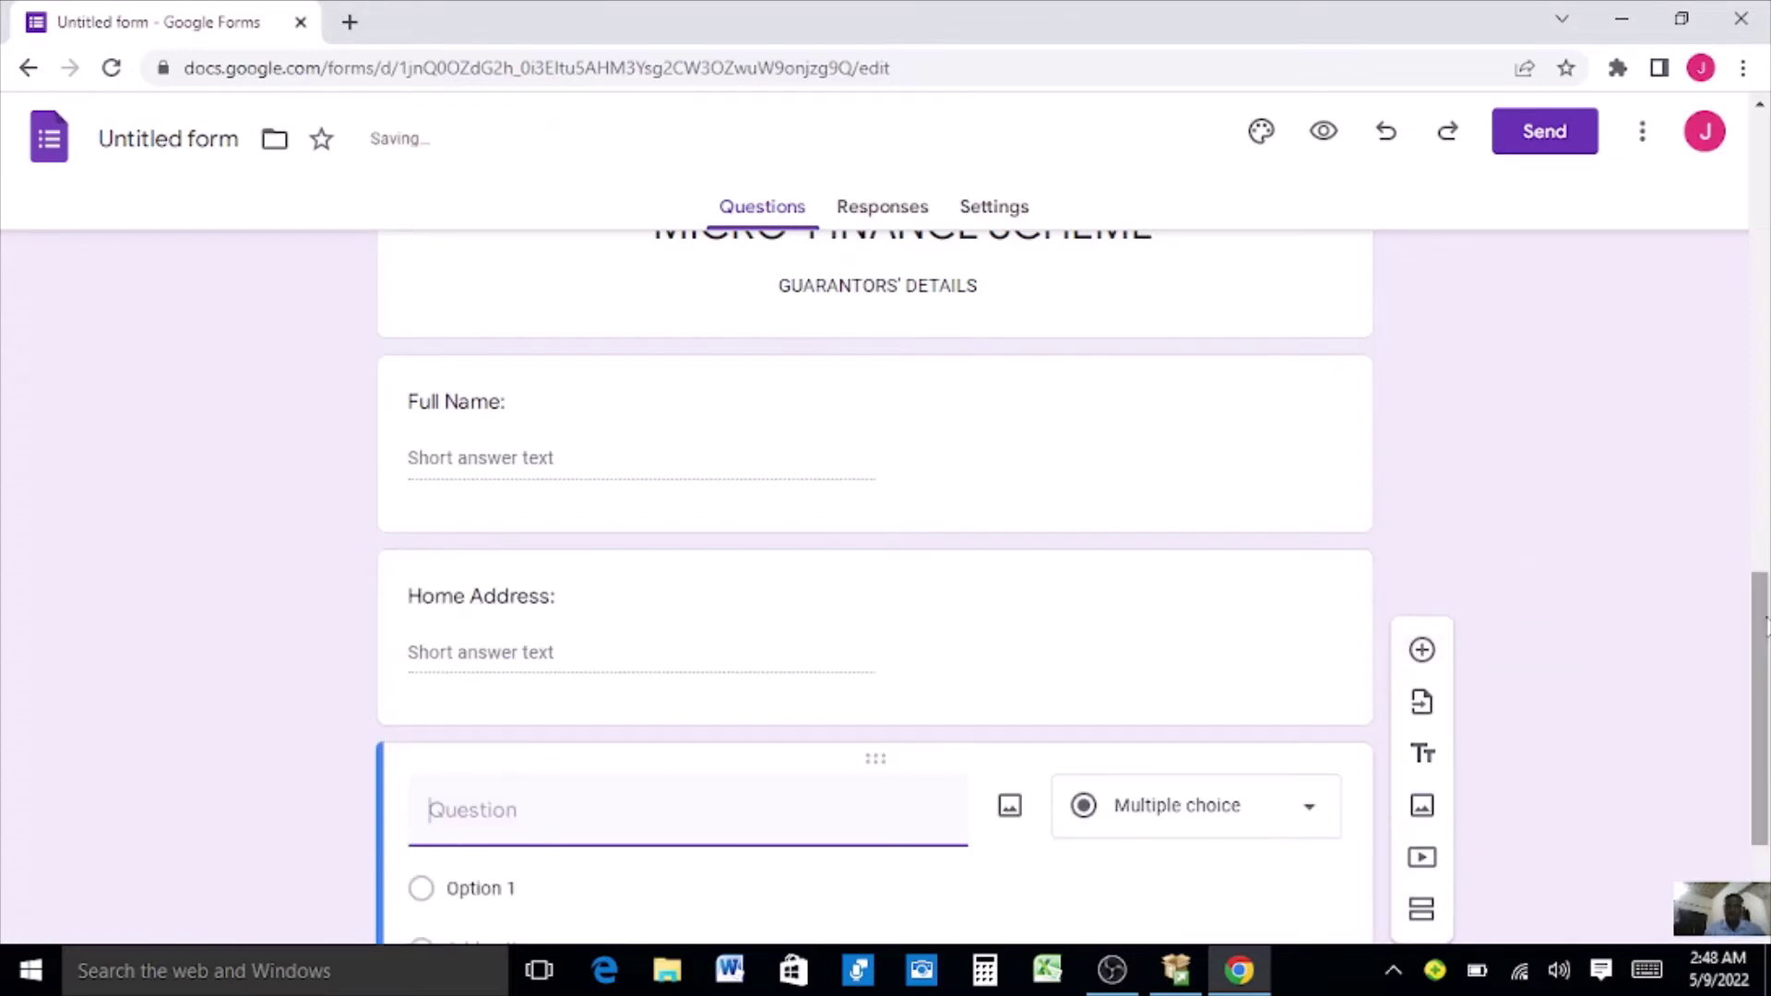
left_click_drag(1764, 628, 1767, 687)
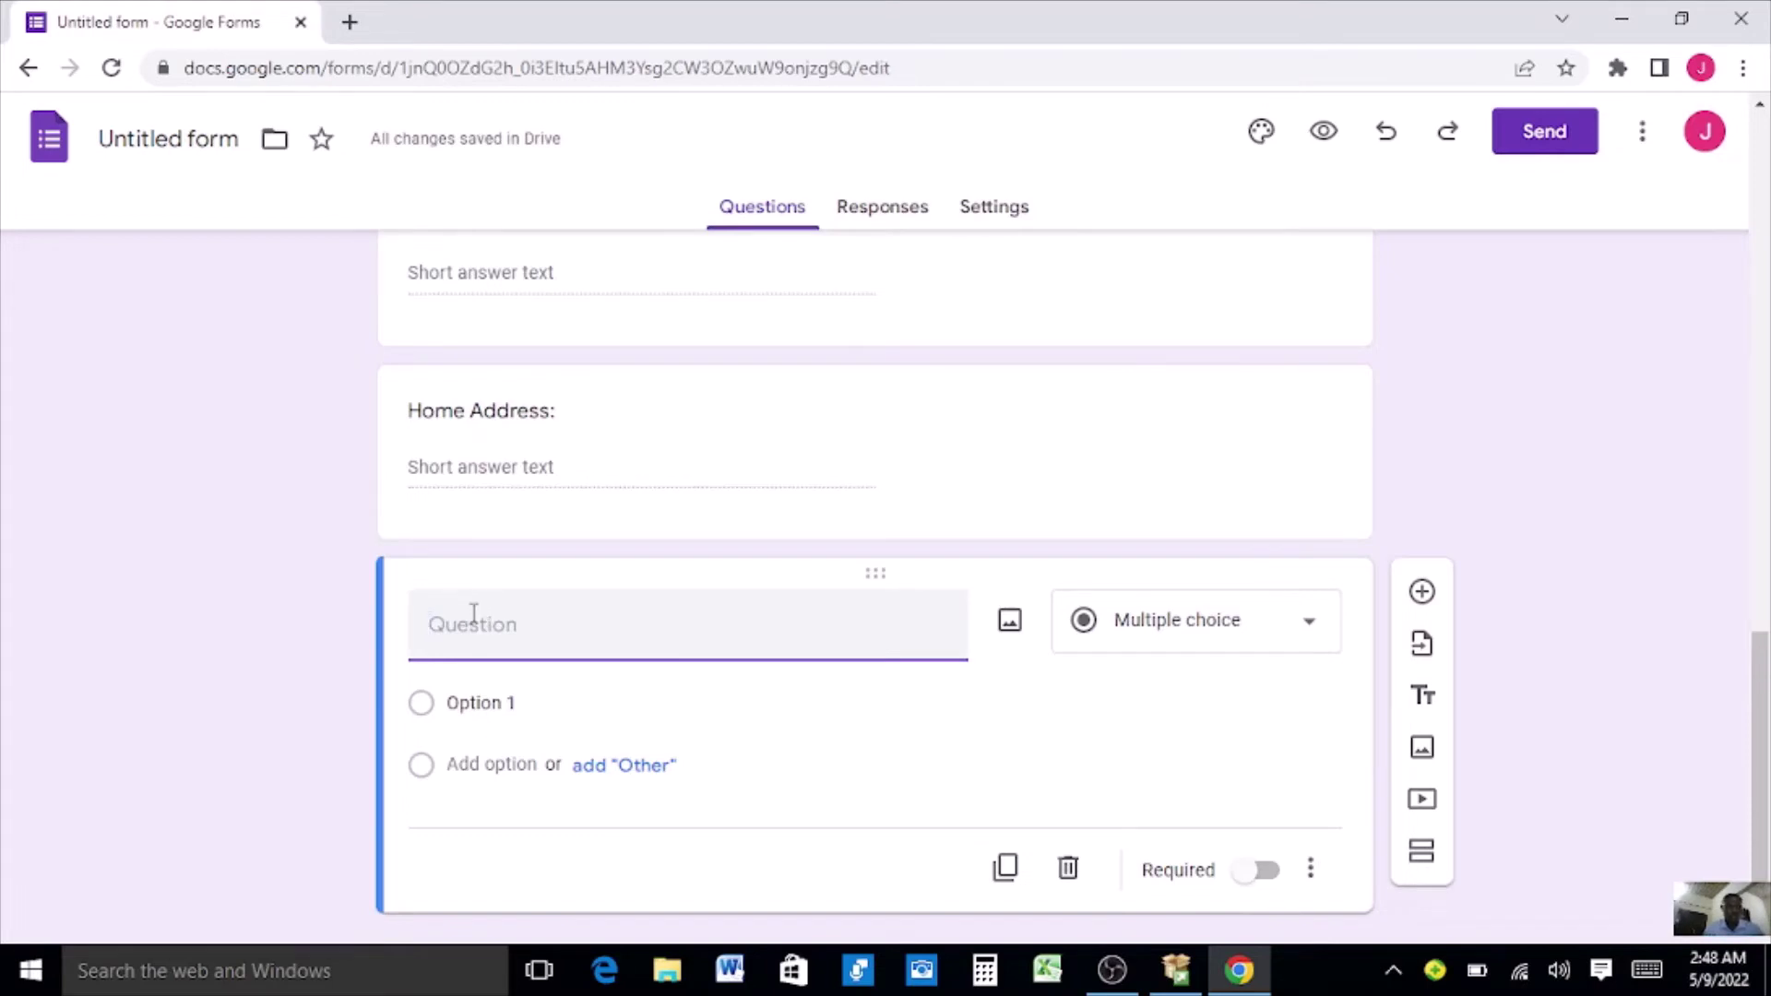
type("Occupat")
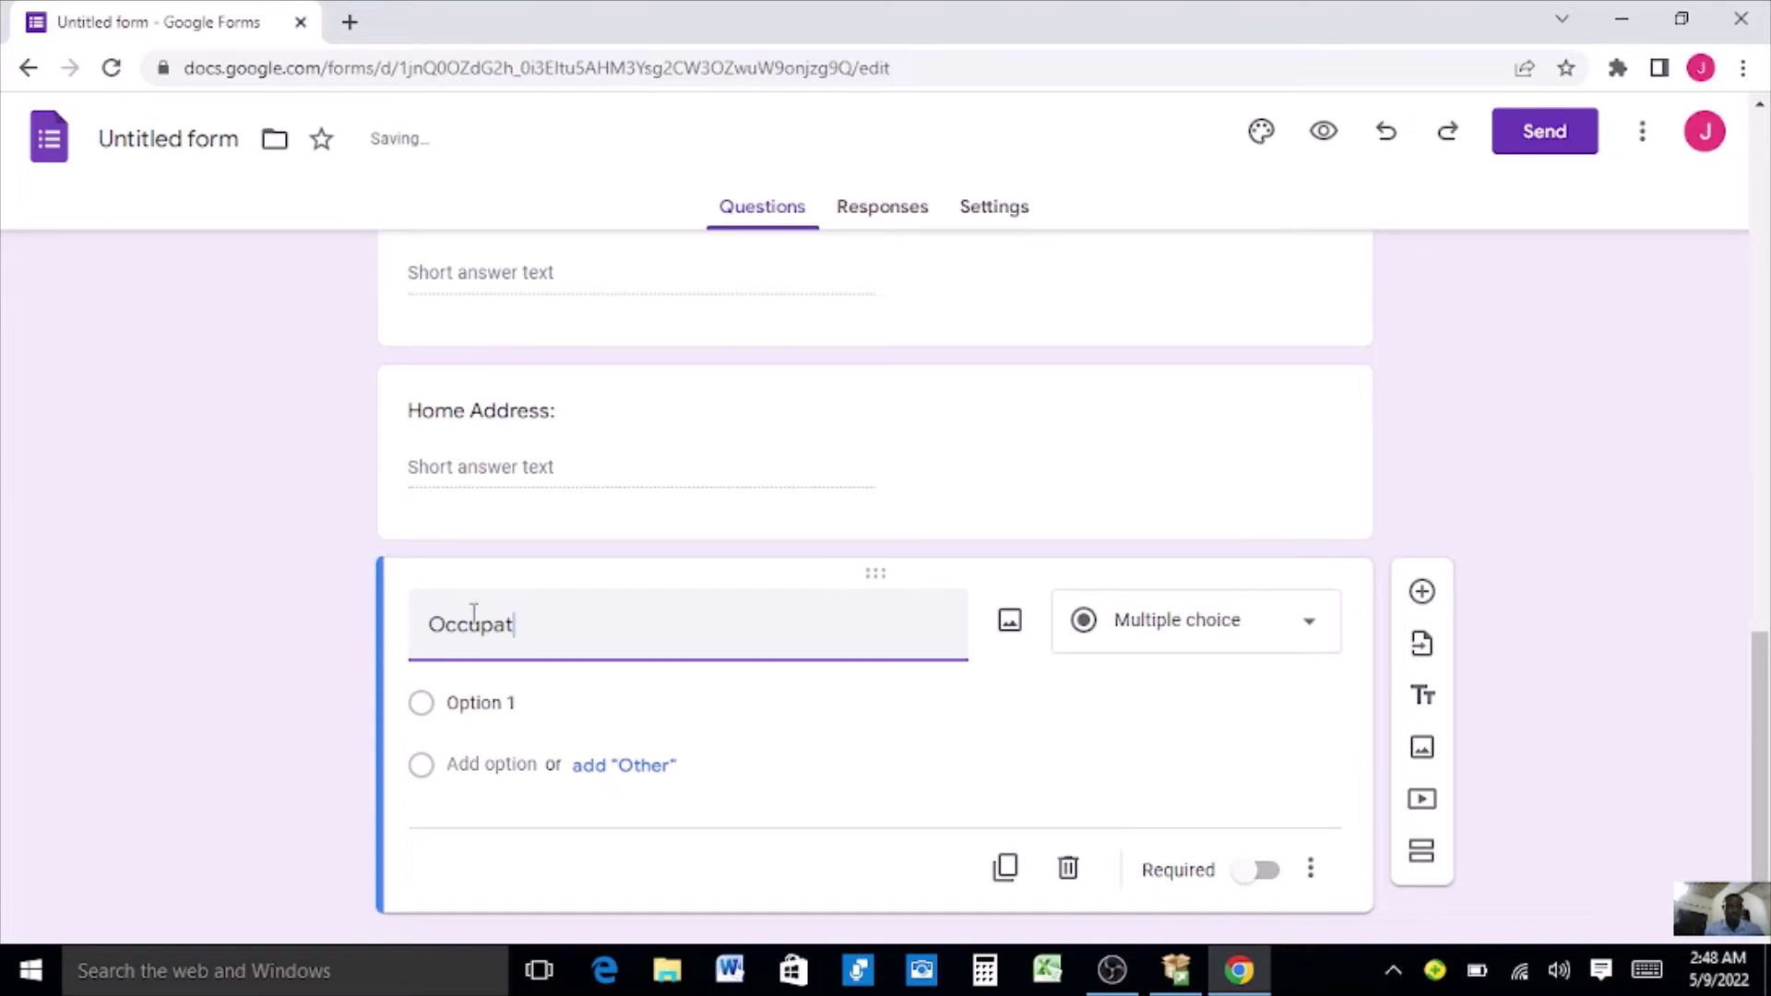
type("ion:")
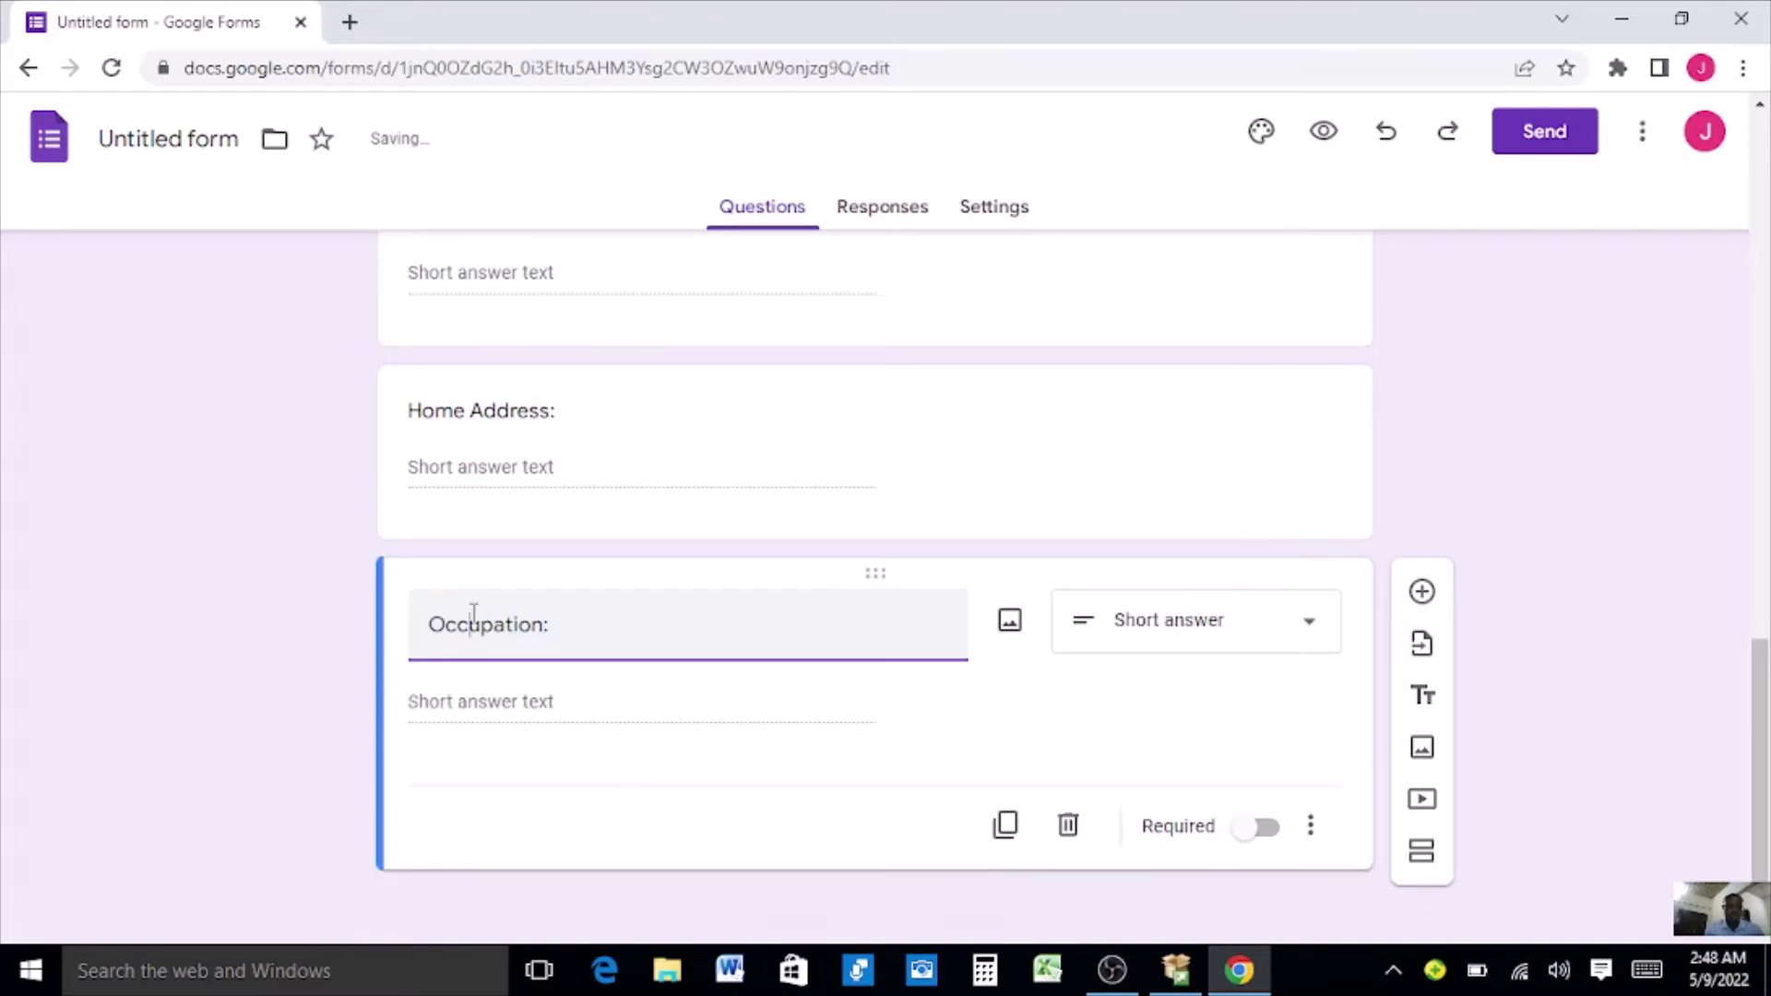
left_click_drag(470, 624, 812, 633)
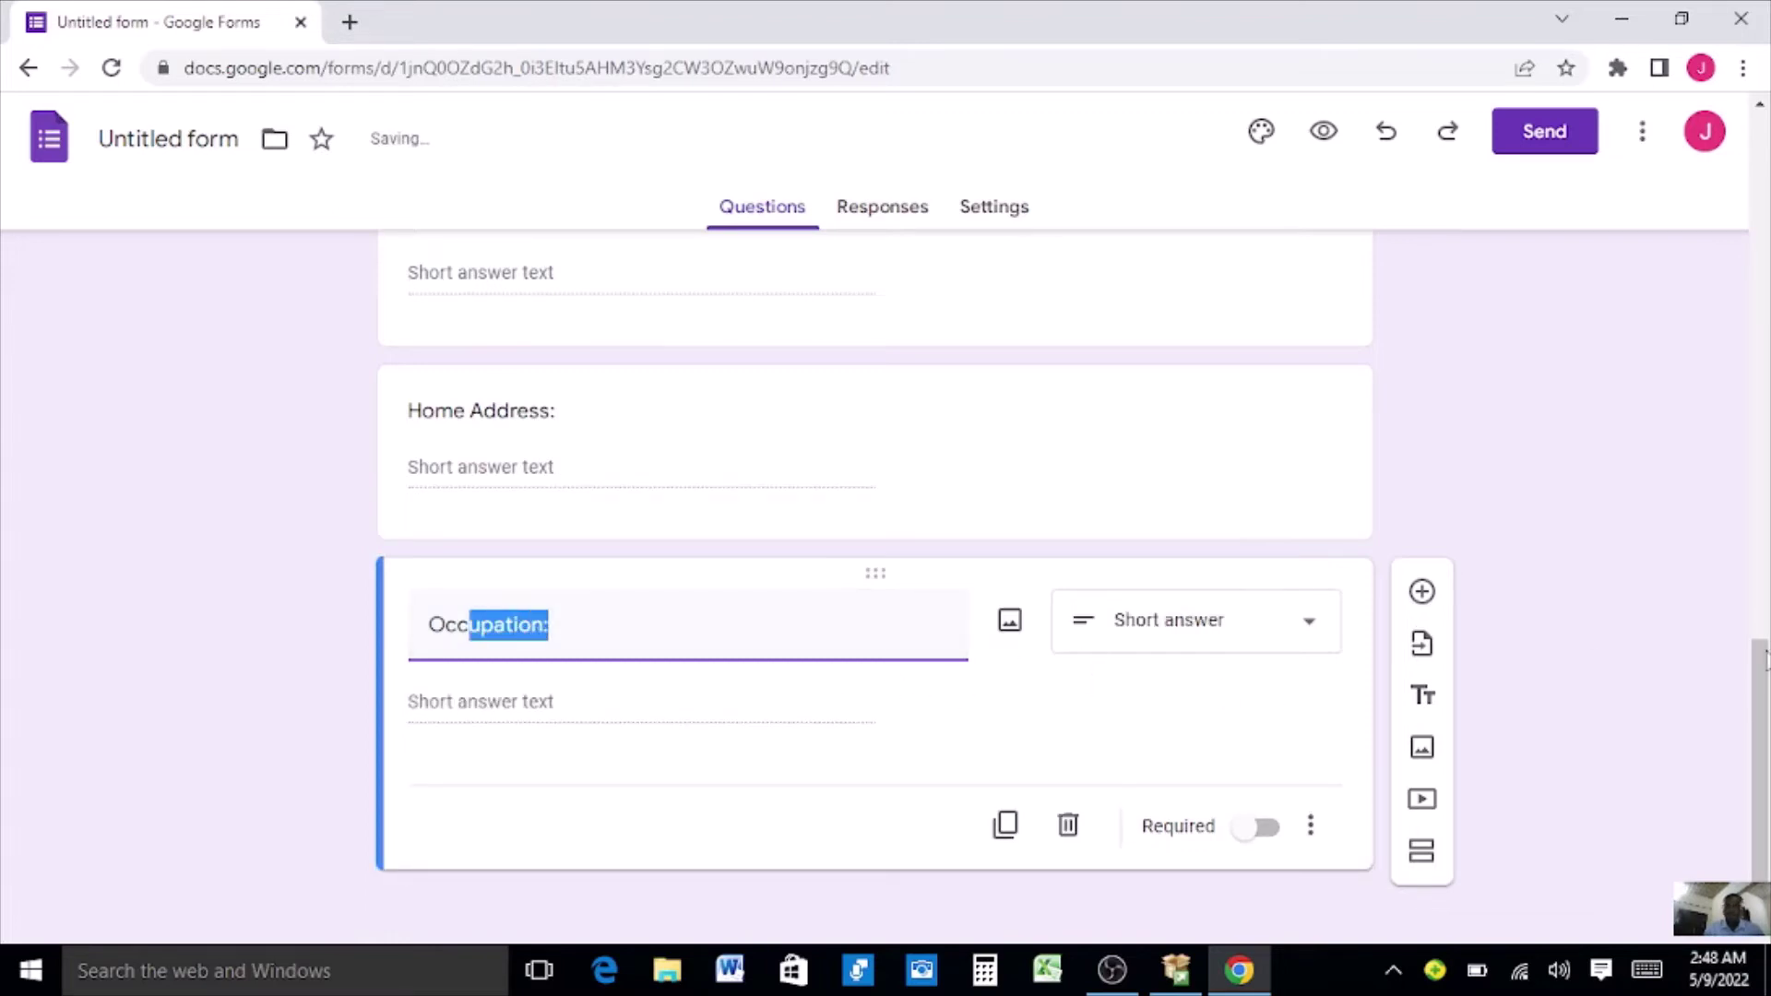
mouse_move(1762, 676)
left_mouse_down()
mouse_move(1762, 604)
mouse_move(1762, 688)
left_mouse_up()
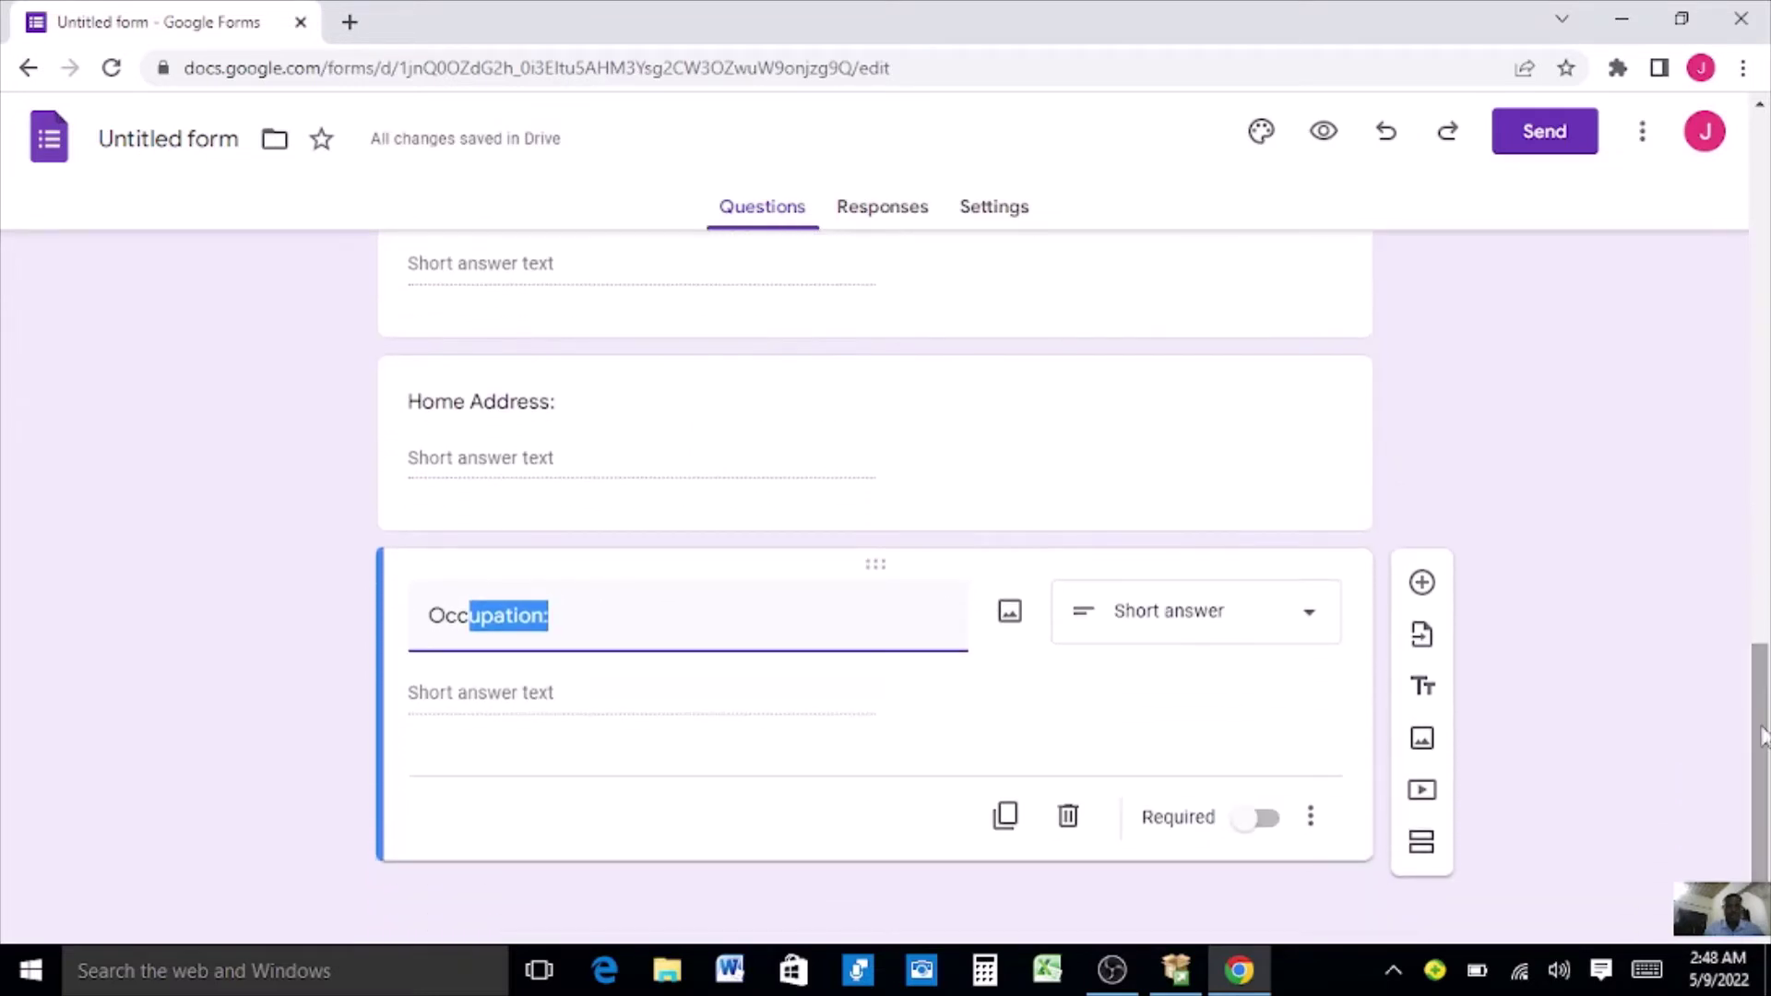
Add a question labelled "Photo:" below the Occupation question and set its type to File upload.
left_click(1422, 584)
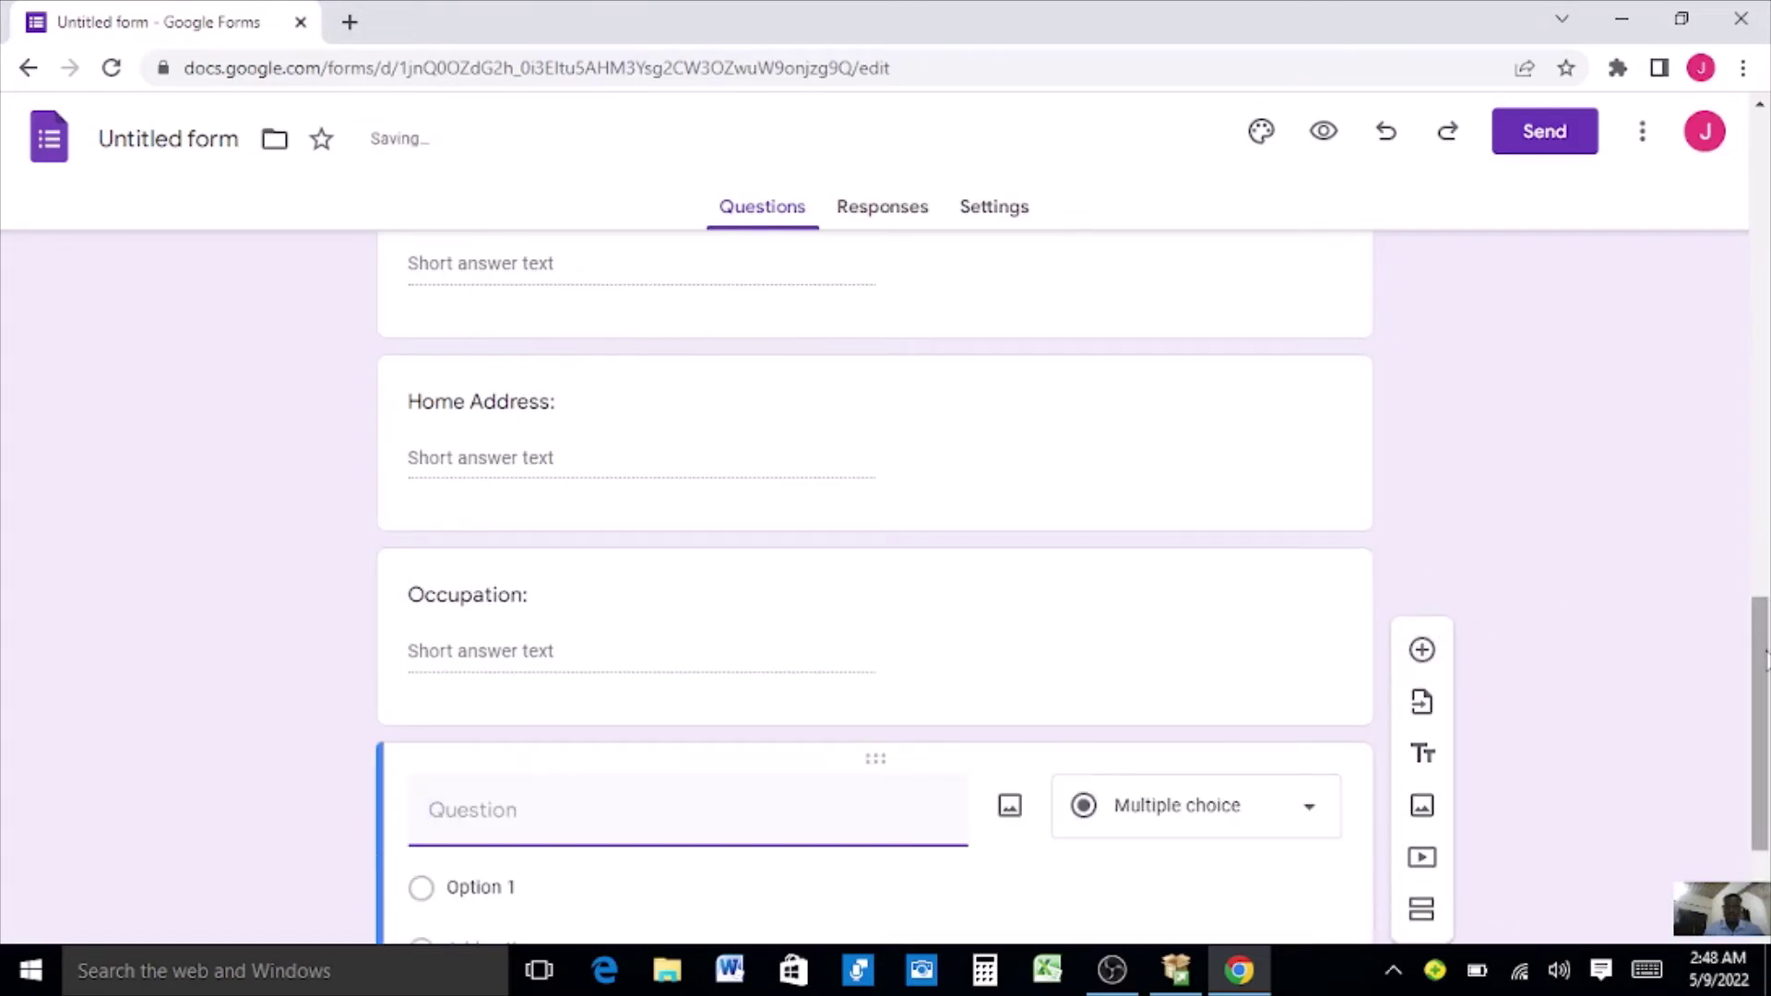
left_click_drag(1765, 657, 1765, 729)
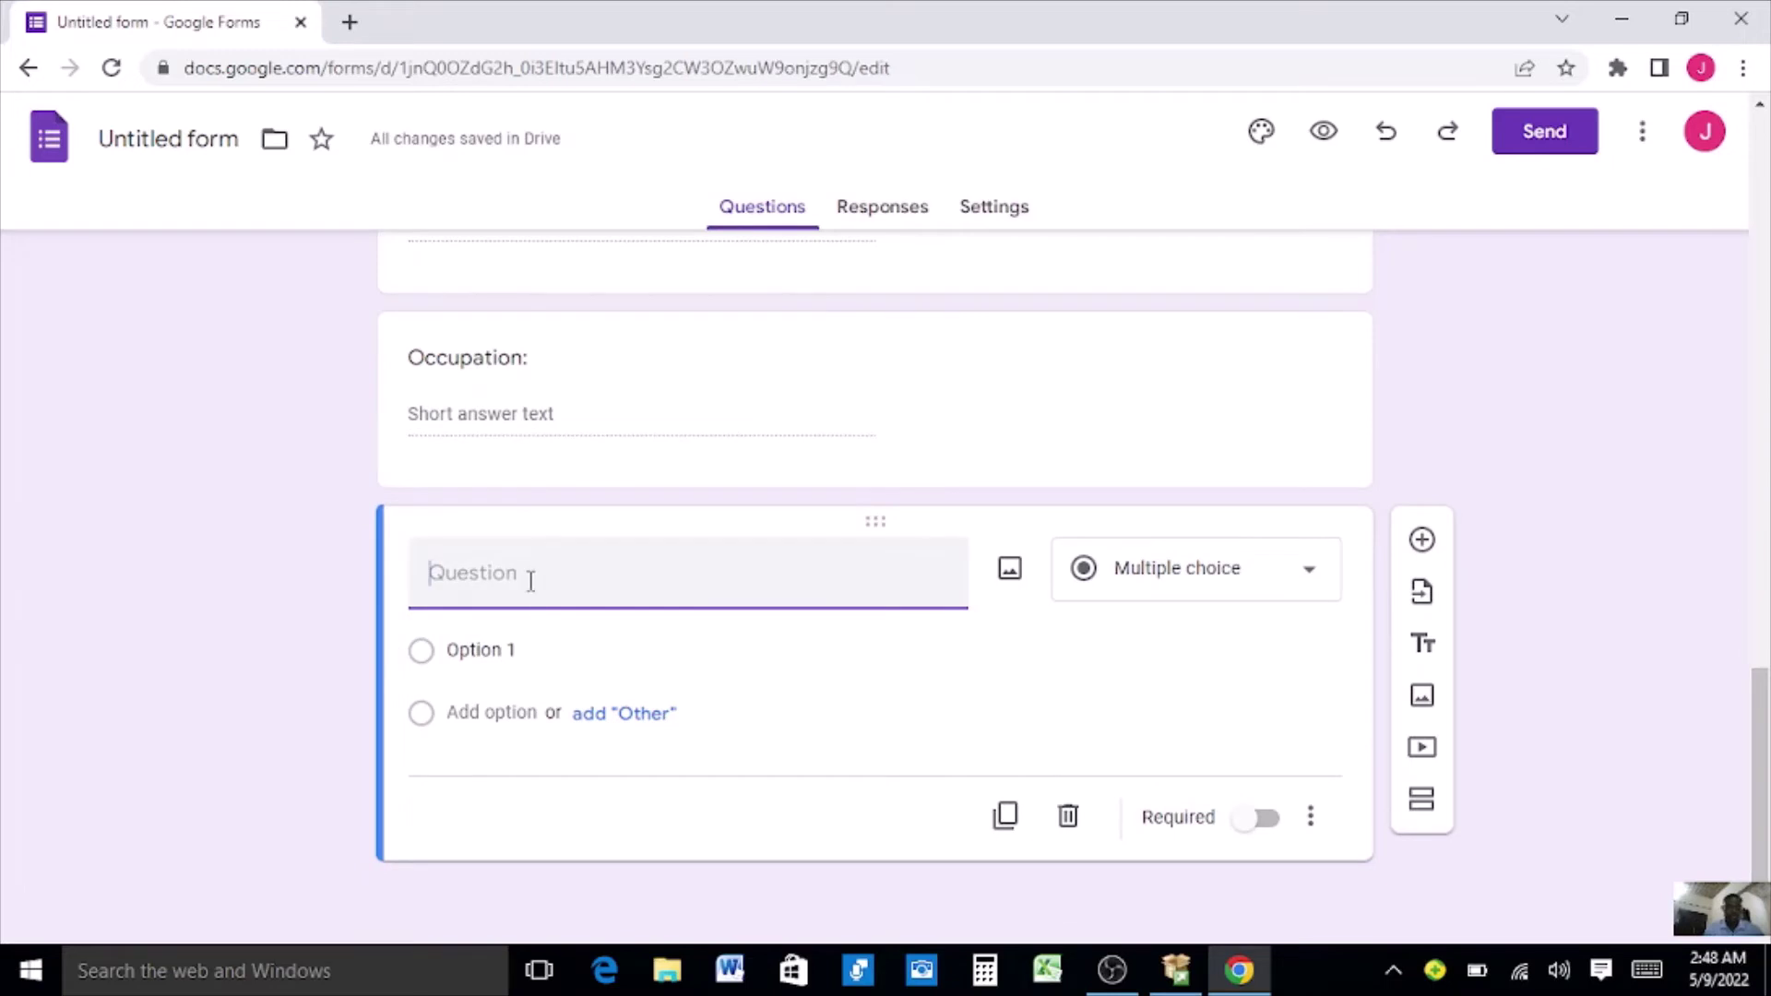
type("Phon")
type("oto")
type(":")
left_click(1309, 570)
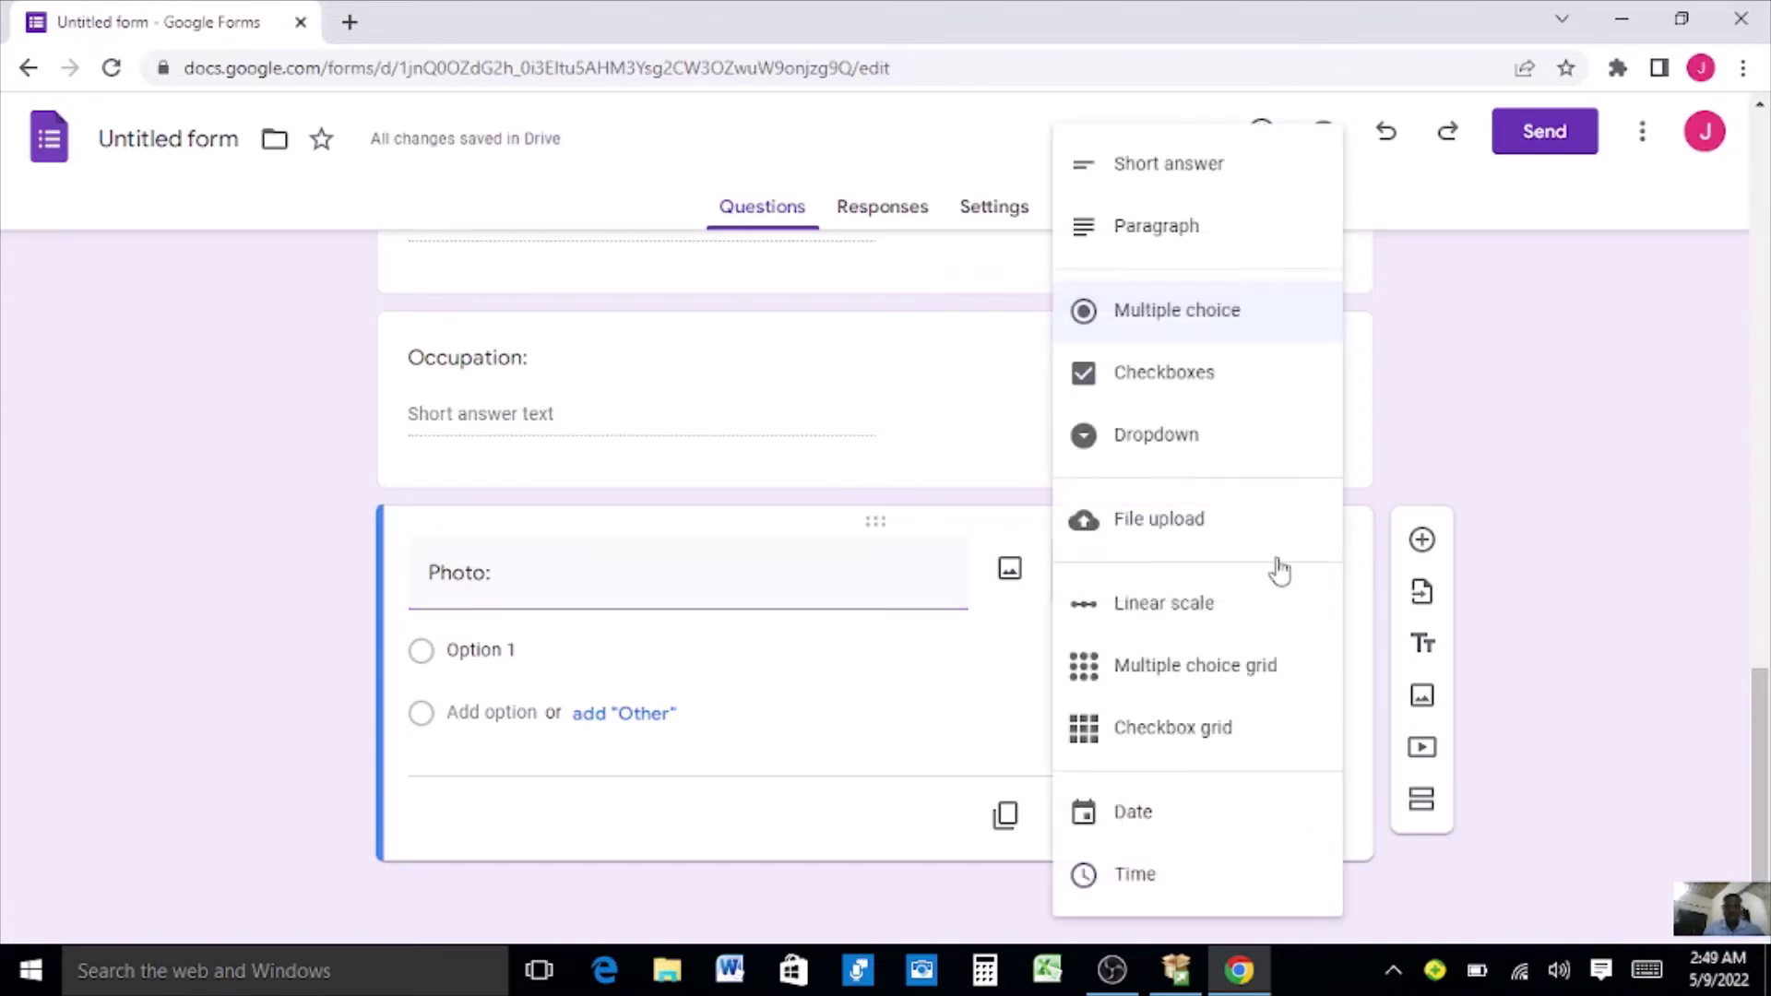
left_click(1168, 522)
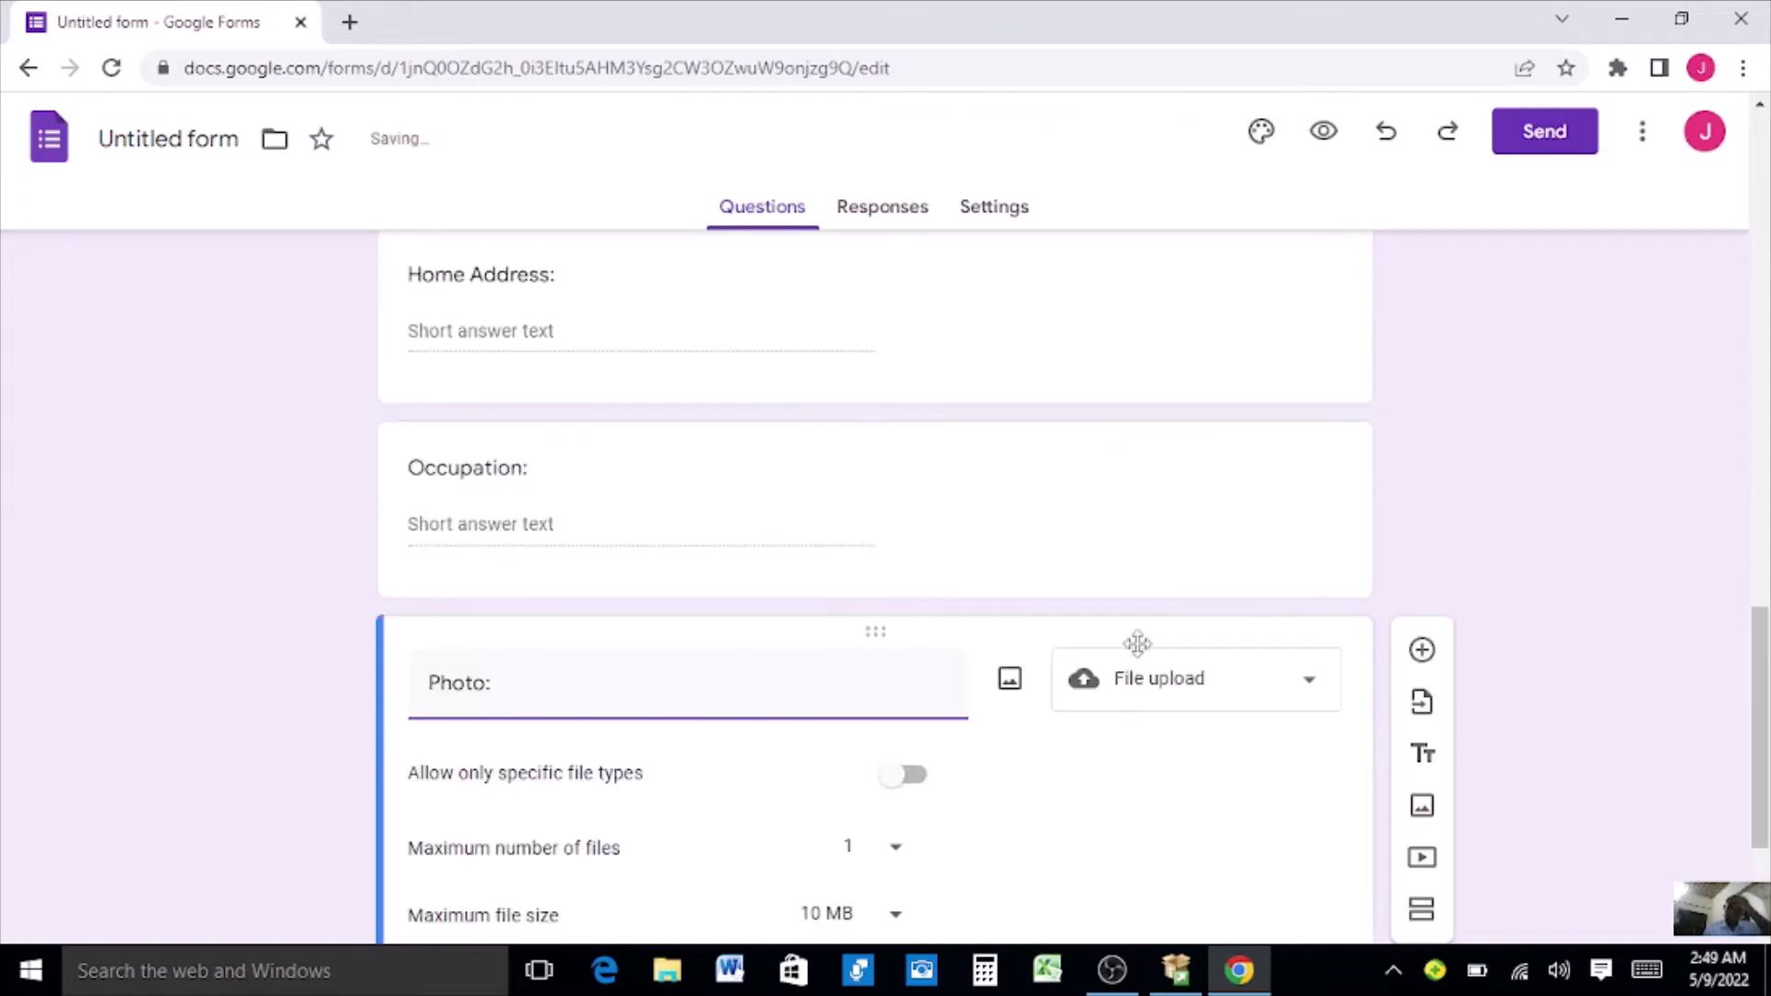
Restrict the guarantor Photo upload to specific file types, allowing only Image files.
left_click_drag(1760, 669, 1761, 747)
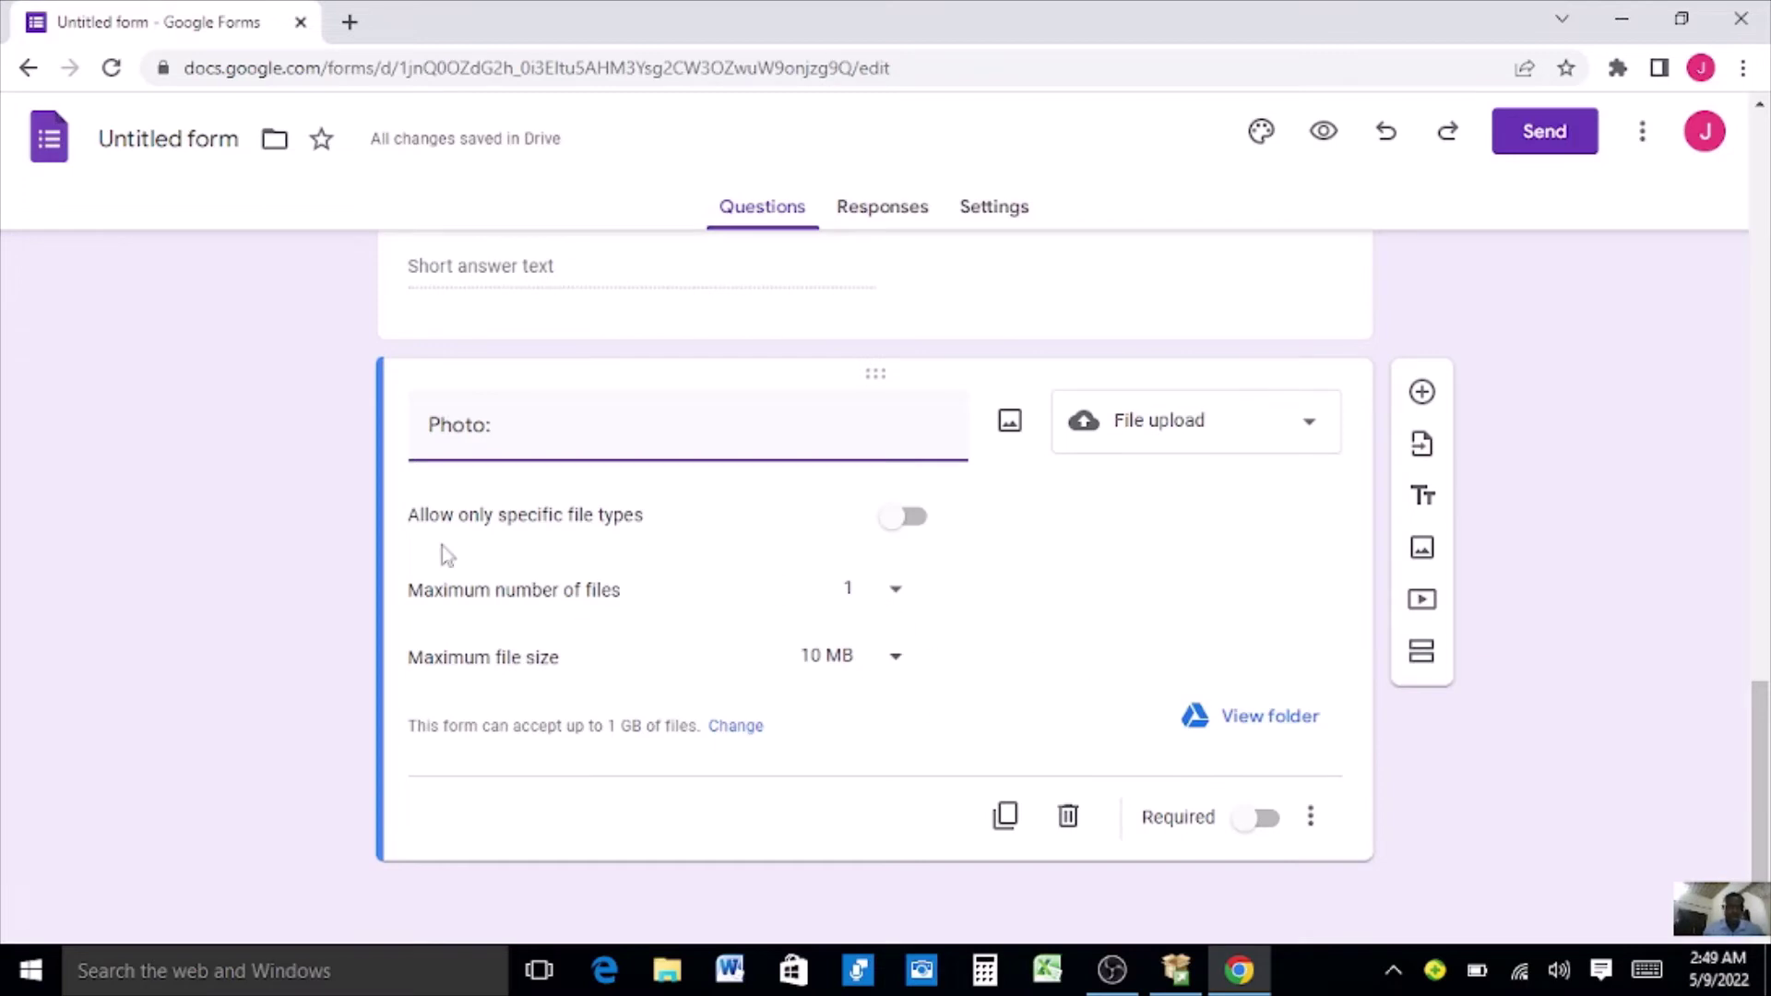
left_click(900, 520)
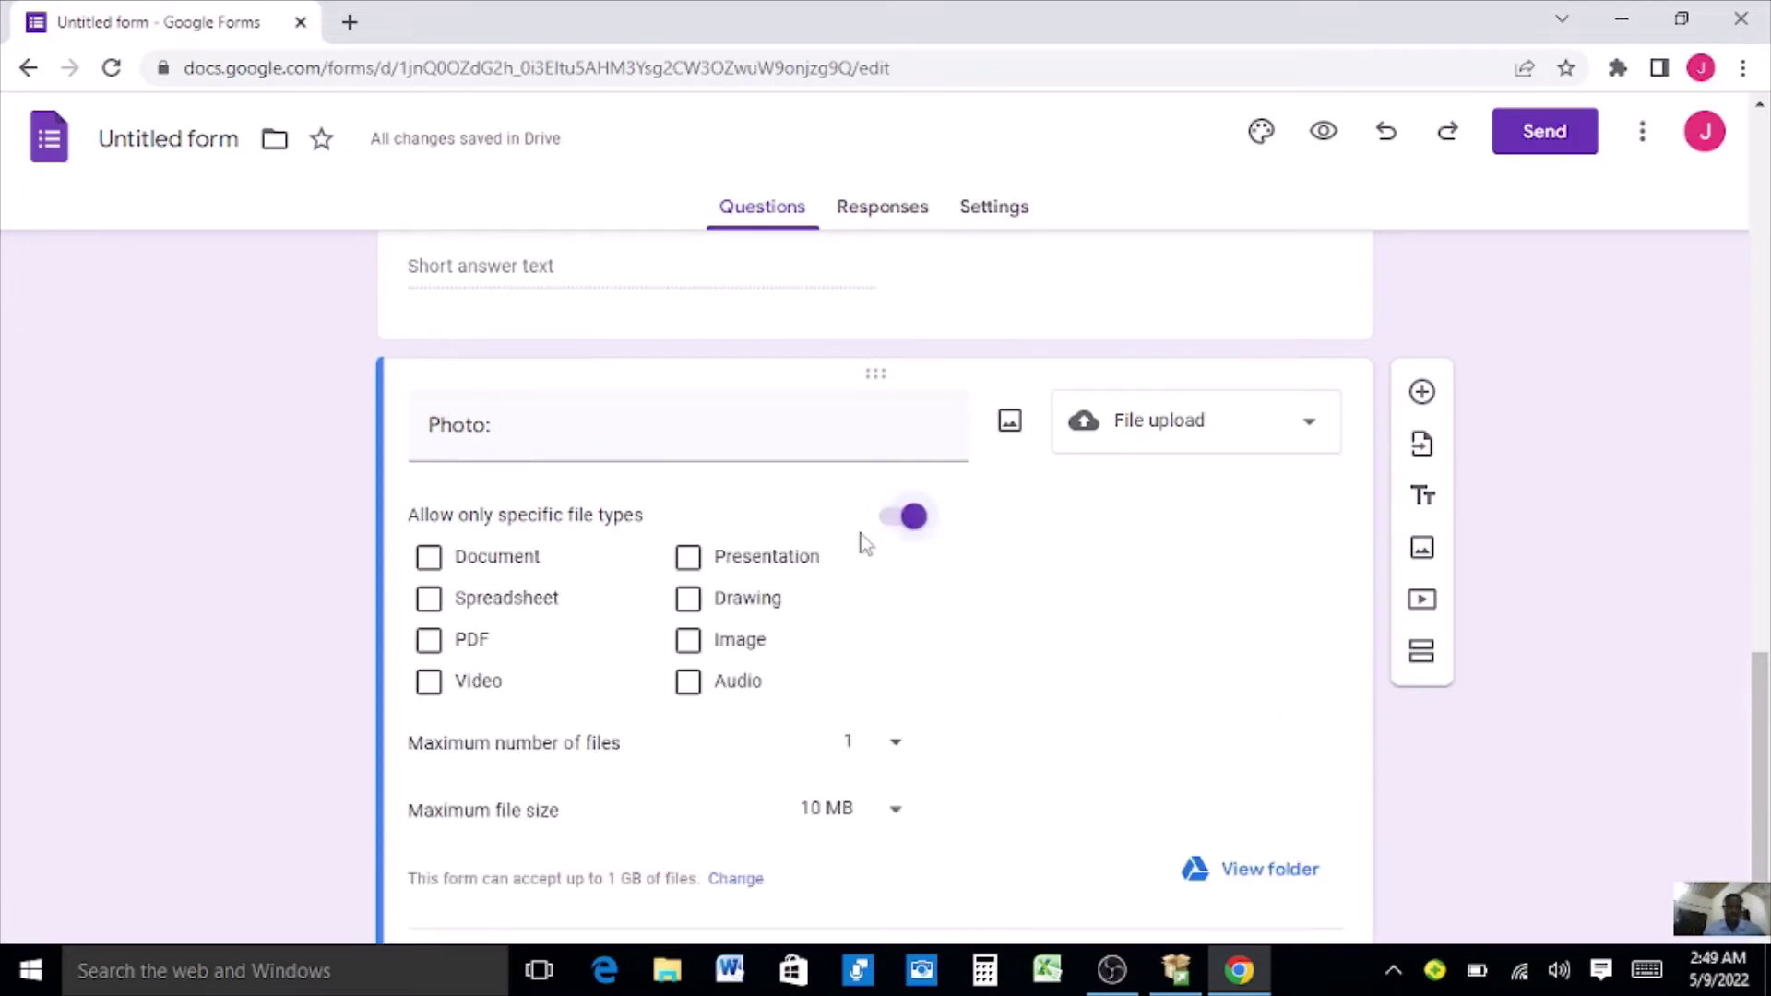
left_click(701, 648)
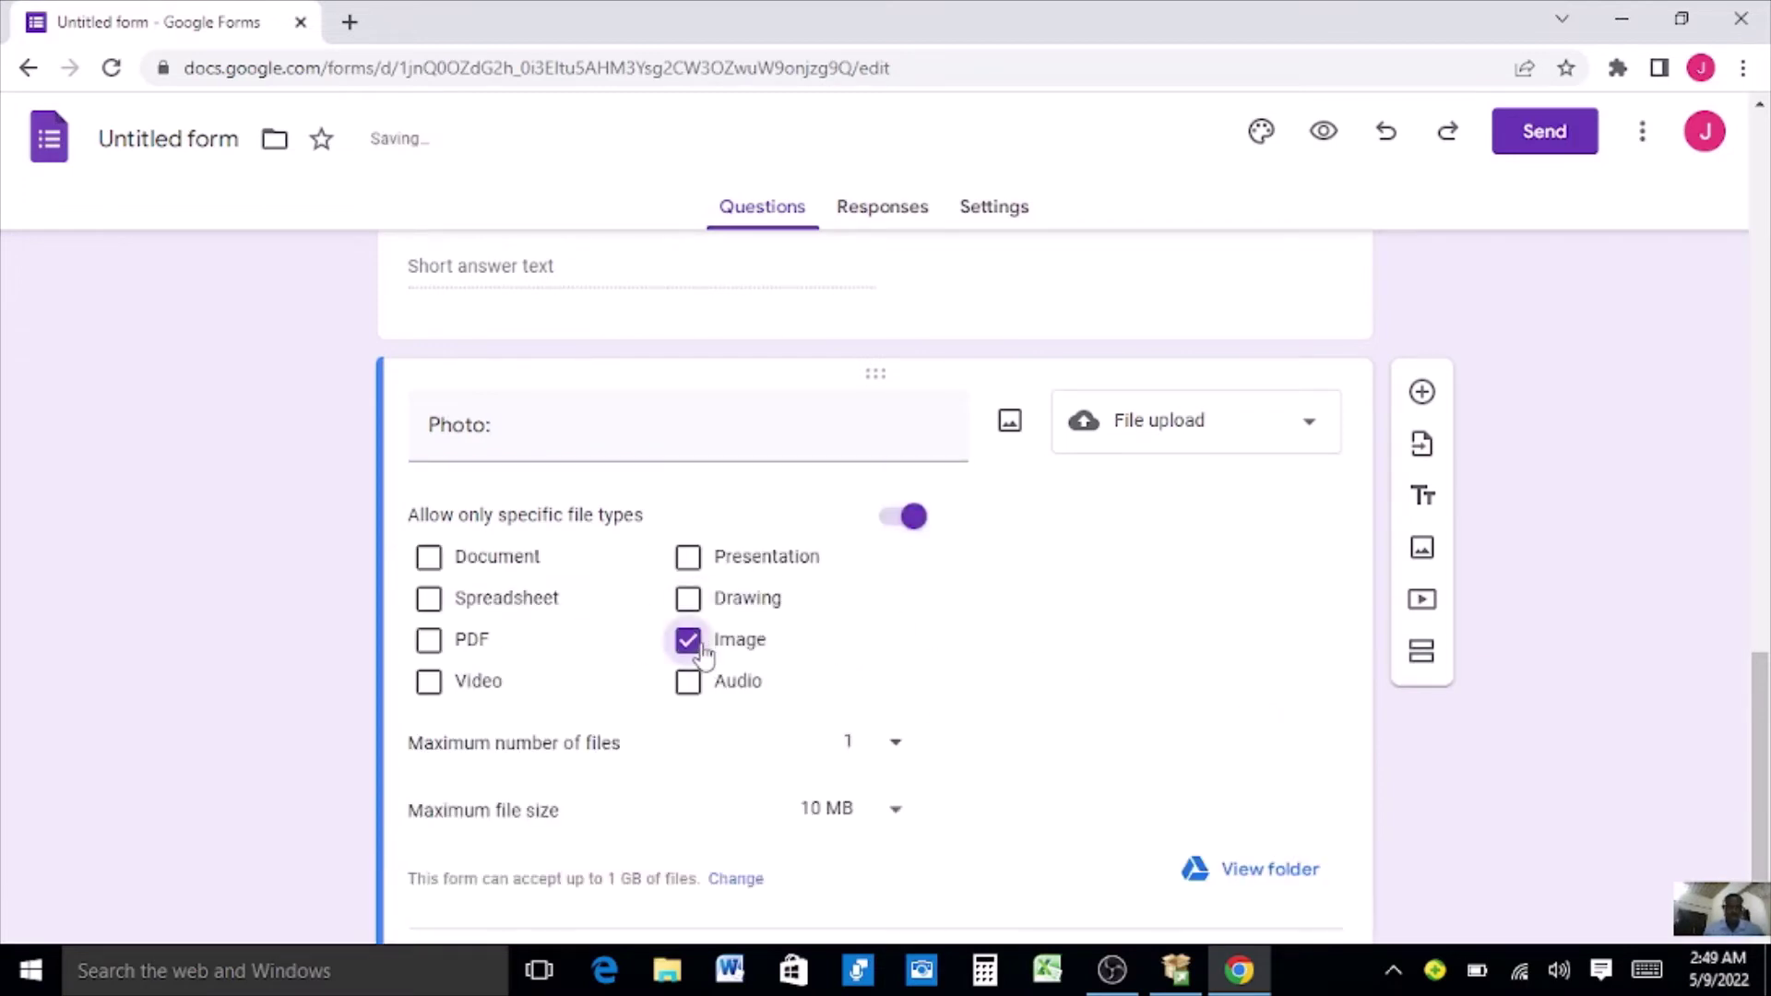
Try a maximum of 5 files for the guarantor Photo upload, and return the limit to 1.
left_click(893, 743)
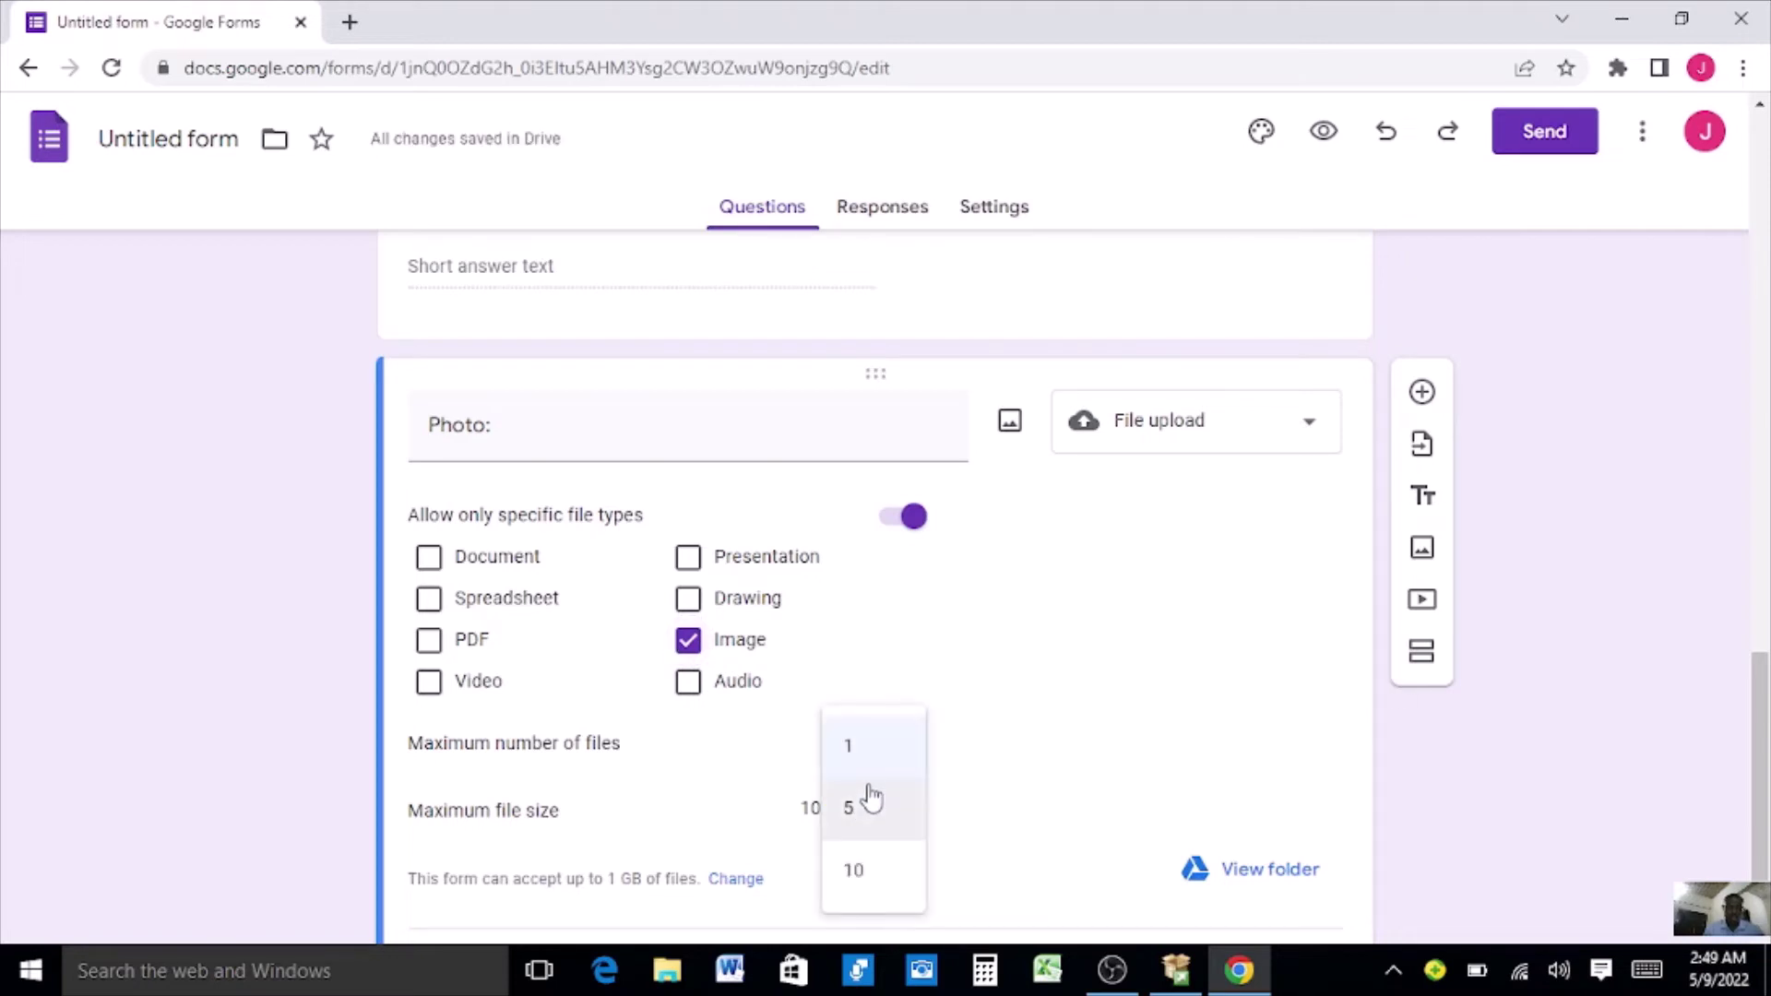
left_click(871, 816)
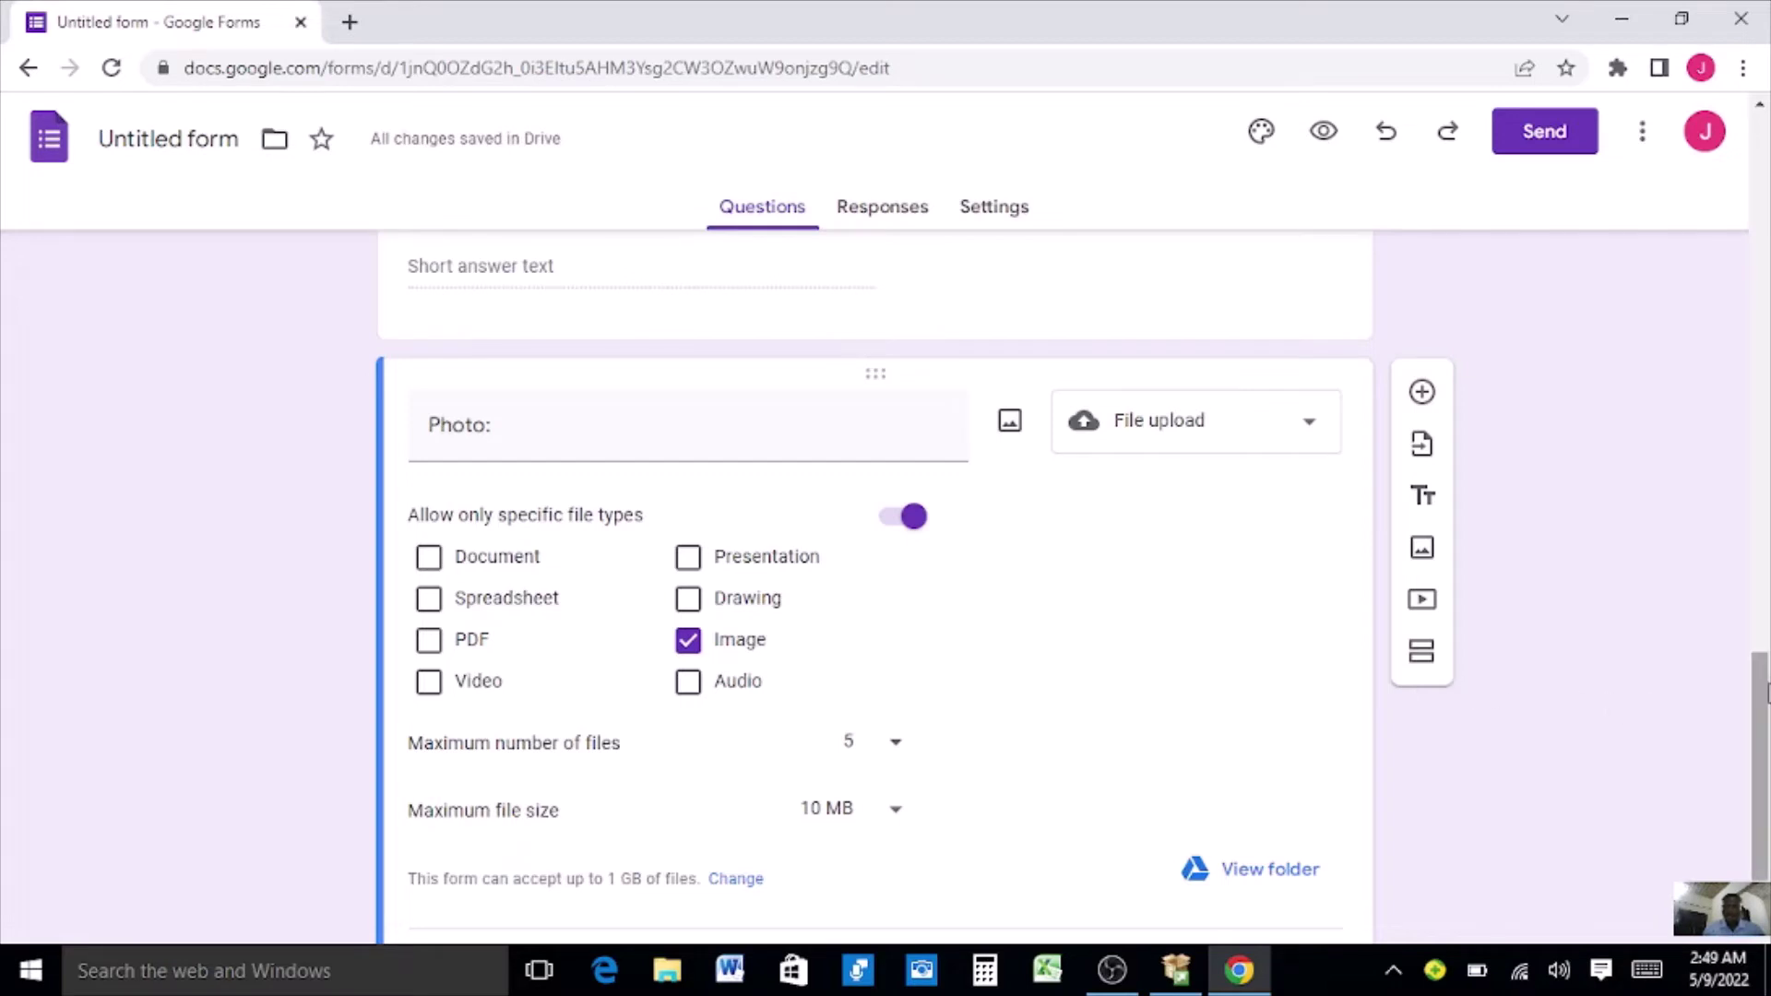
left_click_drag(1763, 699, 1714, 761)
scroll(1714, 761, "up", 2)
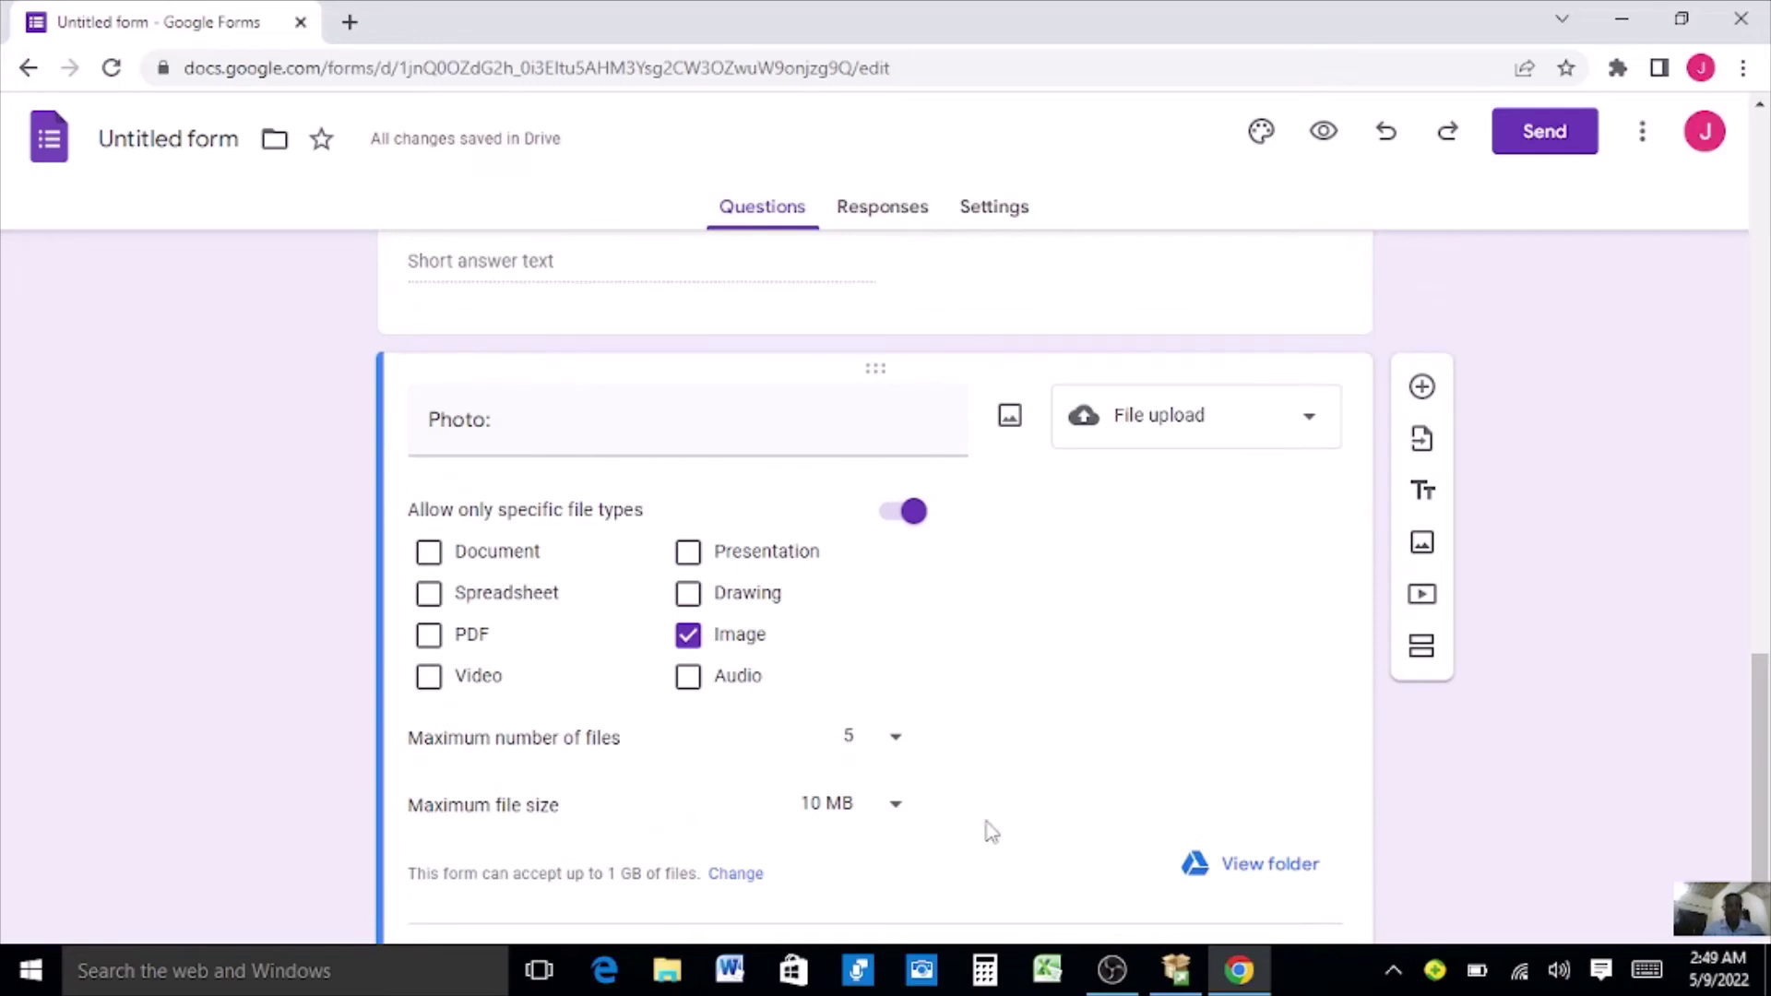
left_click(891, 752)
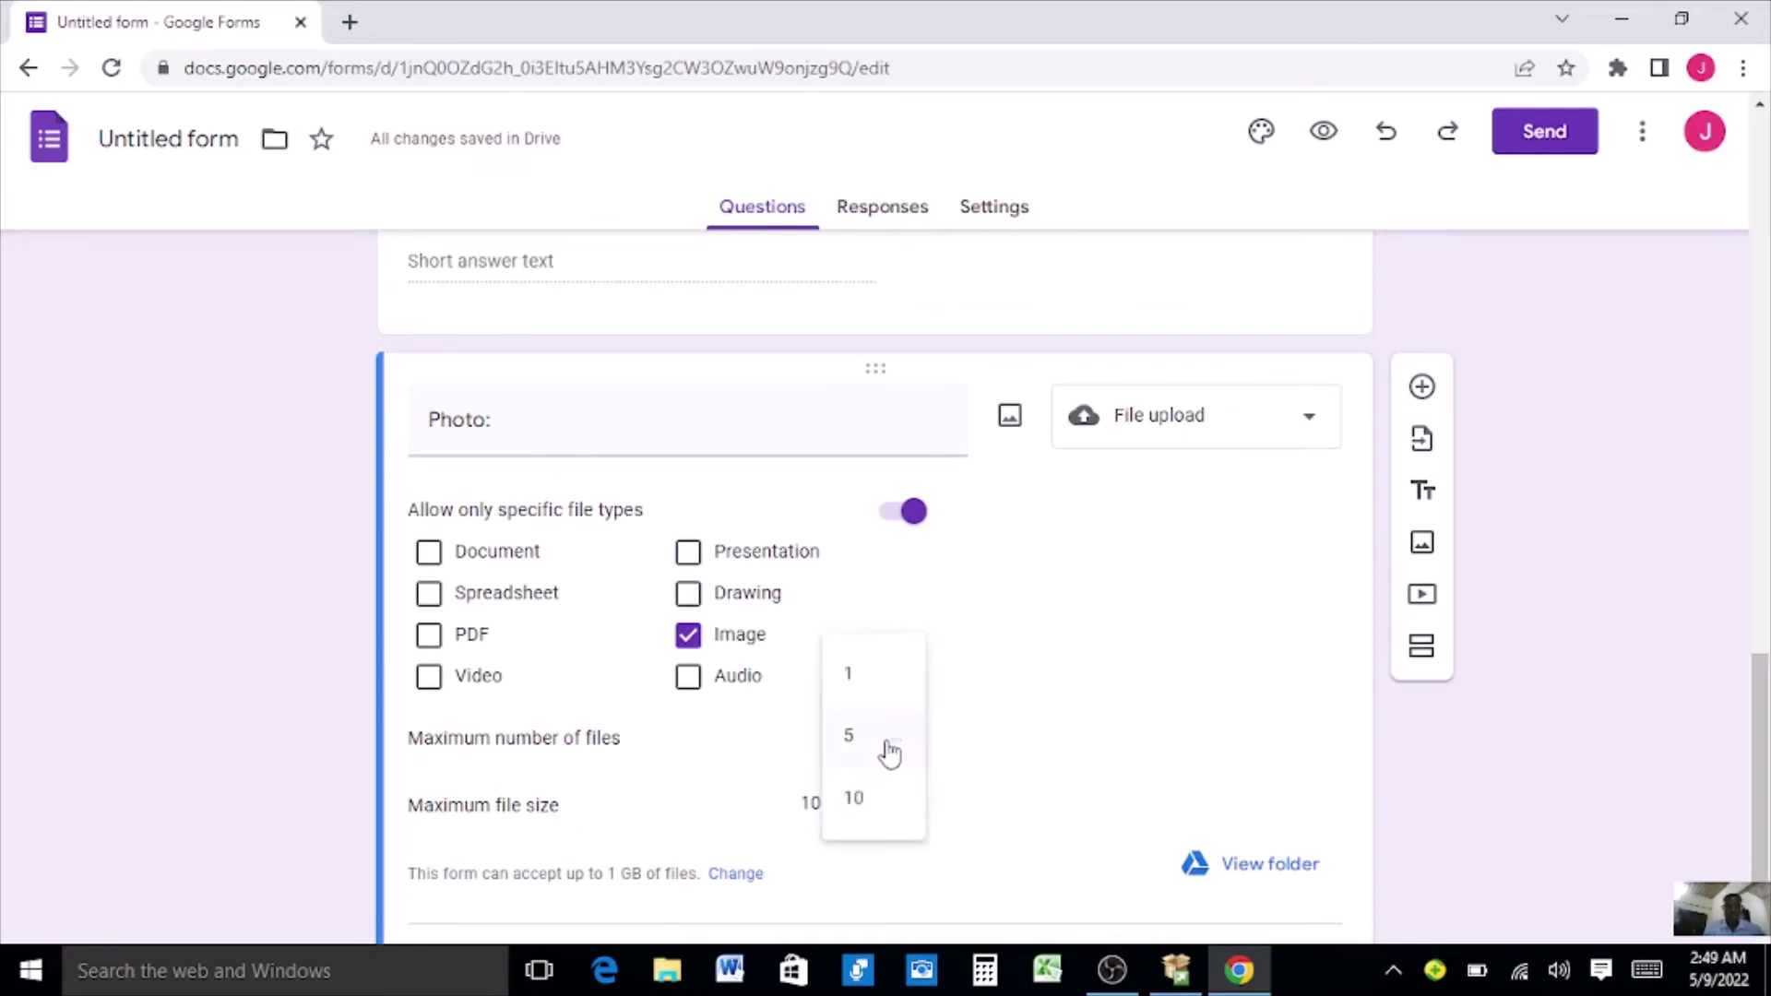
left_click(857, 679)
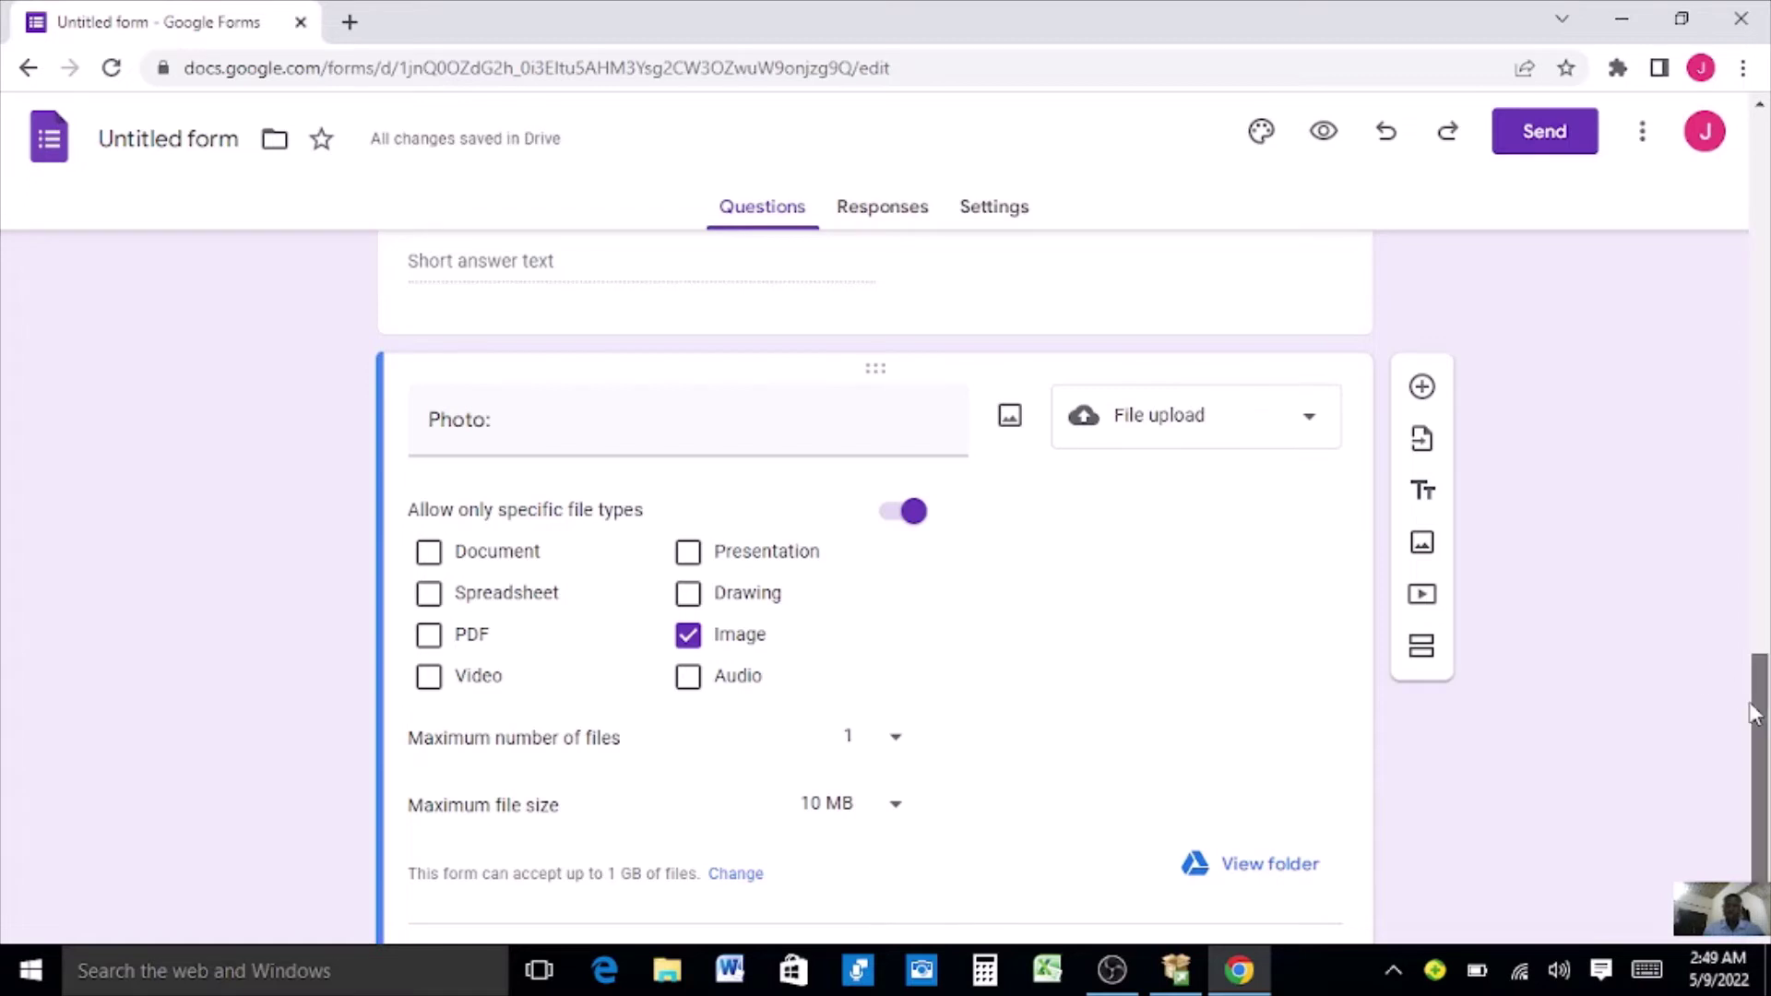
Add a third section after the Photo question and title it "MICRO-FINANCE SCHEME", indented with leading spaces.
left_click_drag(1761, 711, 1750, 780)
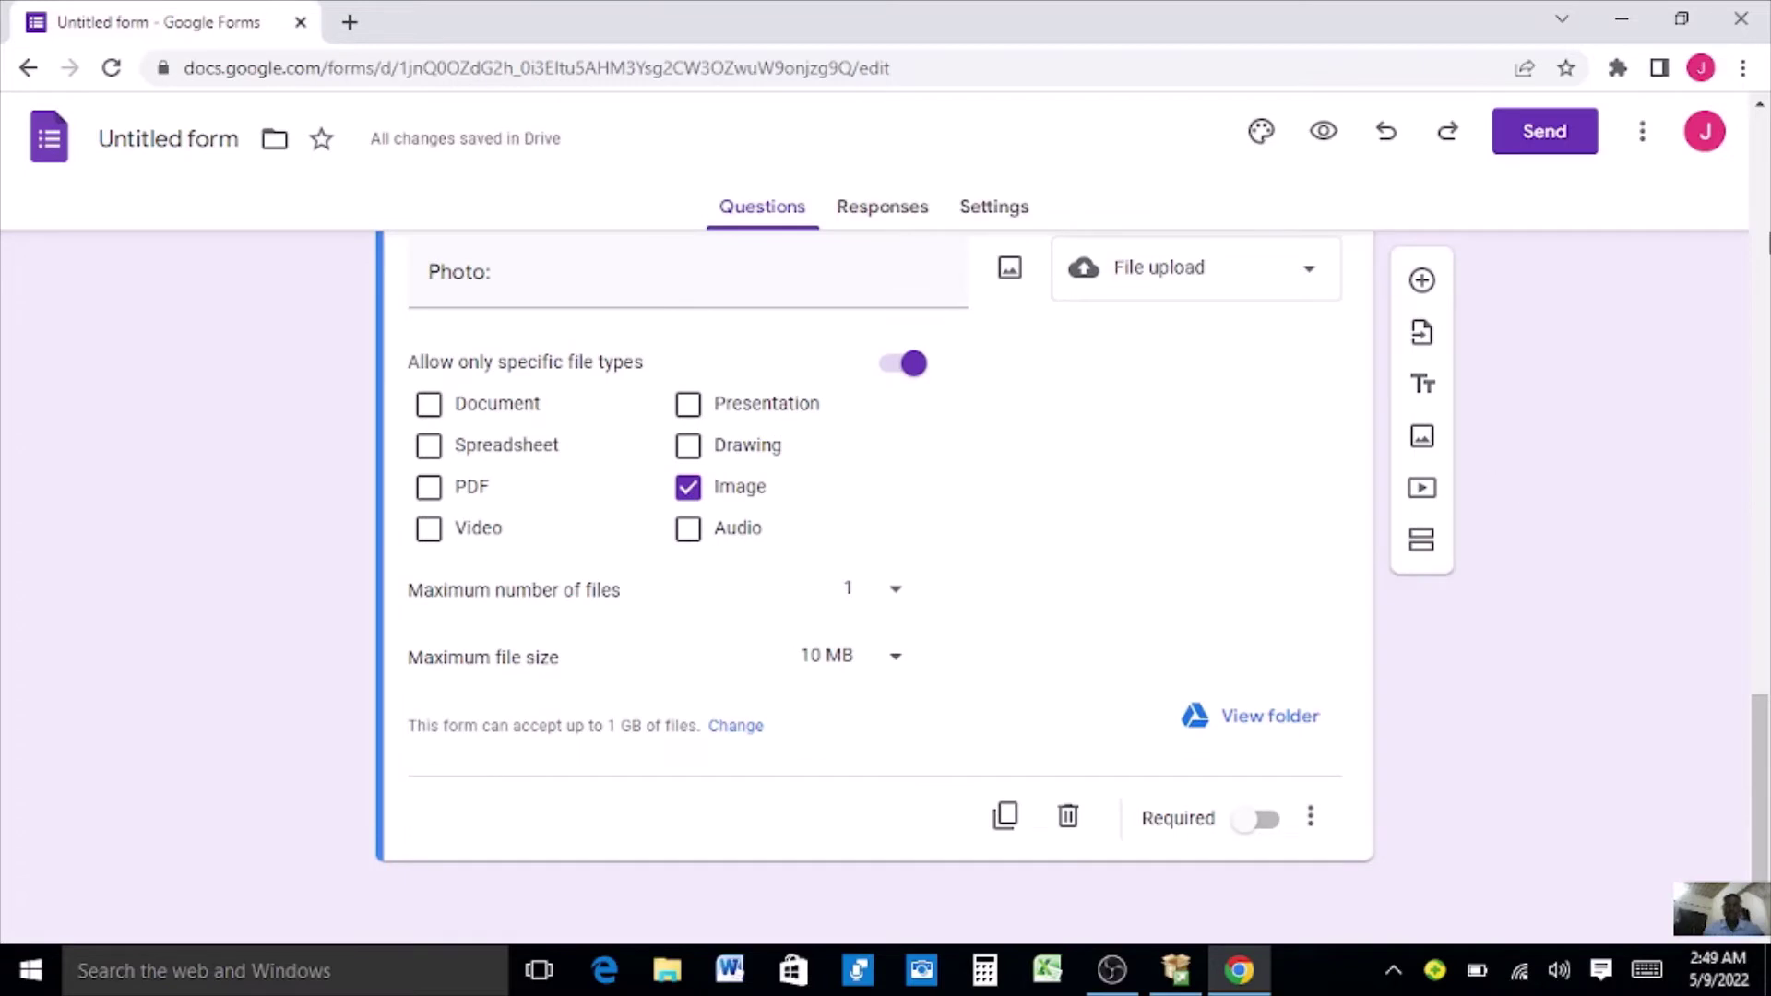
left_click(1418, 553)
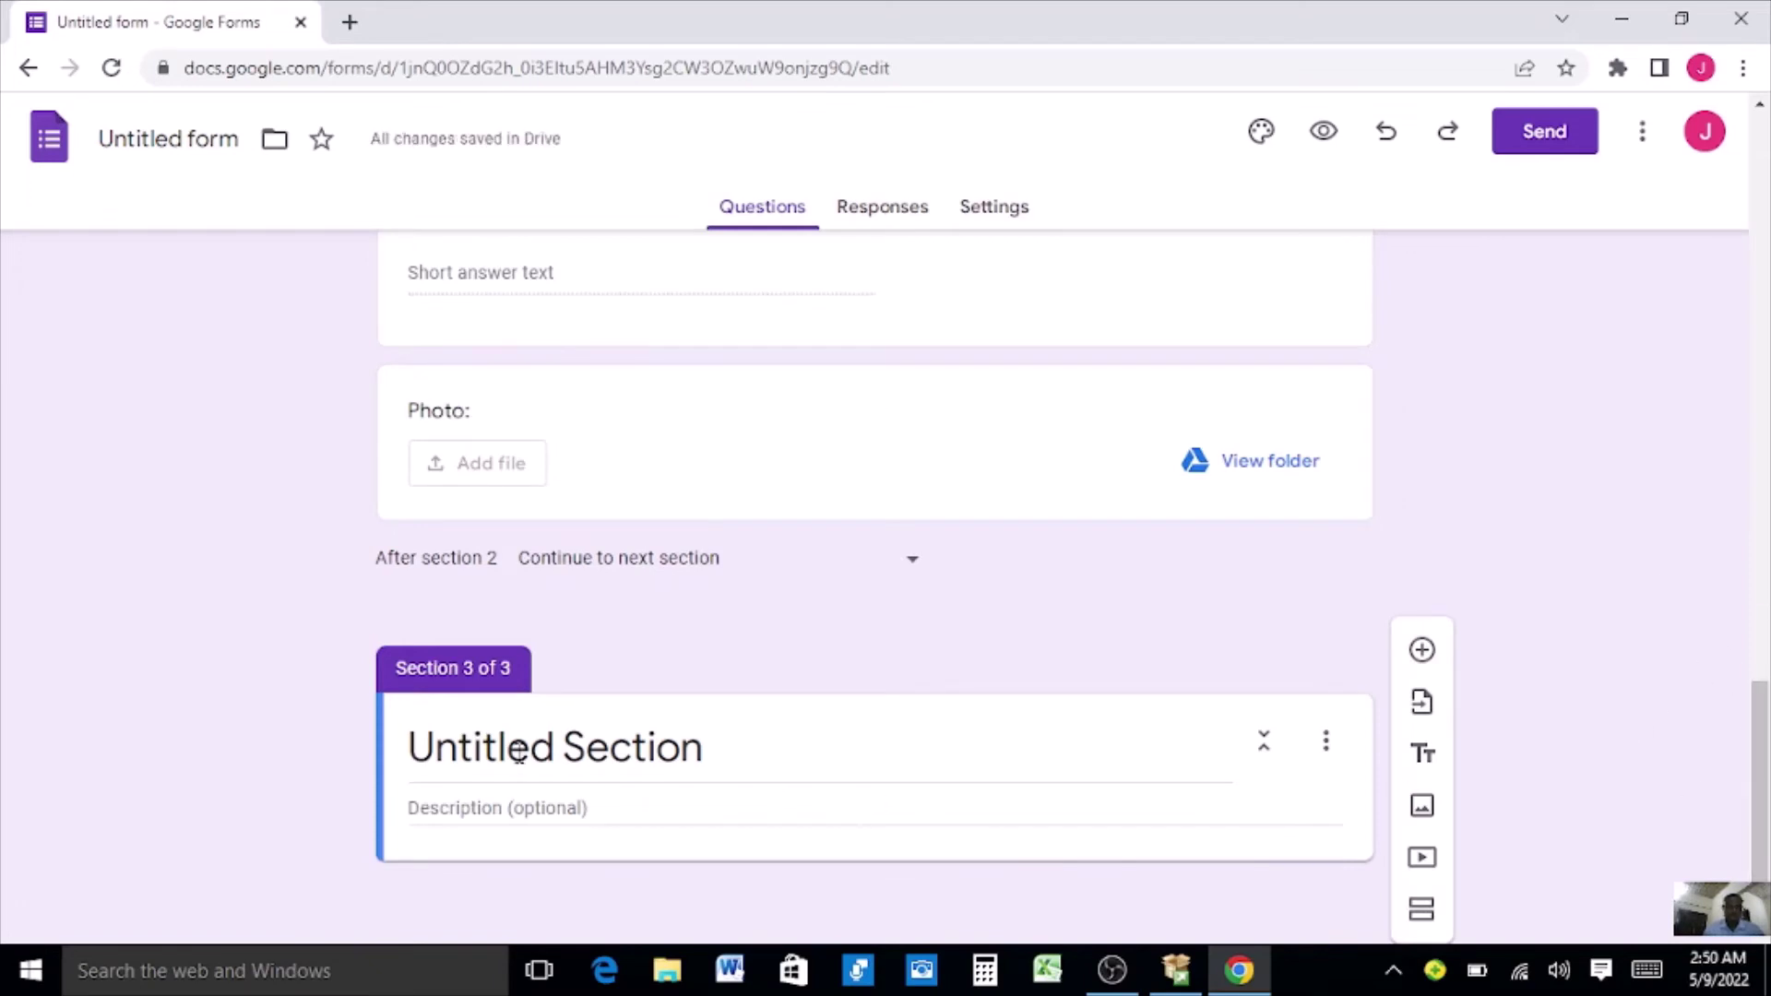
left_click_drag(718, 752, 318, 757)
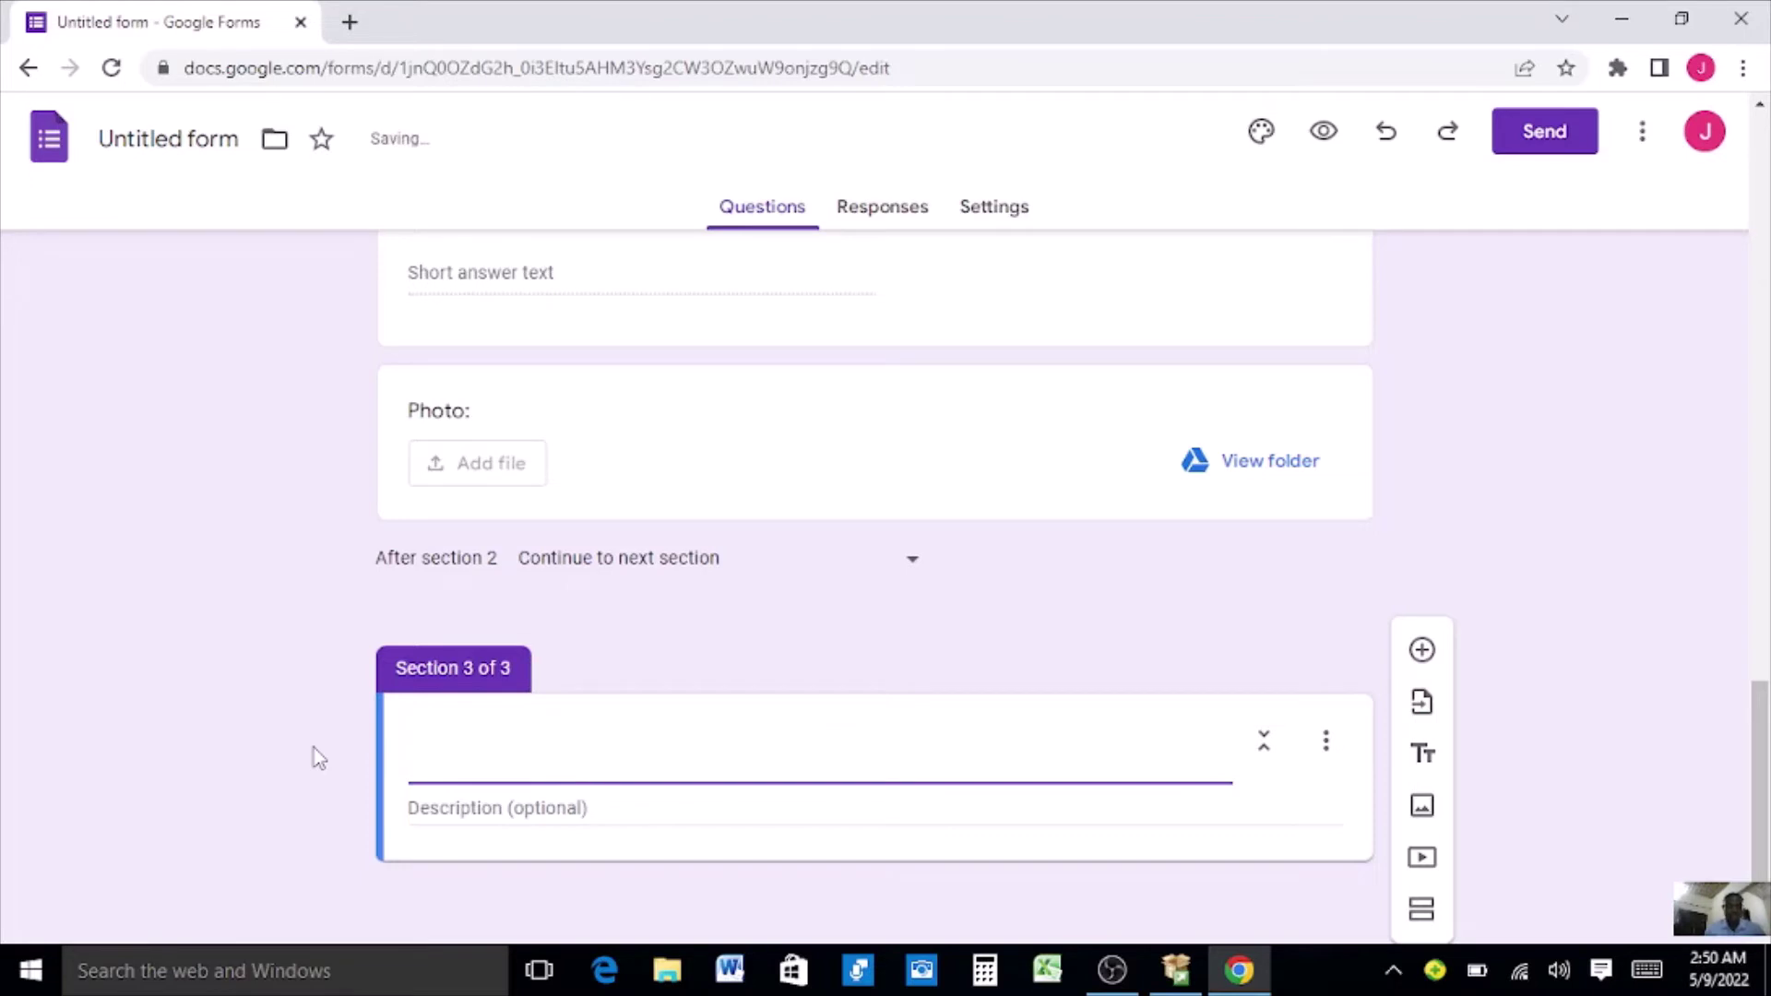
type("MICRO-FA")
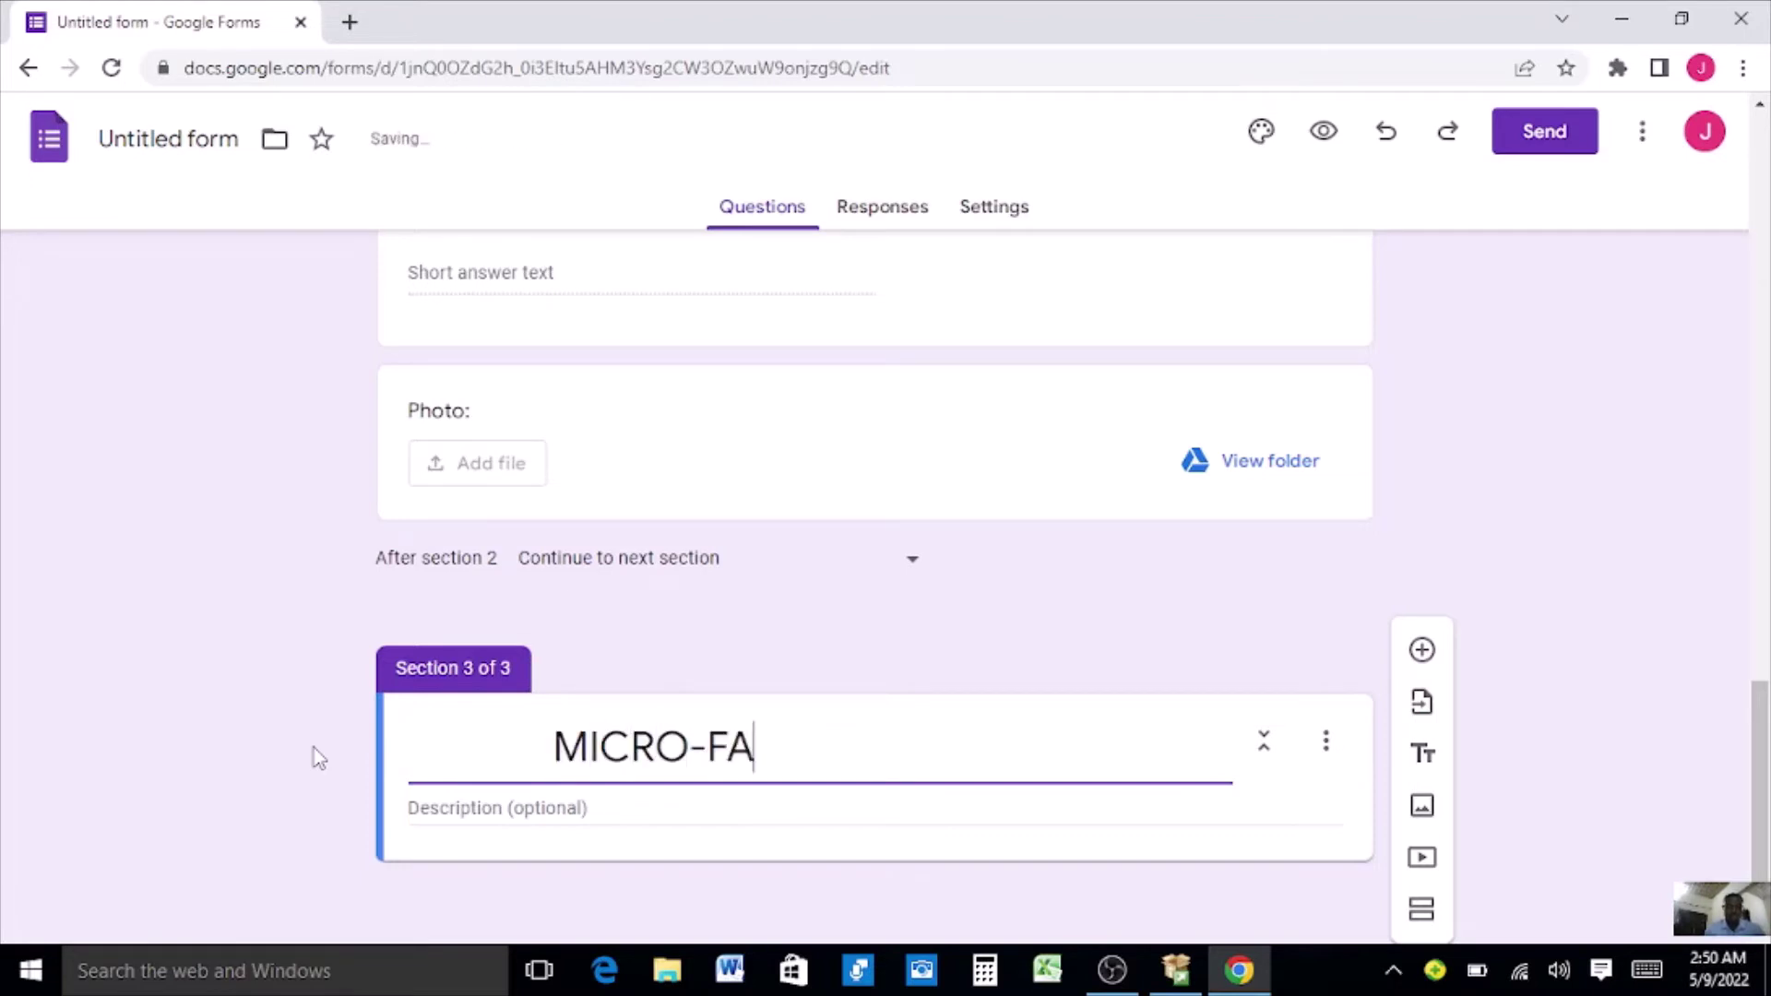
key("BackSpace")
type("INANCE SCHEME")
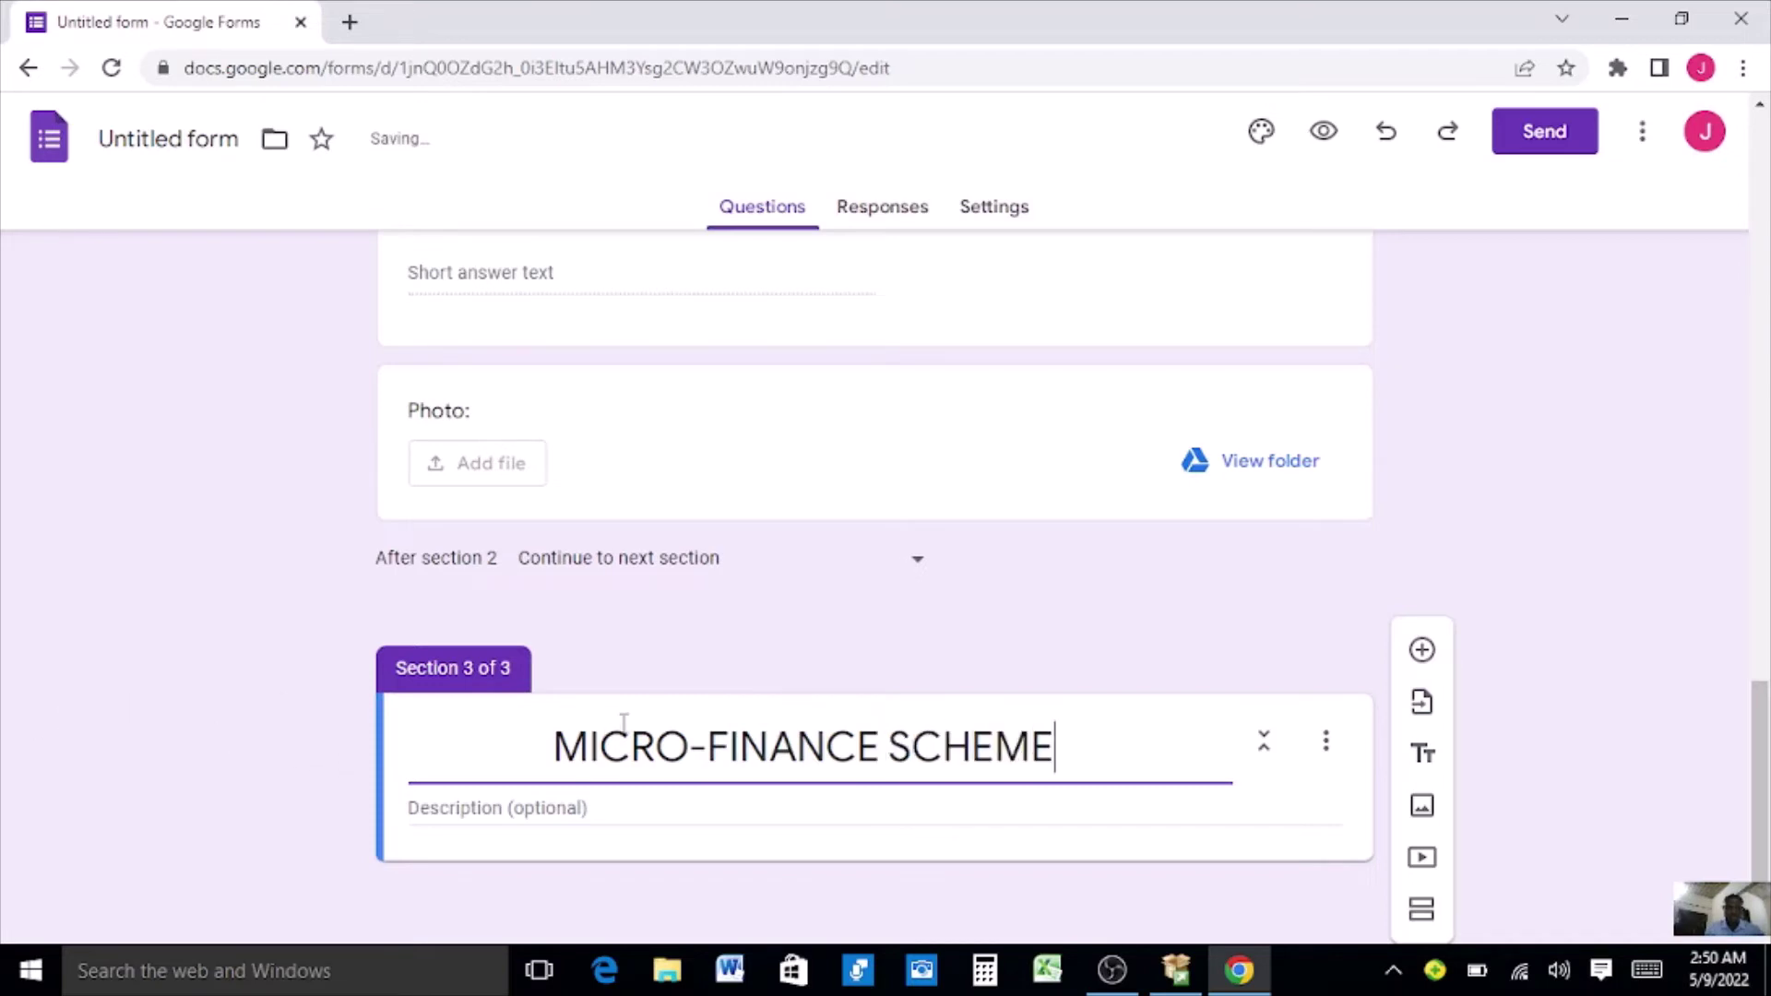
Enter "BANK DETAILS OF APPLICANT" as the third section's description, centred under the title with leading spaces.
left_click(586, 809)
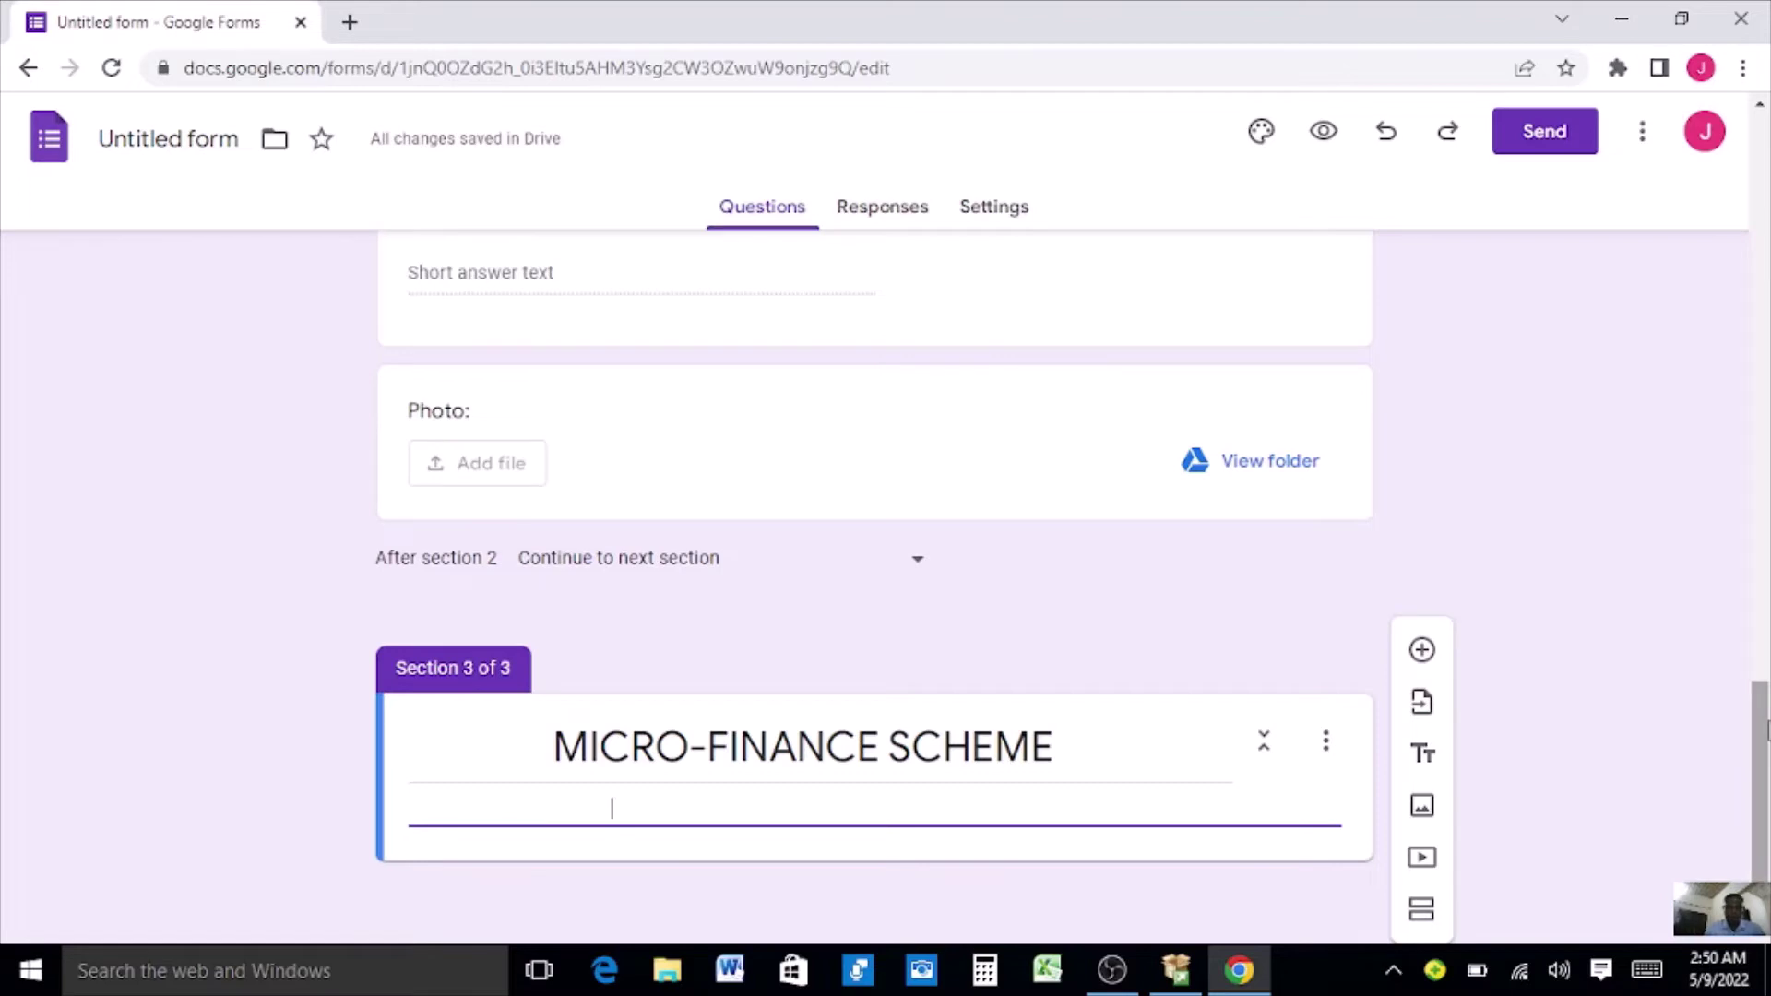
type("BANK A")
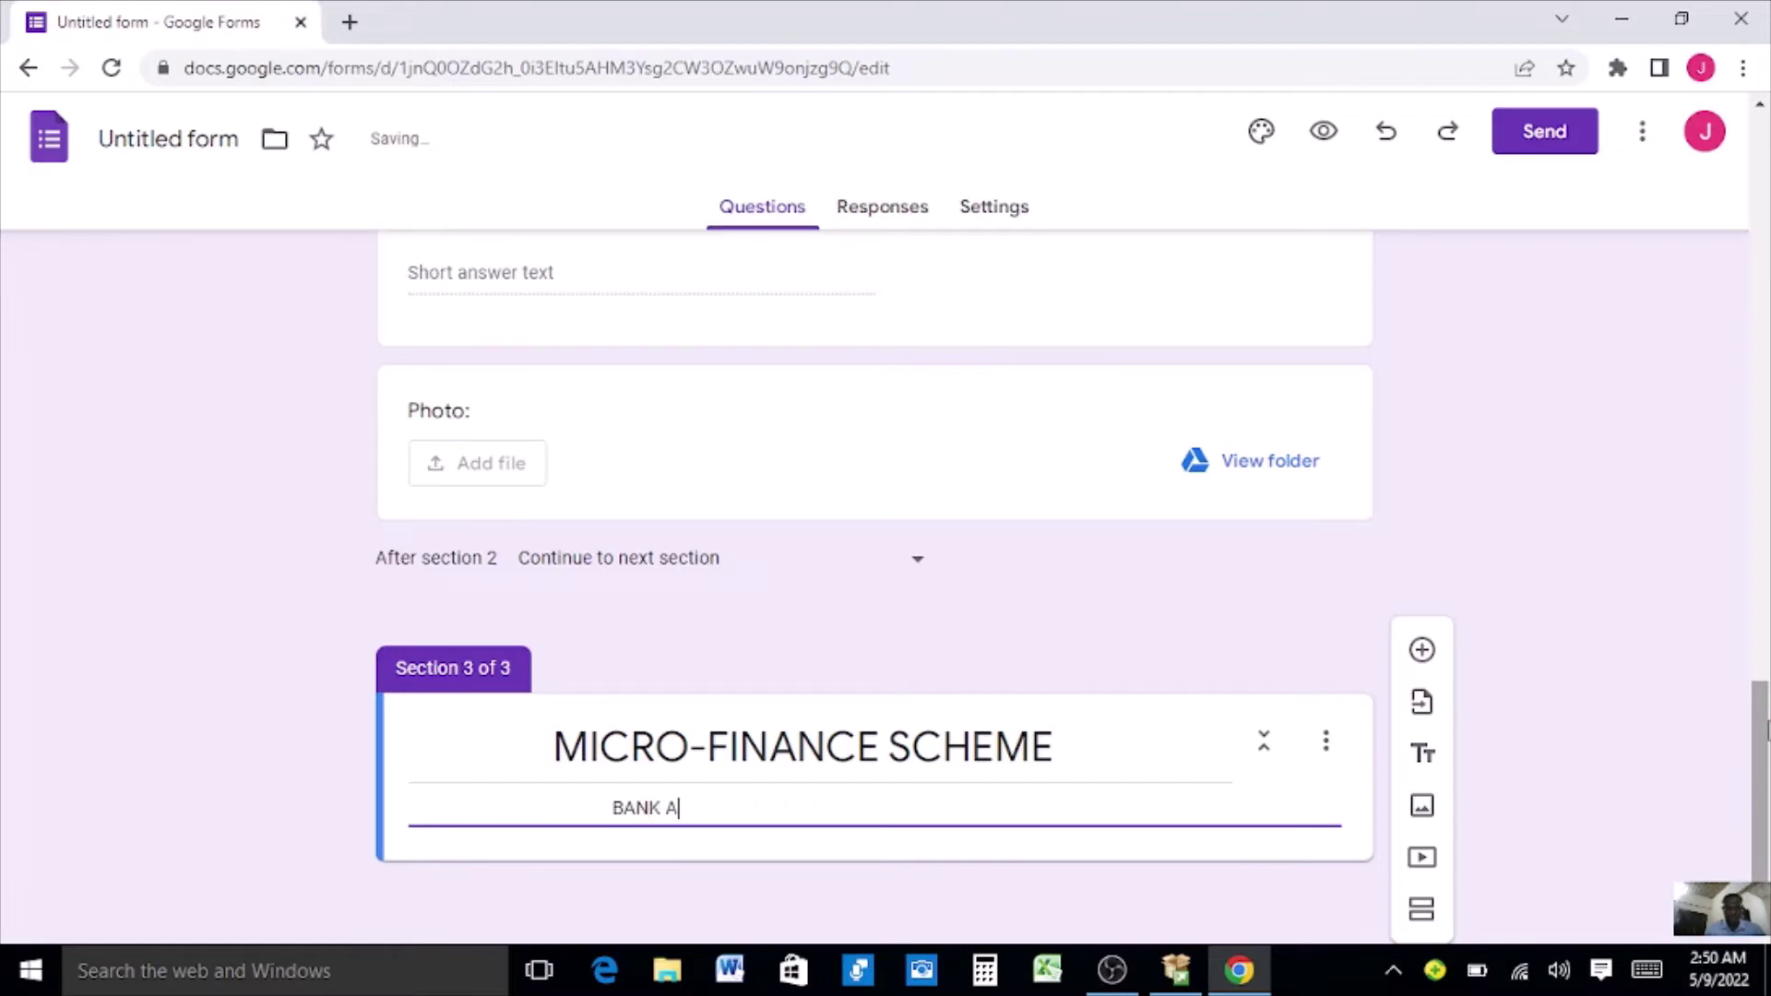
key("BackSpace")
type("DETAILS OF APPLICANT")
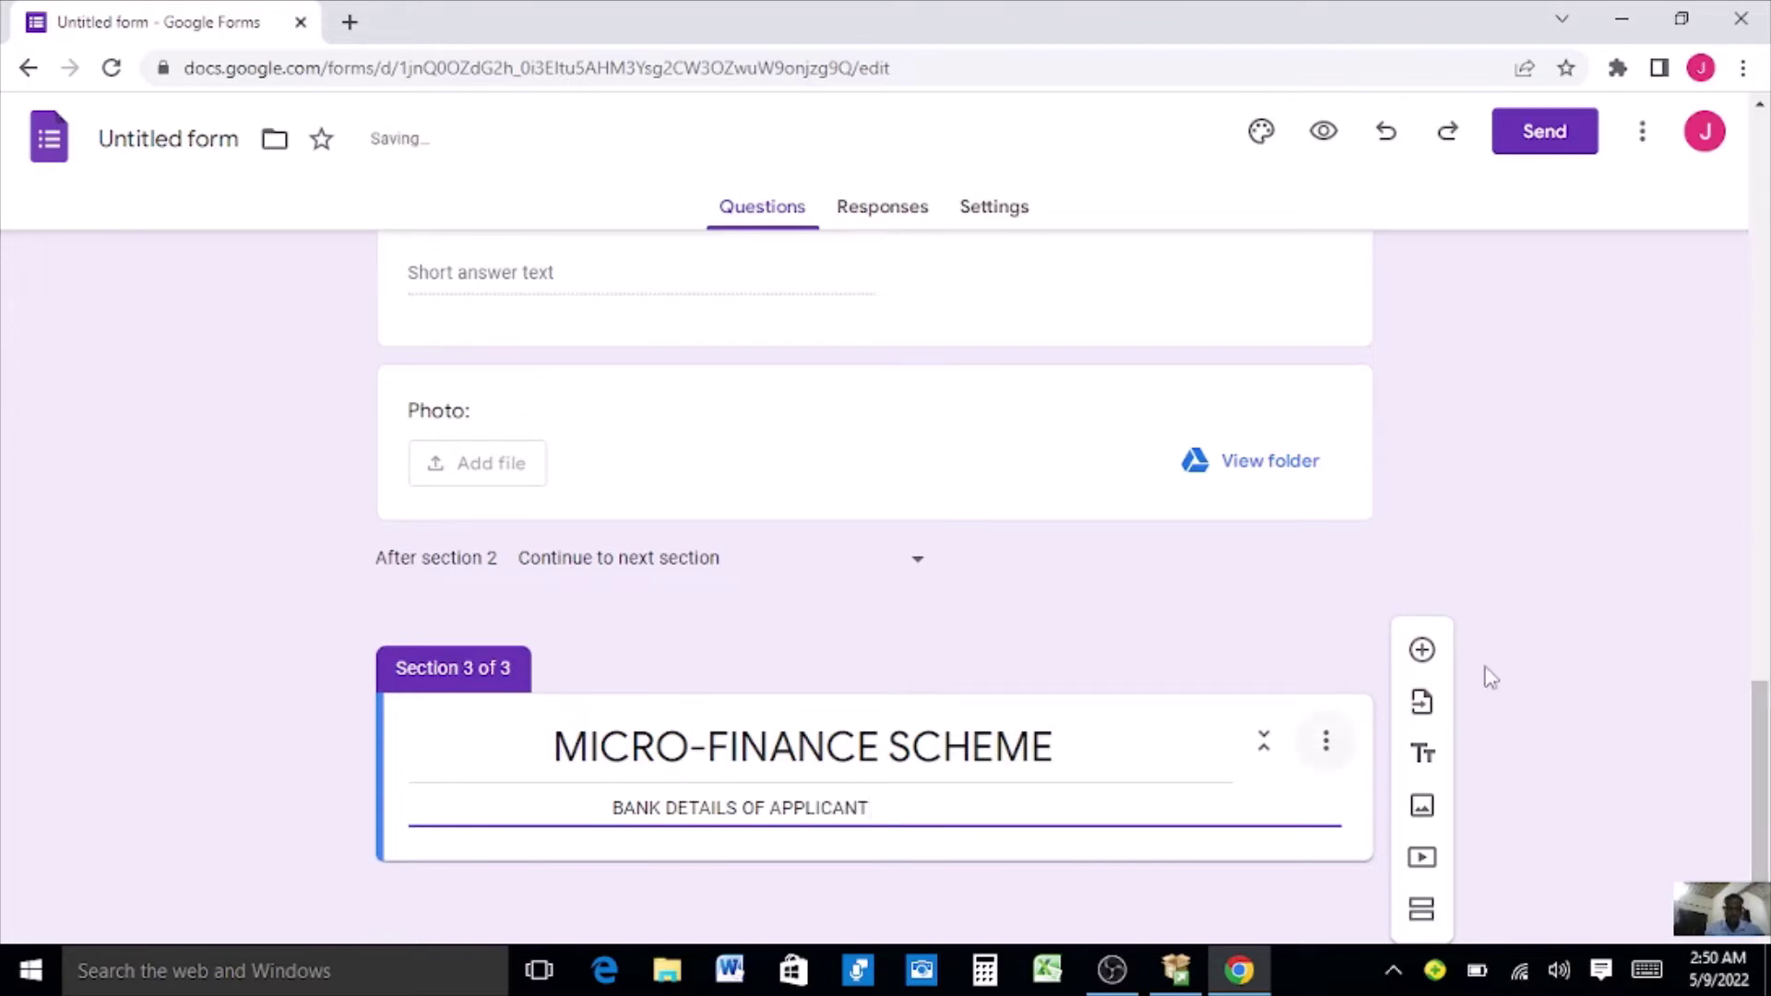
left_click(600, 805)
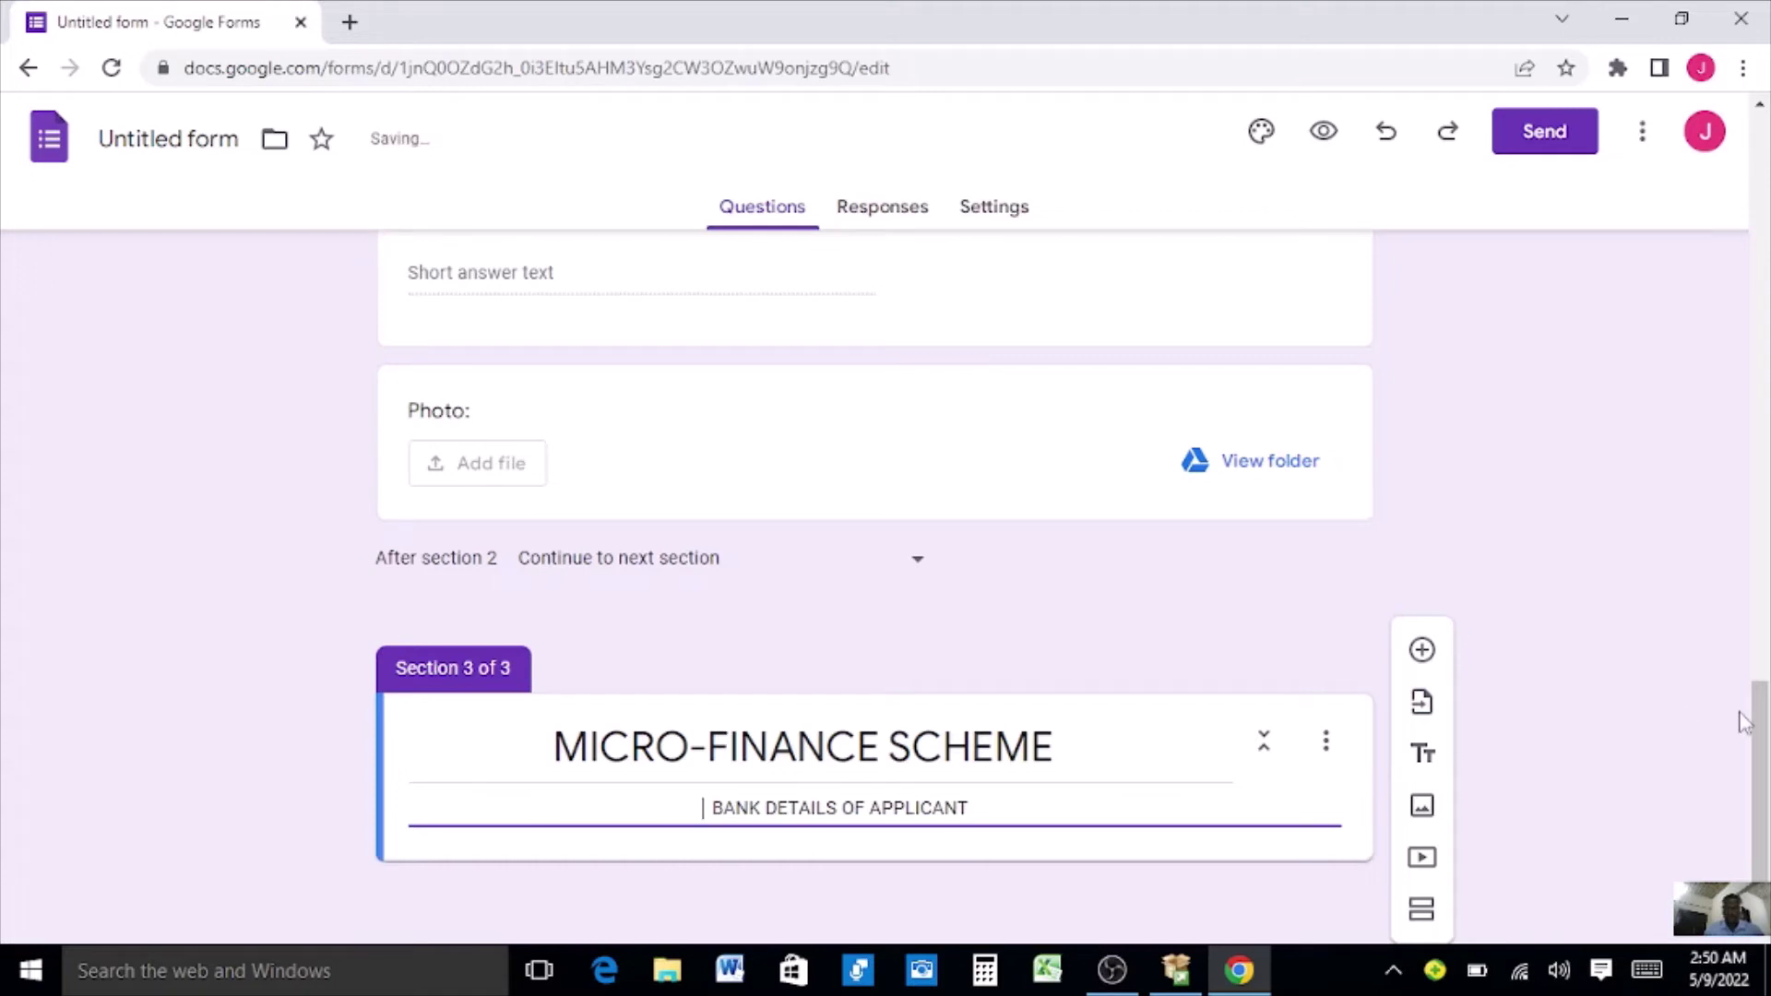
Add a first question to the bank details section and label it "Account Name:" as a short-answer question.
left_click(1423, 652)
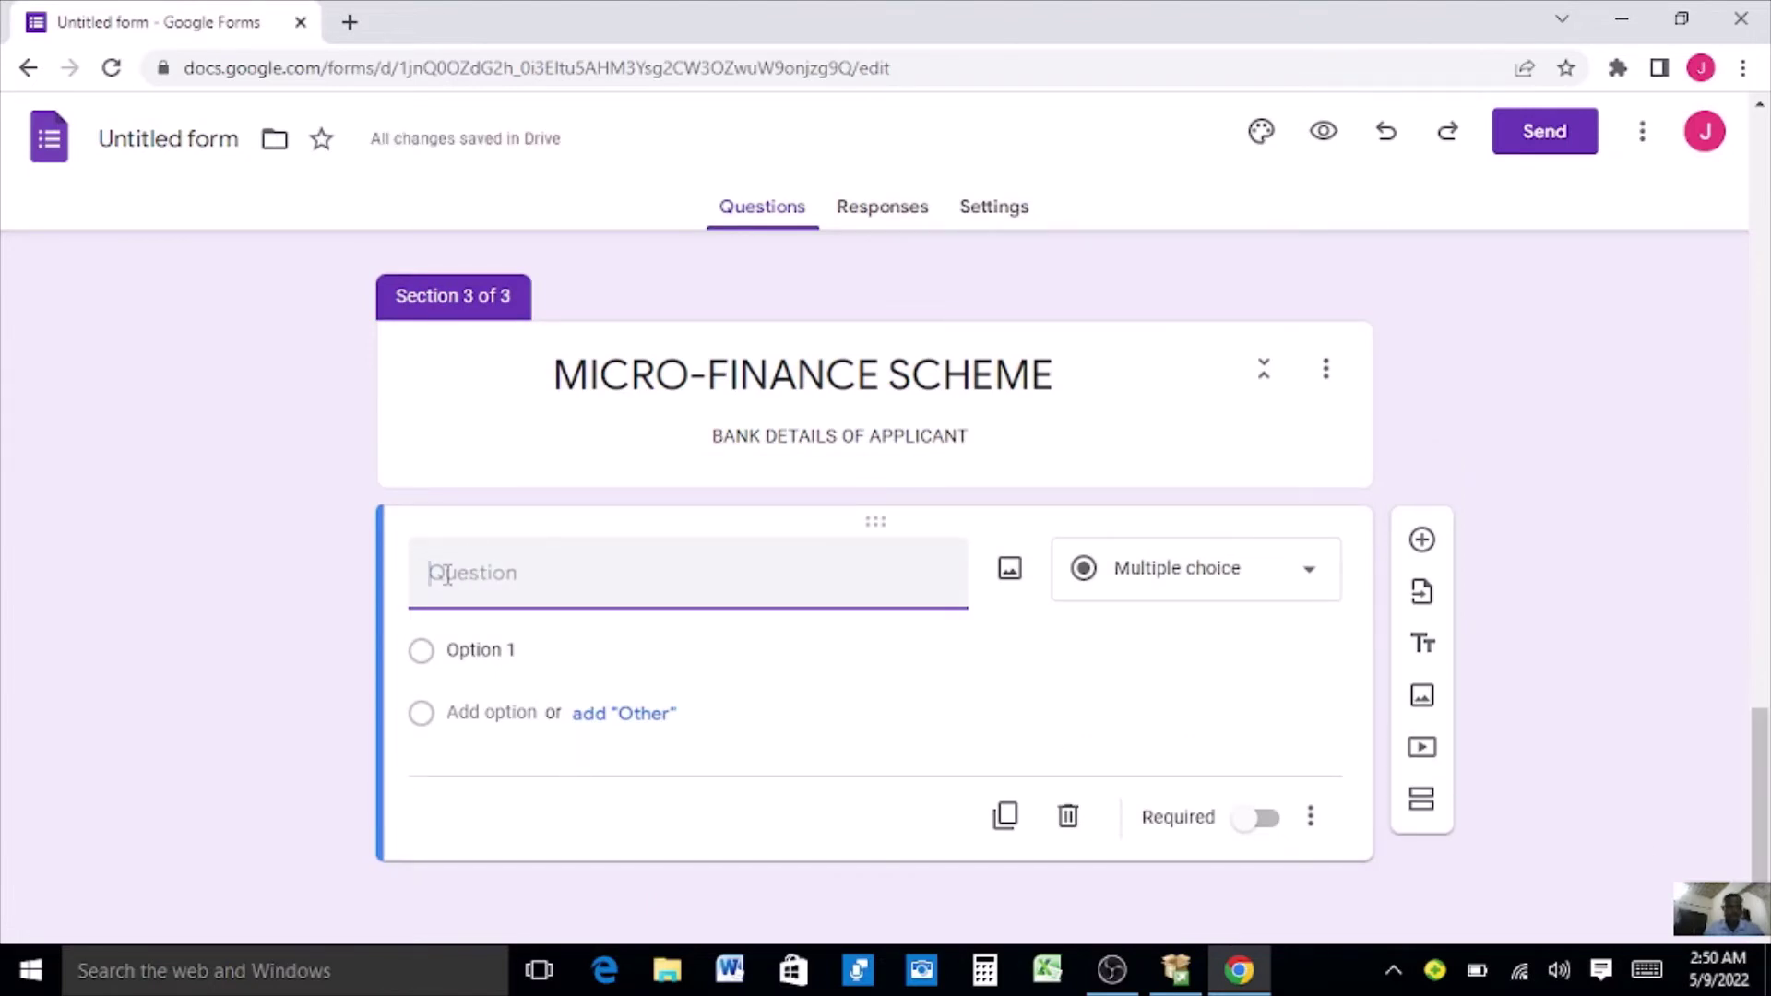
type("a")
key("BackSpace")
type("A")
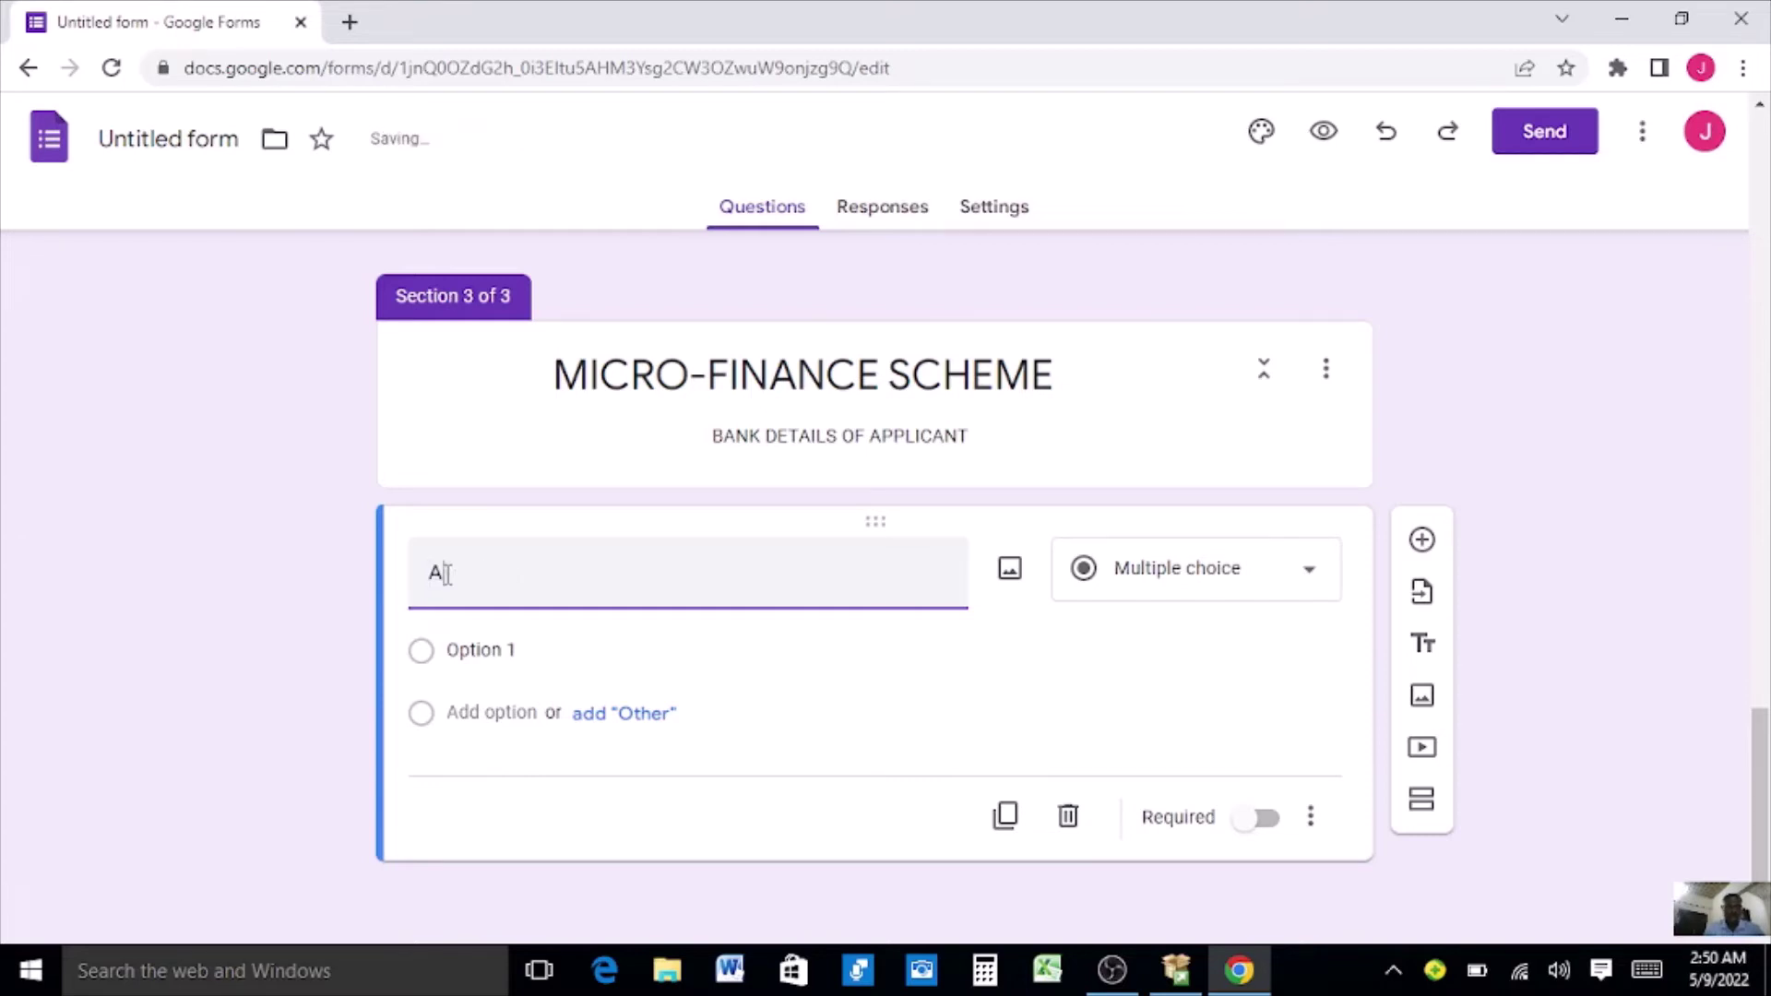
type("ccount Name:")
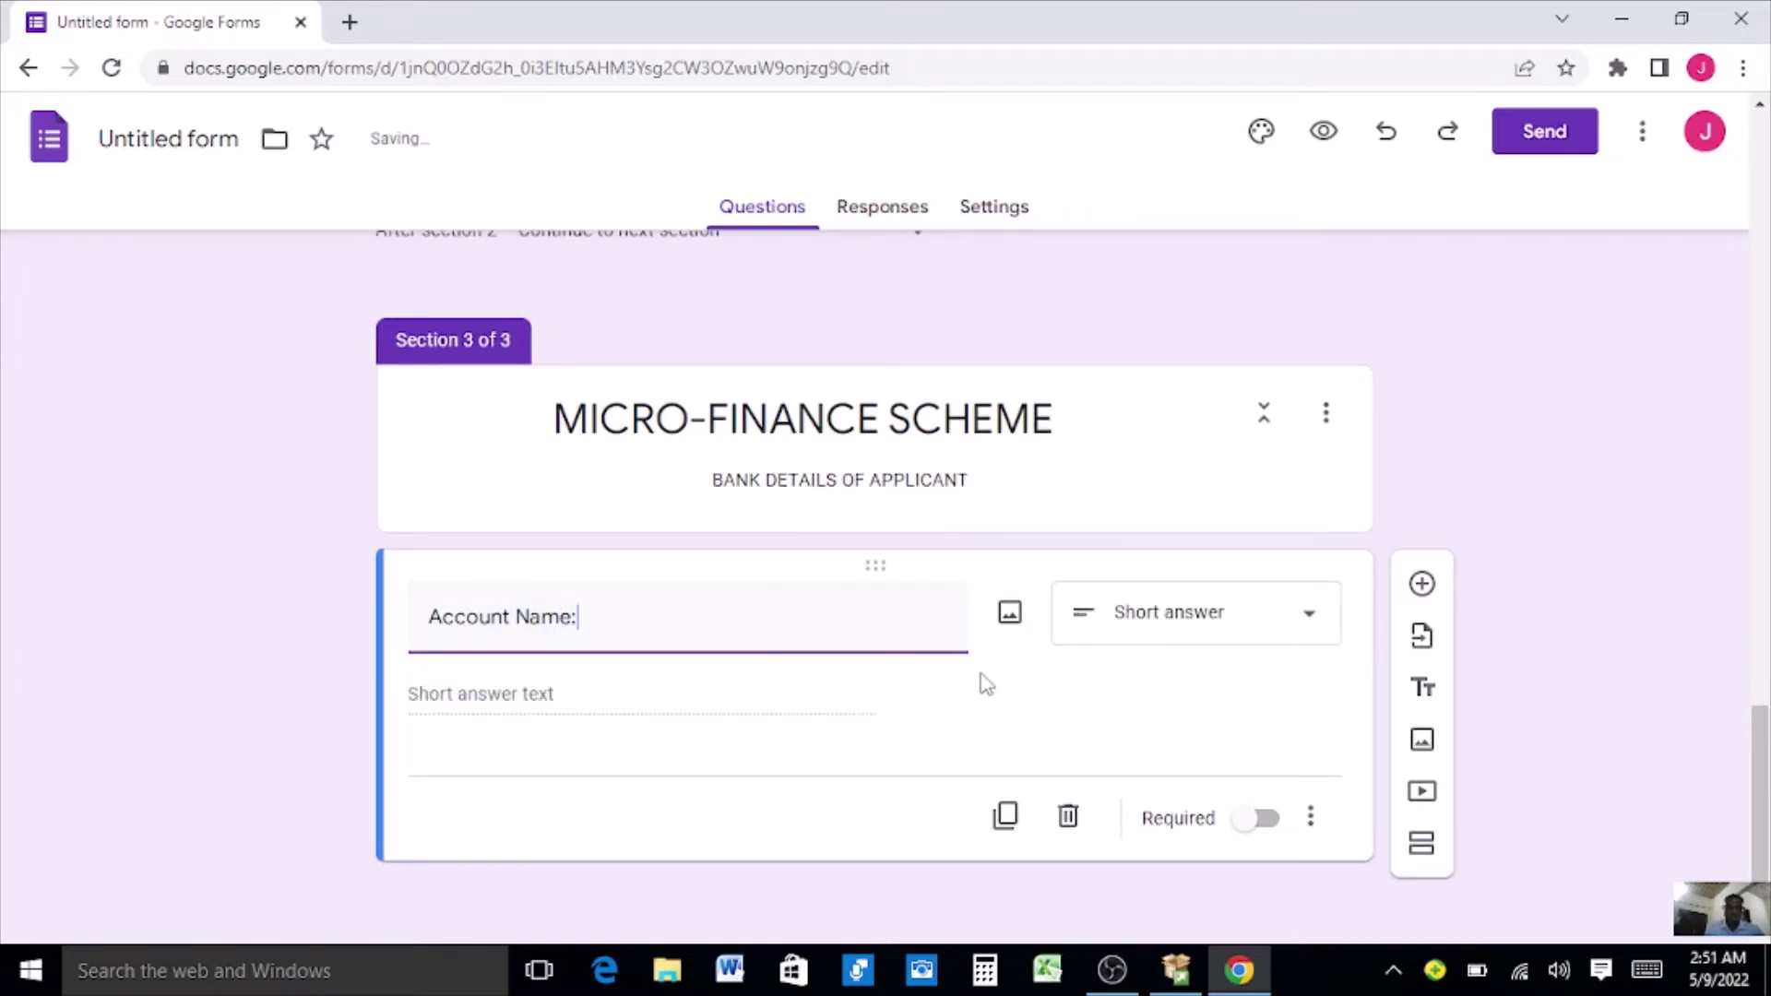
Add a second question to the bank details section and label it "Account Number:" as a short-answer question.
left_click(1424, 591)
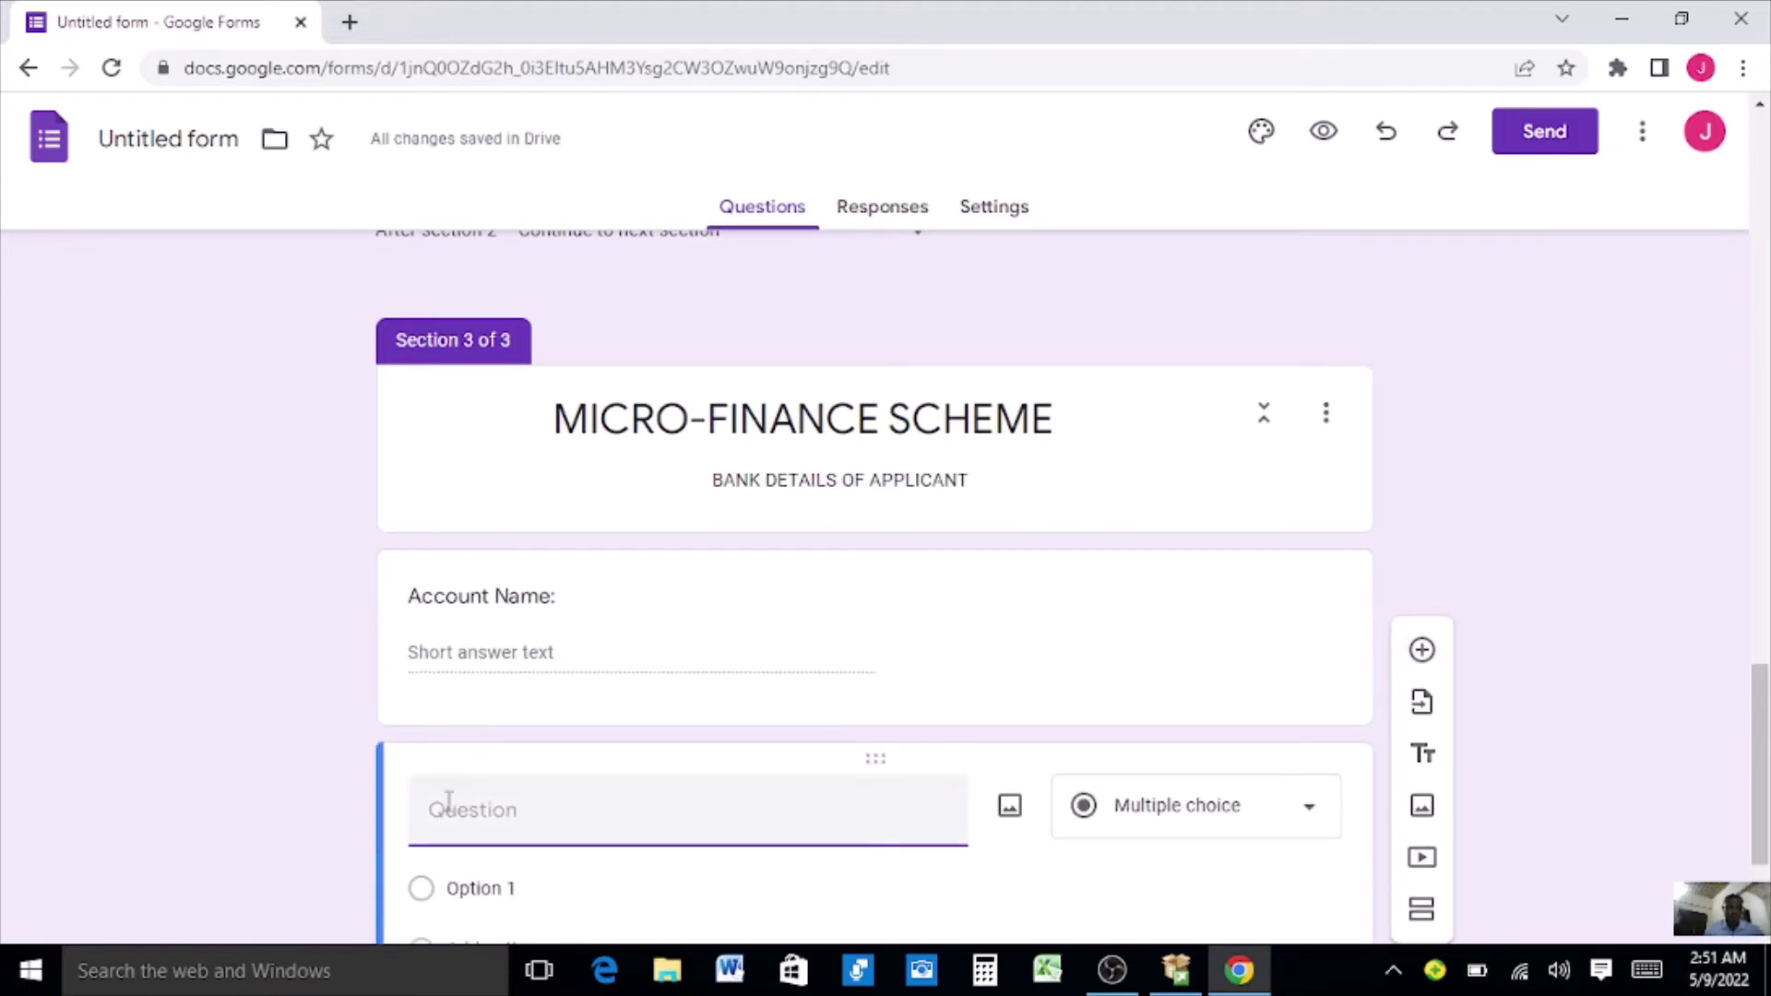
type("Bank")
key("BackSpace")
key("BackSpace")
key("BackSpace")
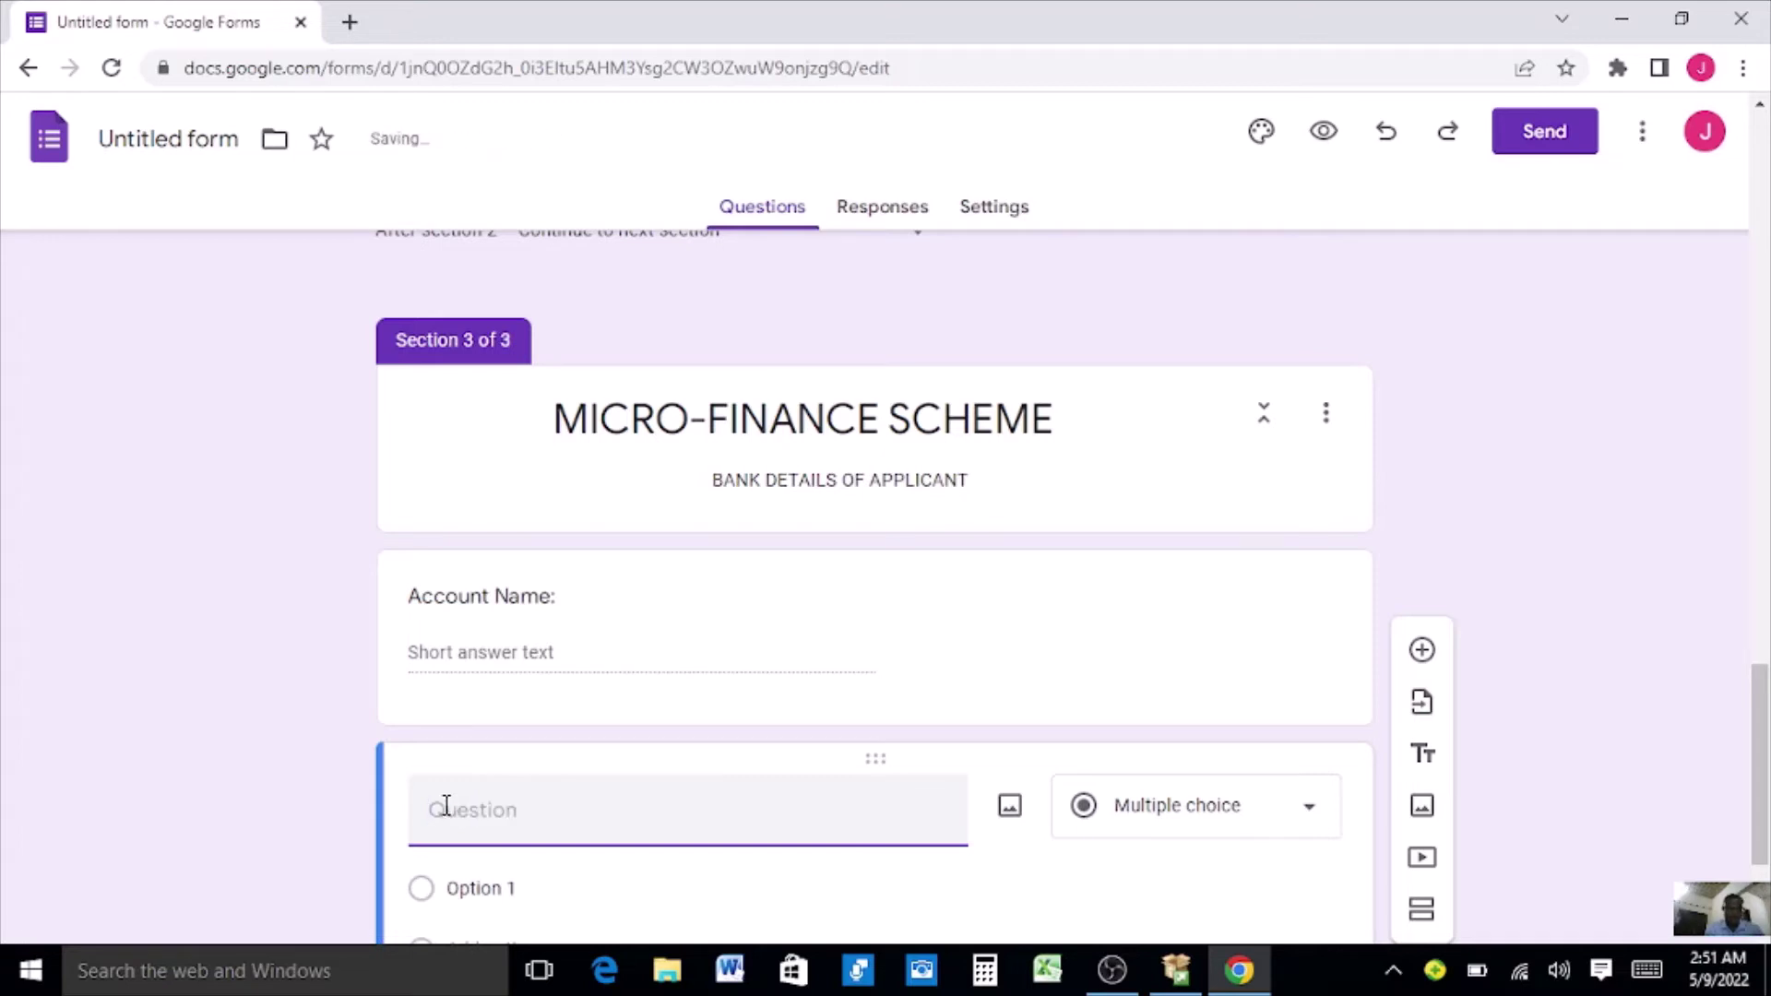
type("Account")
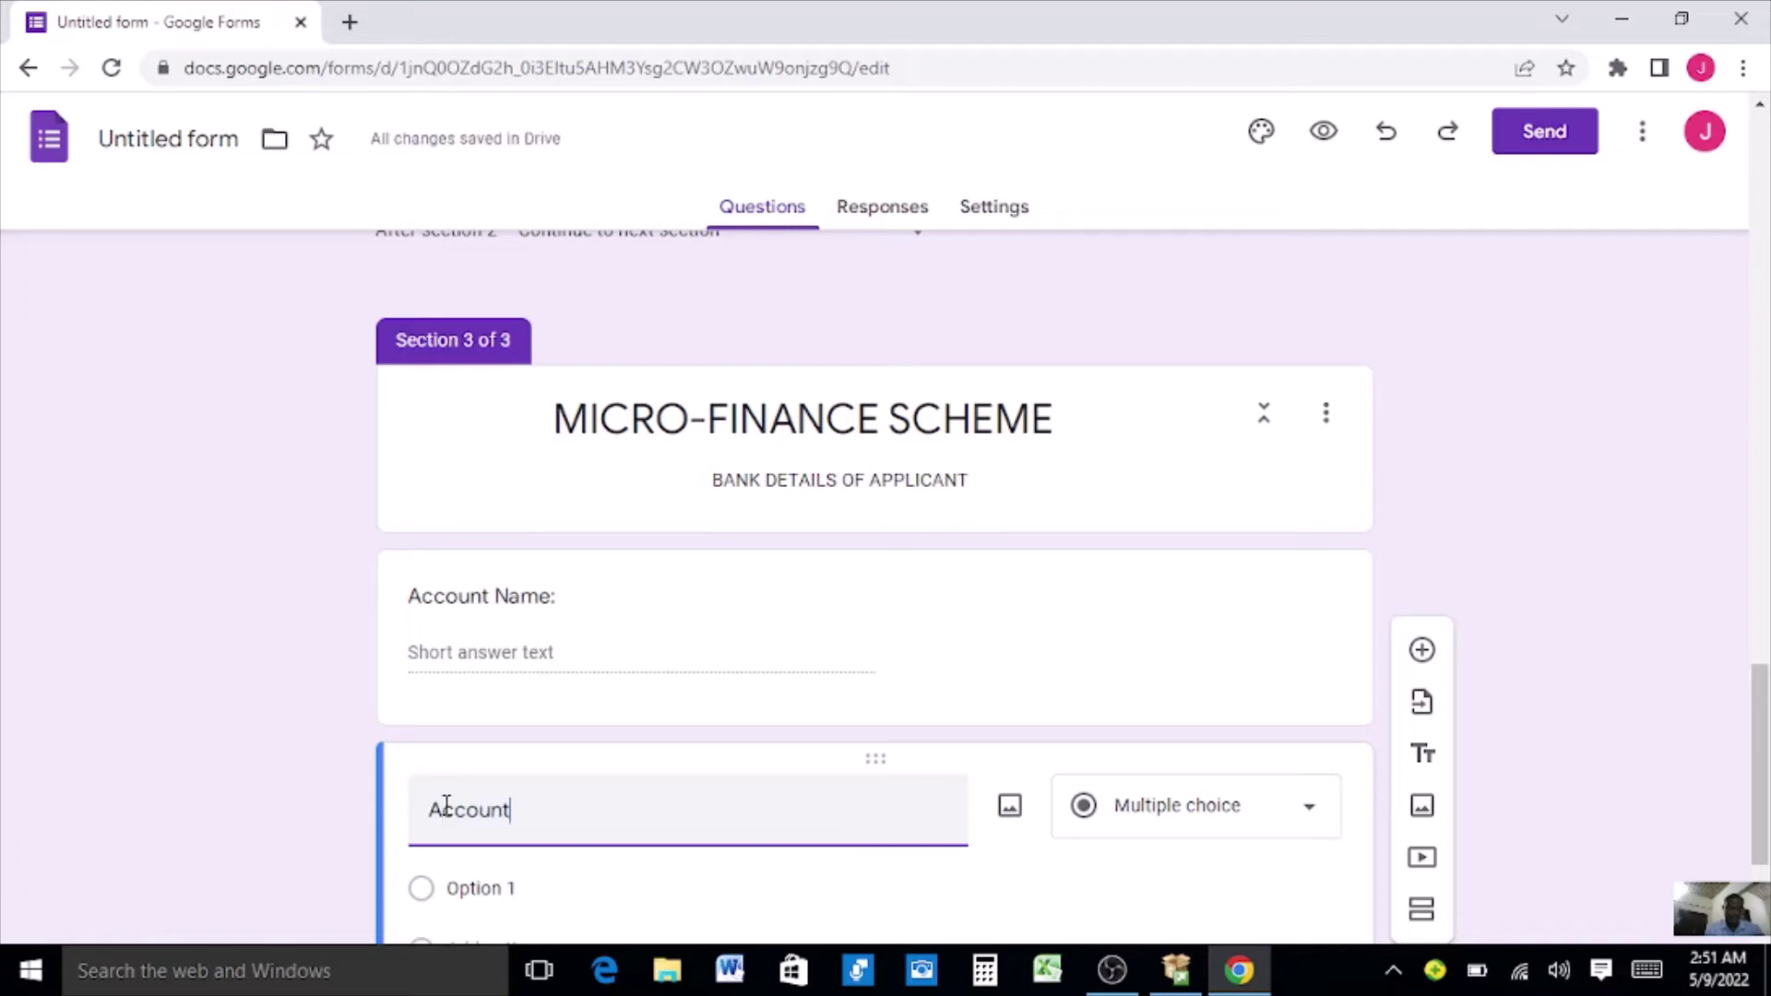
type(" Number:")
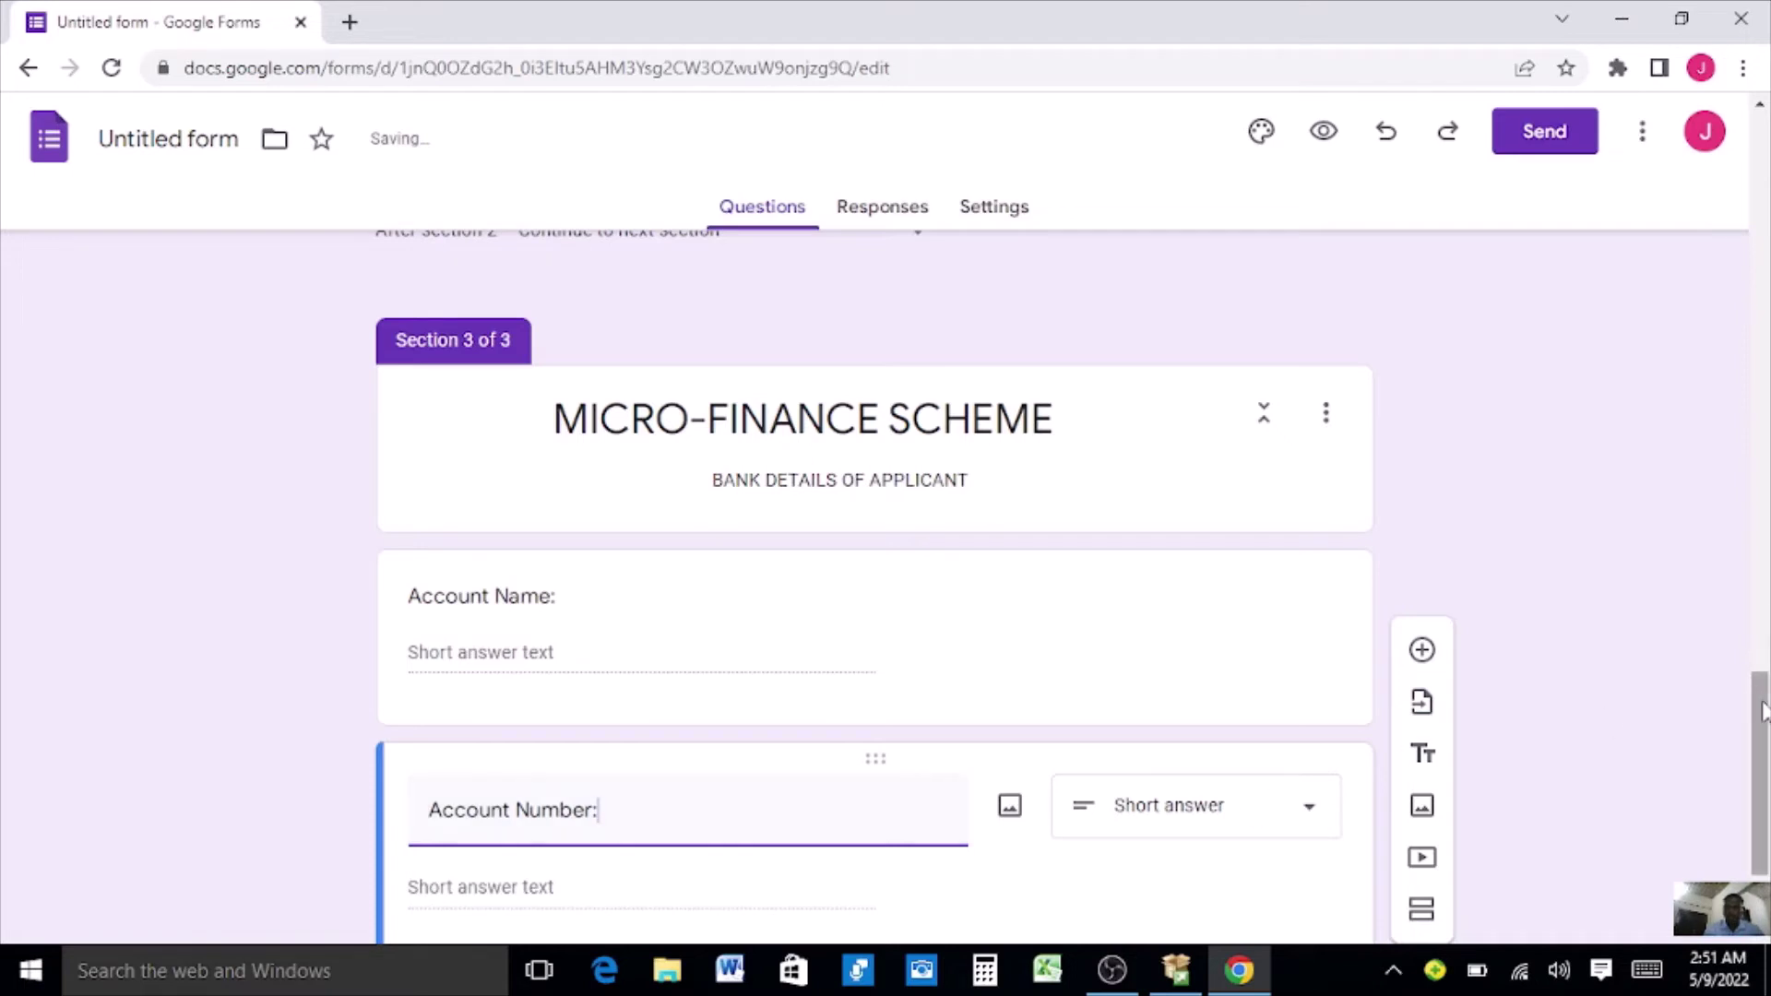
Add a multiple-choice question labelled "Bank:" below Account Number, with "UBA" as its first option.
scroll(1762, 711, "down", 2)
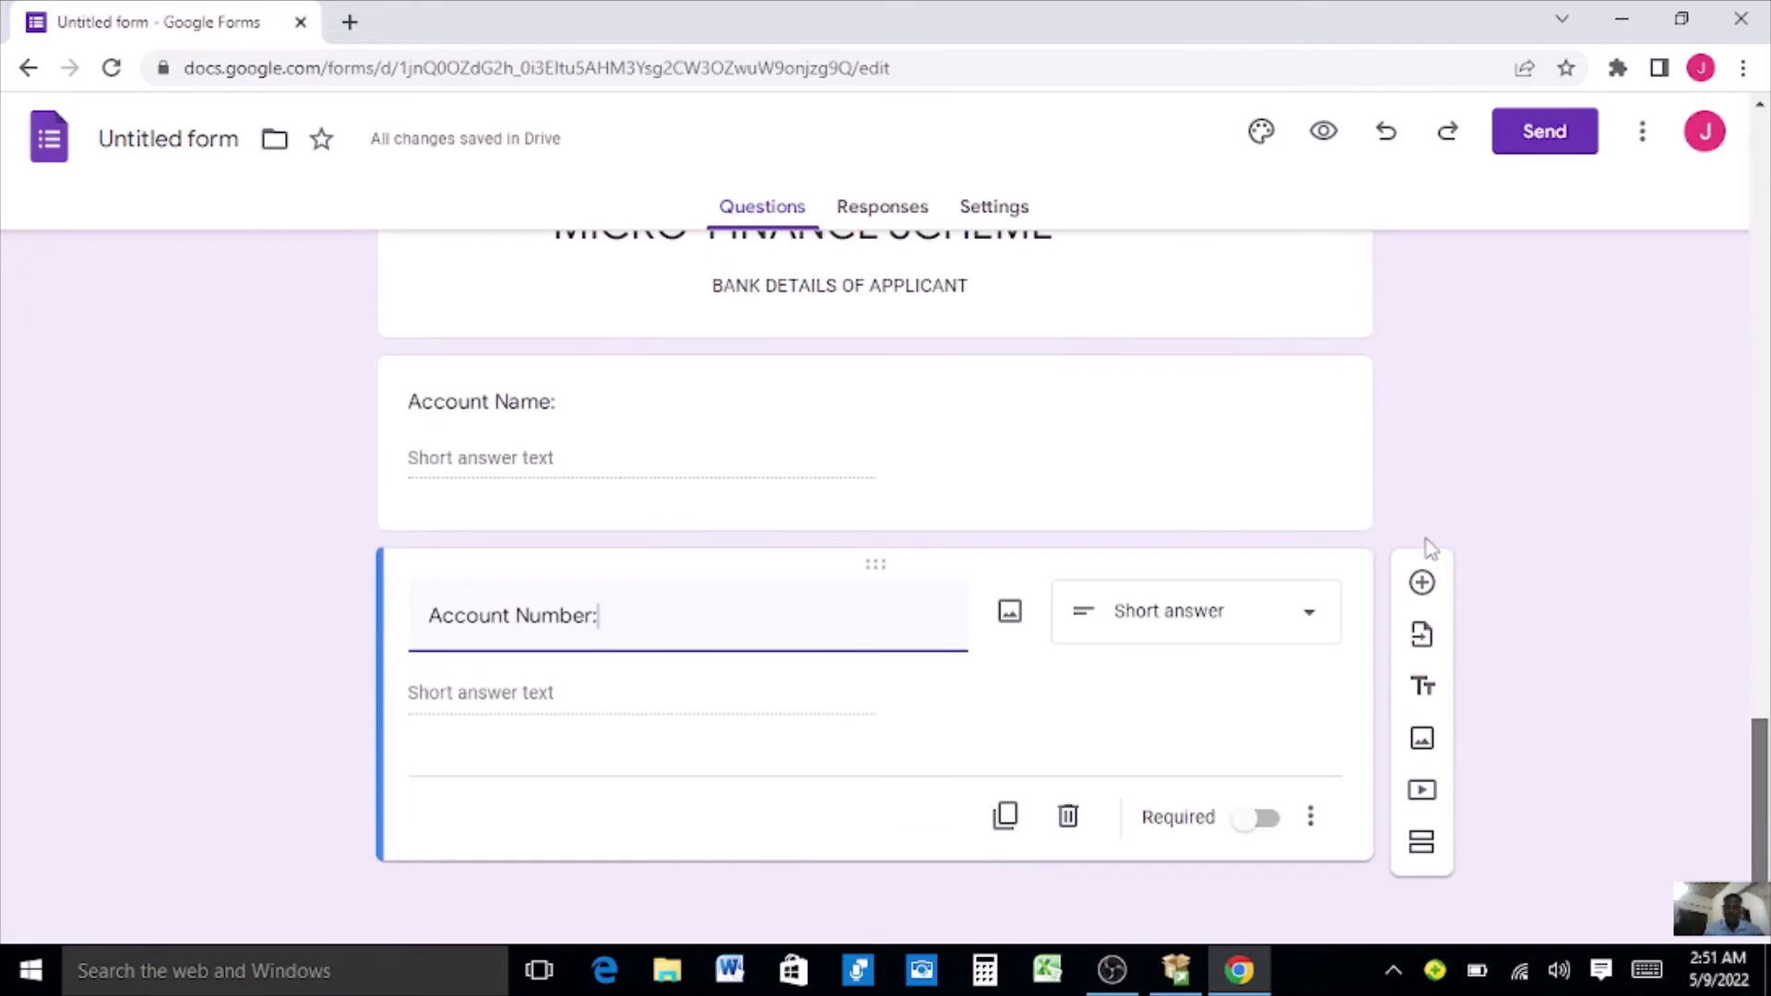
left_click(1422, 582)
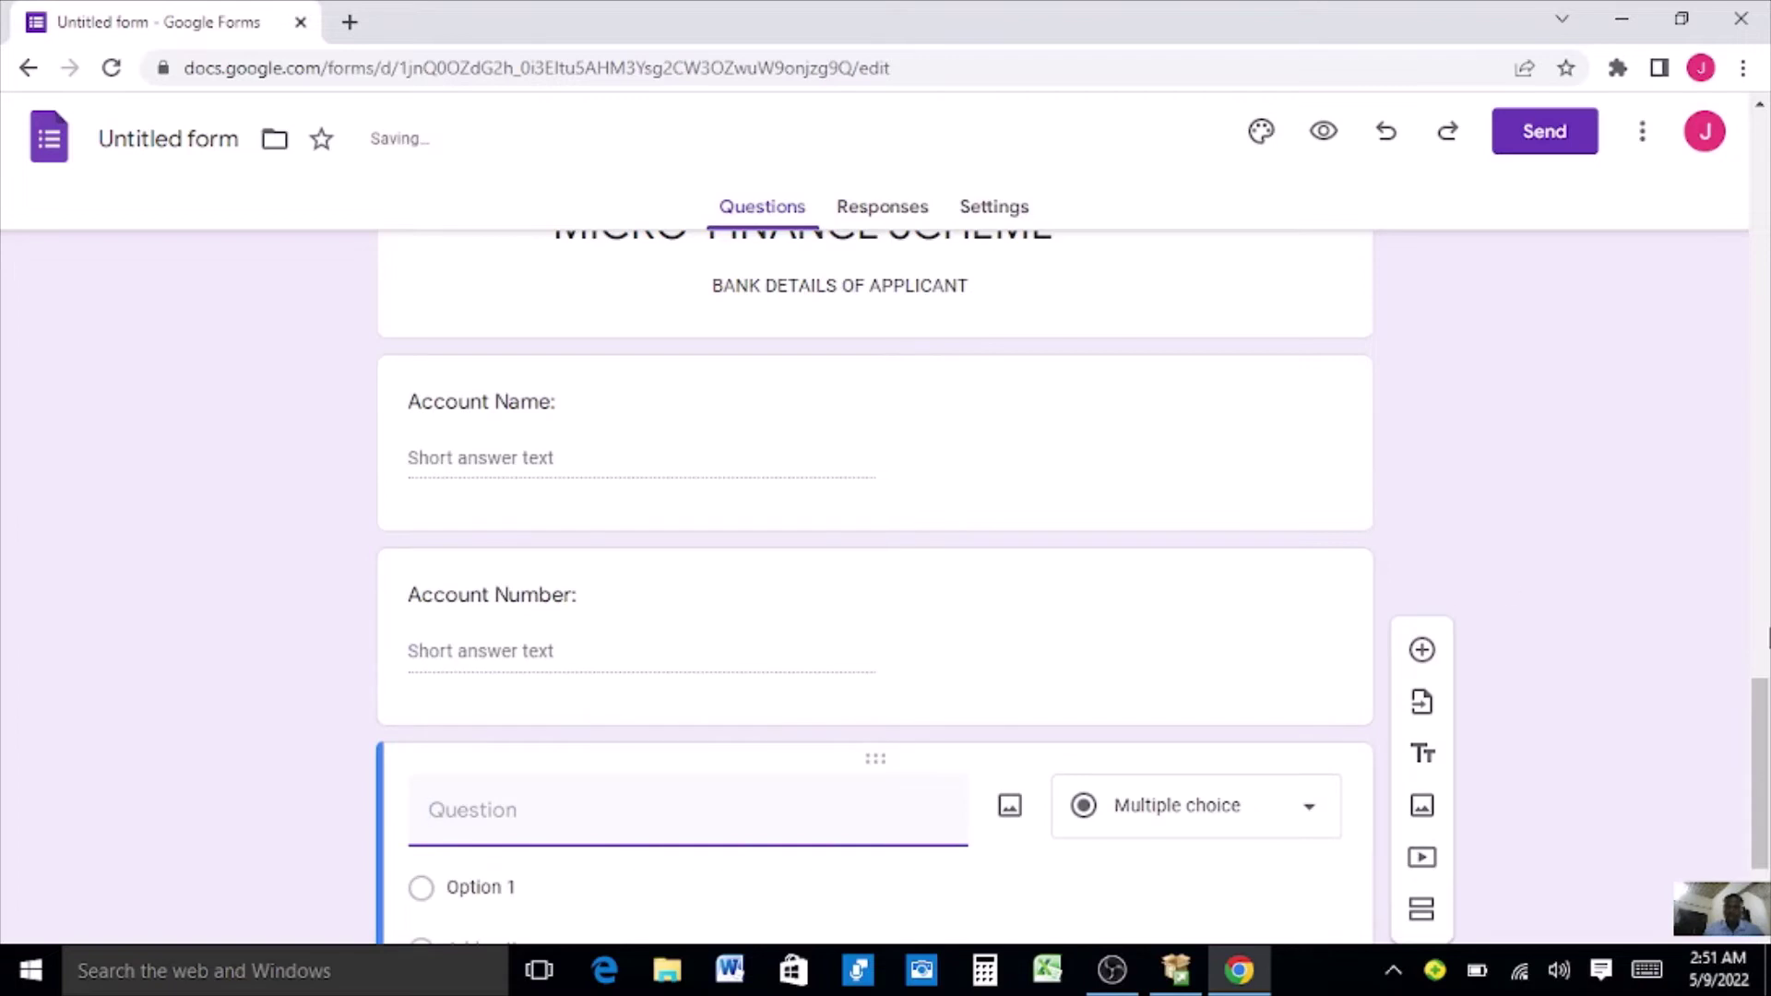
scroll(1762, 687, "down", 3)
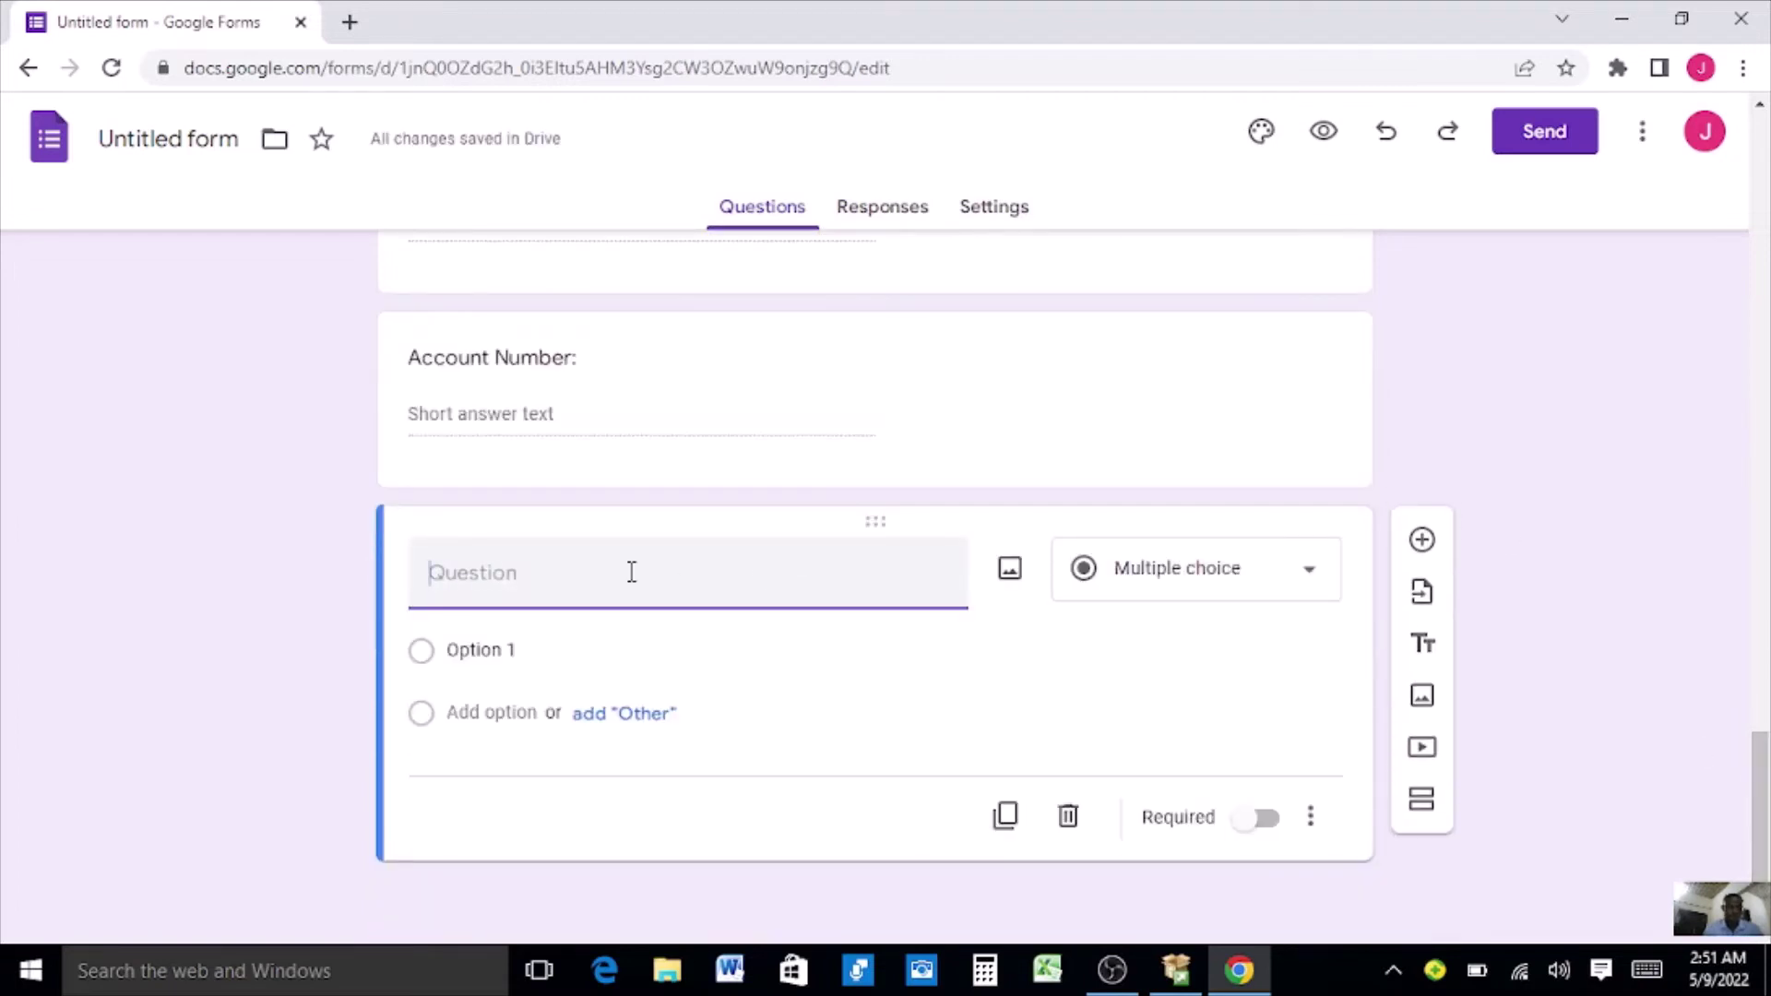
type("Bank:")
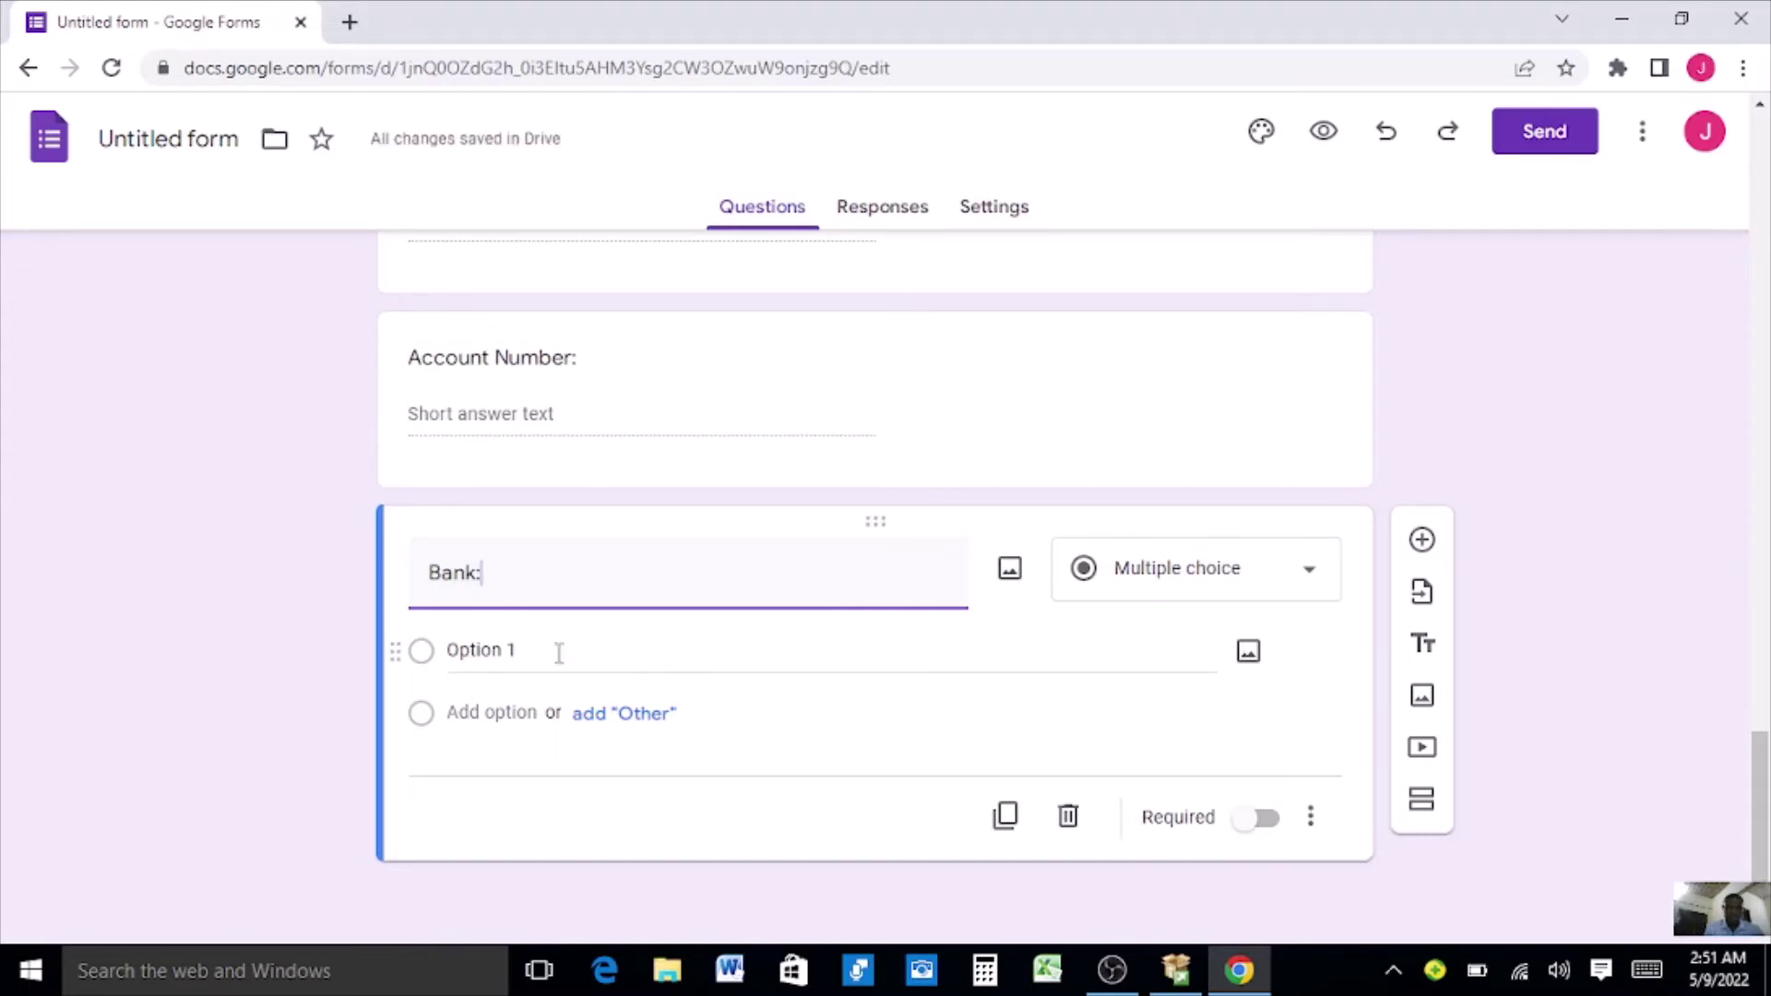
left_click(450, 652)
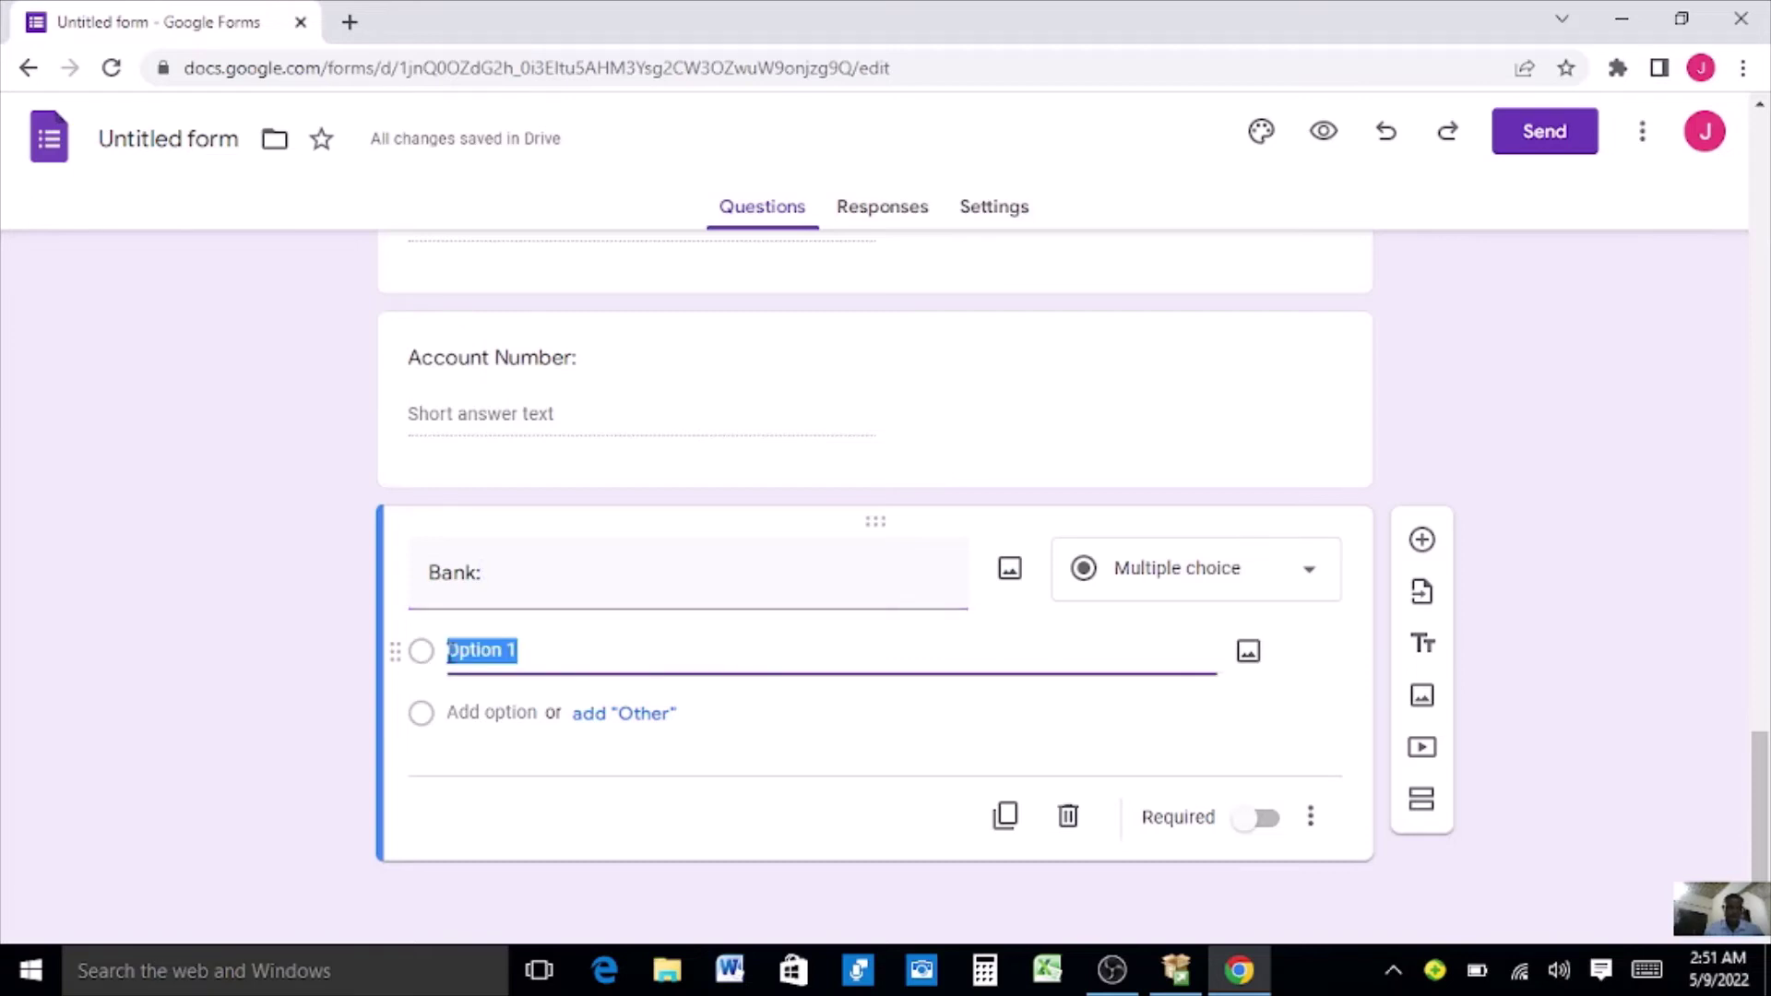
type("UBA")
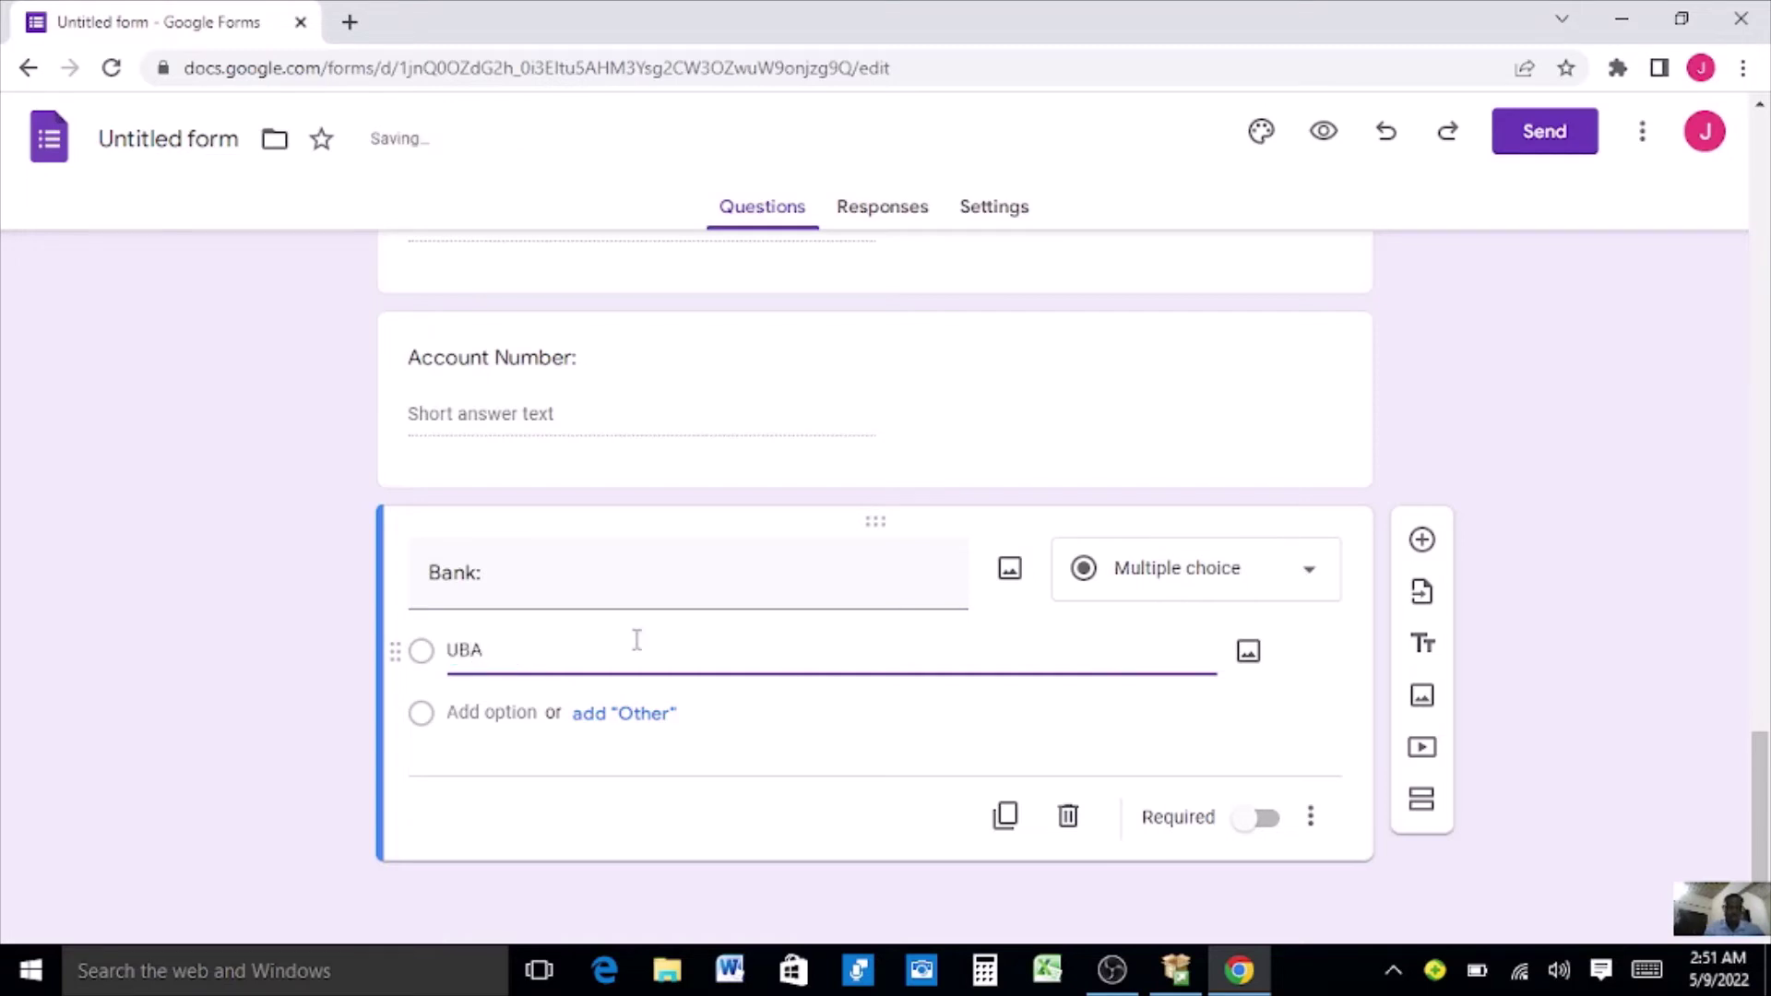
left_click(447, 729)
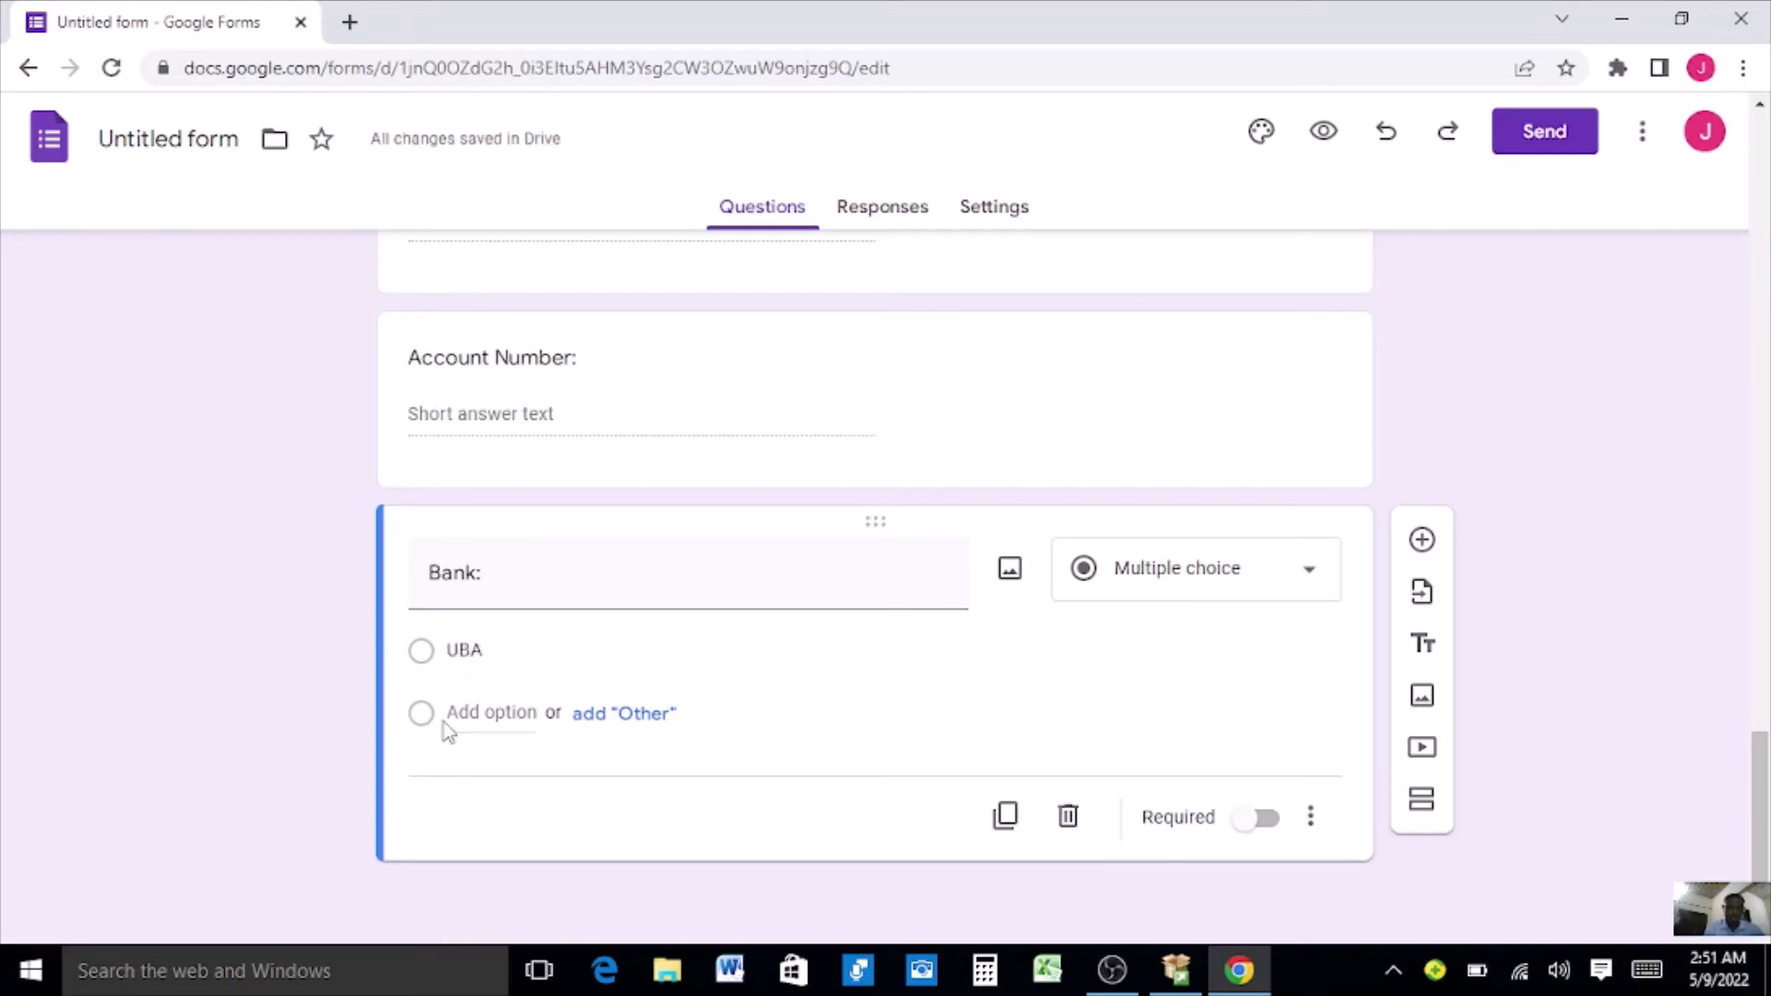
left_click(595, 726)
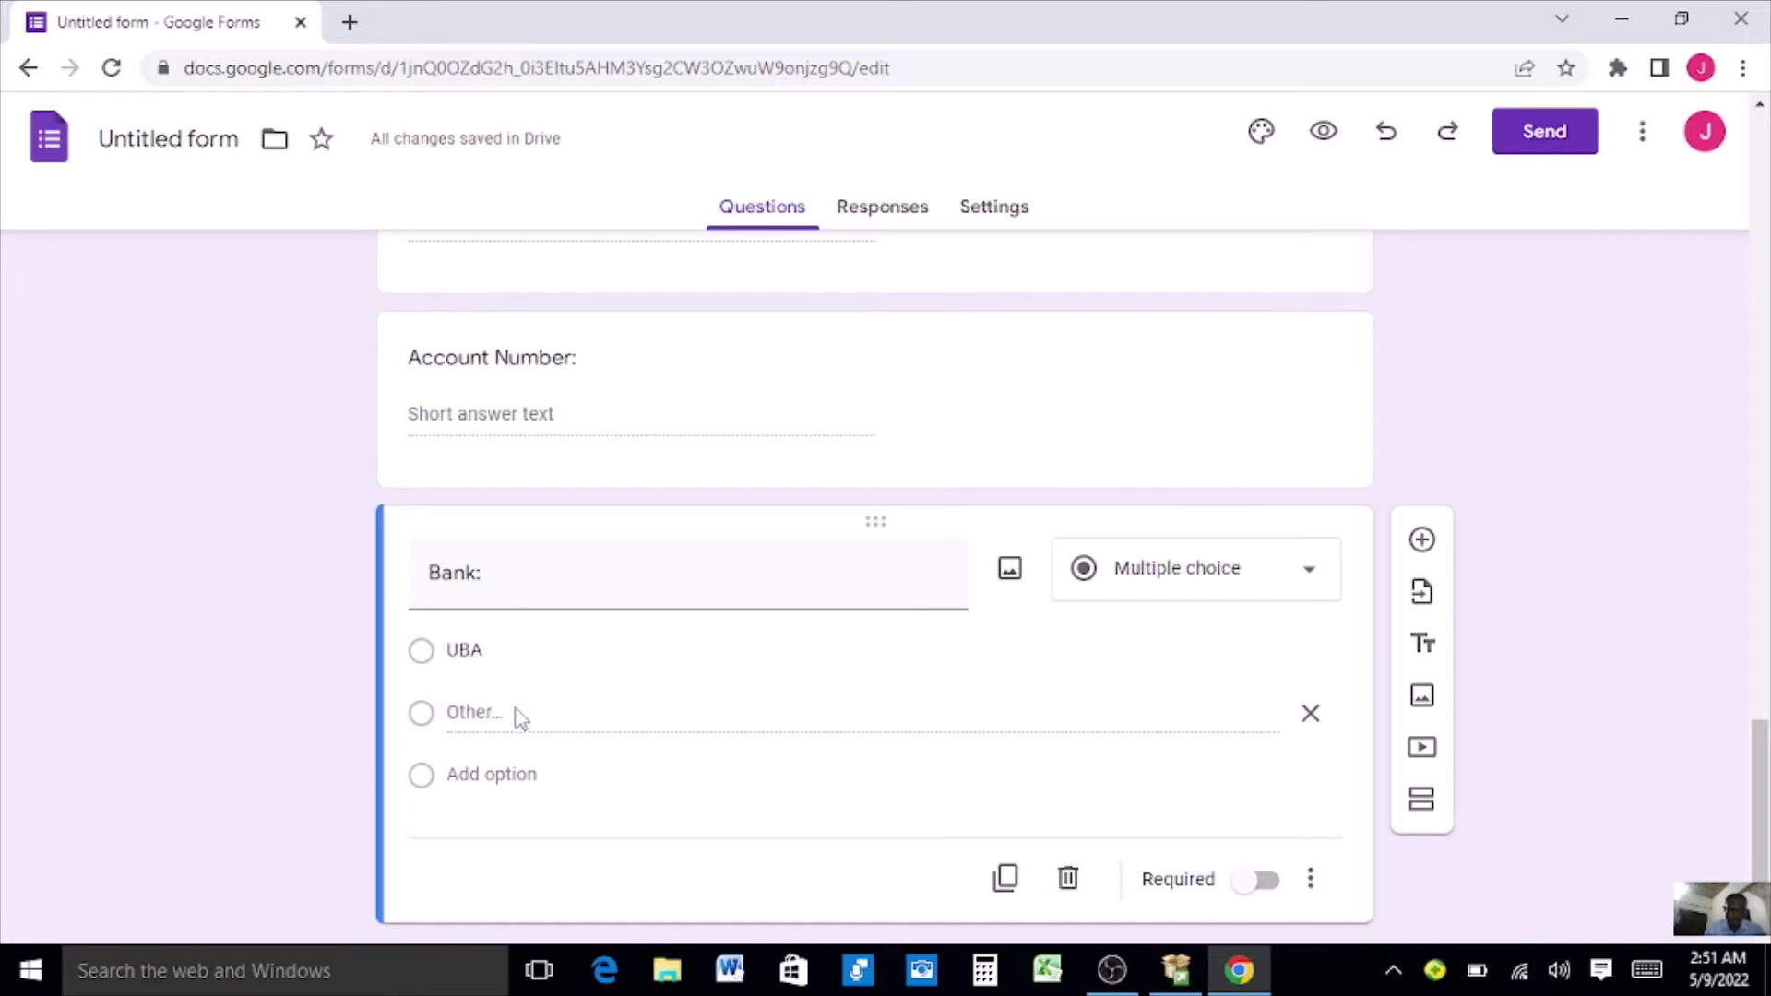
left_click(1311, 715)
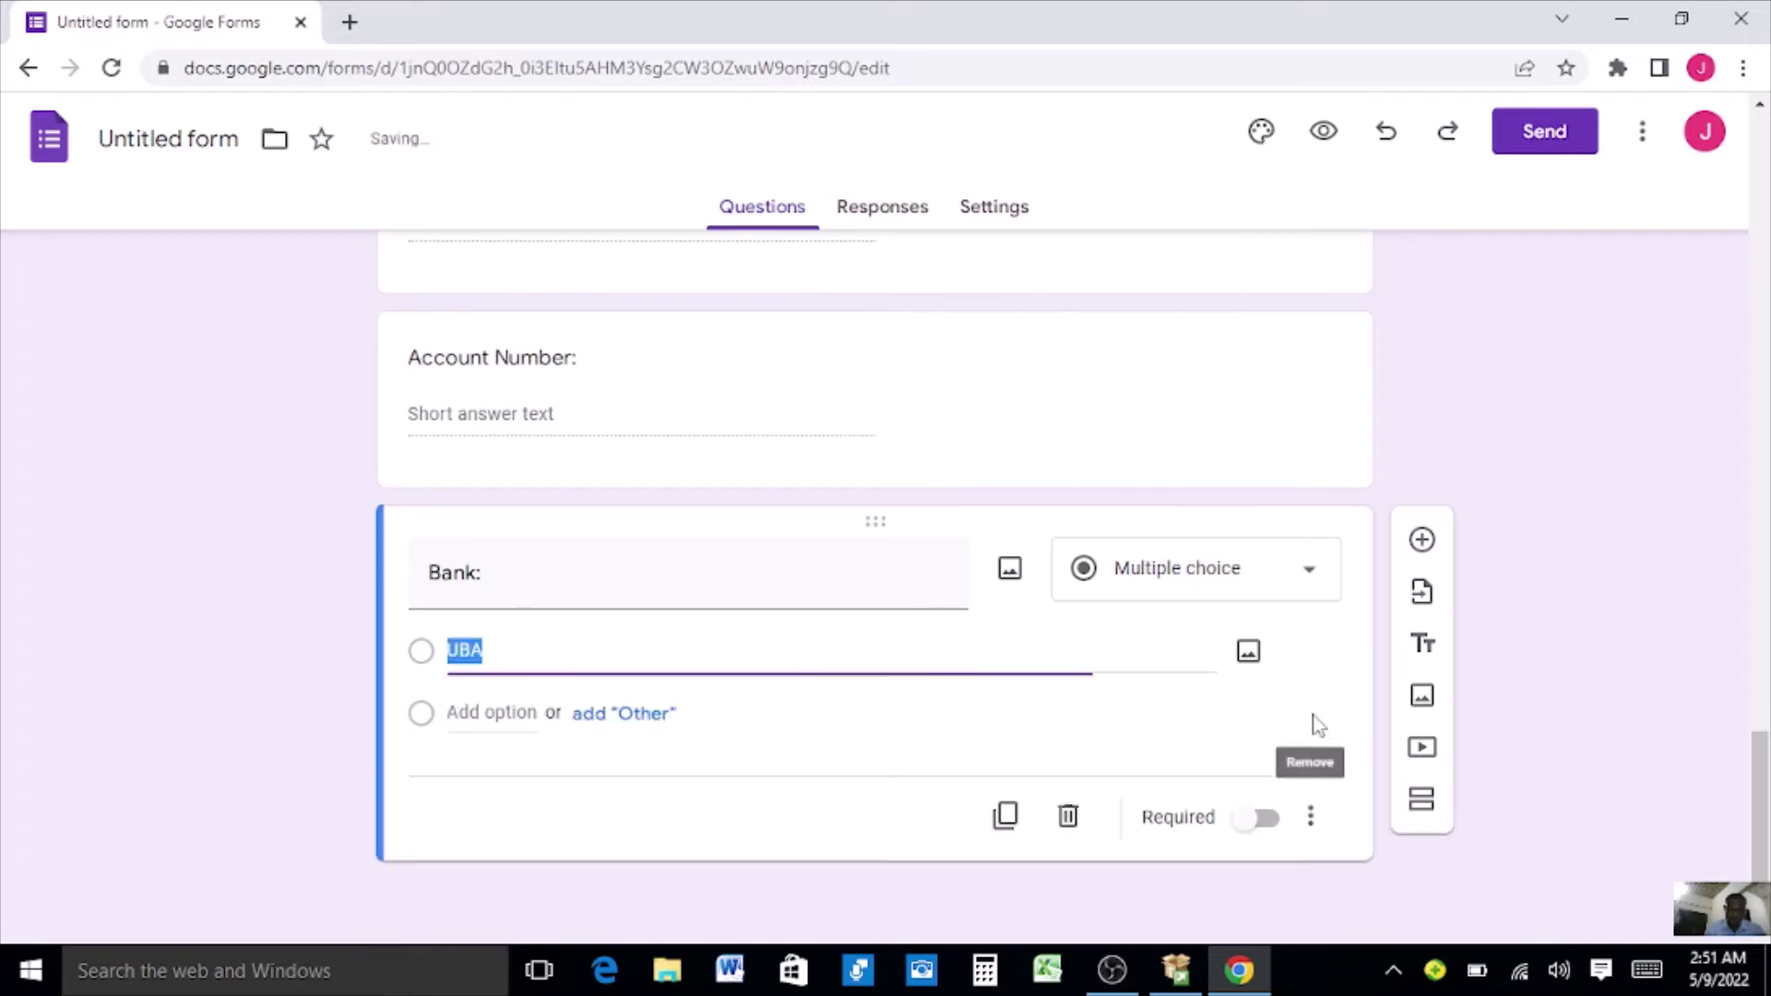
Add "Access Bank" and "GTB" as the second and third options of the Bank question.
left_click(514, 712)
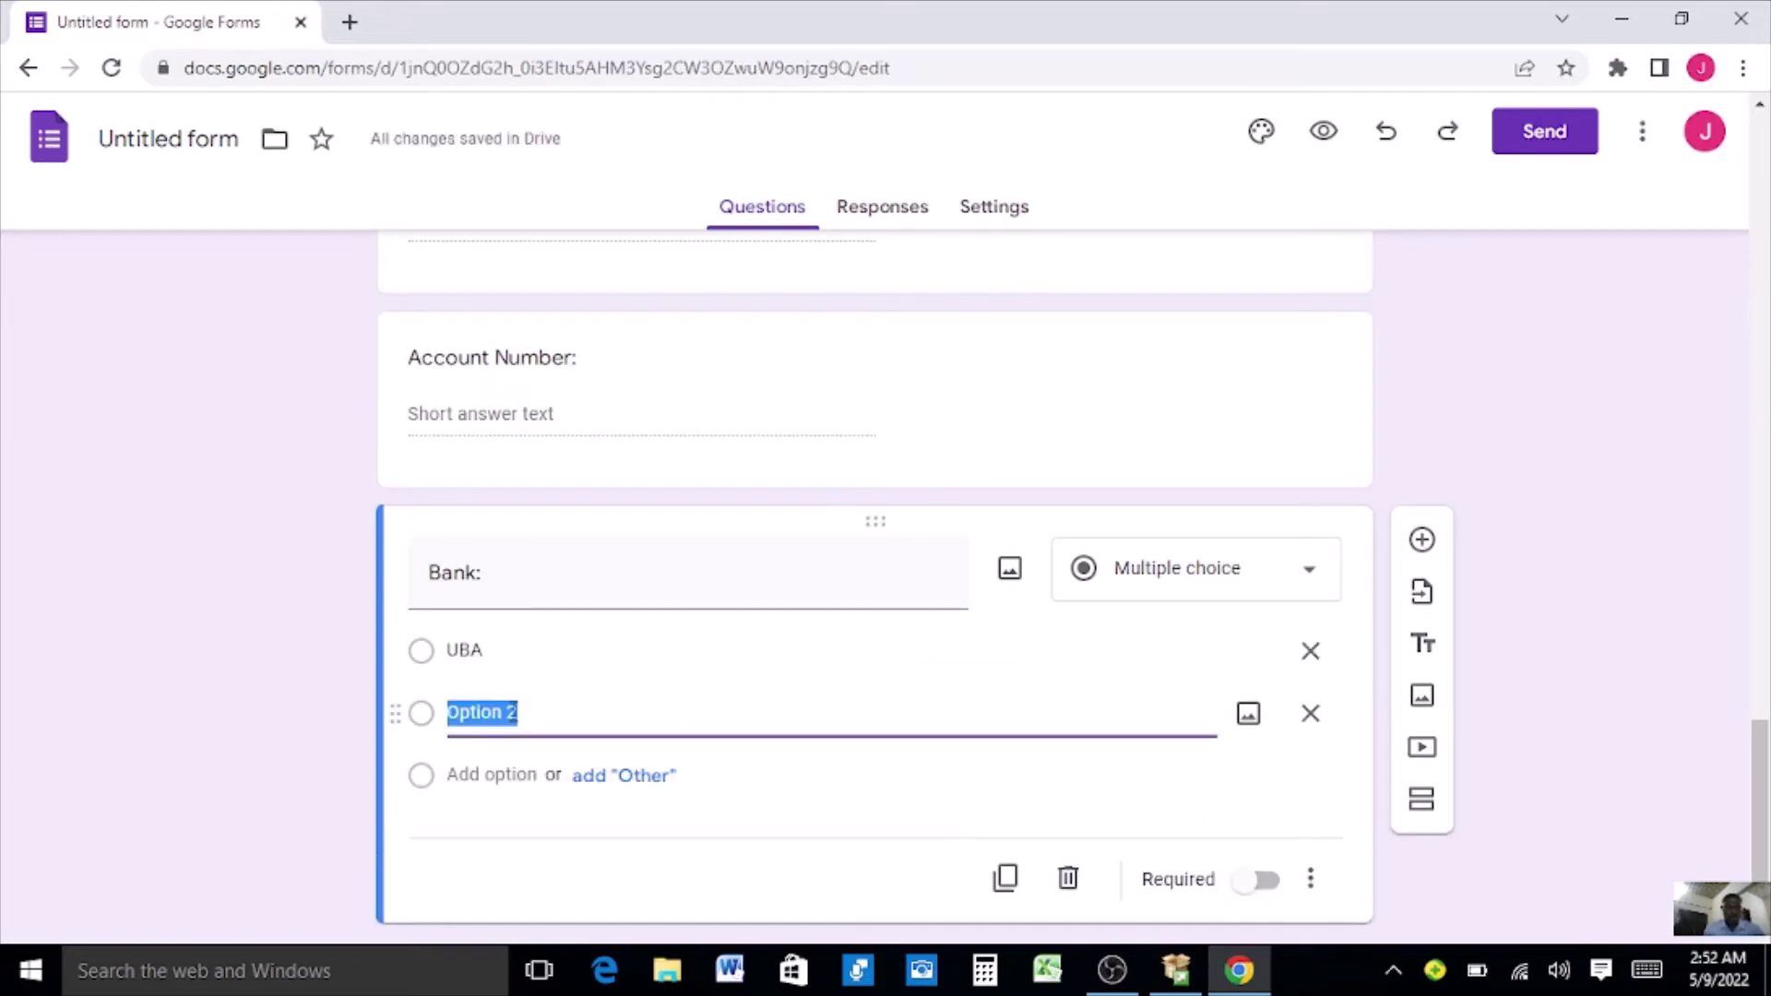
type("Access")
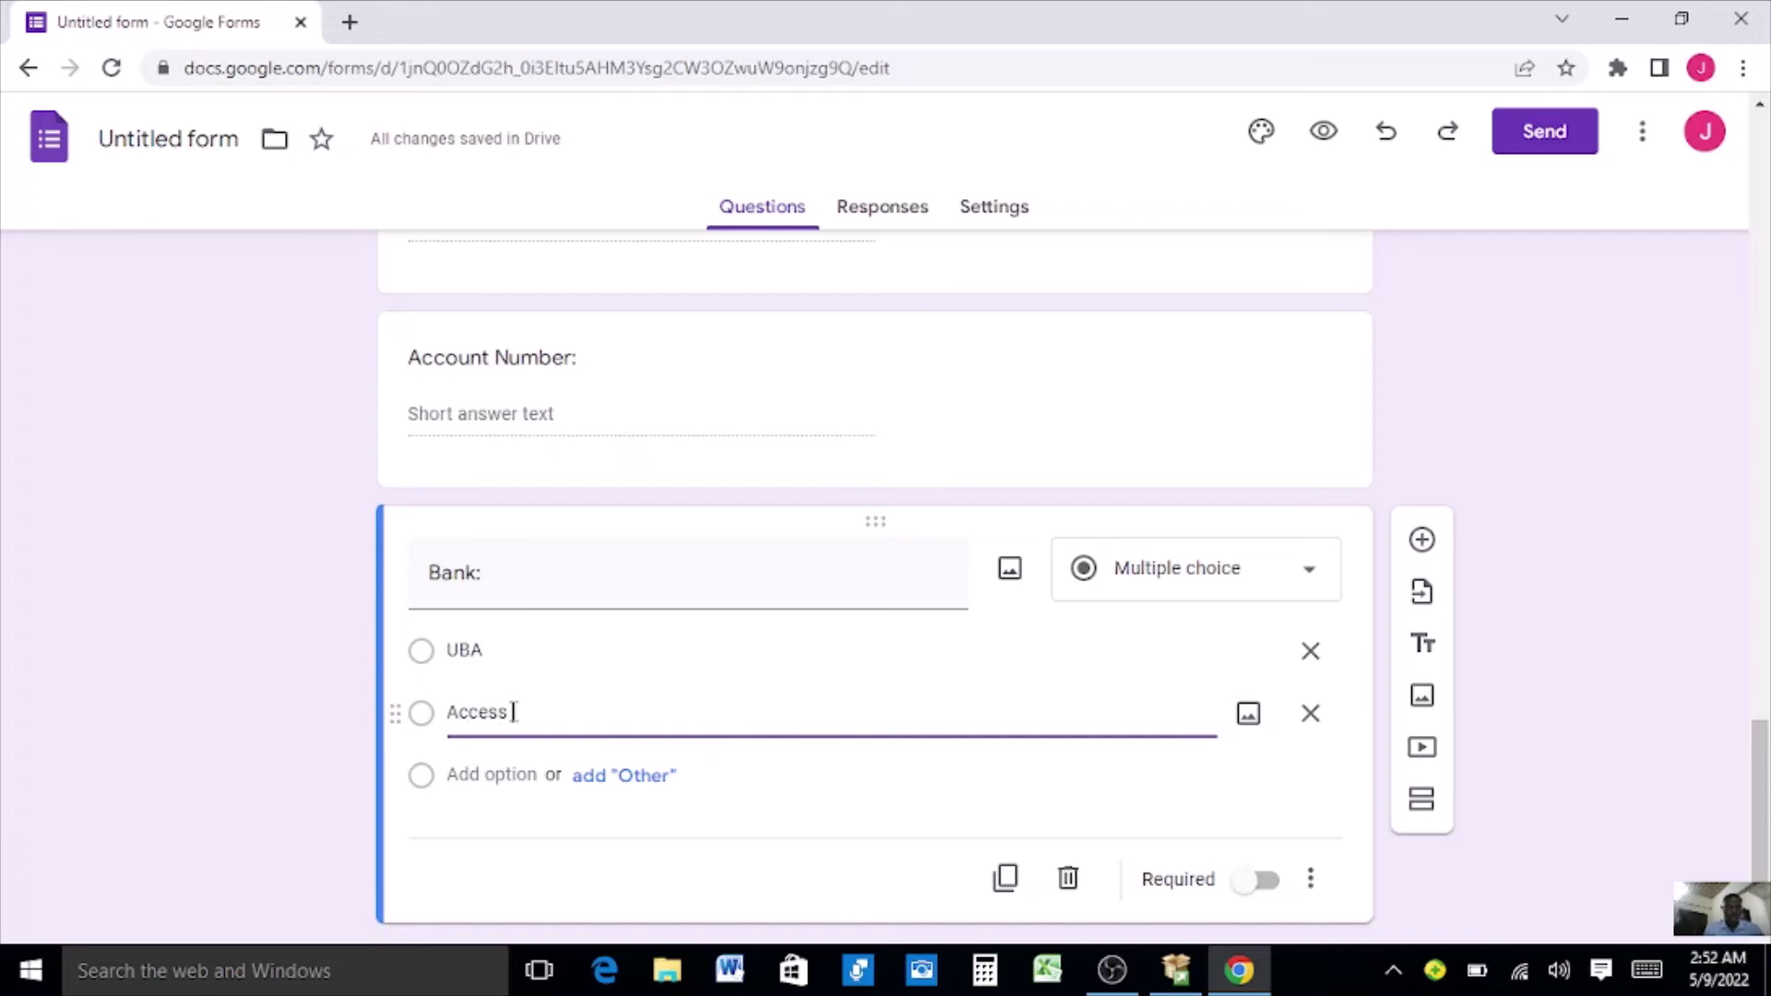
type(" Bank")
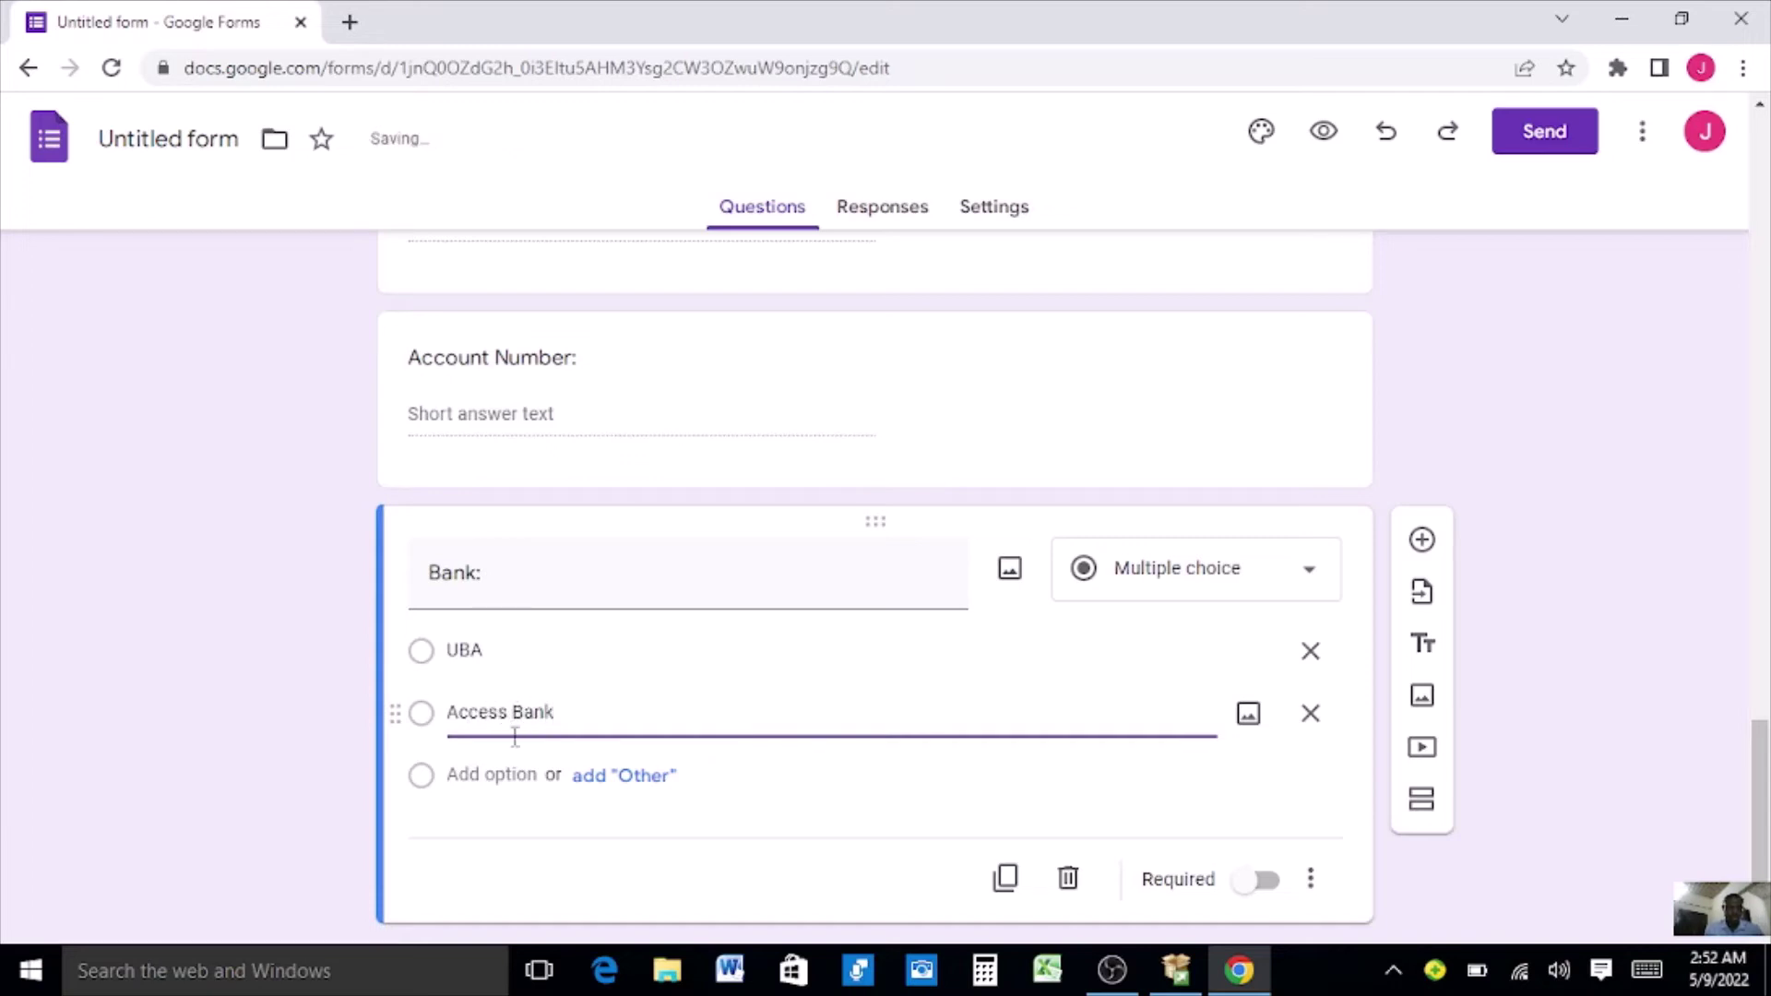
left_click(464, 775)
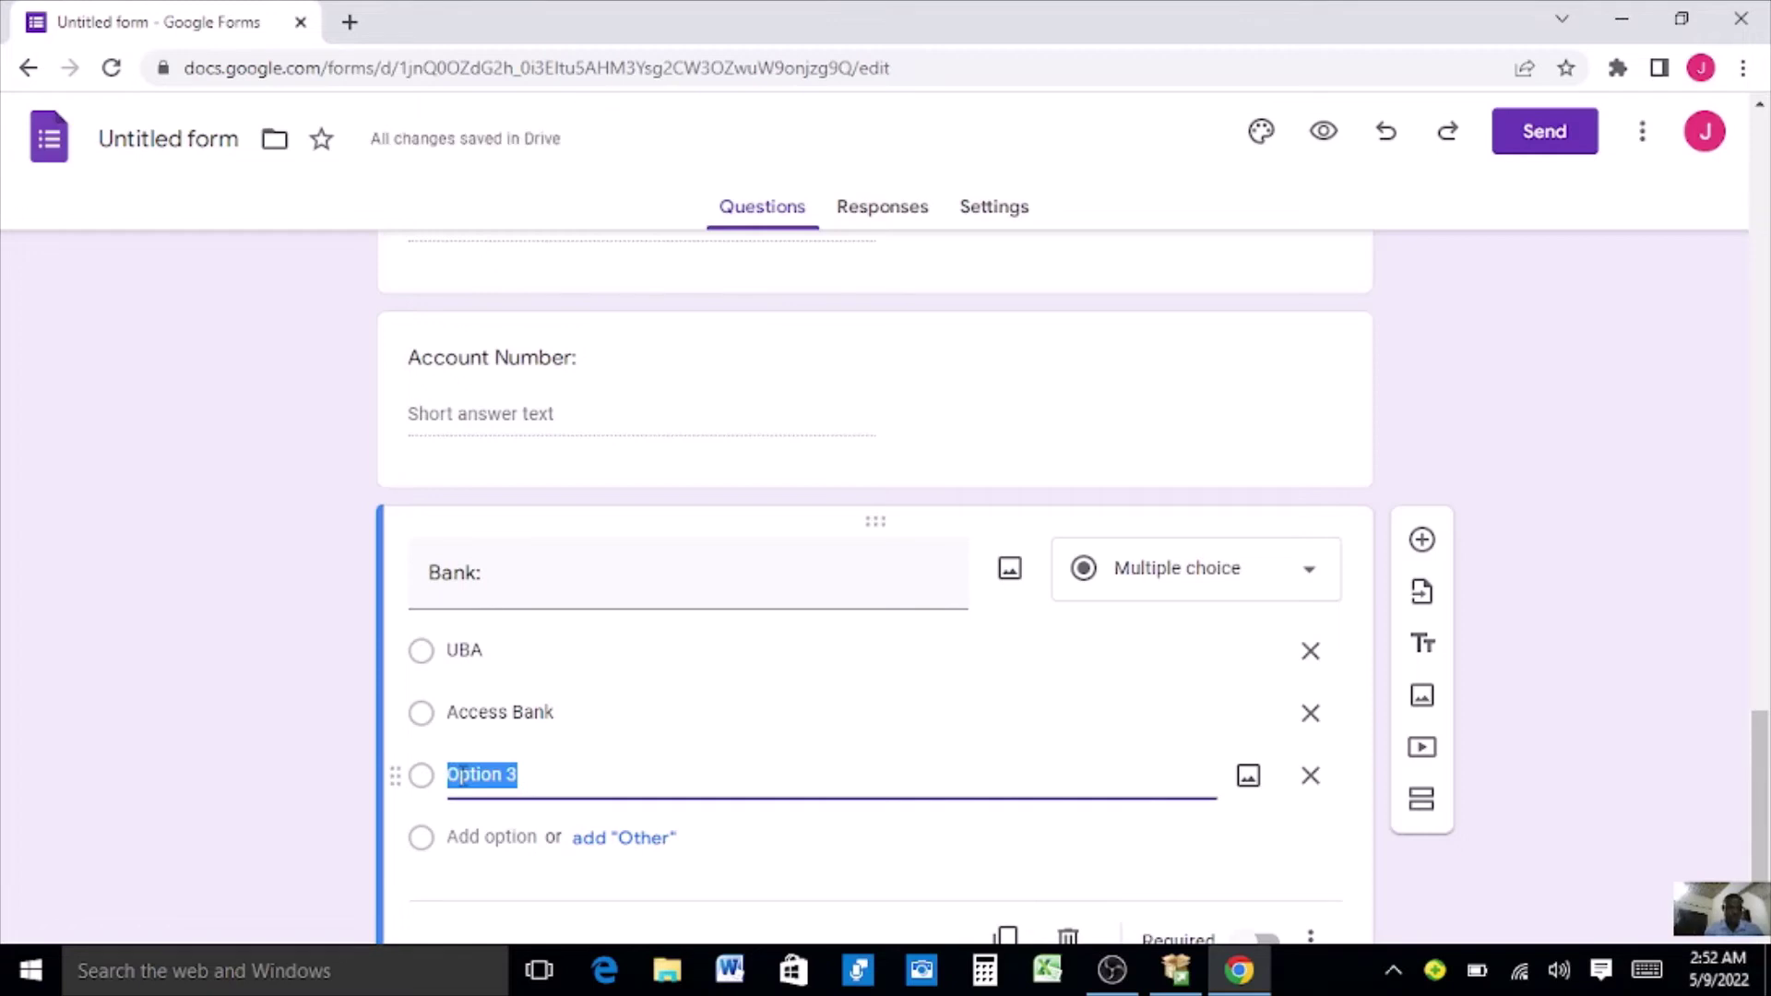
type("GTB")
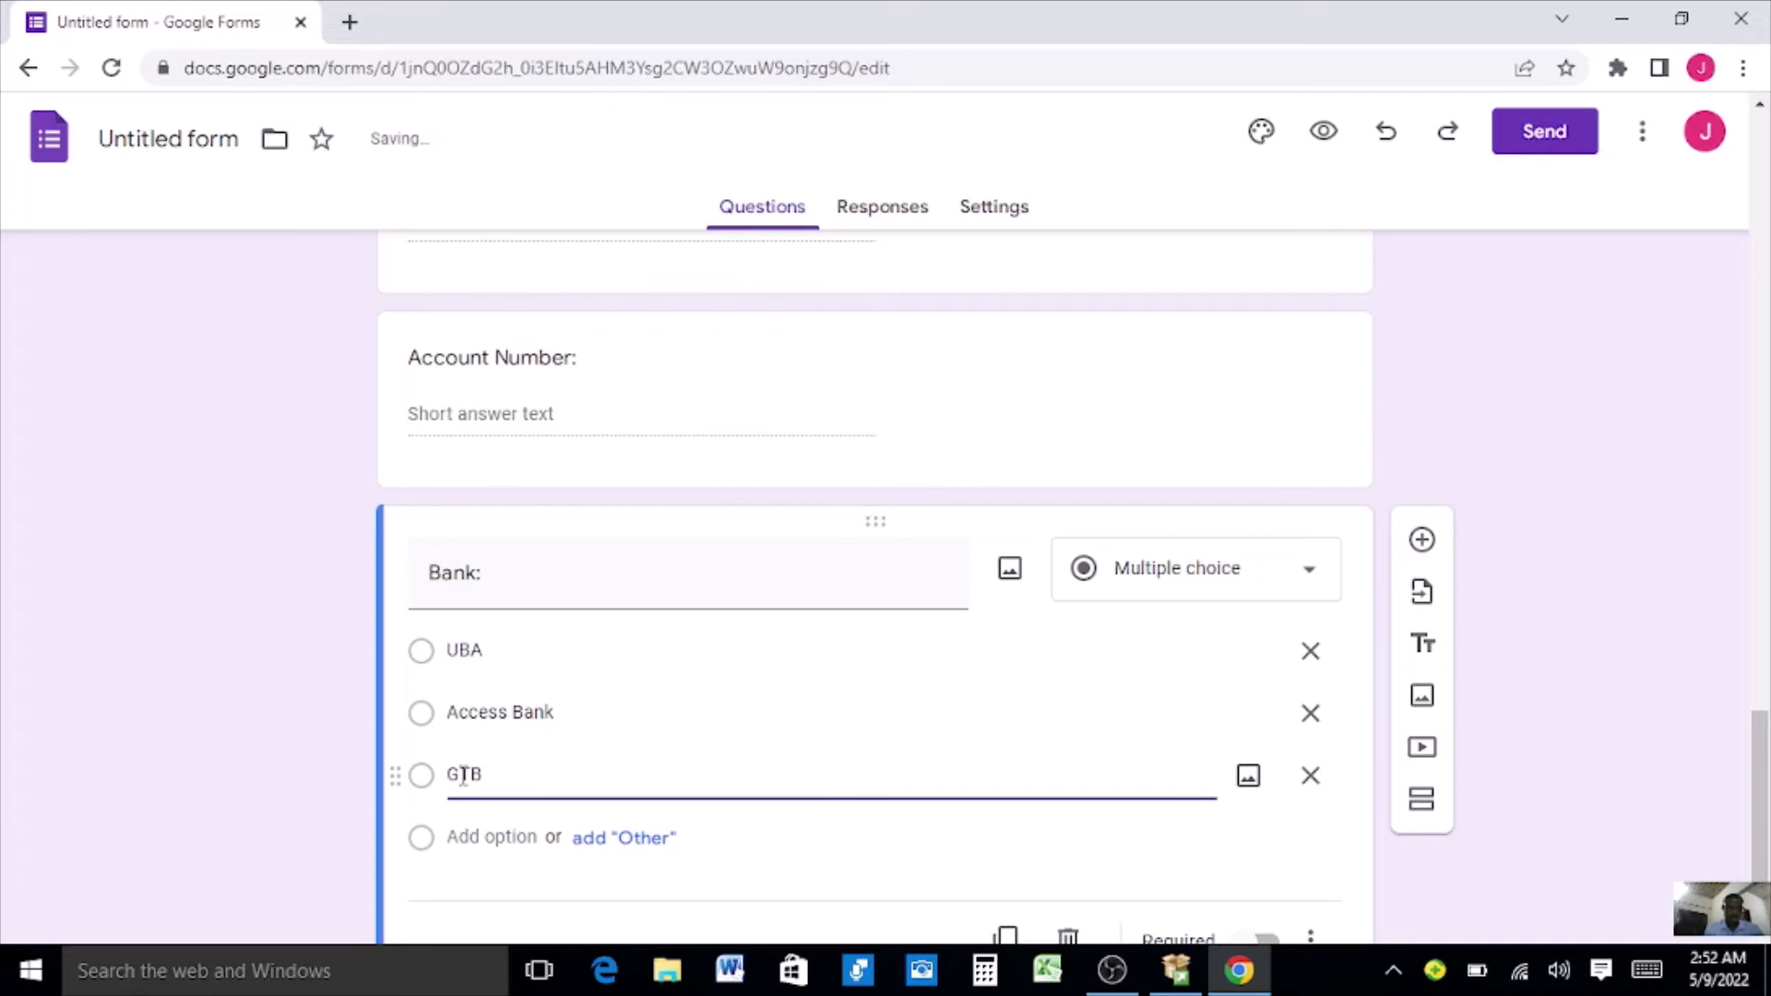
Add "Keystone Bank" and "Polaris Bank" as the fourth and fifth options of the Bank question.
left_click(462, 839)
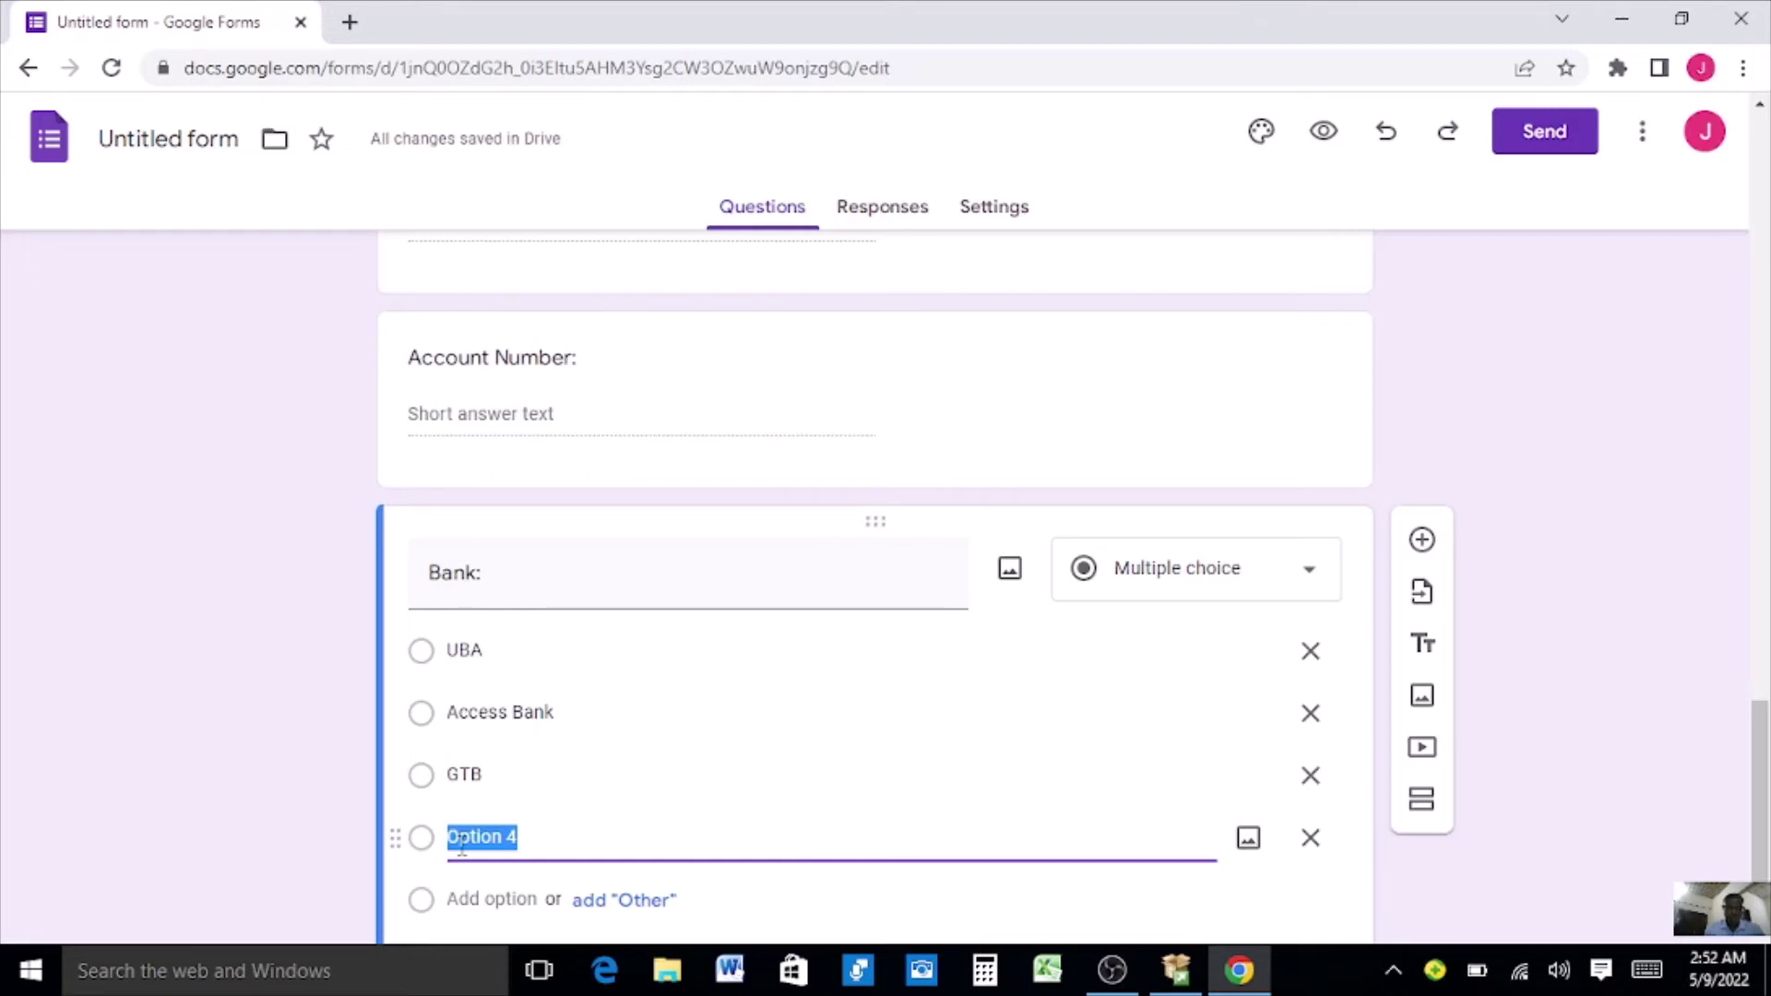
type("K")
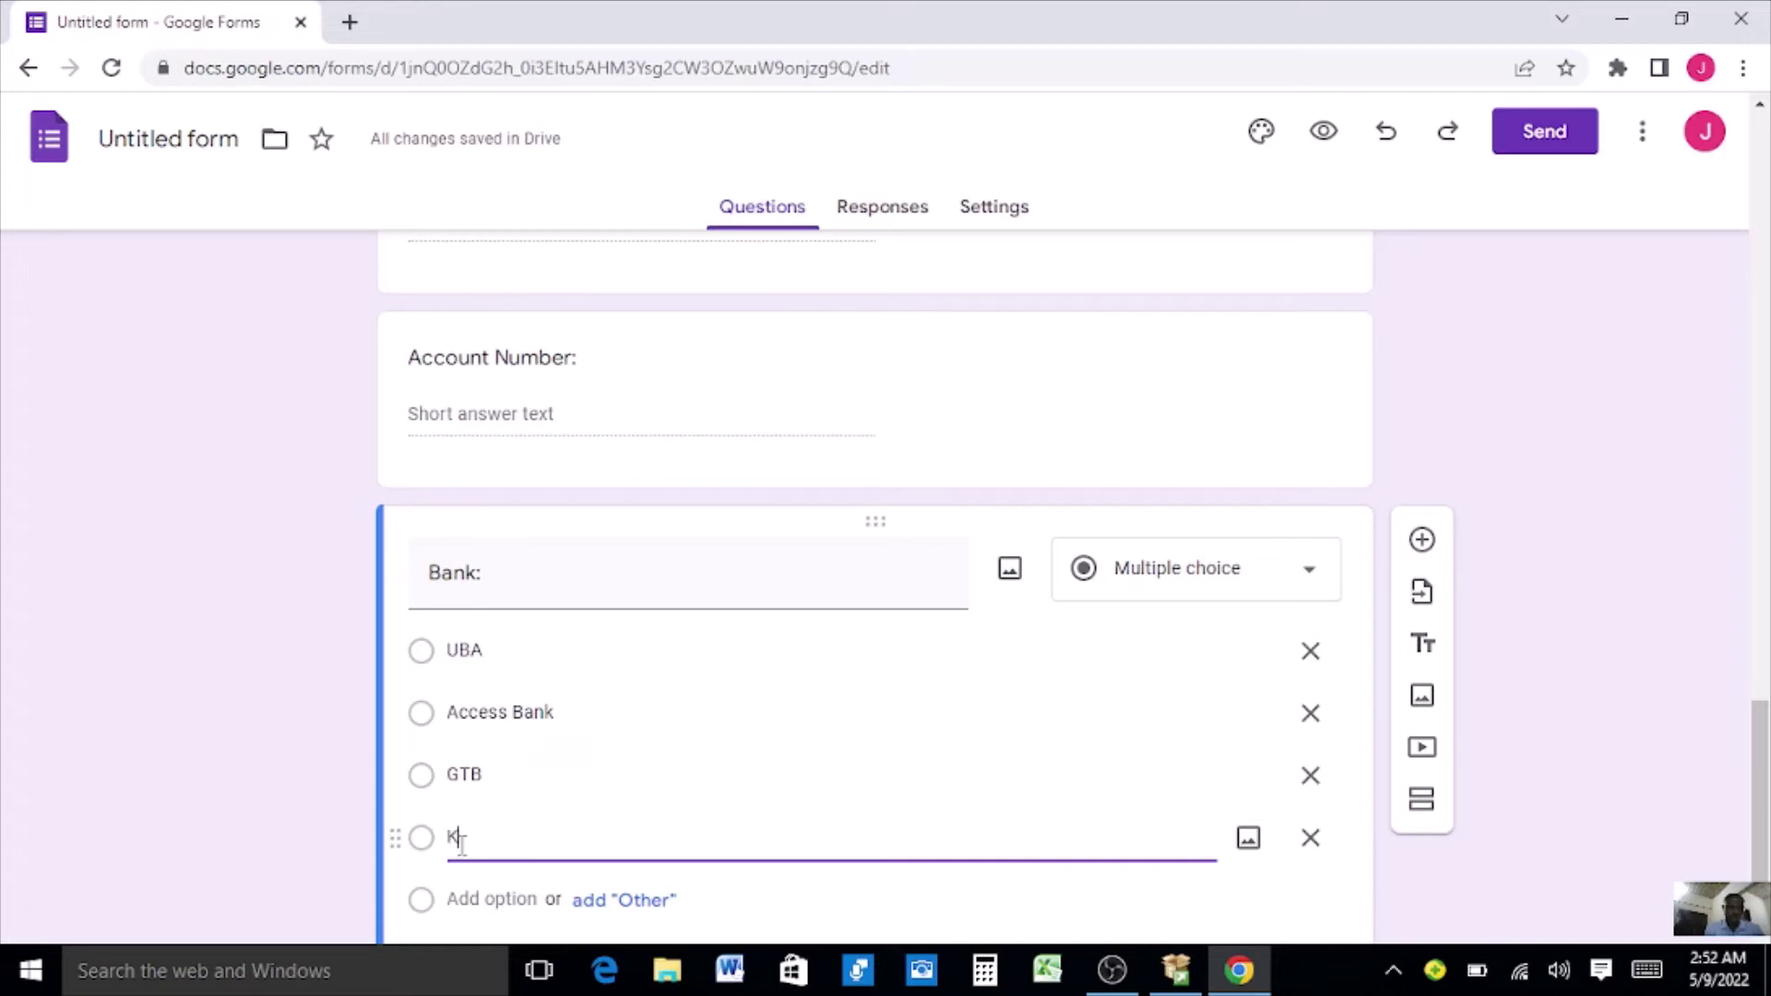
type("eystone ")
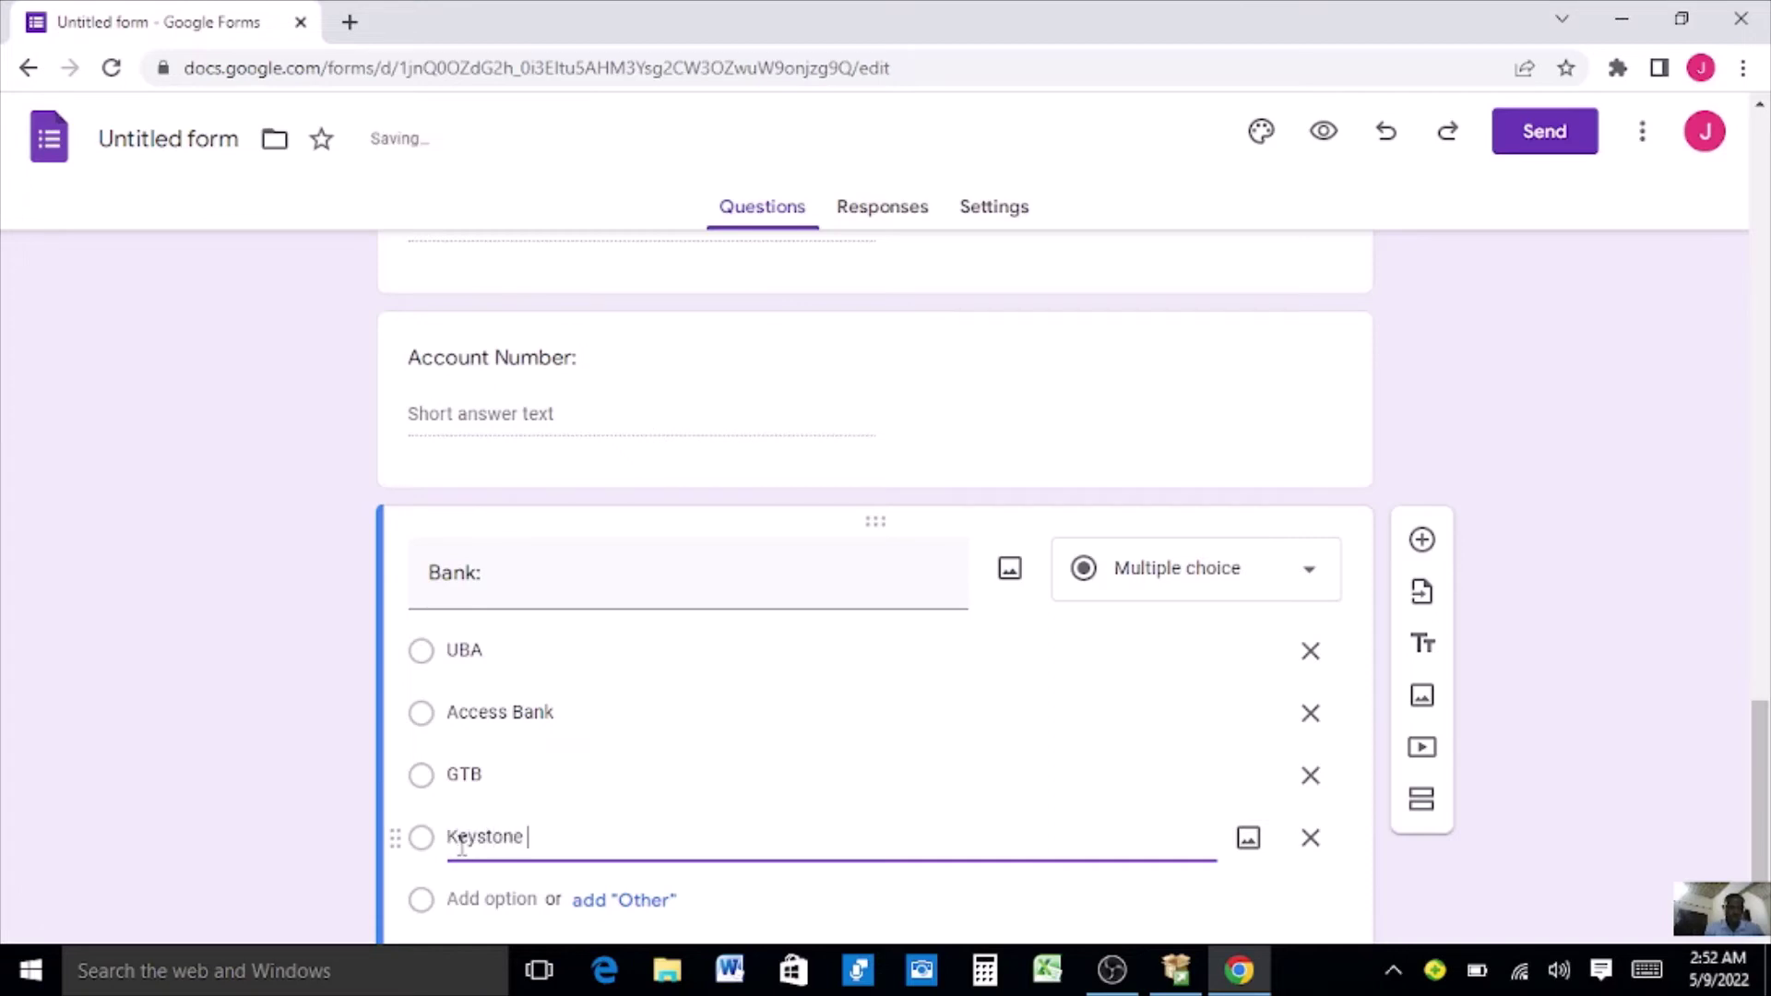
type("Bank")
left_click(492, 897)
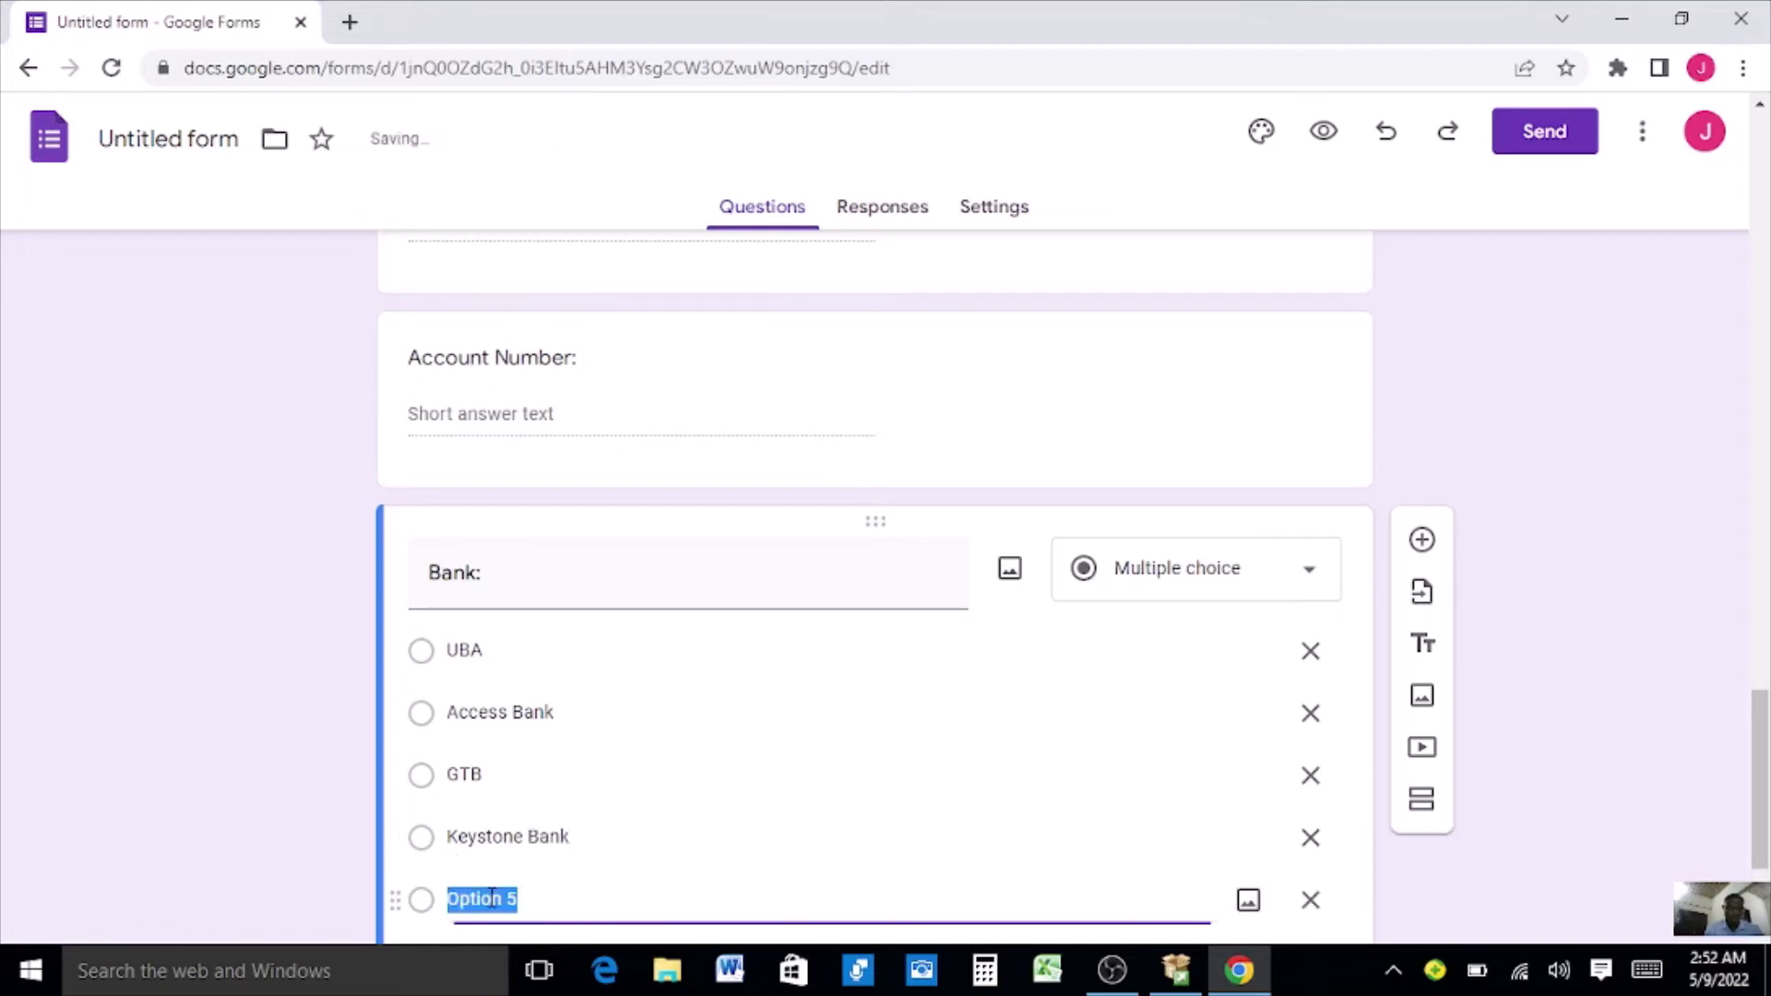
left_click_drag(1760, 786, 1763, 827)
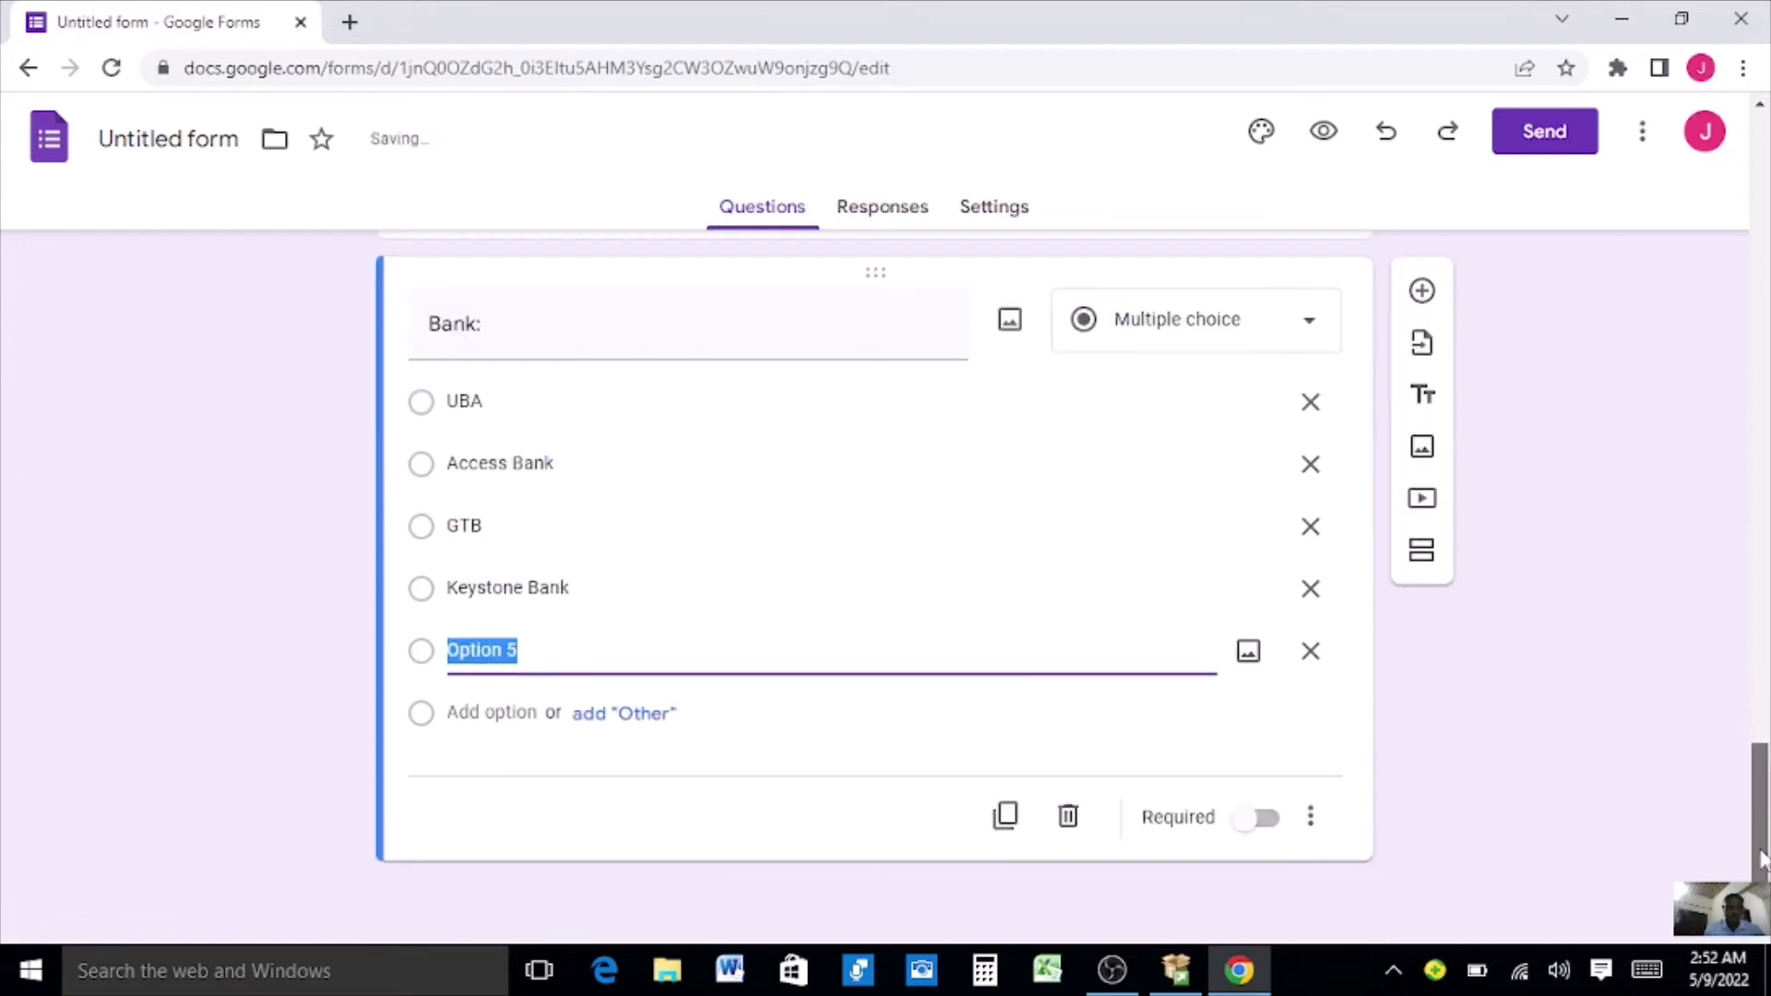
type("P")
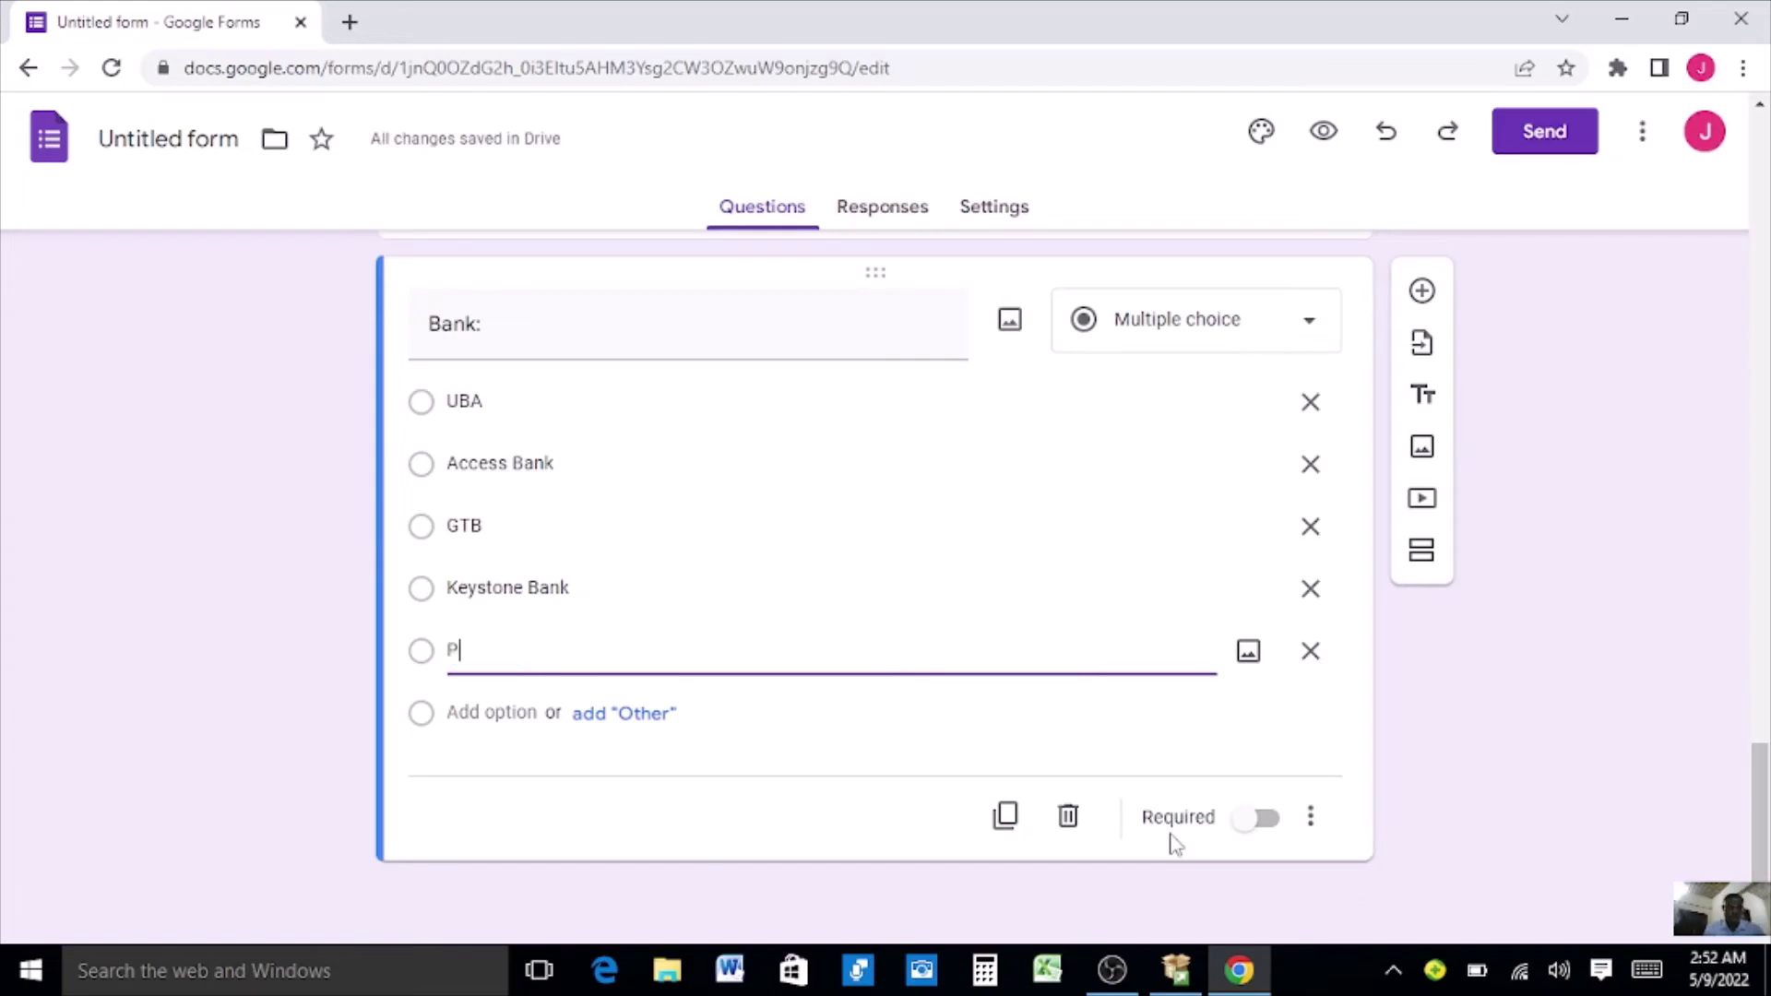
type("olaris Bank")
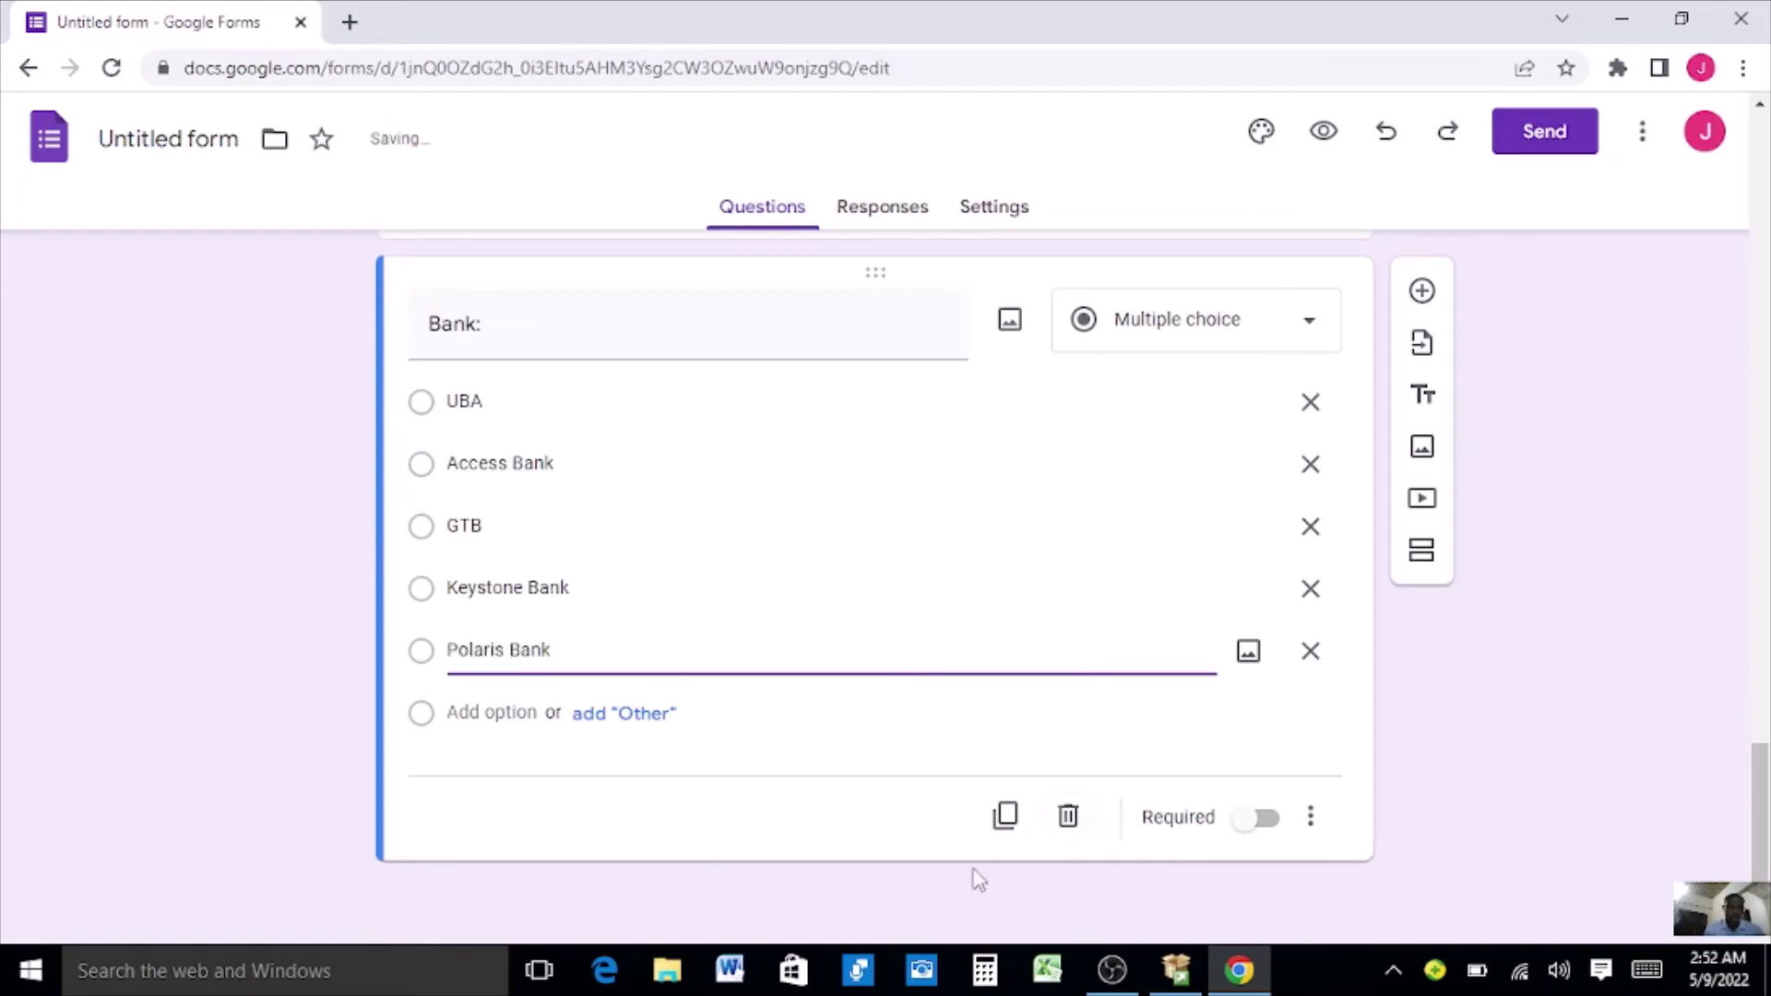
Add "Eco Bank" and "First Bank" as further options of the Bank question, followed by an "Other" choice.
left_click(455, 712)
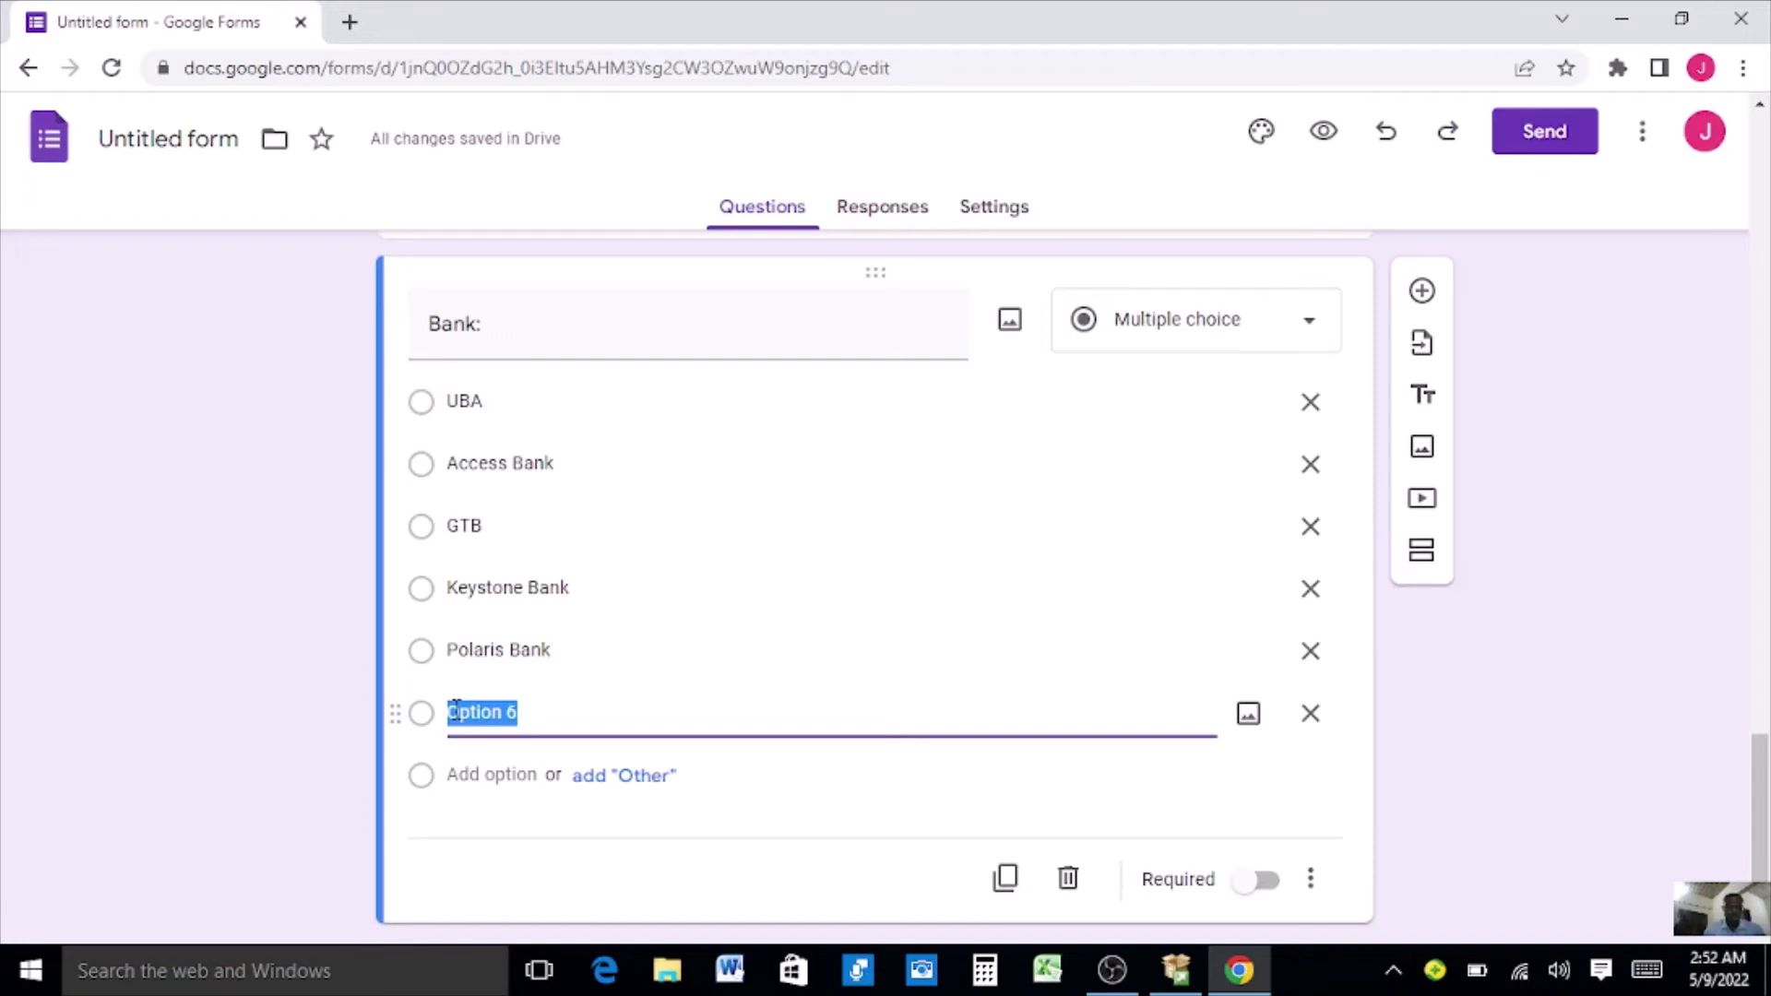
type("E")
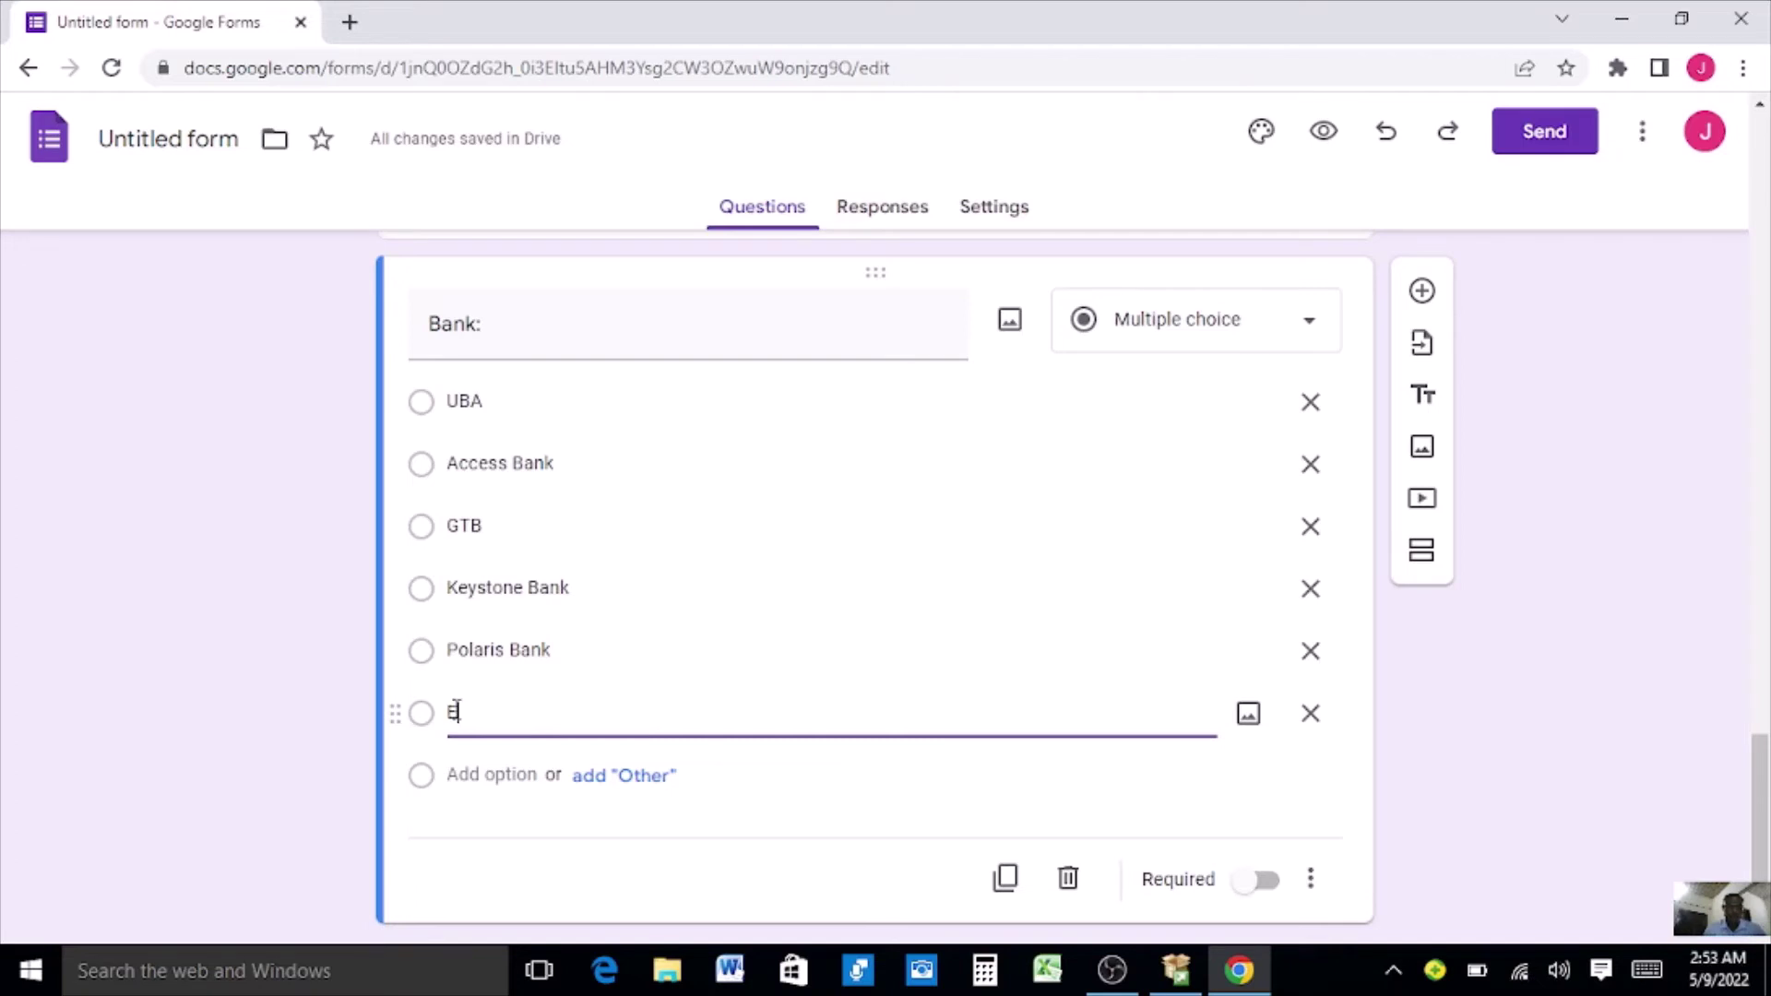
type("co Bank")
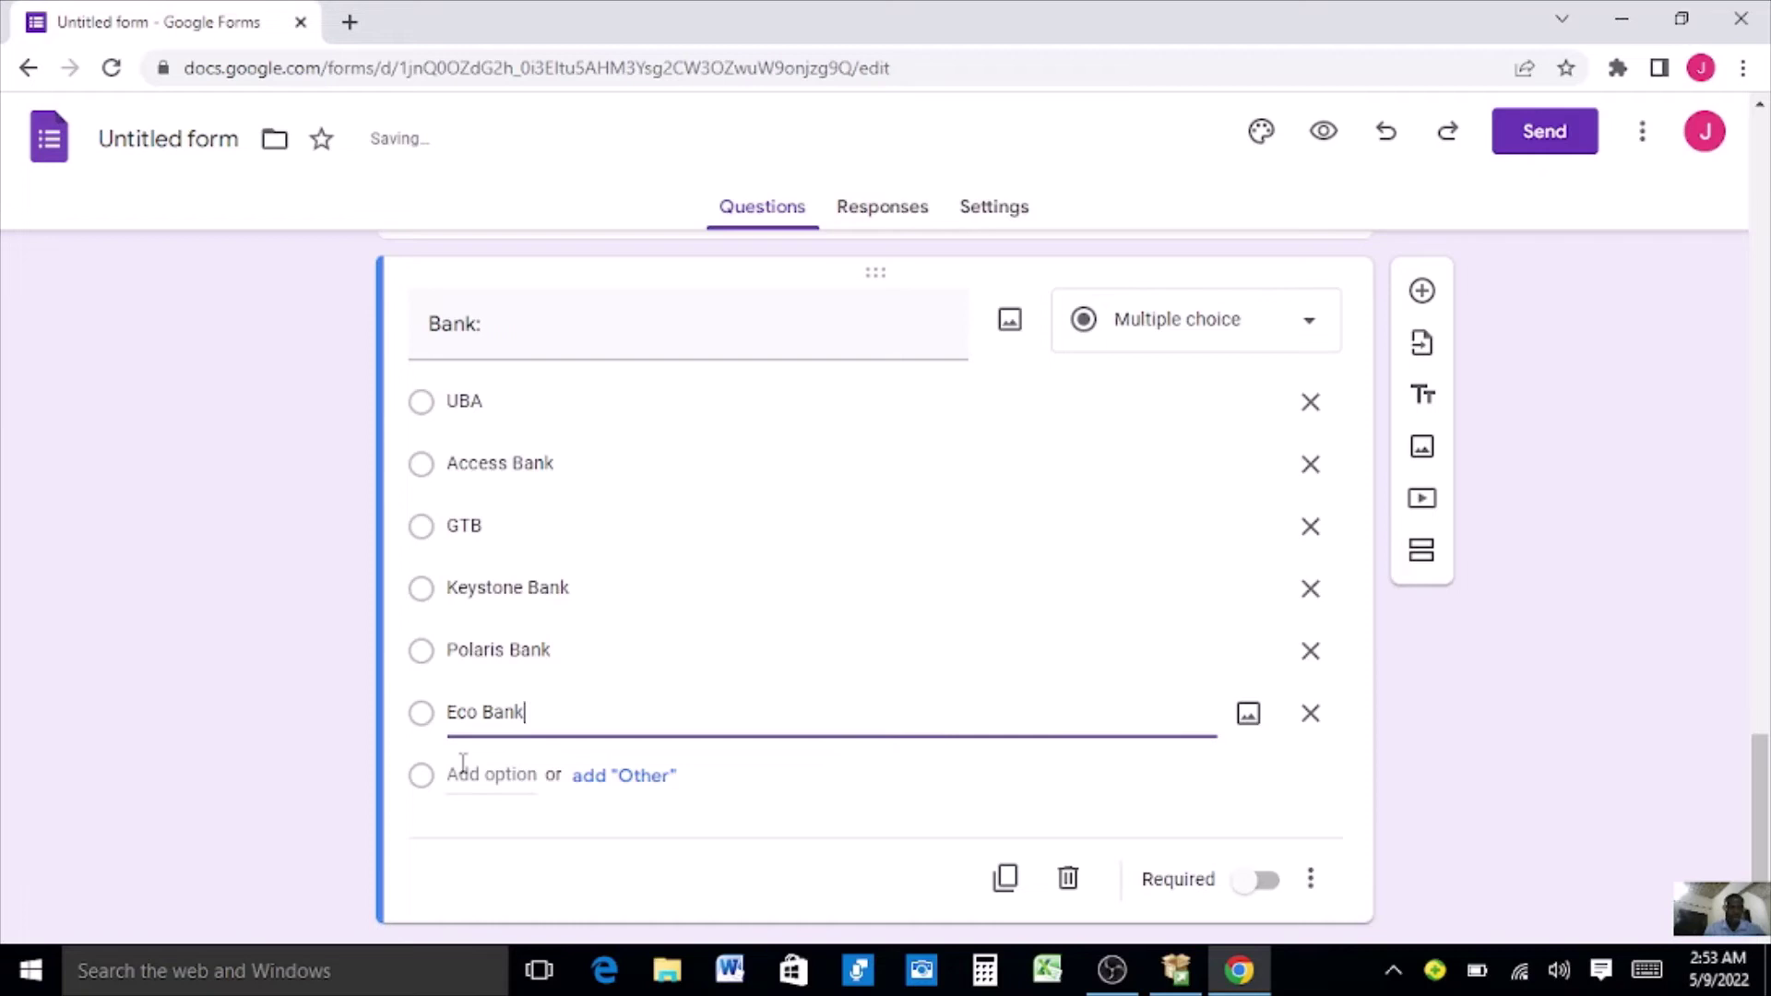
left_click(463, 773)
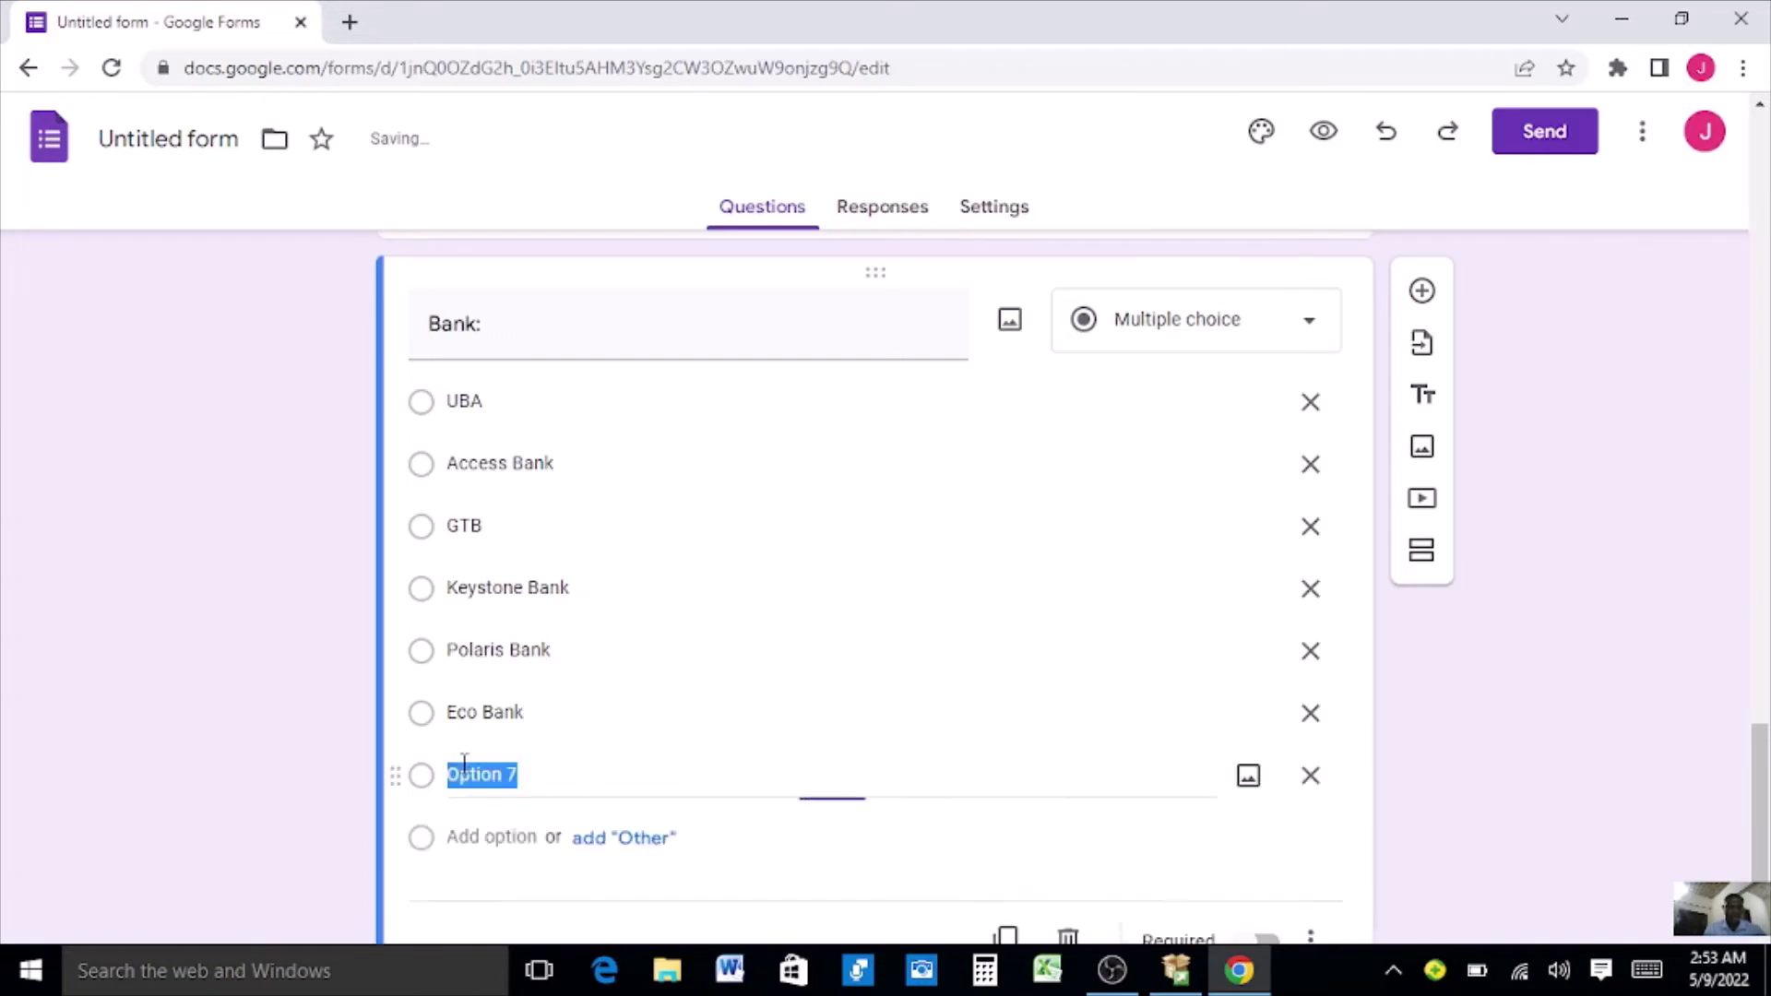
type("Firs")
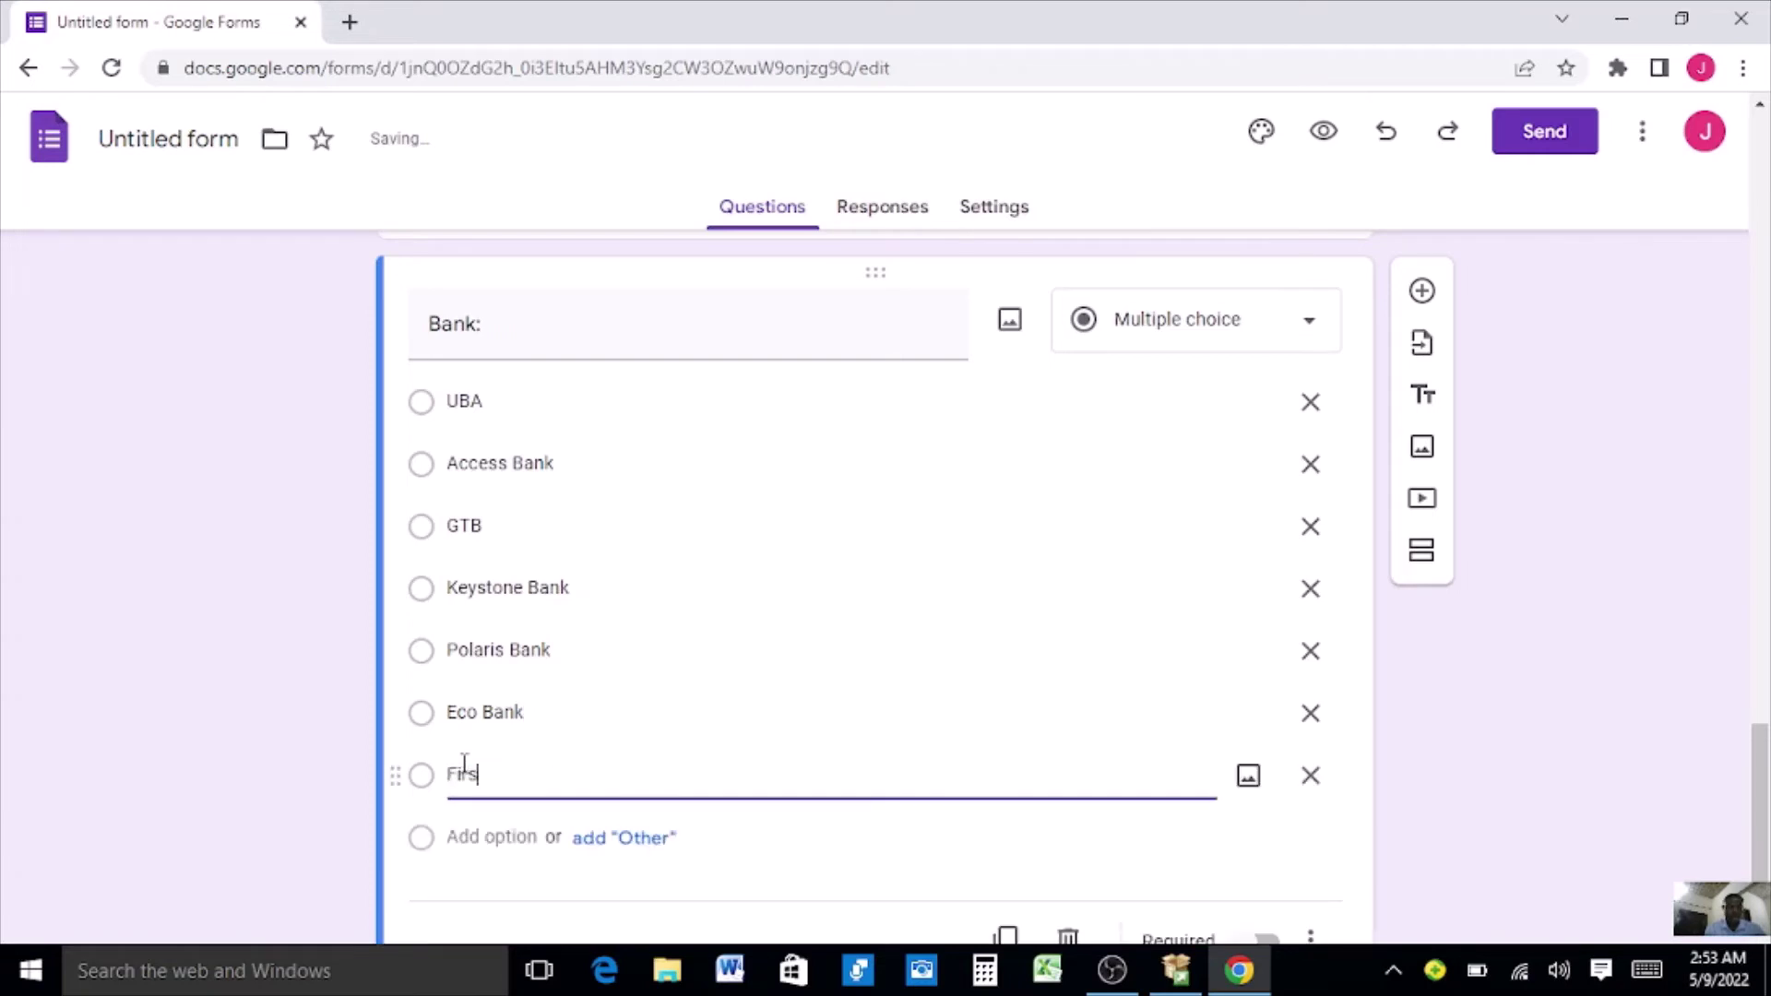
type("t Bank")
left_click(662, 840)
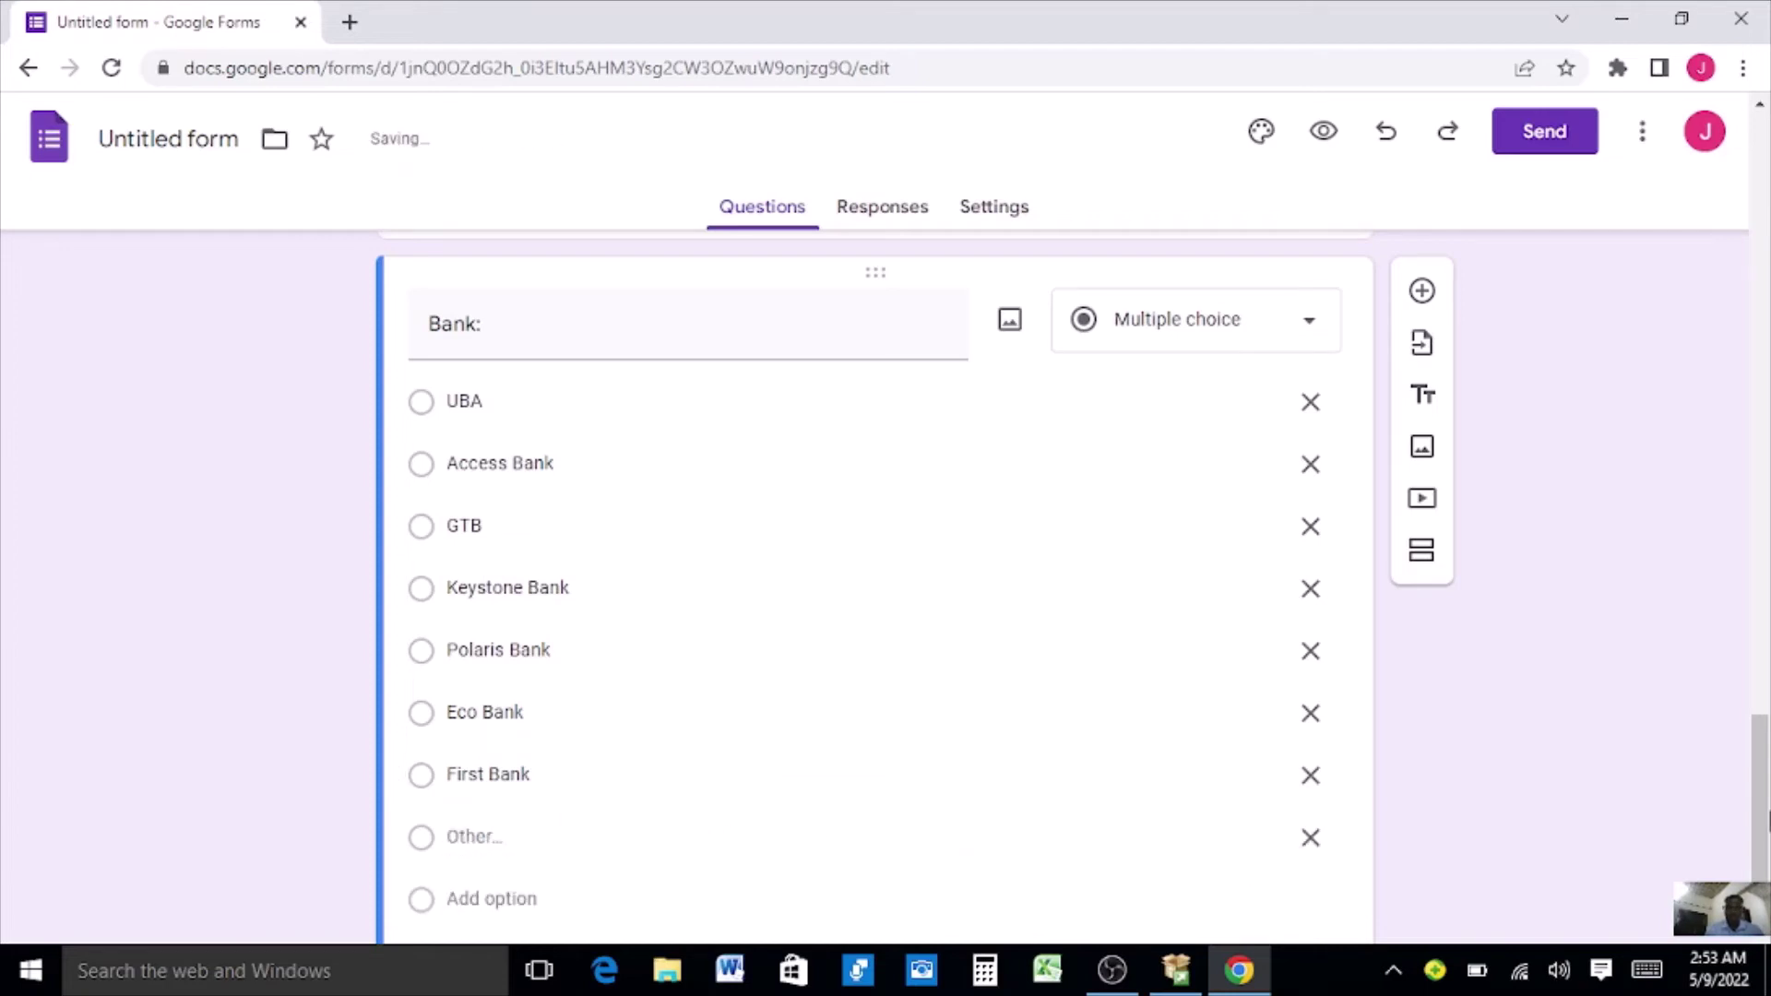
left_click_drag(1761, 844, 1762, 879)
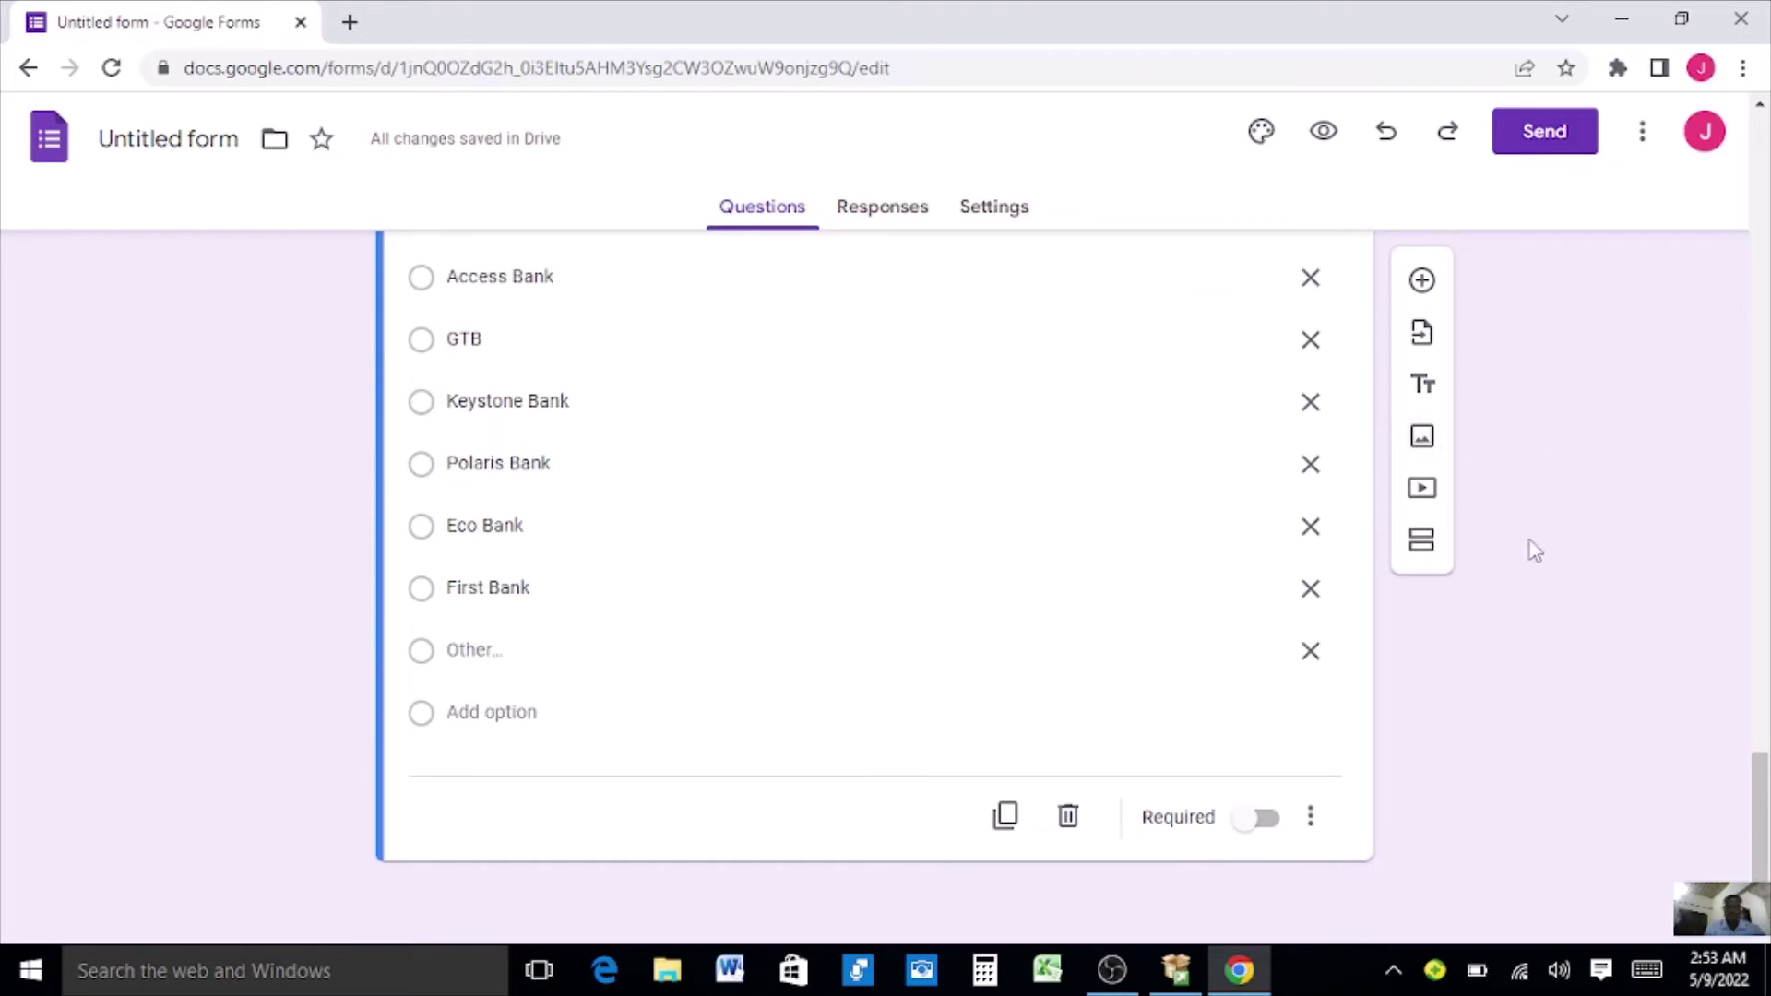
left_click_drag(1763, 810, 1762, 663)
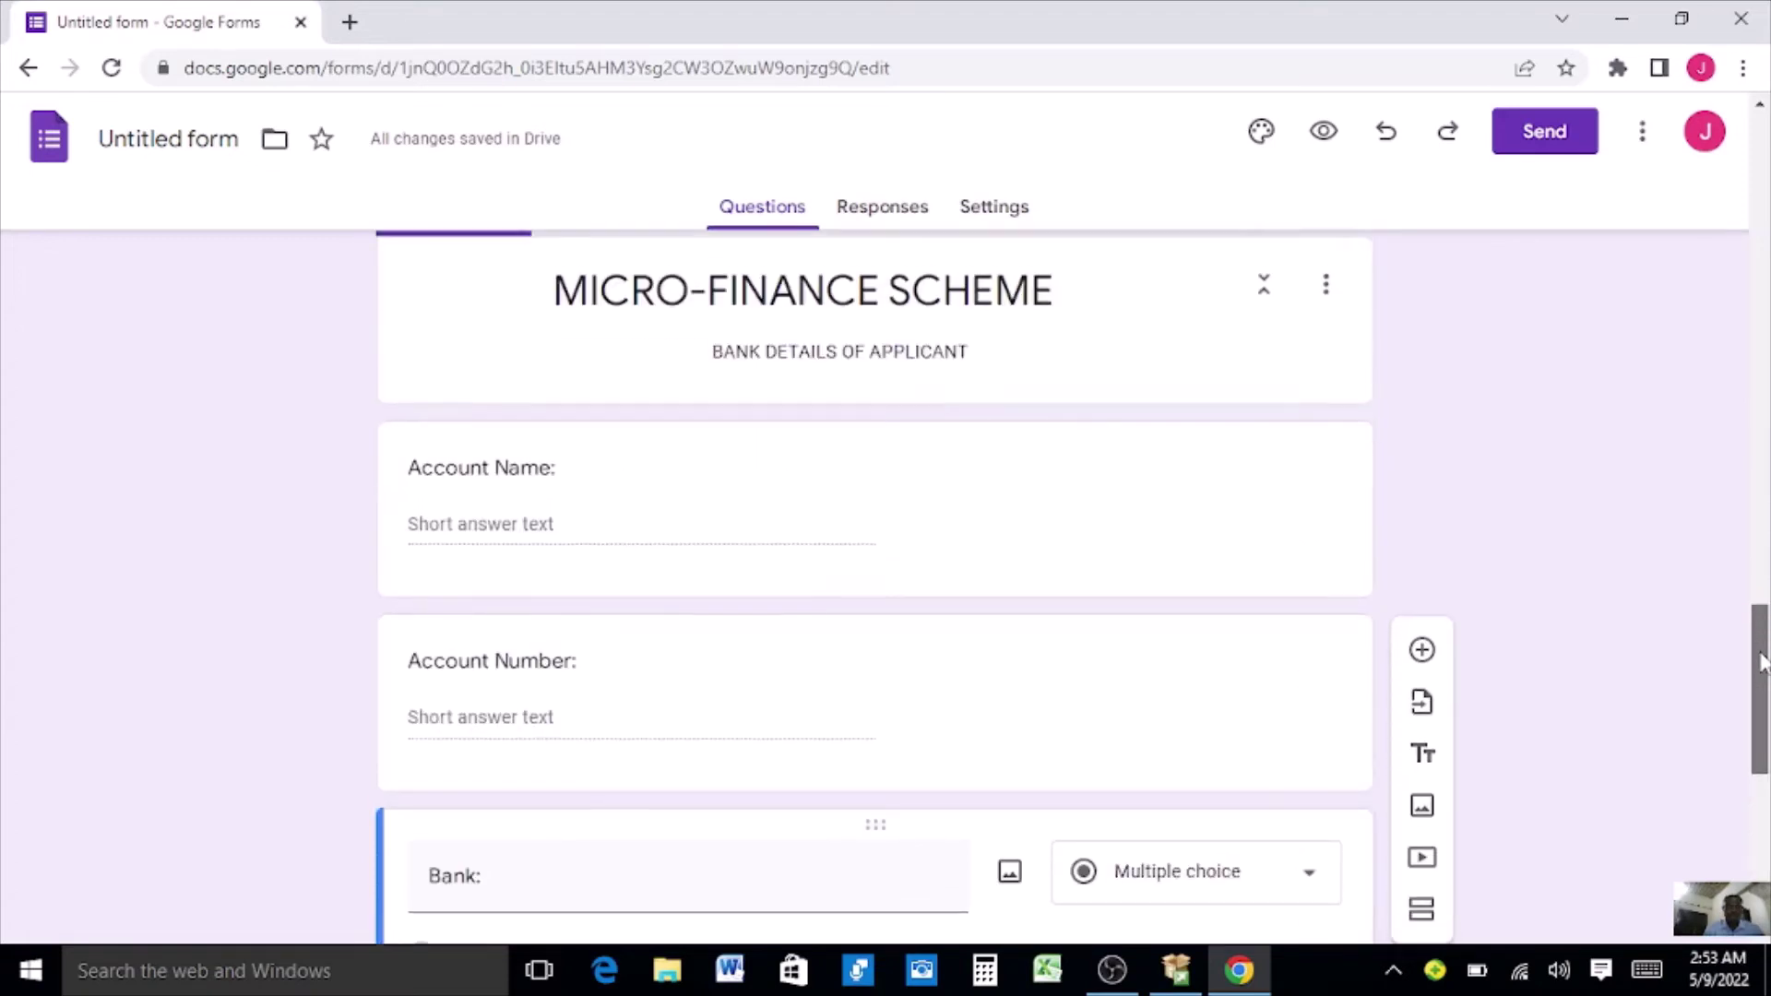
left_click_drag(1762, 661, 1762, 808)
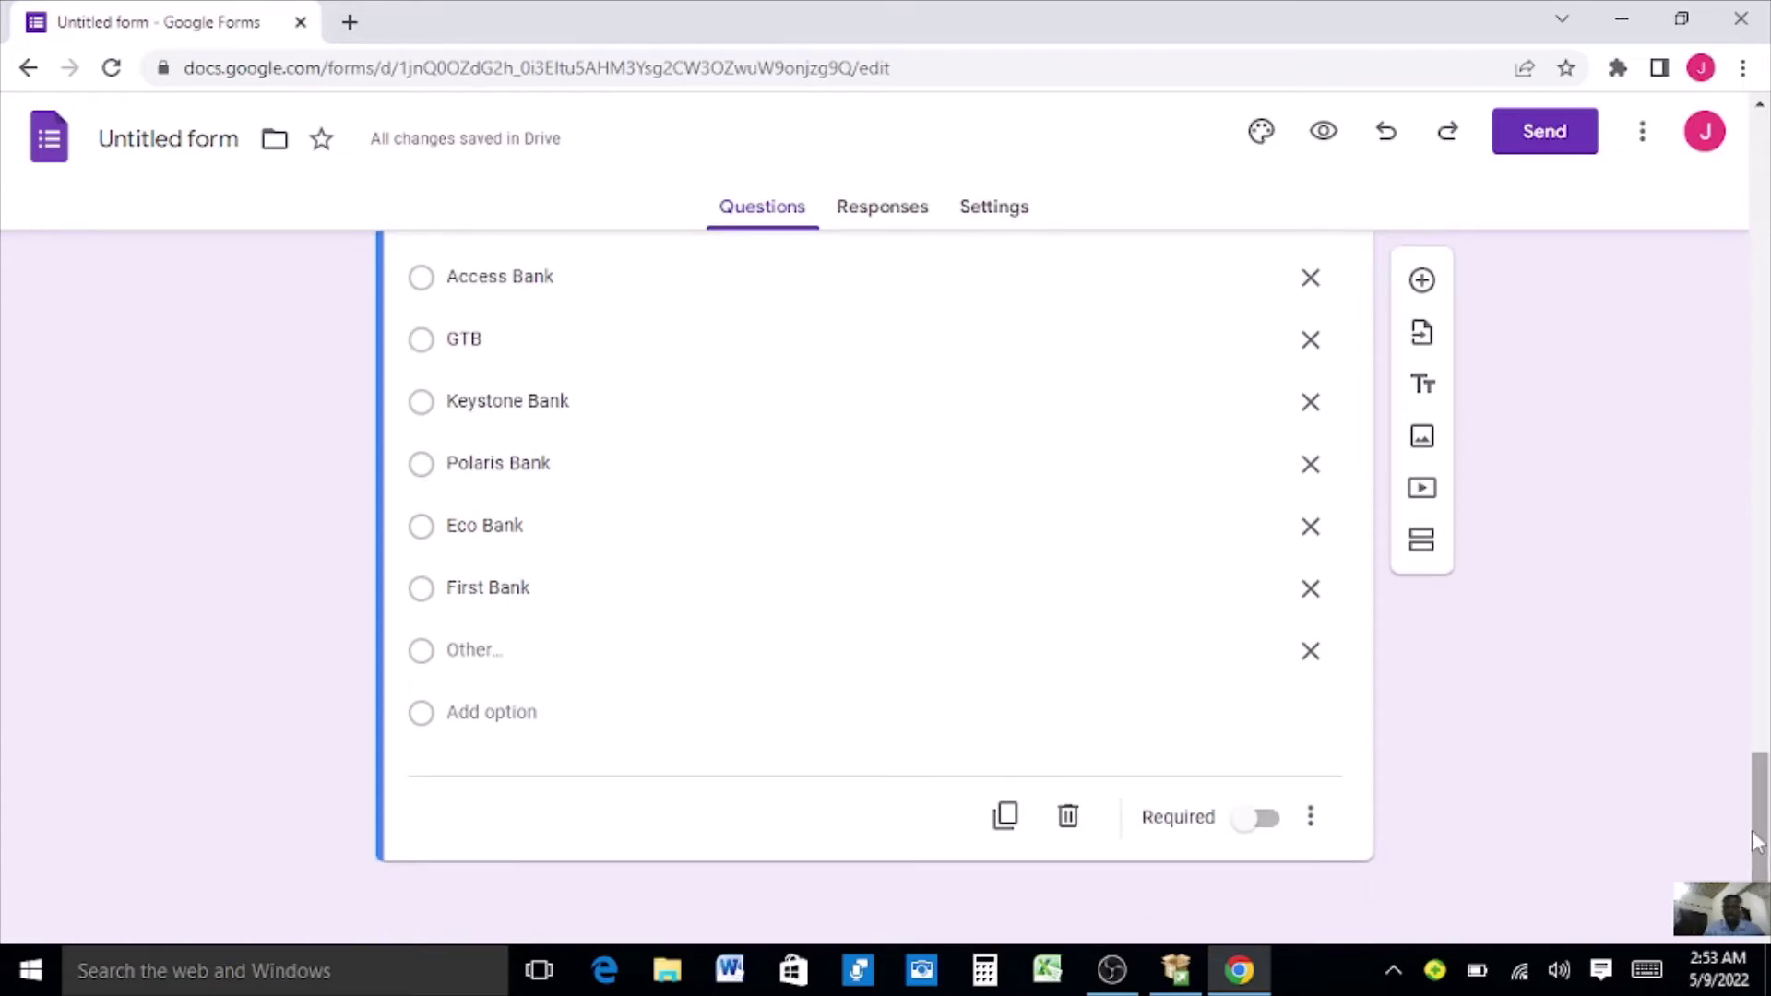
mouse_move(1762, 837)
left_mouse_down()
mouse_move(1753, 684)
mouse_move(1745, 849)
left_mouse_up()
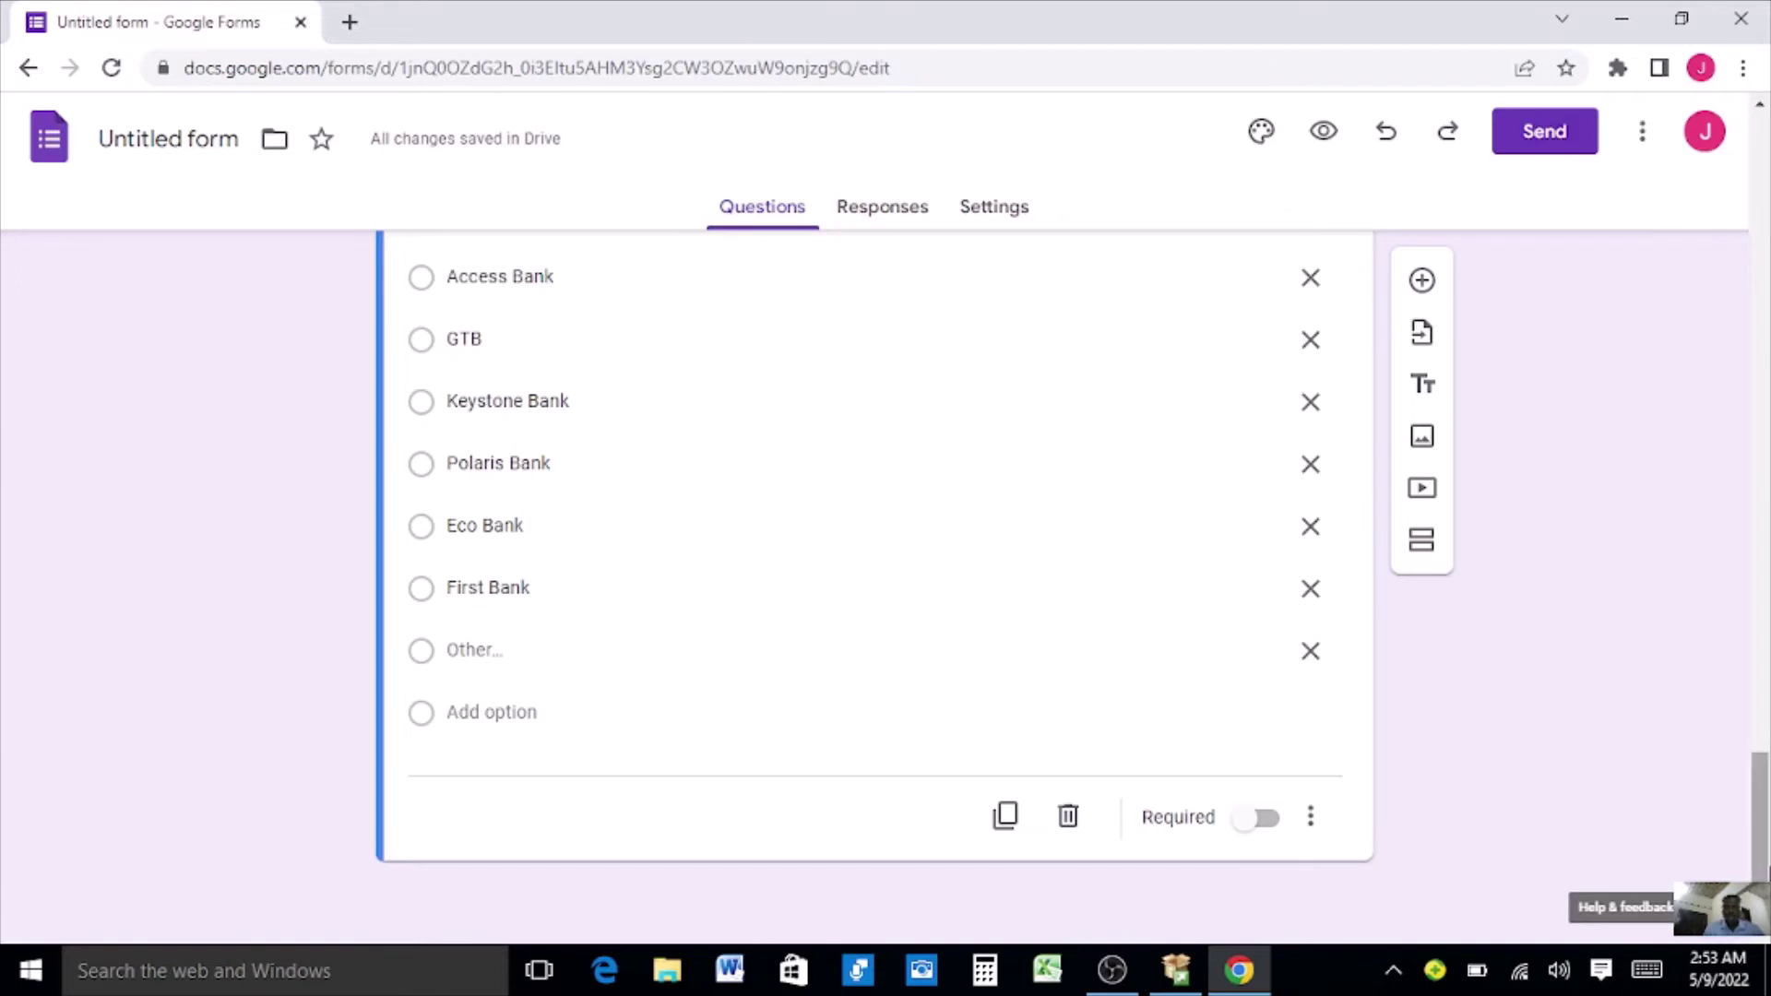
Add a short-answer question labelled "Amount Needed:" below the Bank question.
mouse_move(1764, 871)
left_mouse_down()
mouse_move(1716, 335)
mouse_move(1743, 495)
mouse_move(1743, 880)
left_mouse_up()
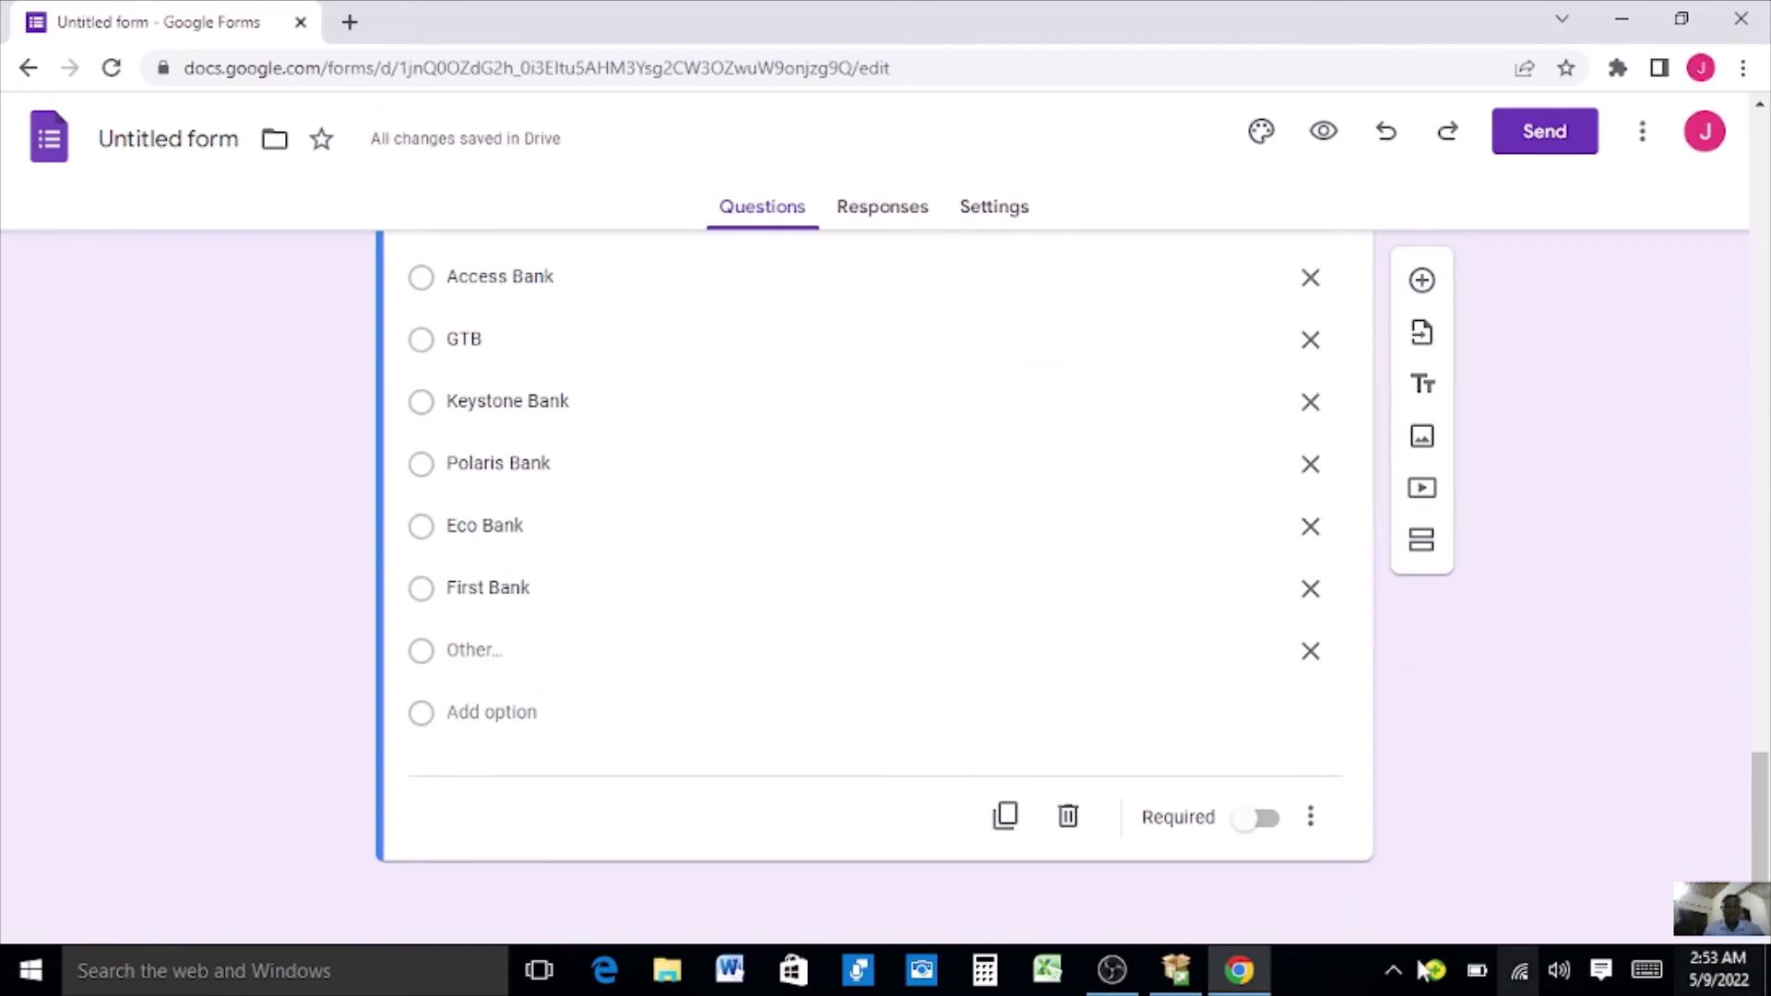
left_click(1423, 281)
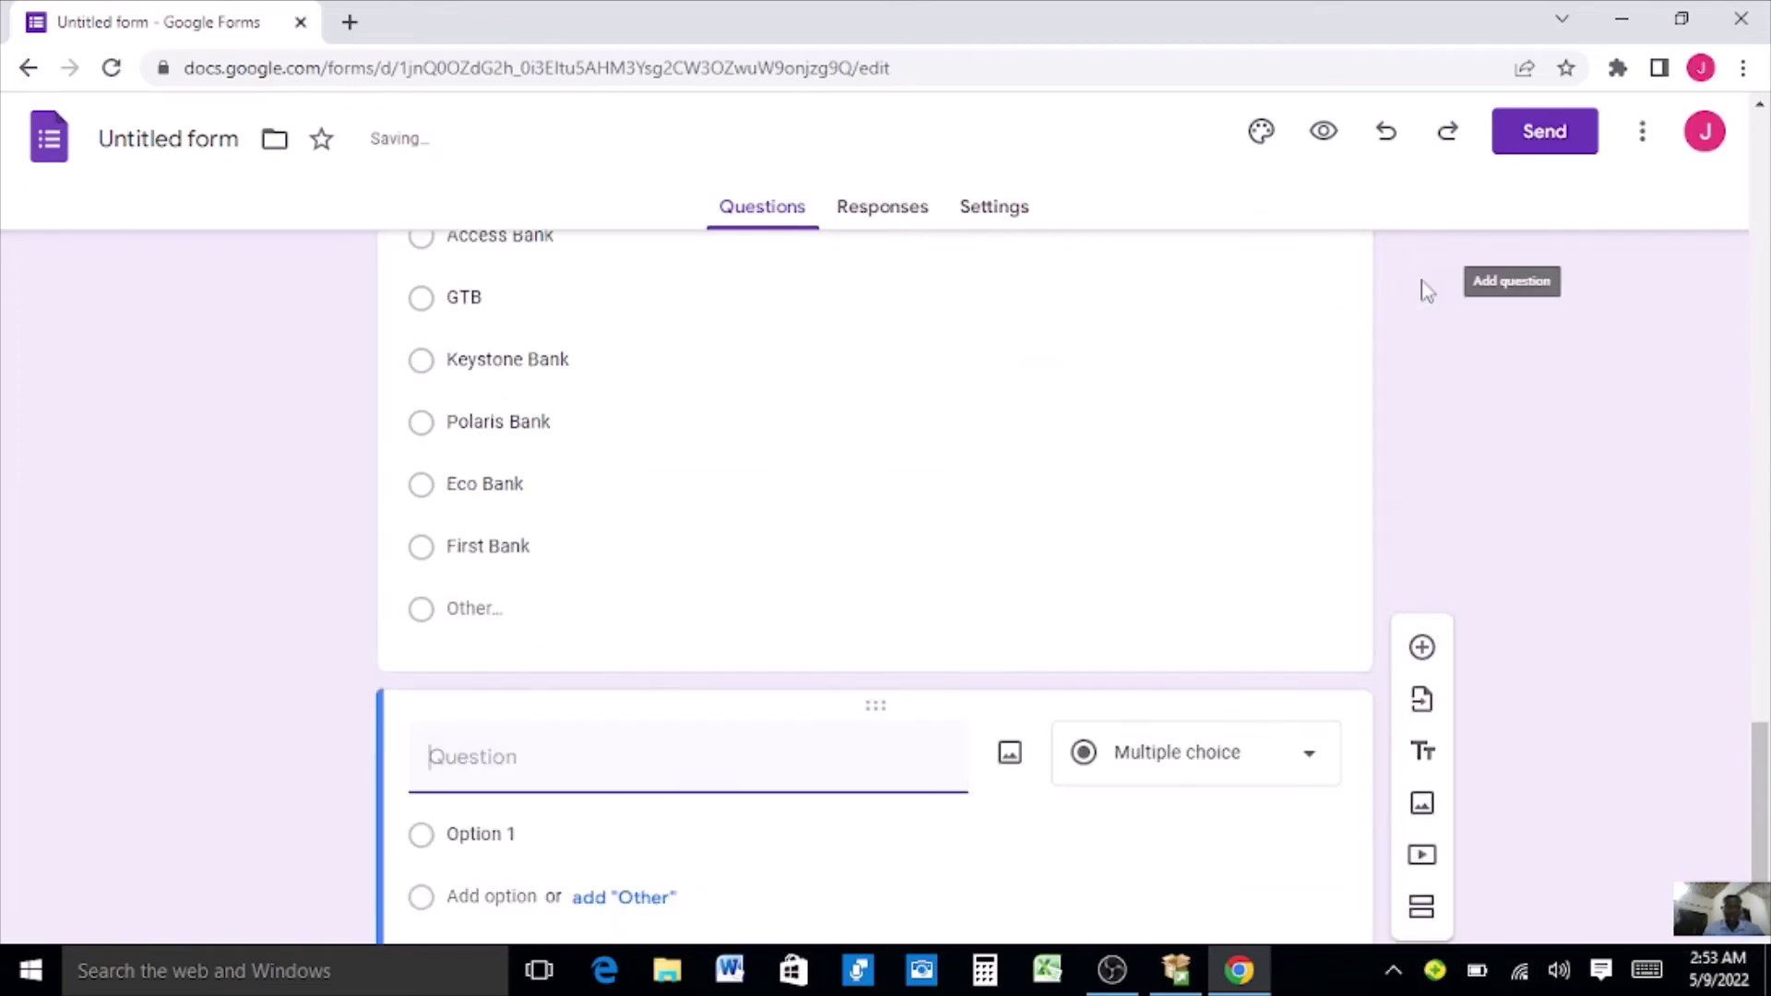
mouse_move(1763, 771)
left_mouse_down()
mouse_move(1762, 634)
mouse_move(1762, 790)
left_mouse_up()
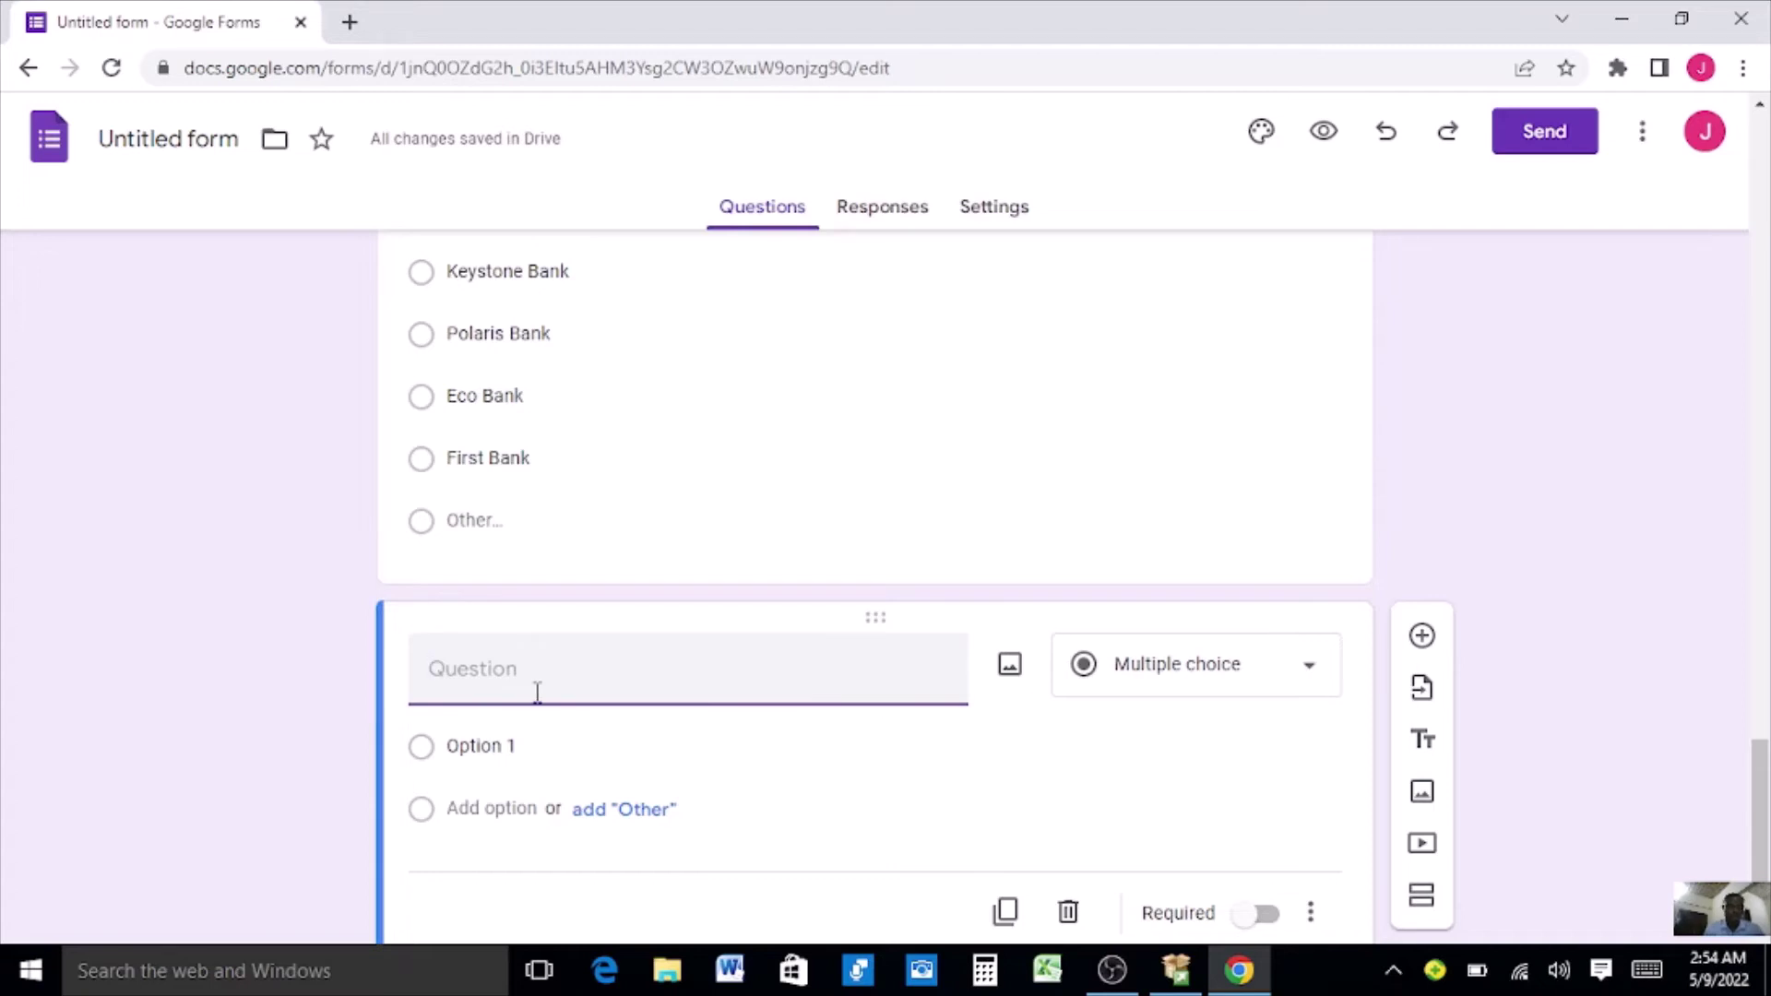
type("Amount Needed:")
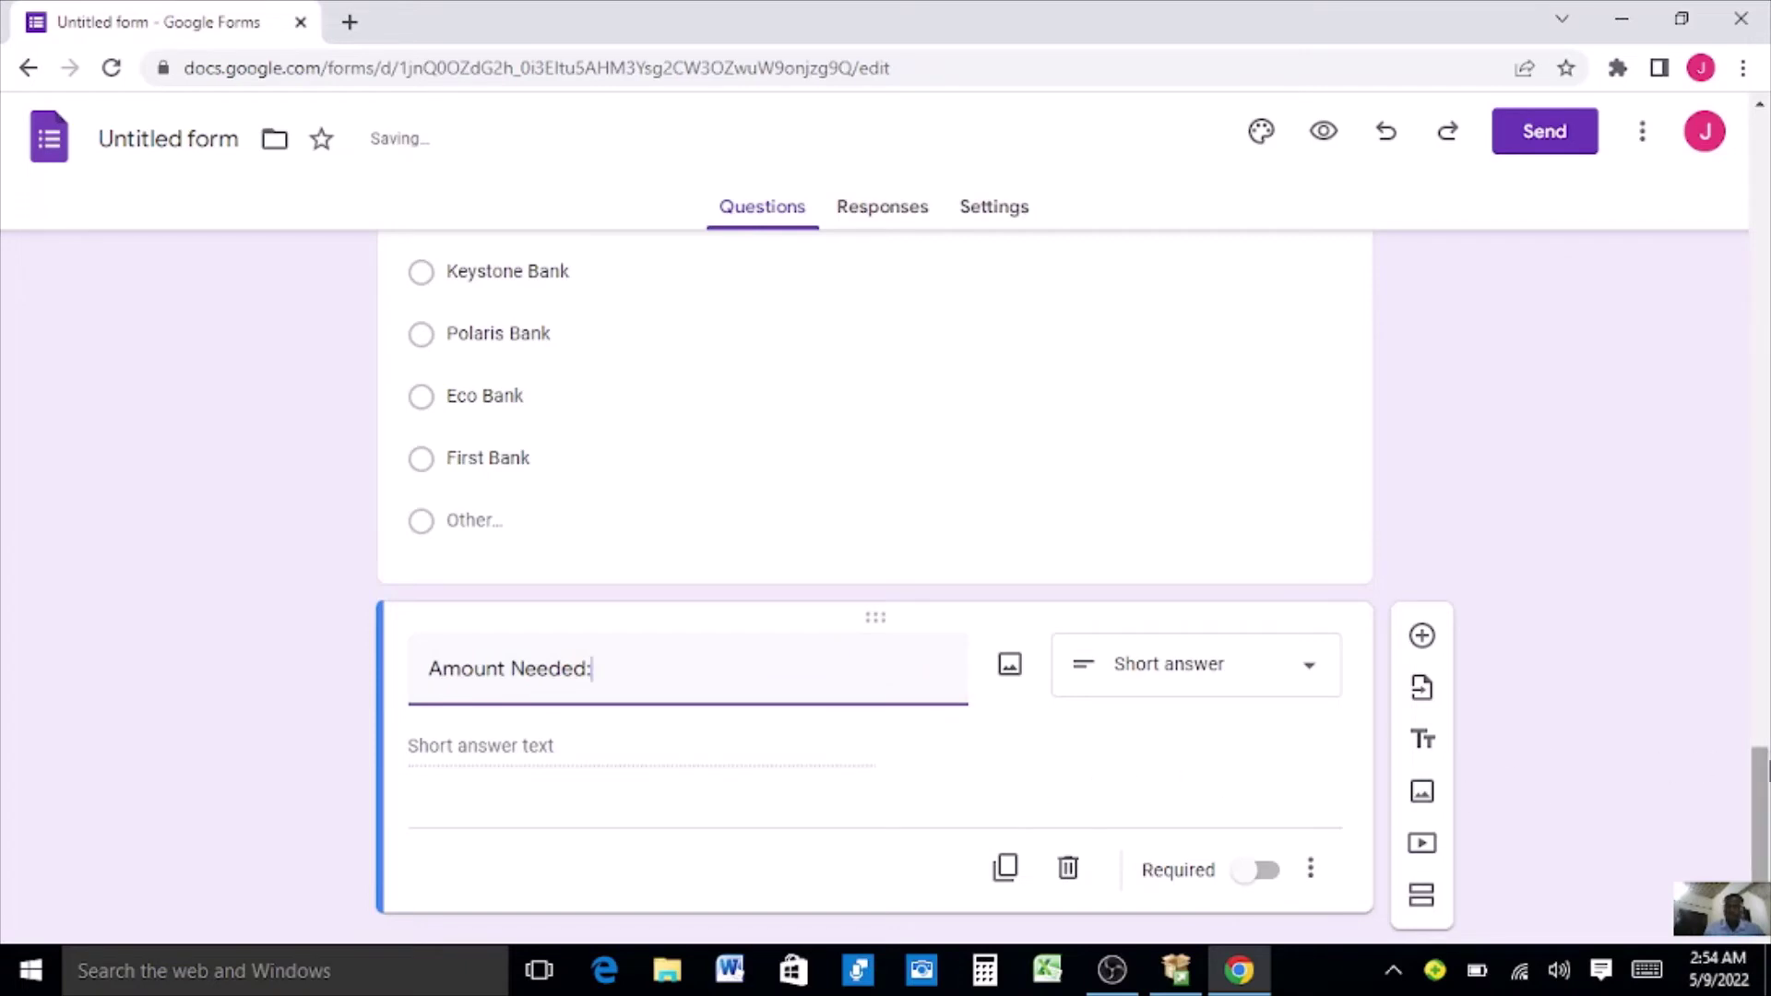
scroll(1762, 819, "down", 1)
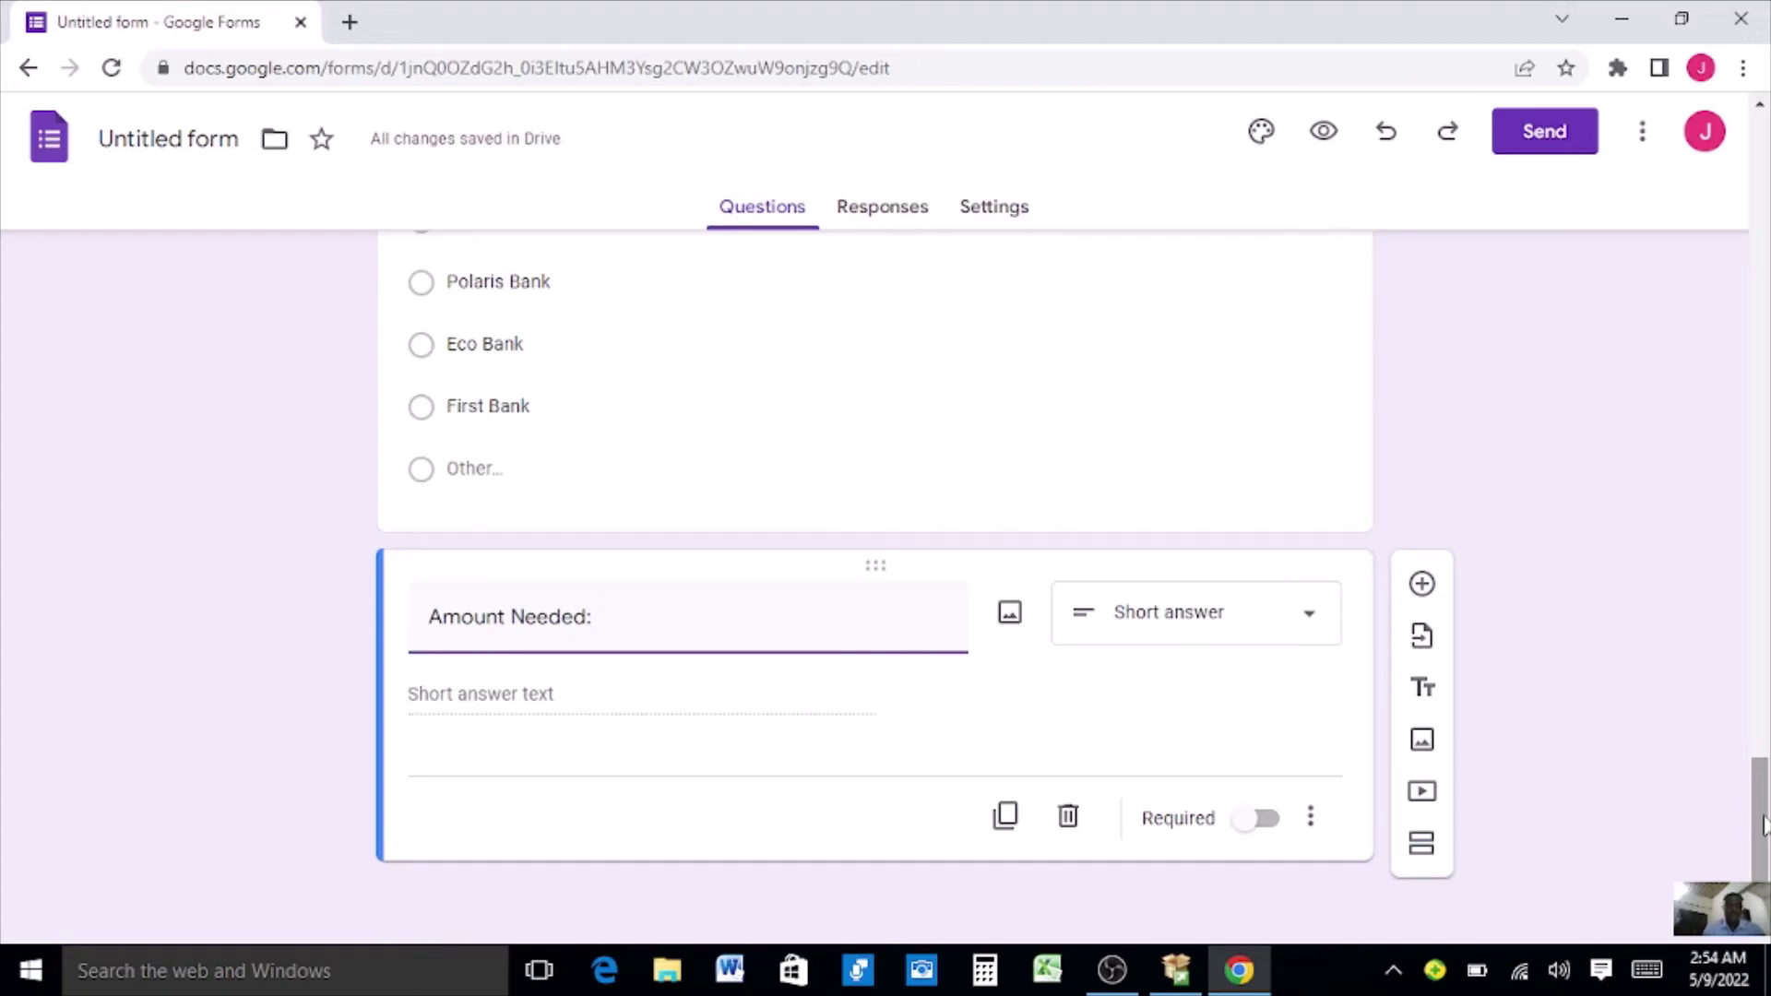
Review the form and preview its applicant, guarantors' and bank details sections as a respondent, closing the preview without submitting.
left_click_drag(1762, 824, 1648, 144)
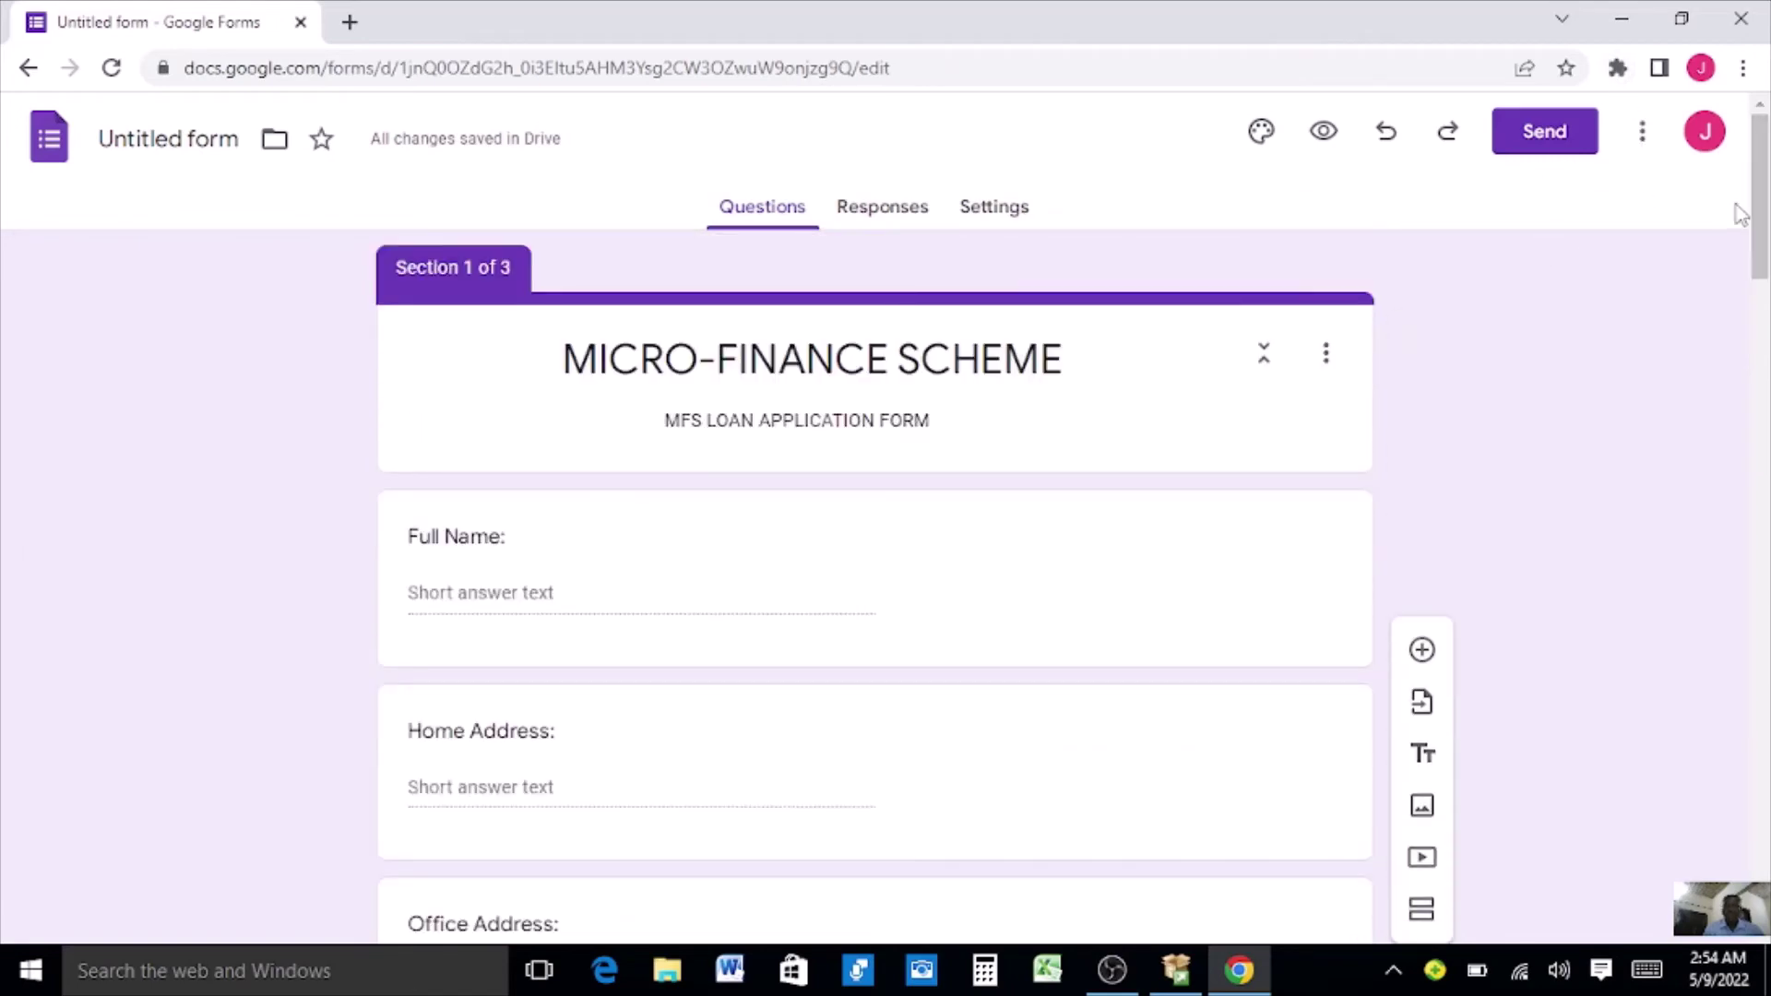
left_click_drag(1763, 216, 1766, 853)
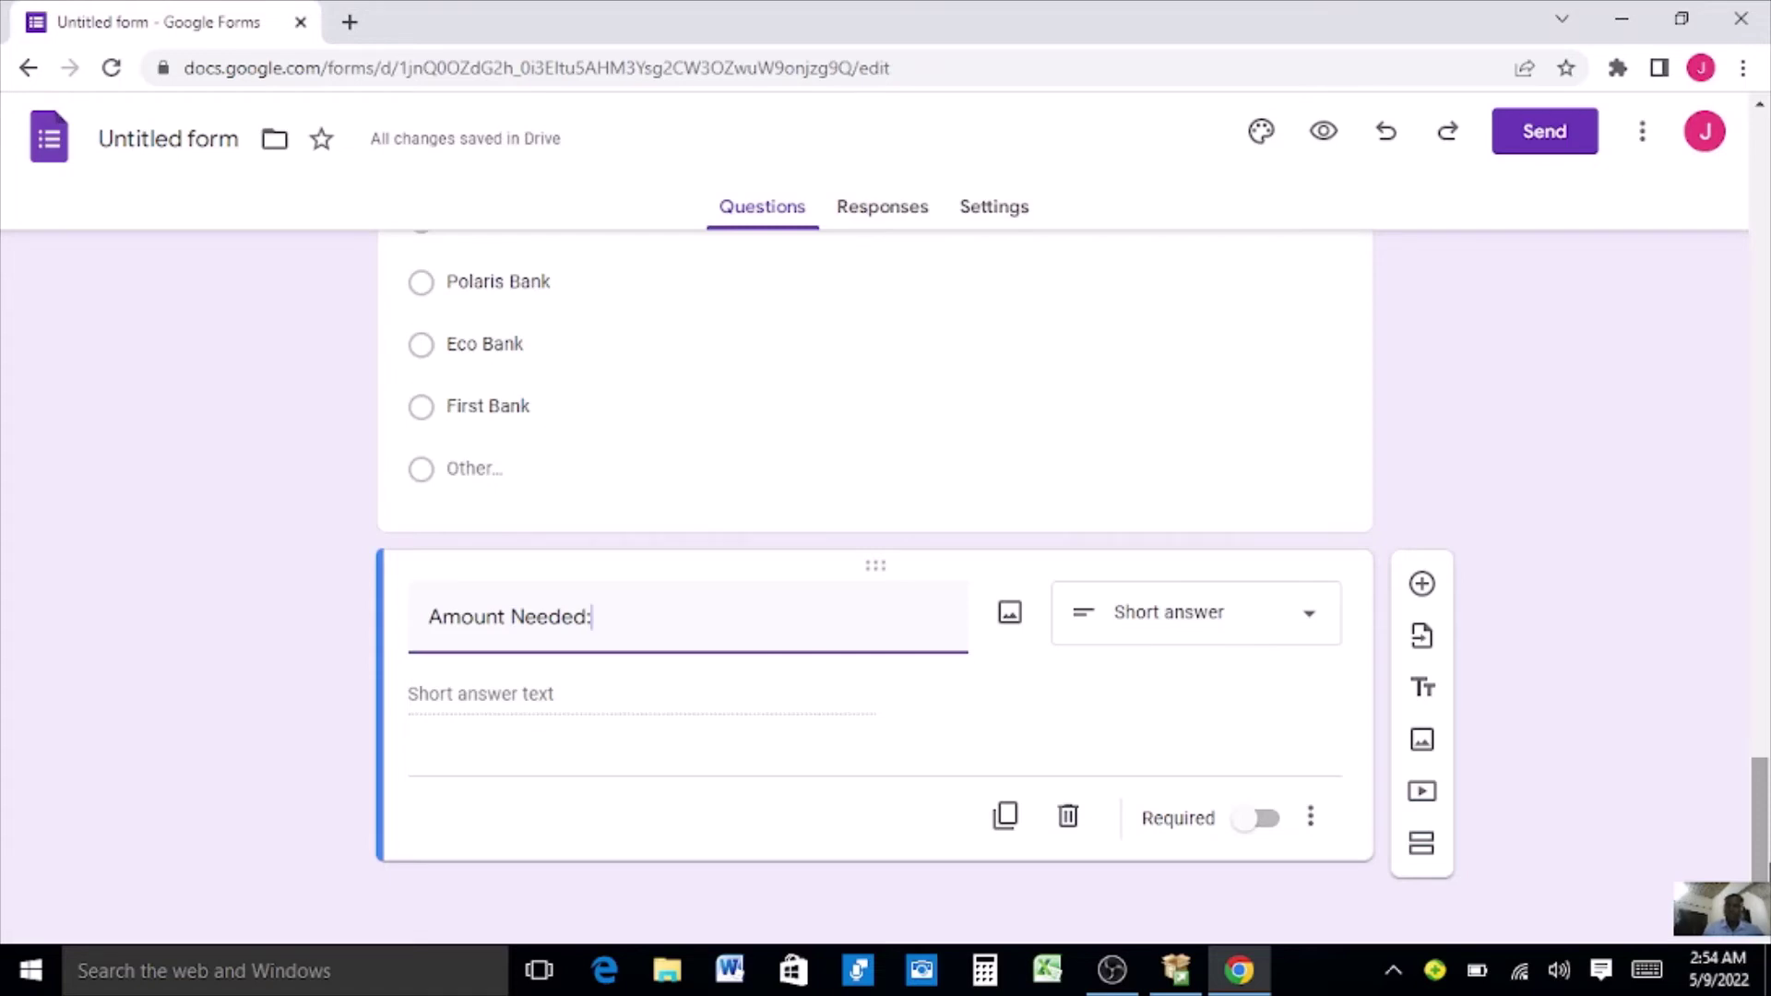
left_click(1326, 134)
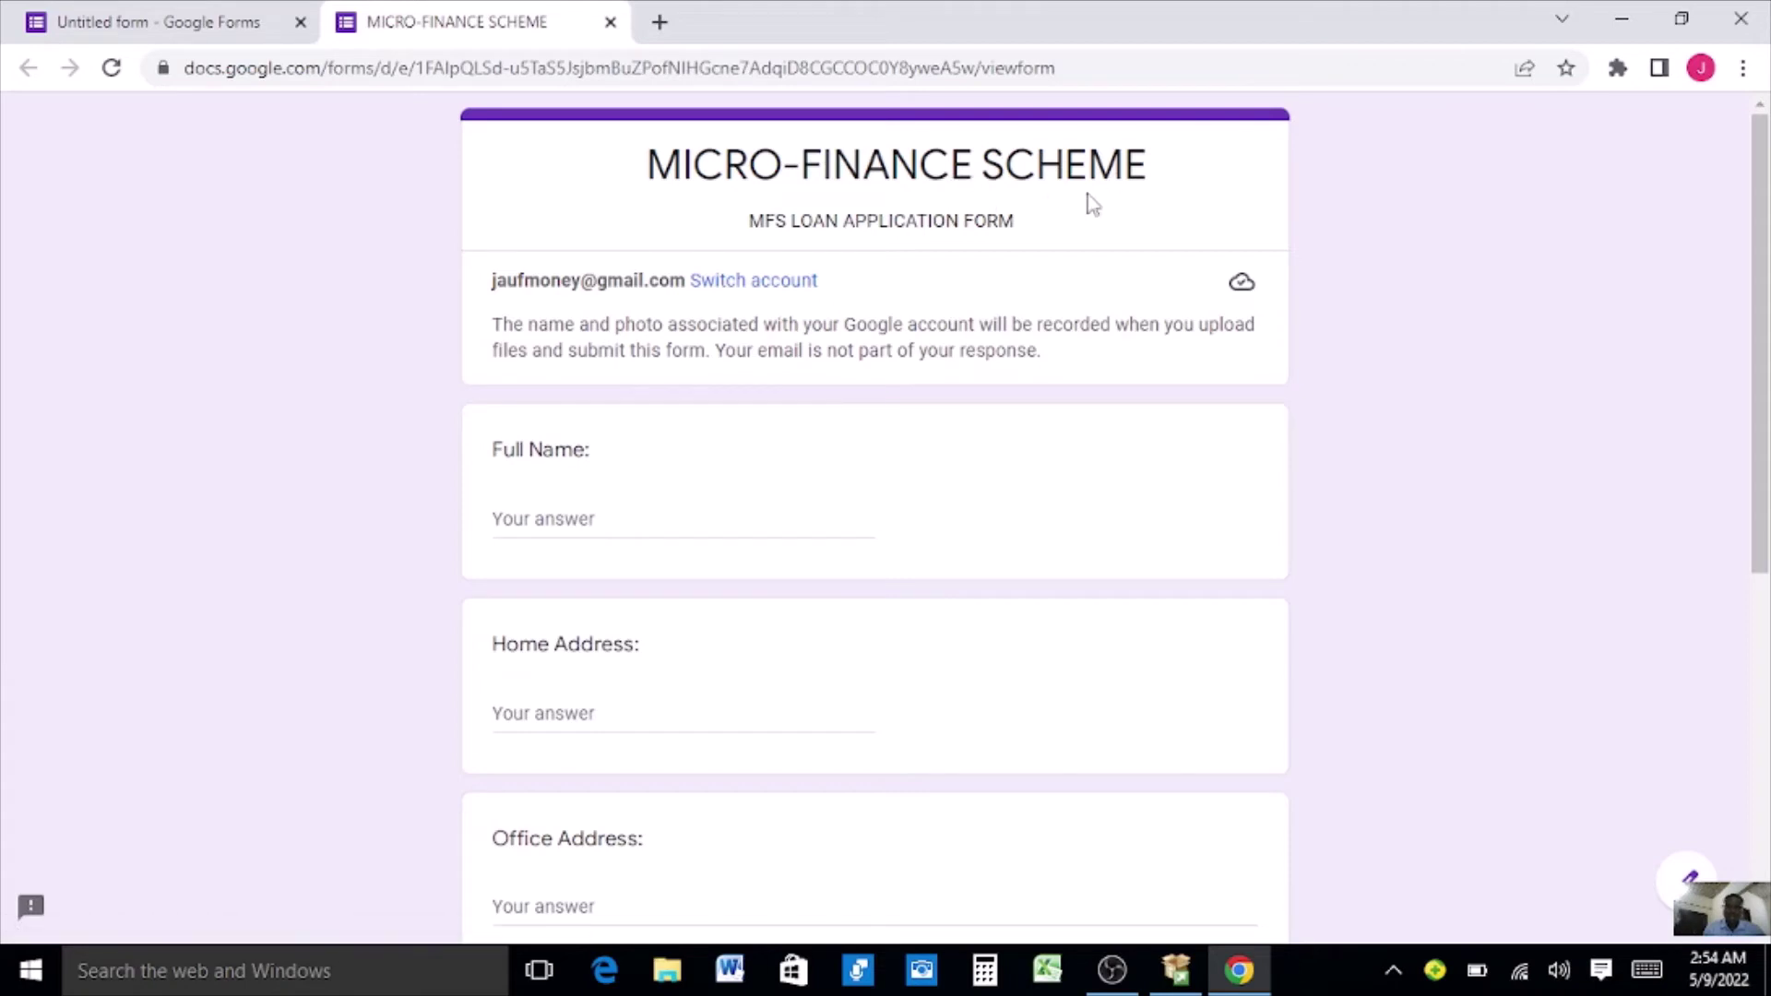
left_click_drag(1762, 266, 1766, 614)
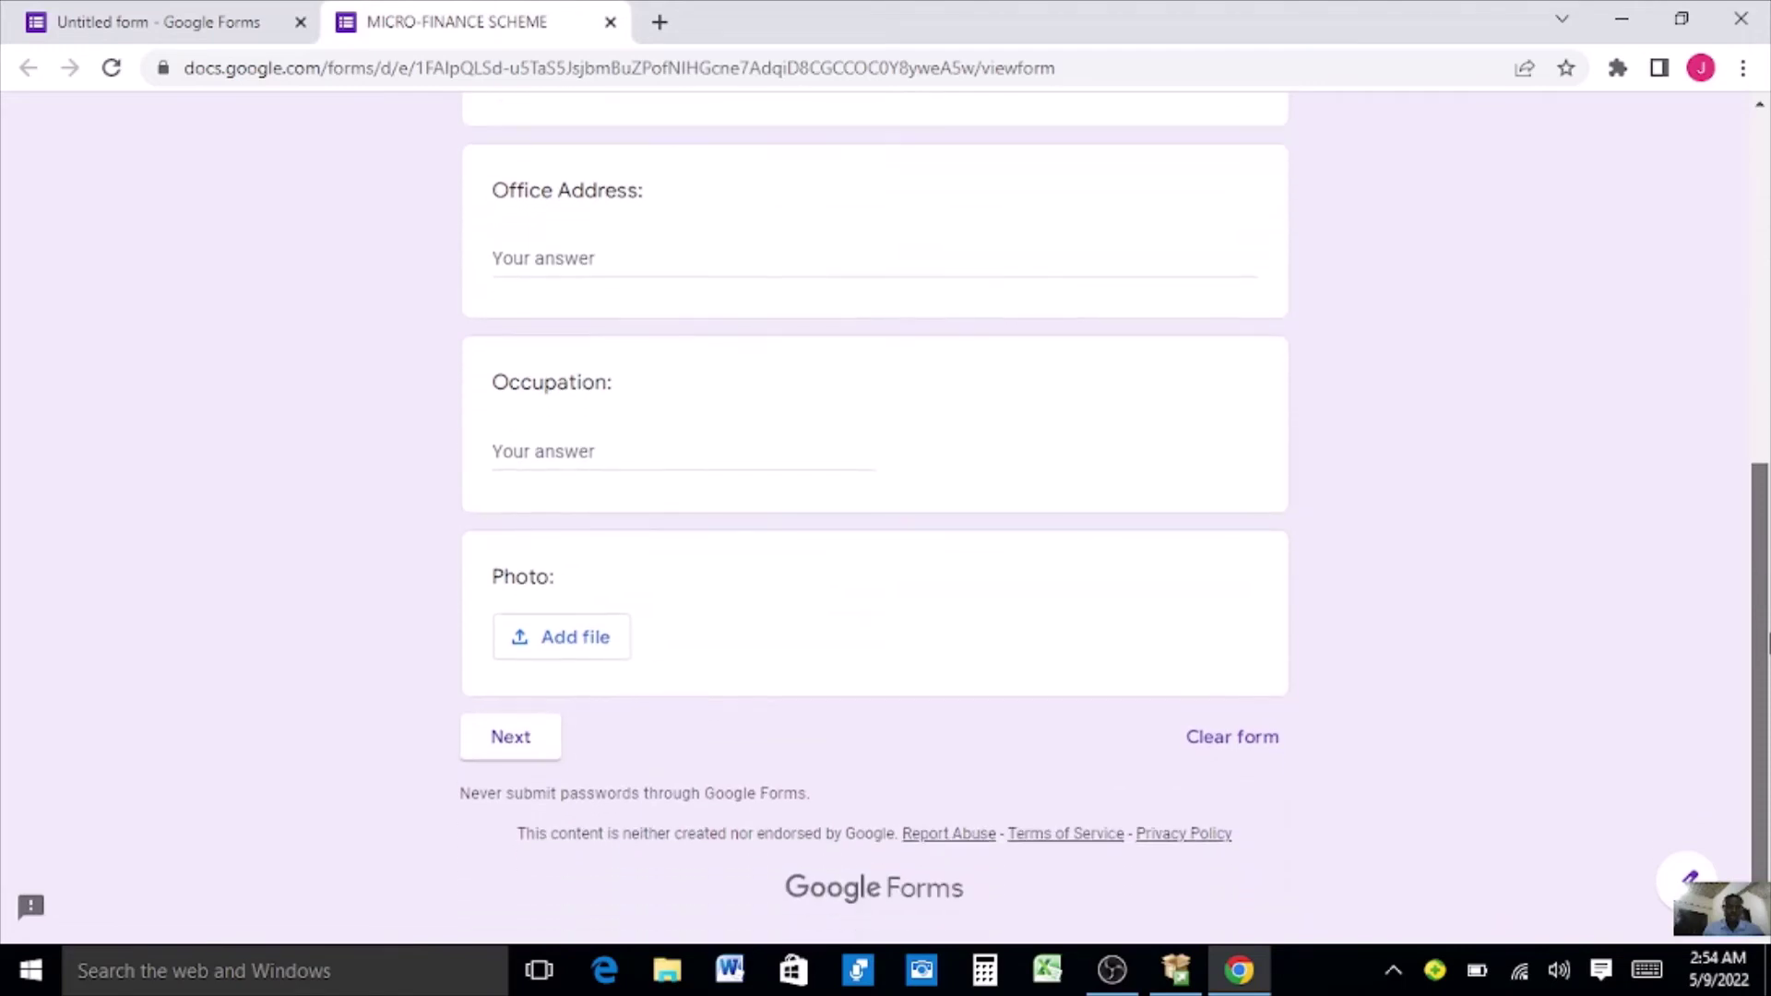
left_click(510, 750)
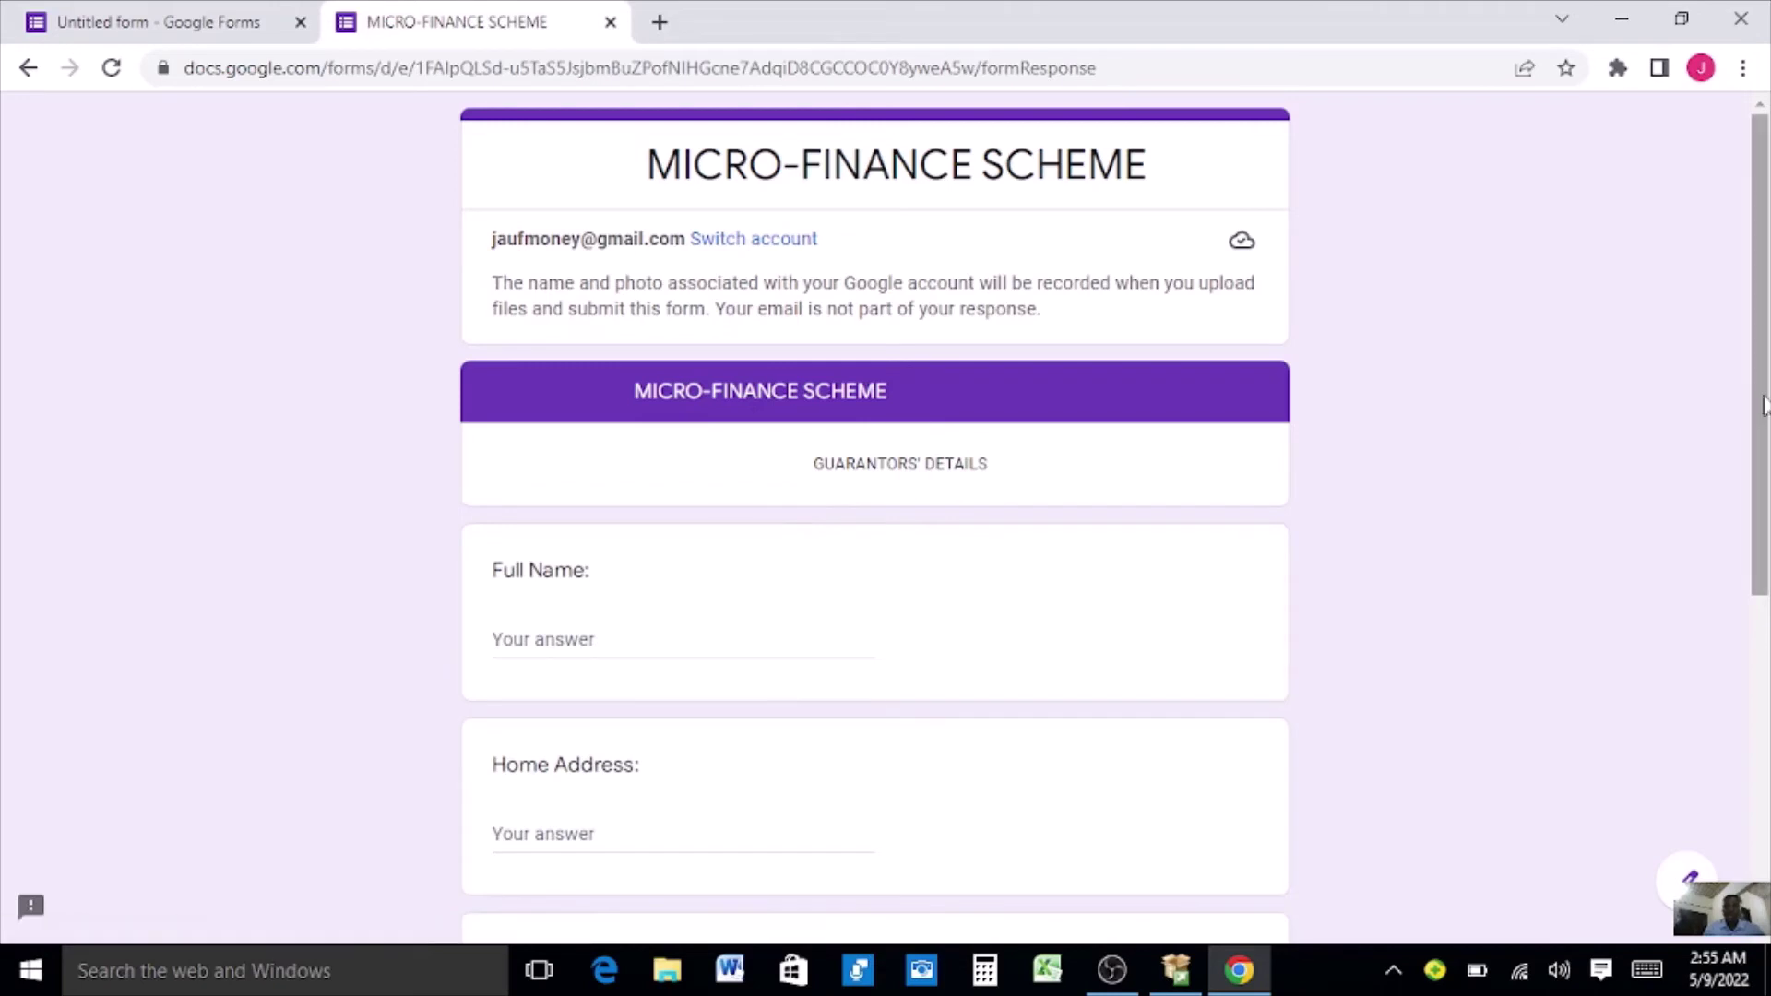
left_click_drag(1762, 411, 1767, 788)
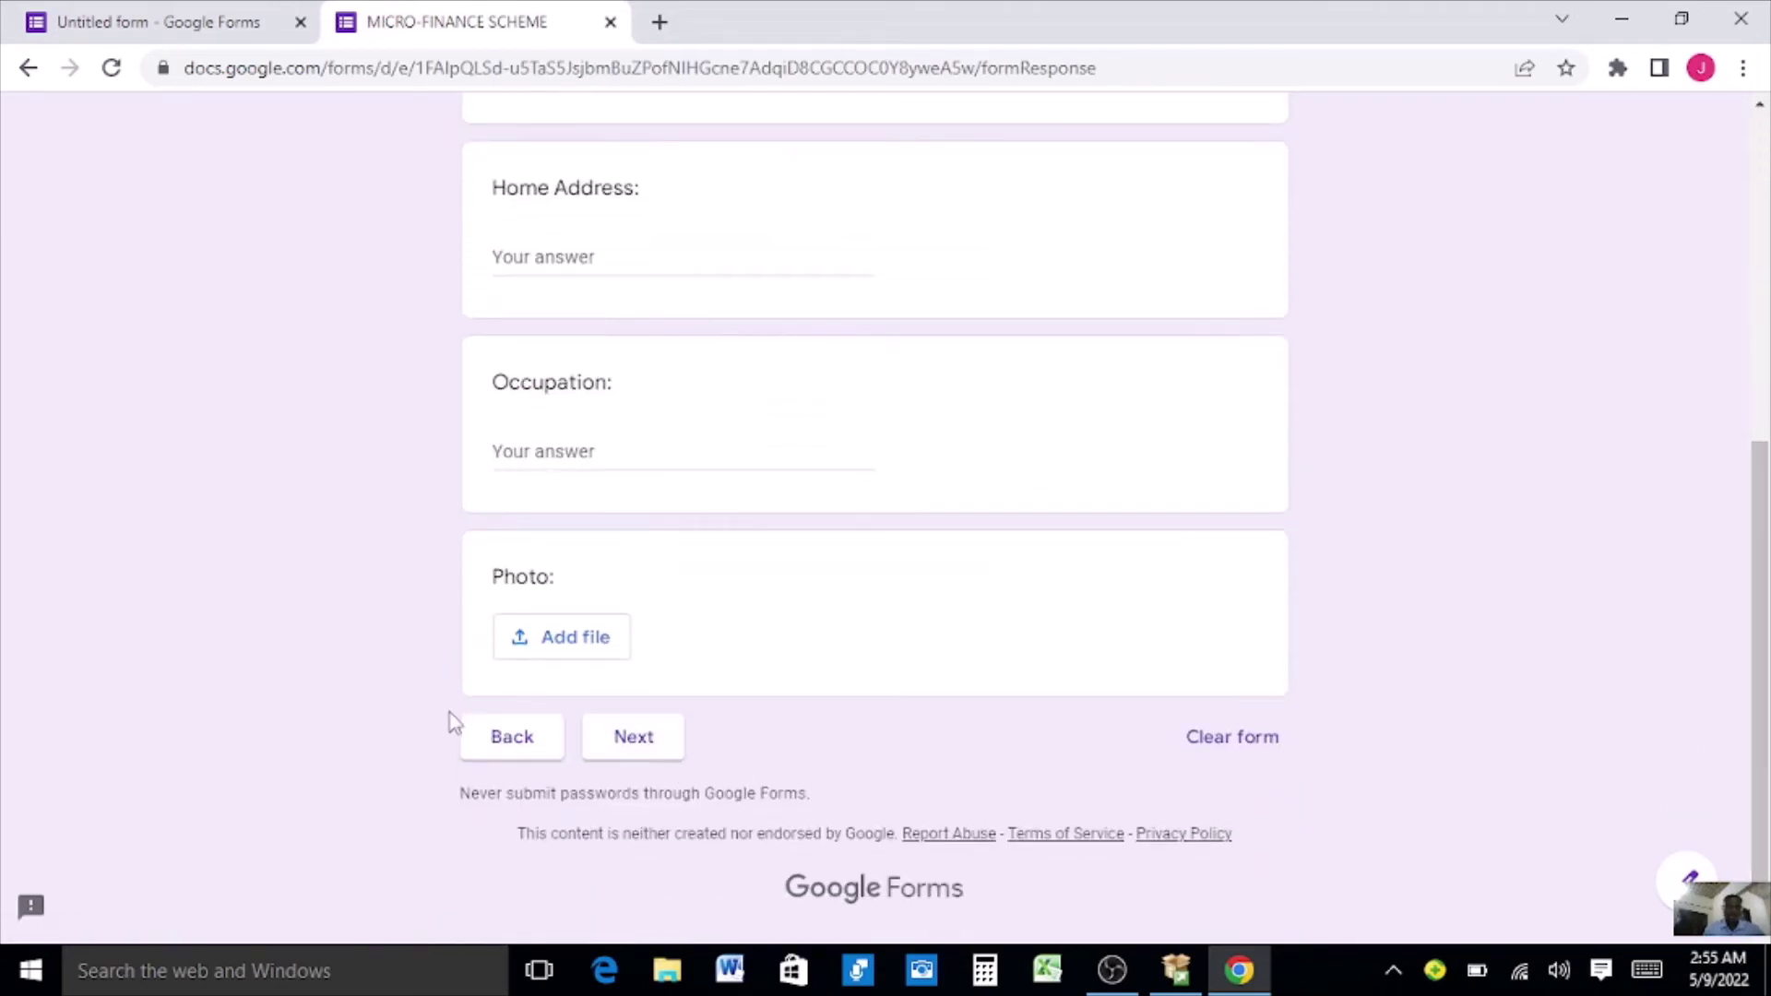
left_click(644, 749)
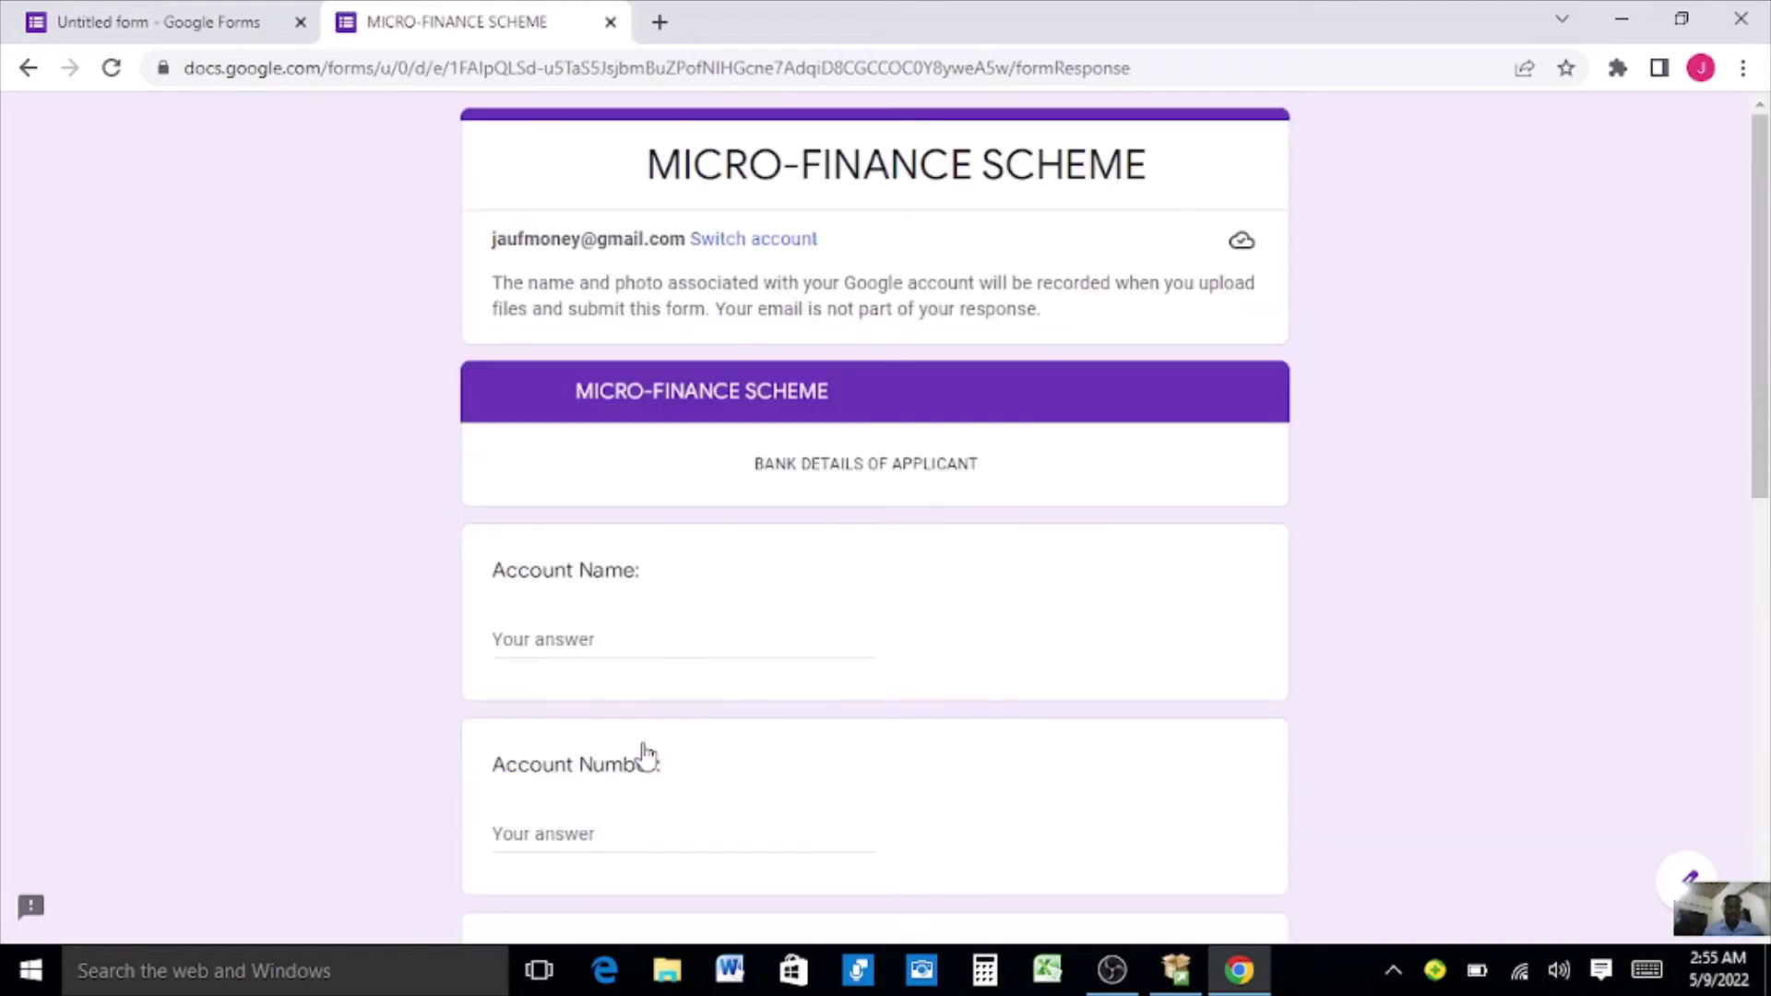
left_click_drag(1764, 317, 1740, 416)
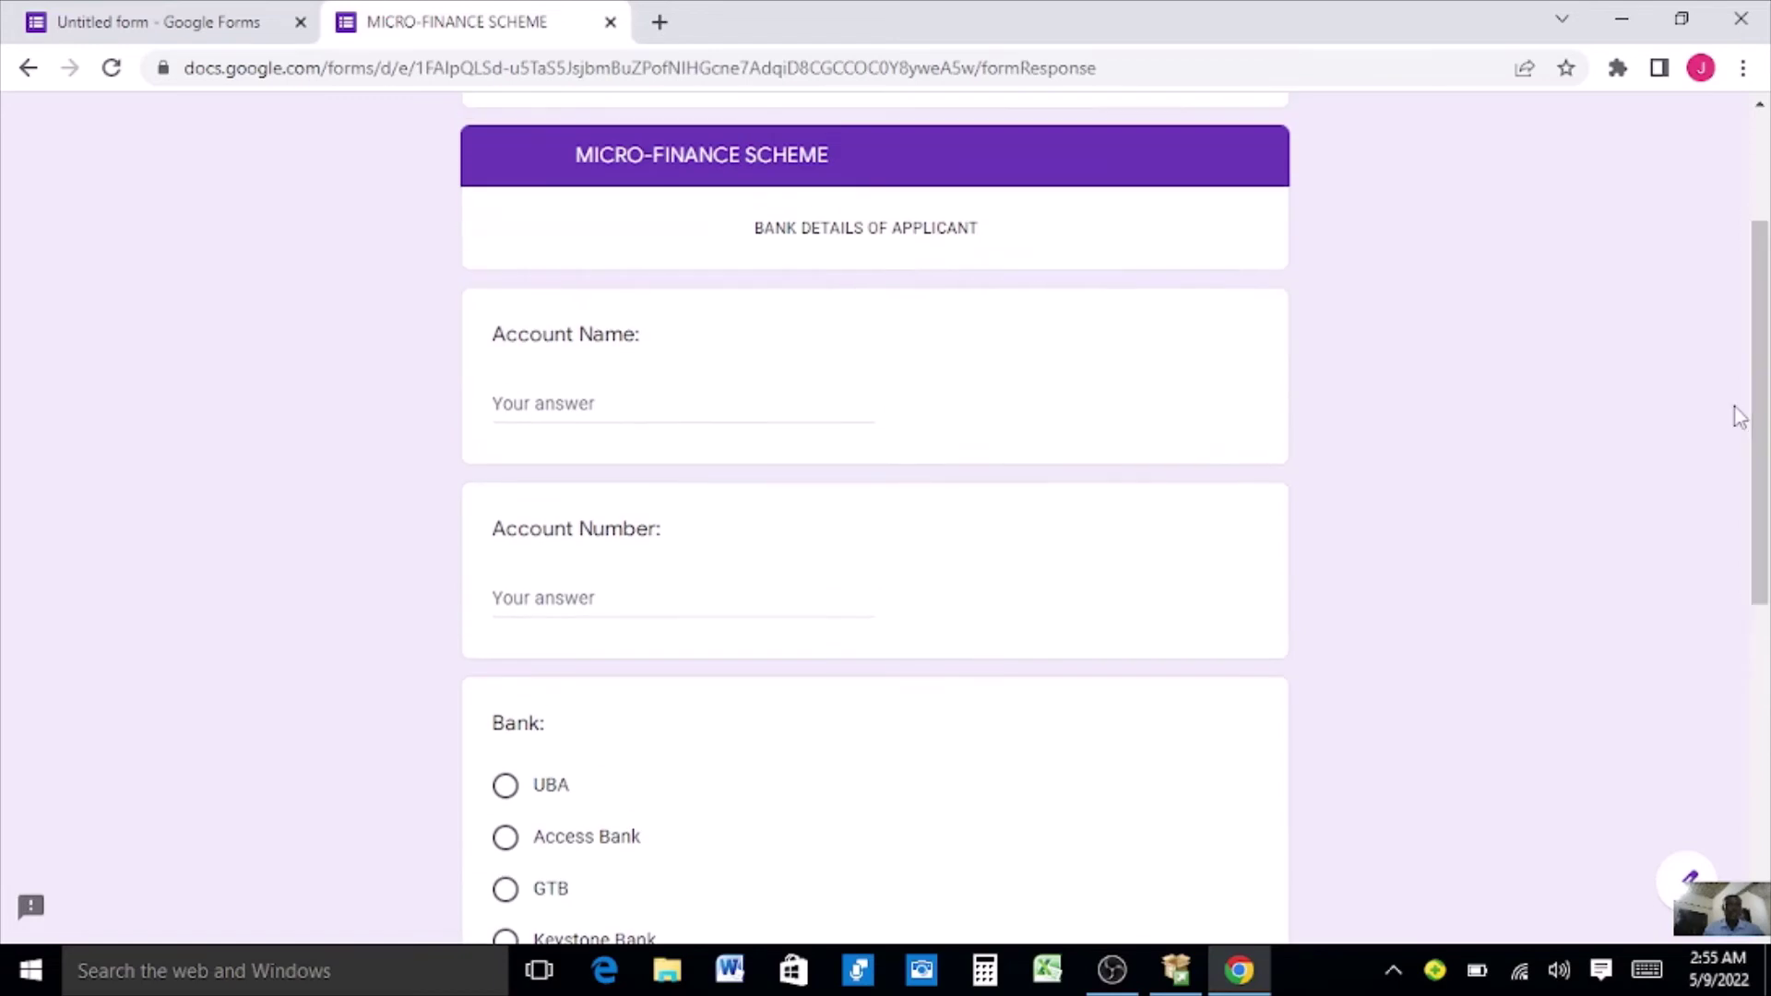
left_click(609, 23)
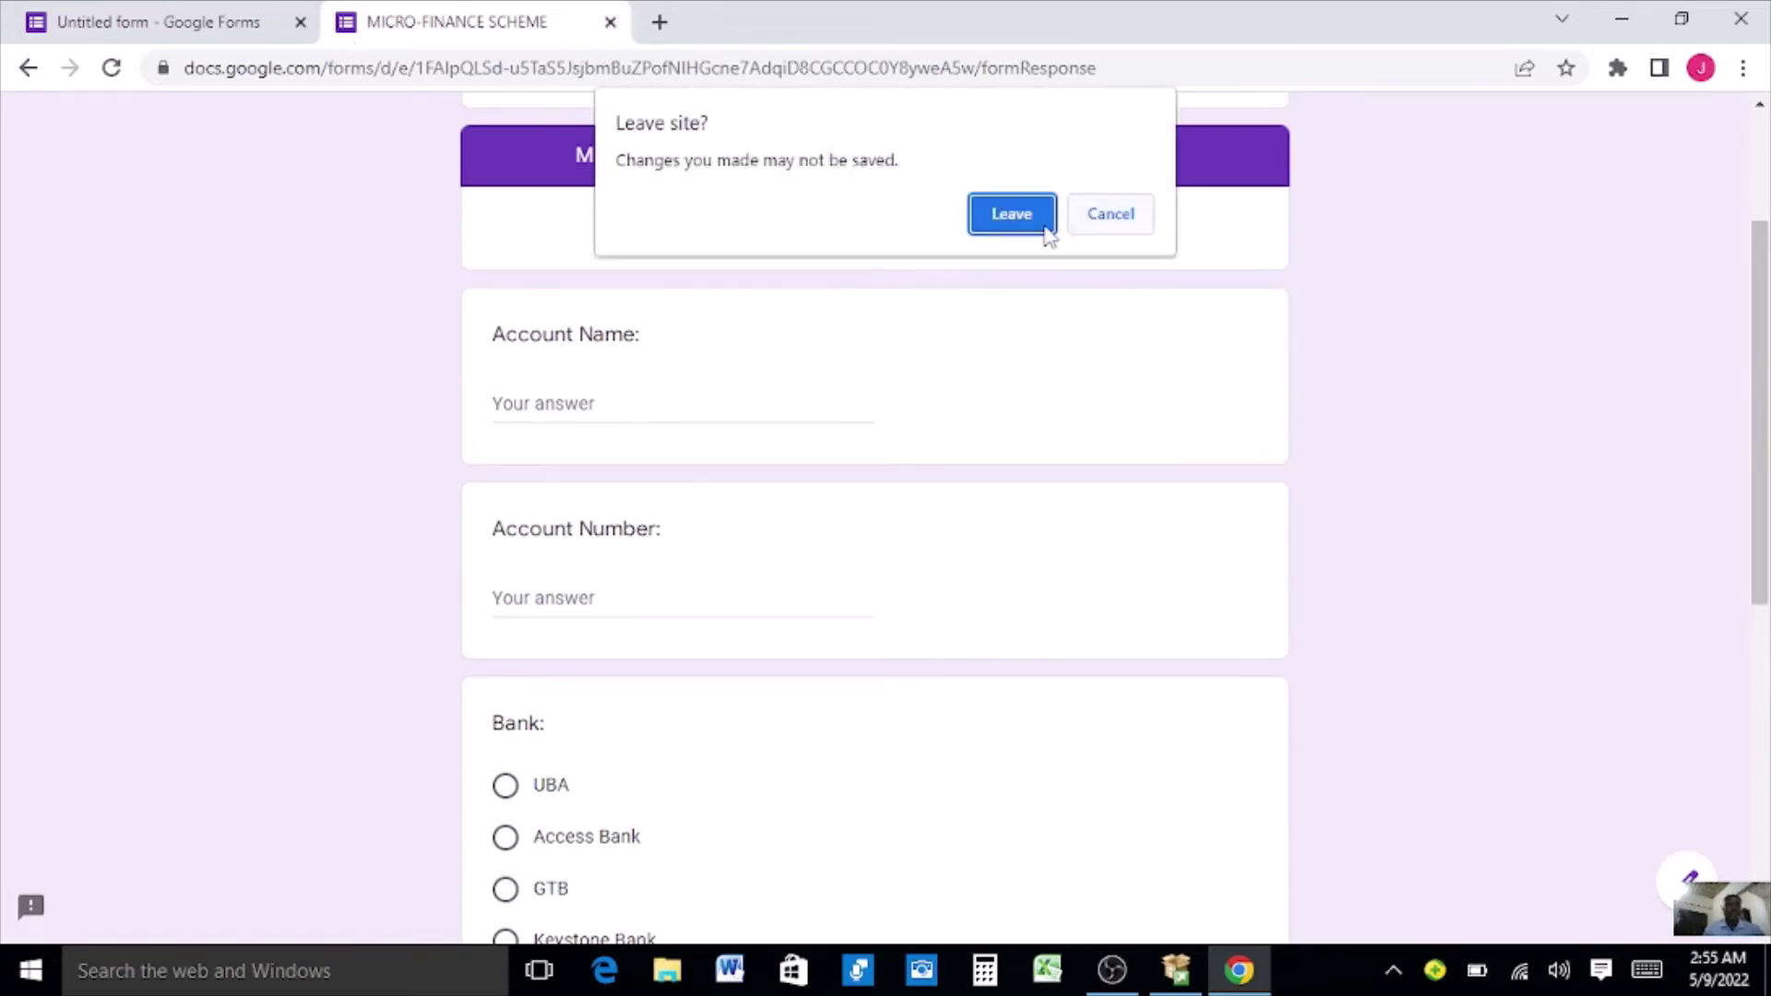
left_click(1015, 224)
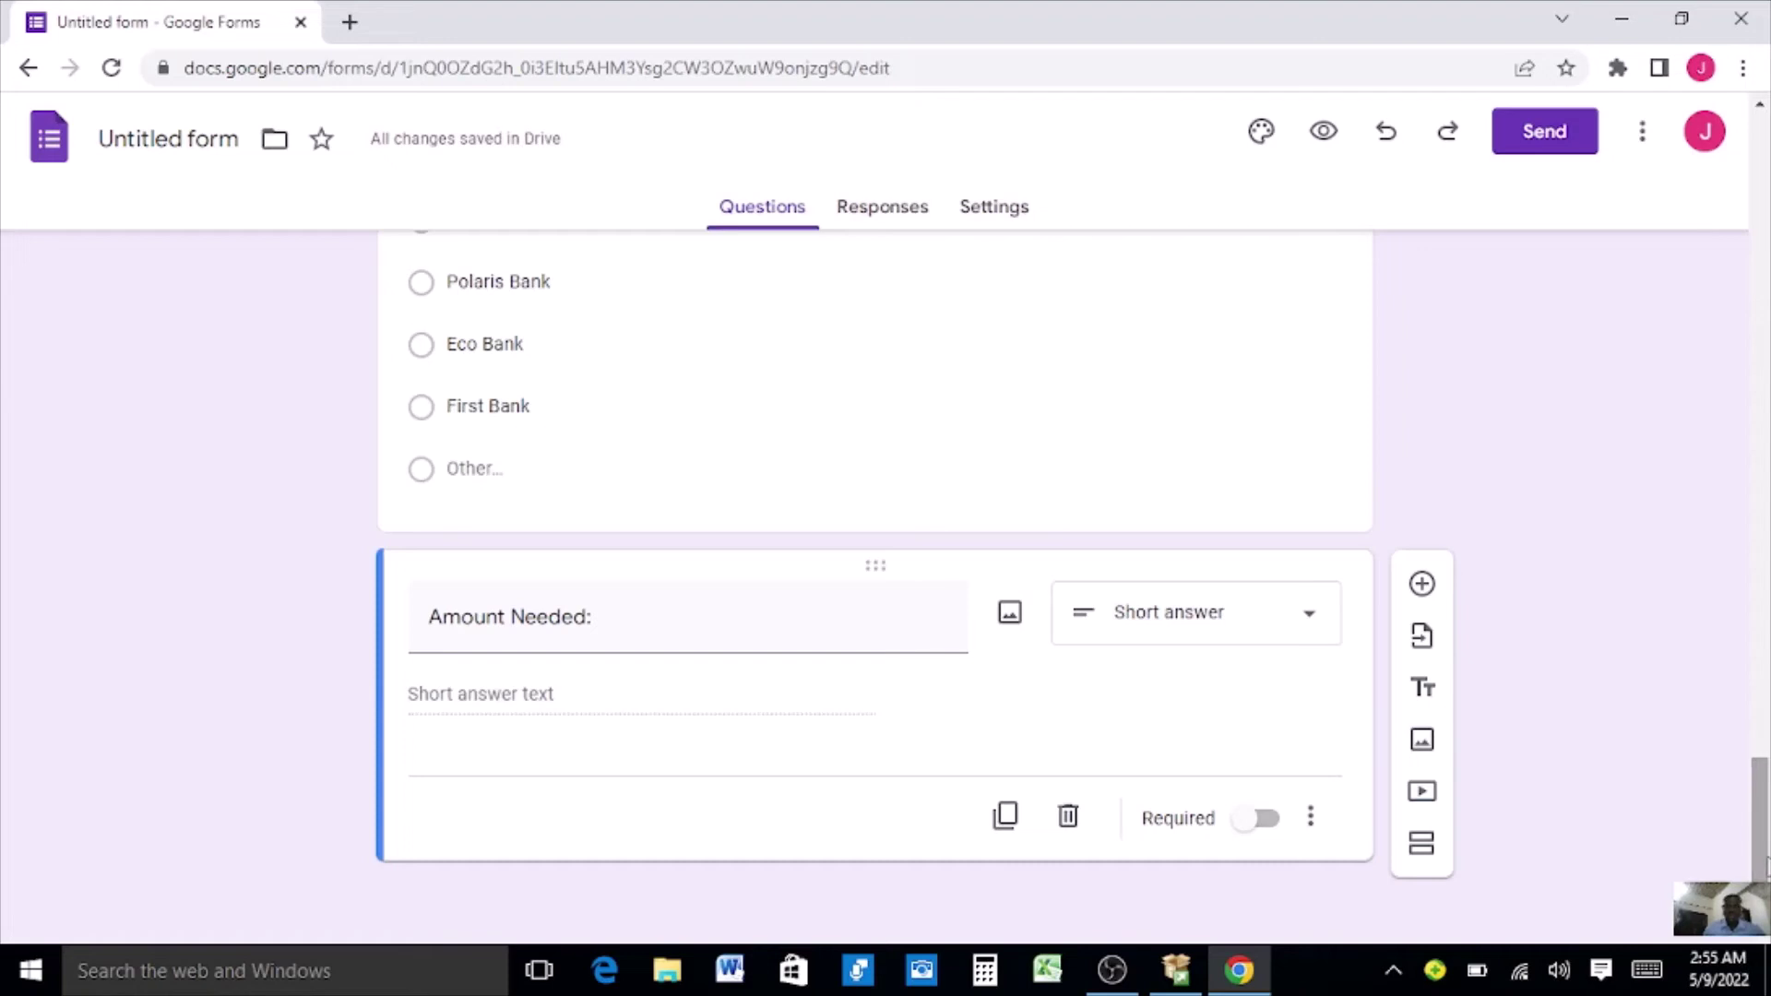
Add a fourth section after Amount Needed and title it "MICRO-FINANCE SCHEME", indented towards the centre.
left_click(1421, 851)
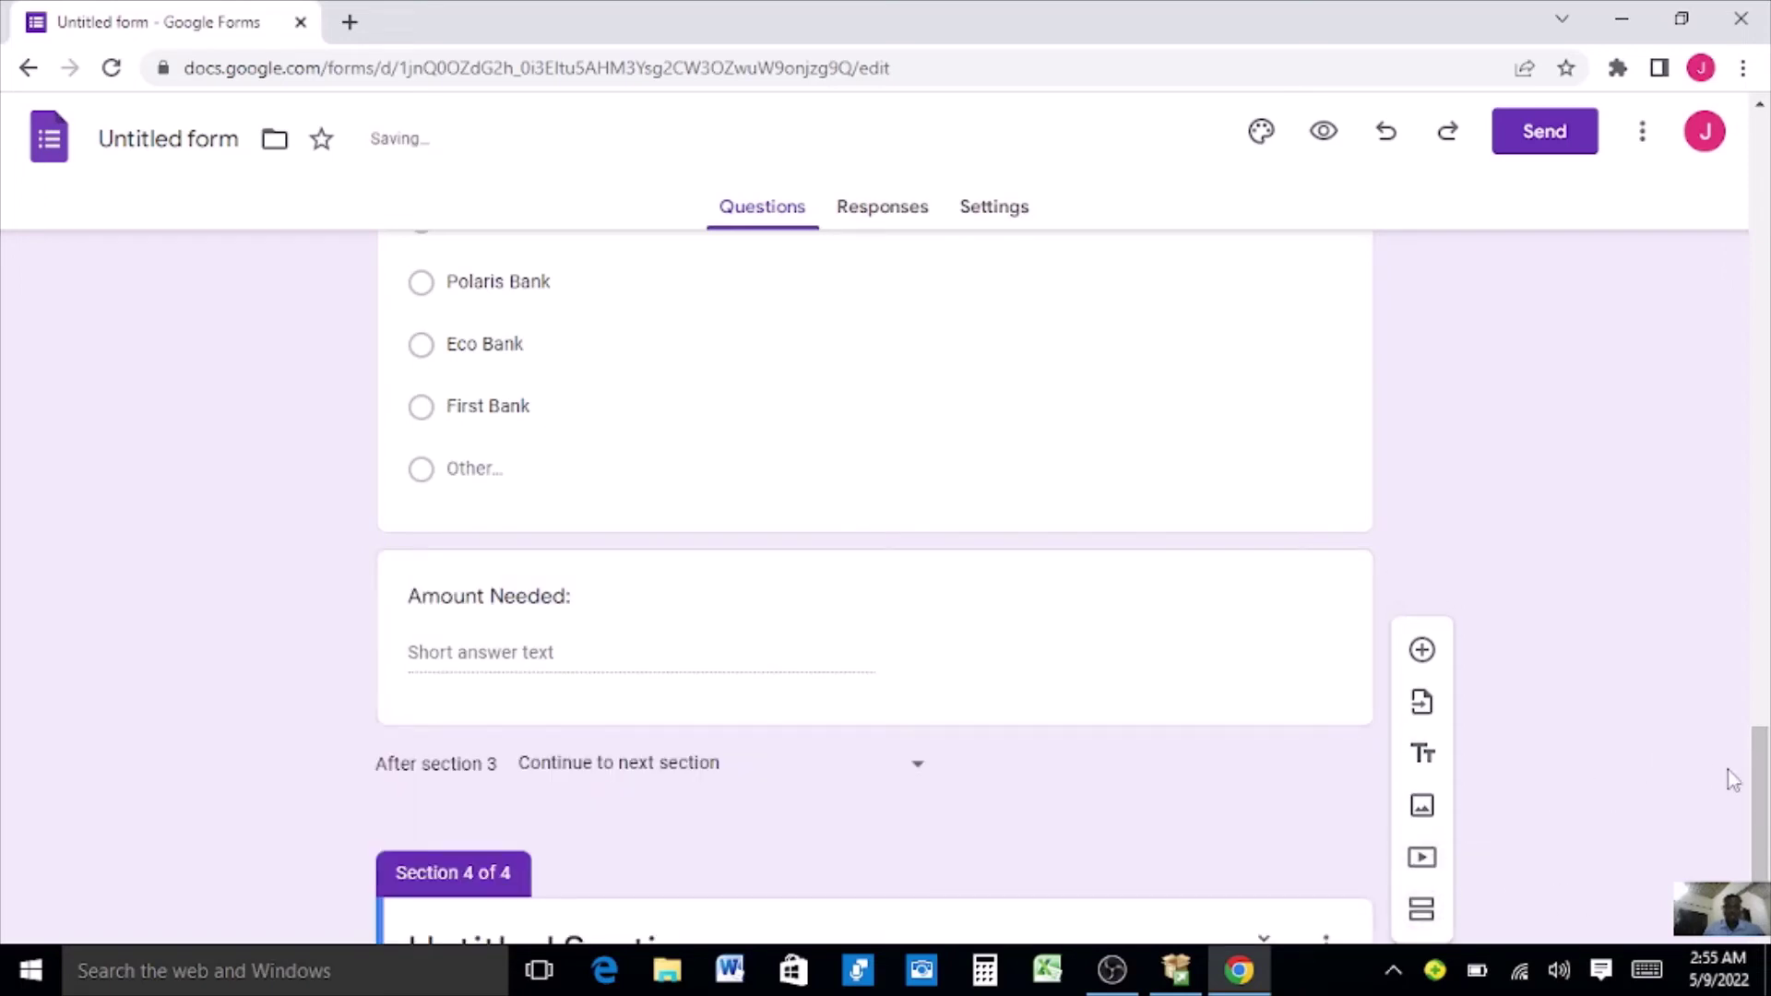
left_click_drag(1758, 777, 1755, 870)
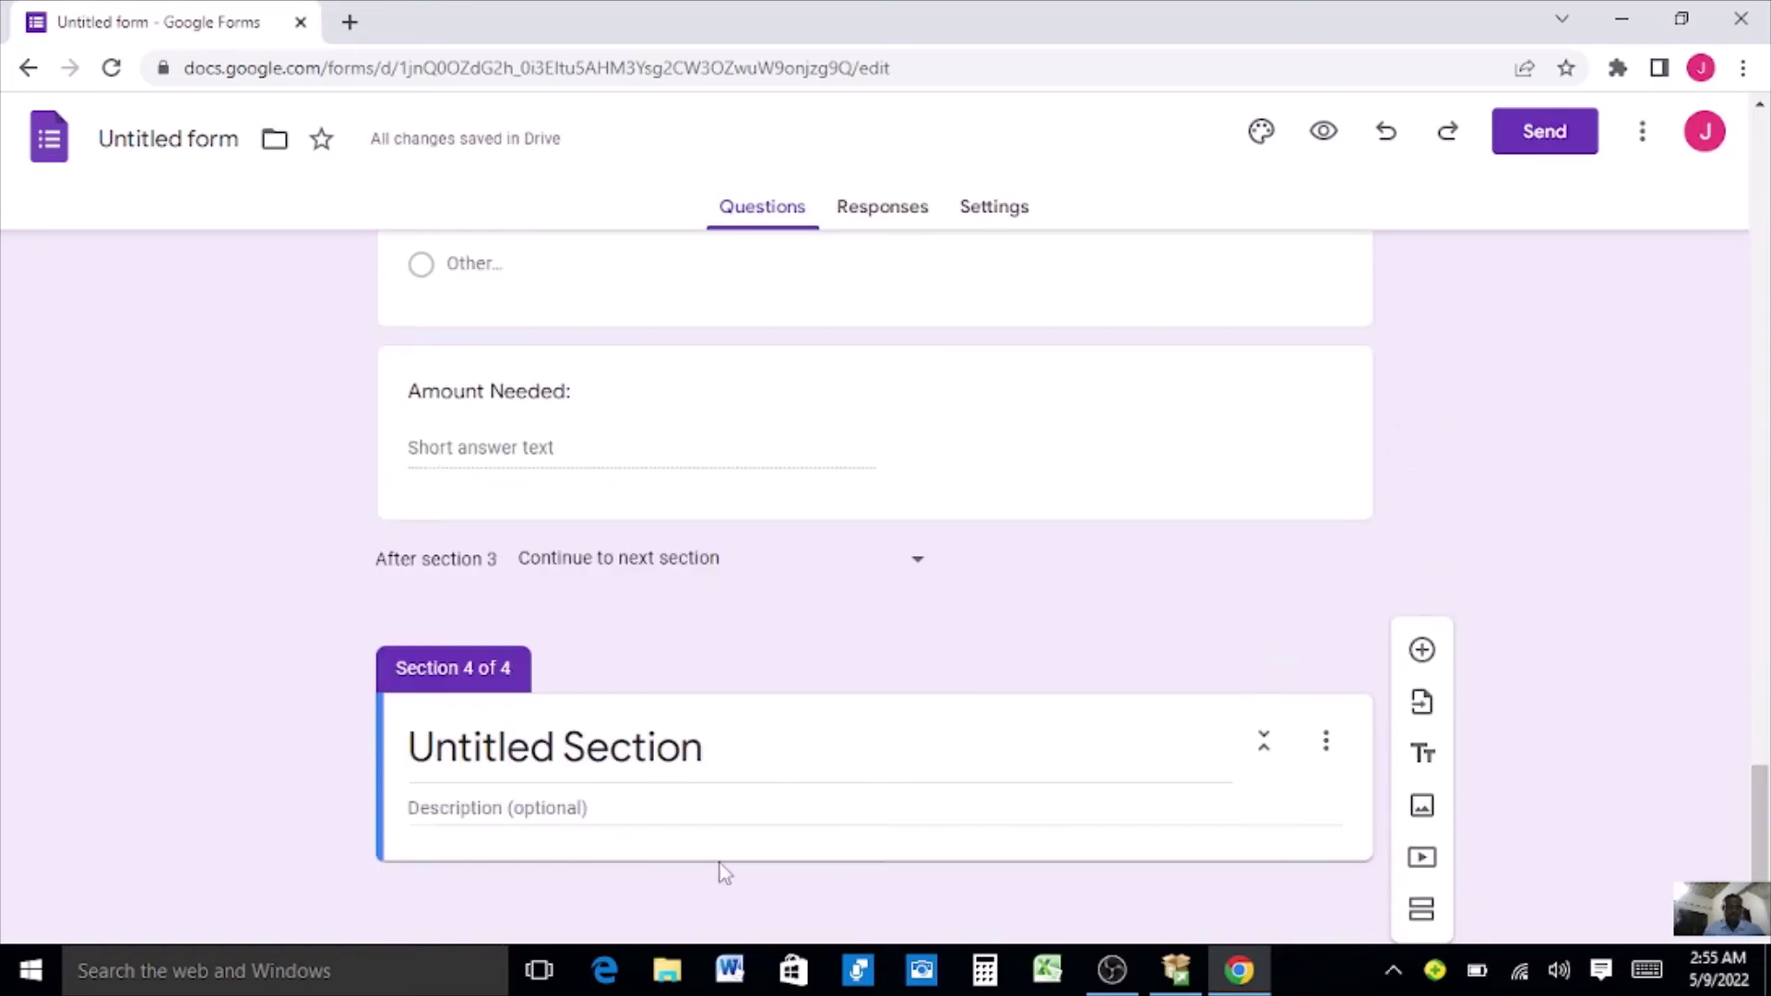
left_click(744, 749)
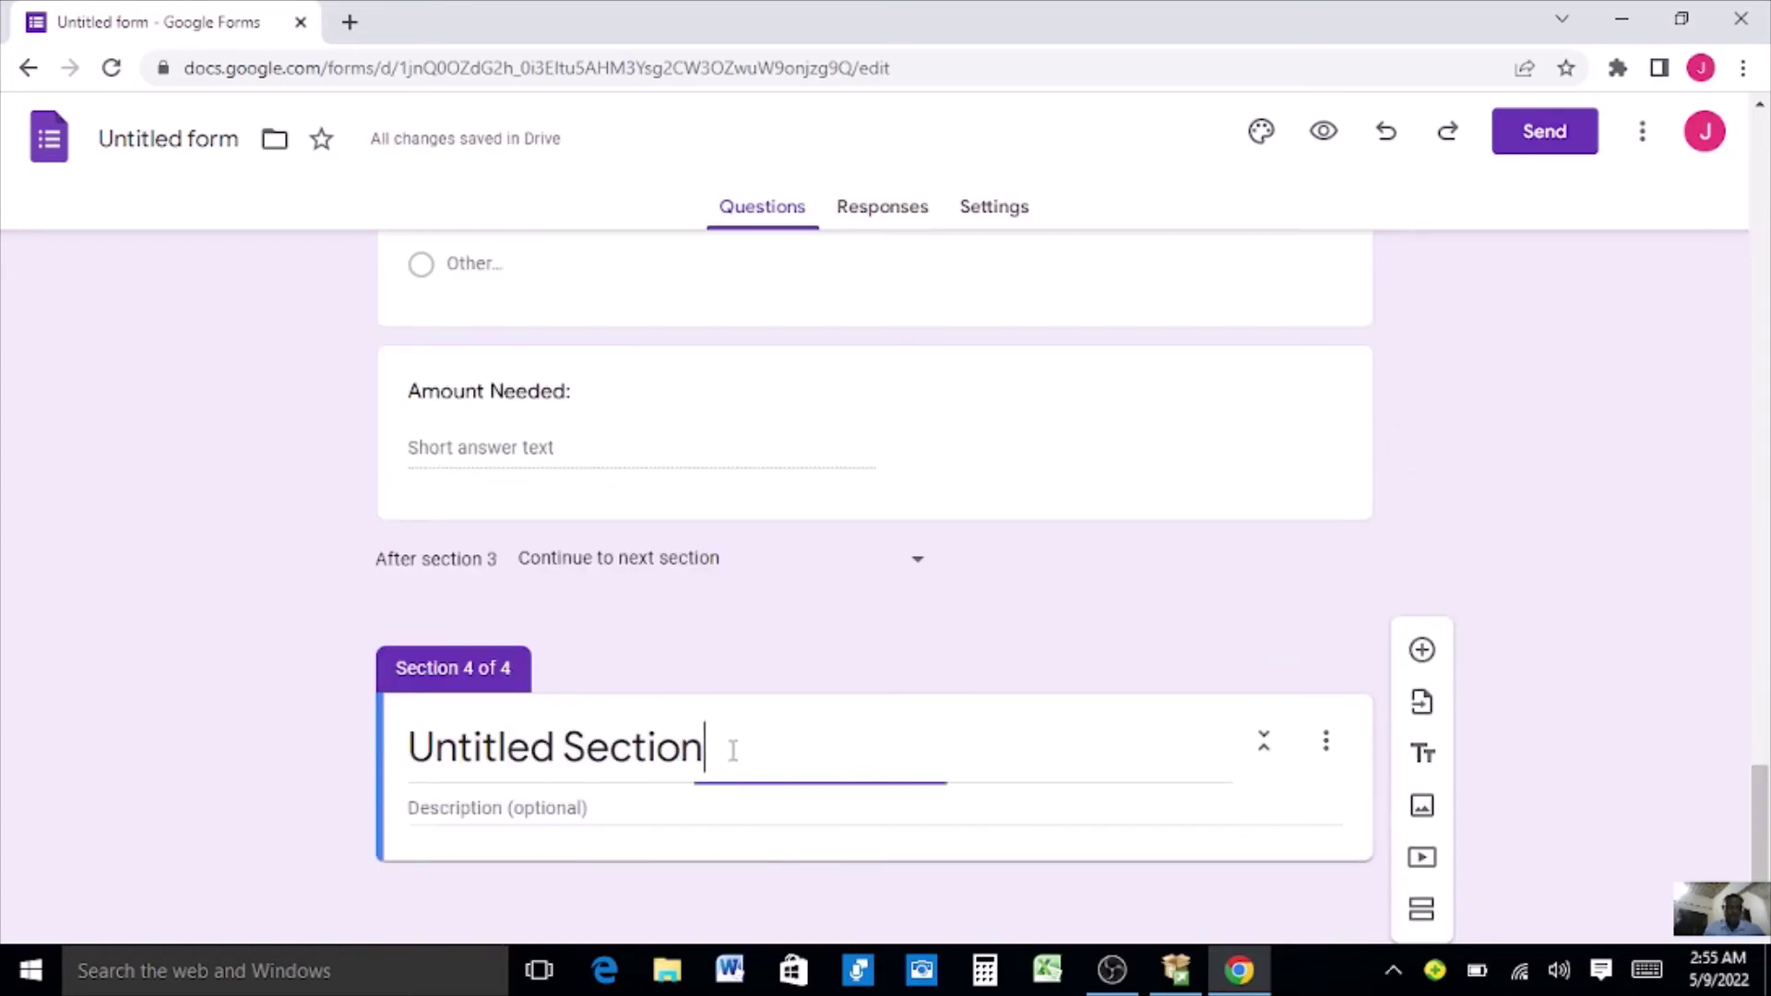
left_click_drag(731, 748, 329, 741)
key("BackSpace")
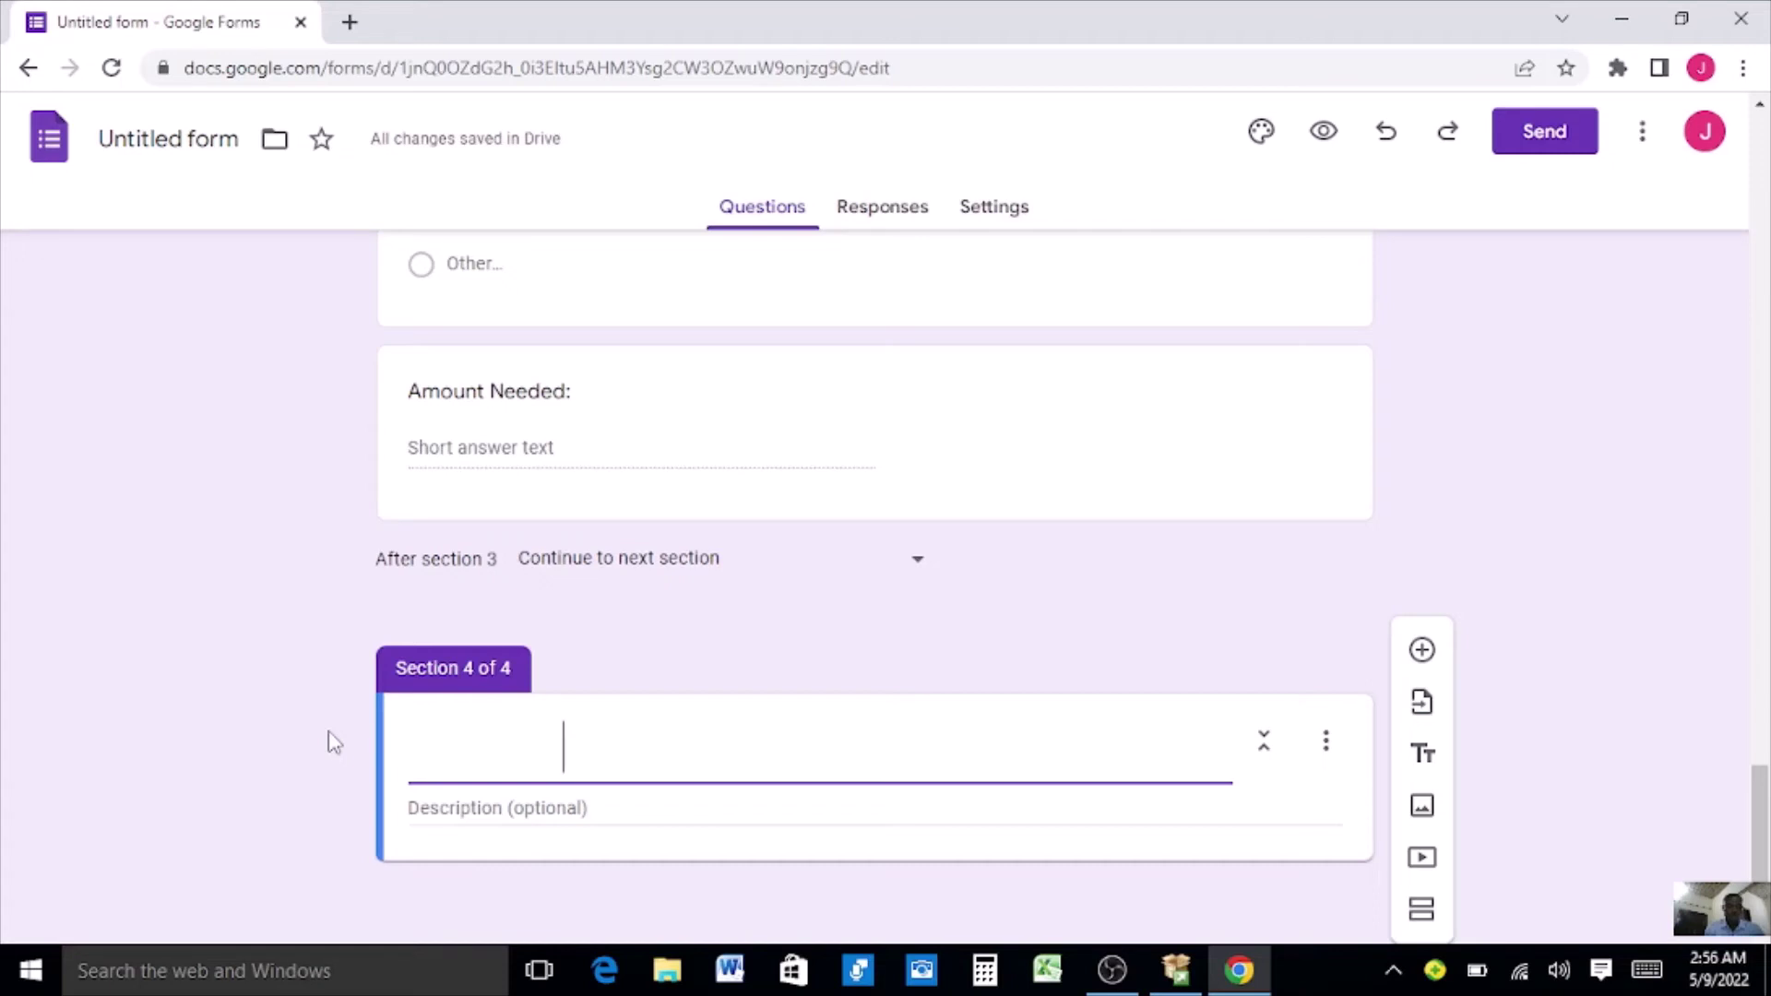
type("MICR")
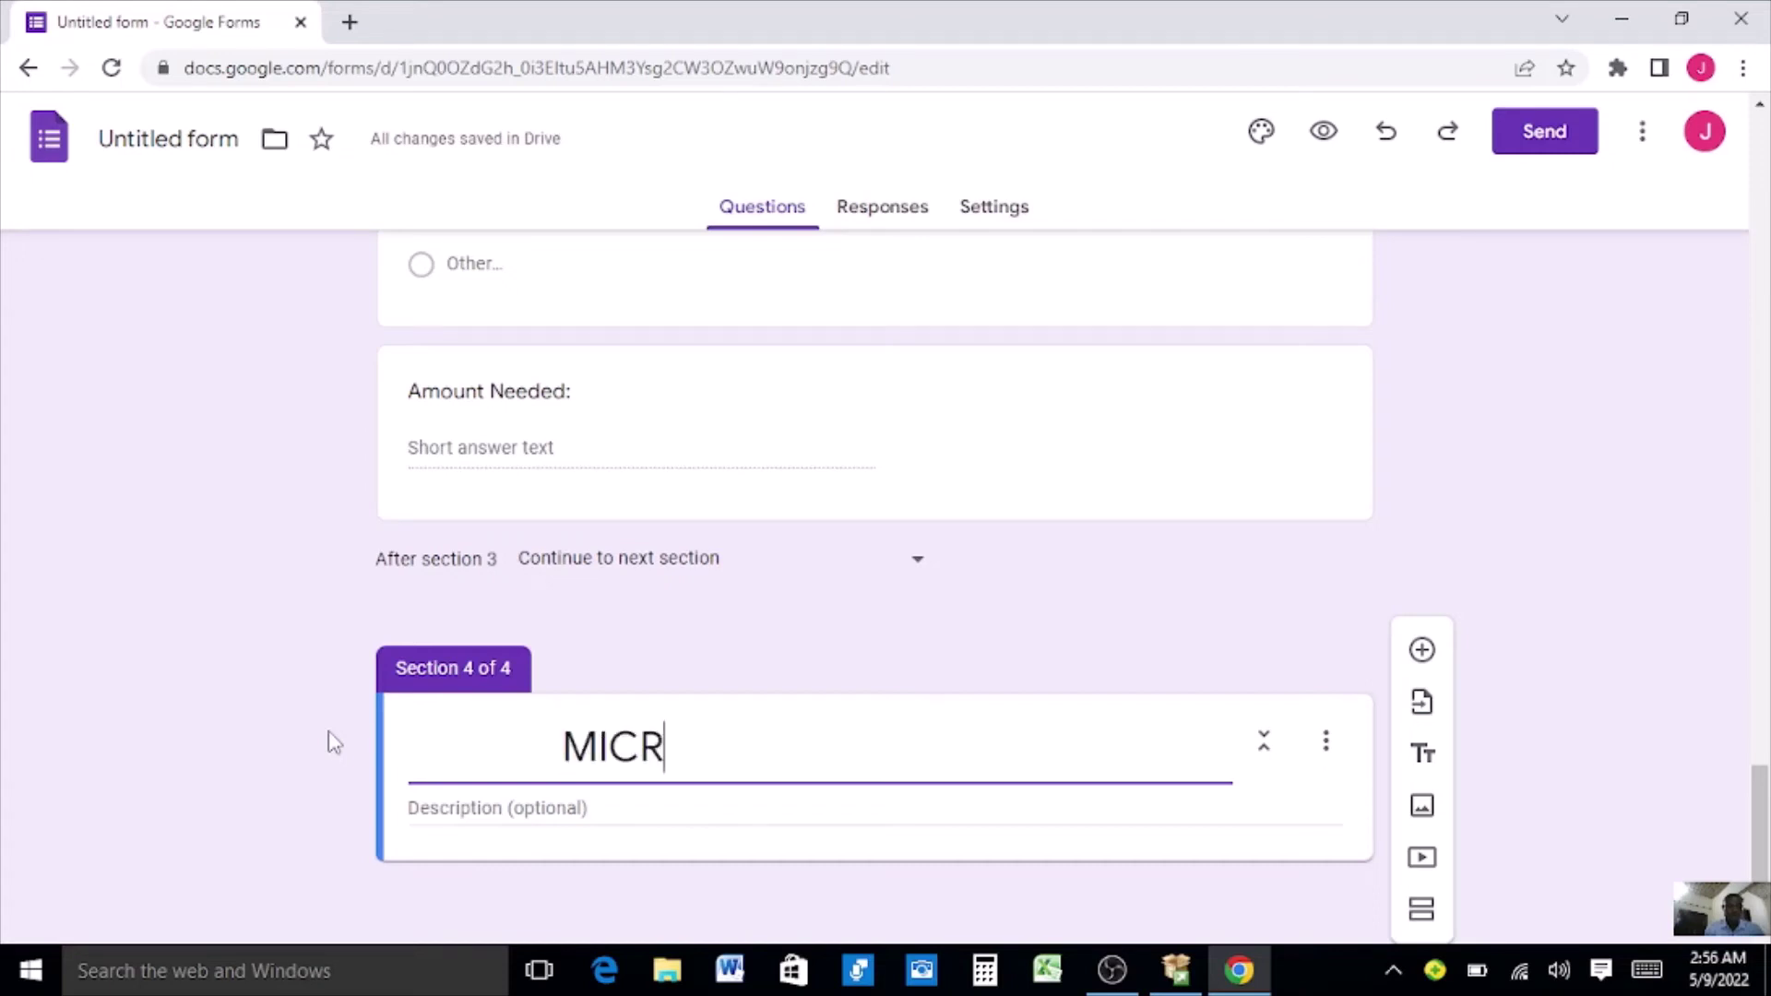
type("O-FI")
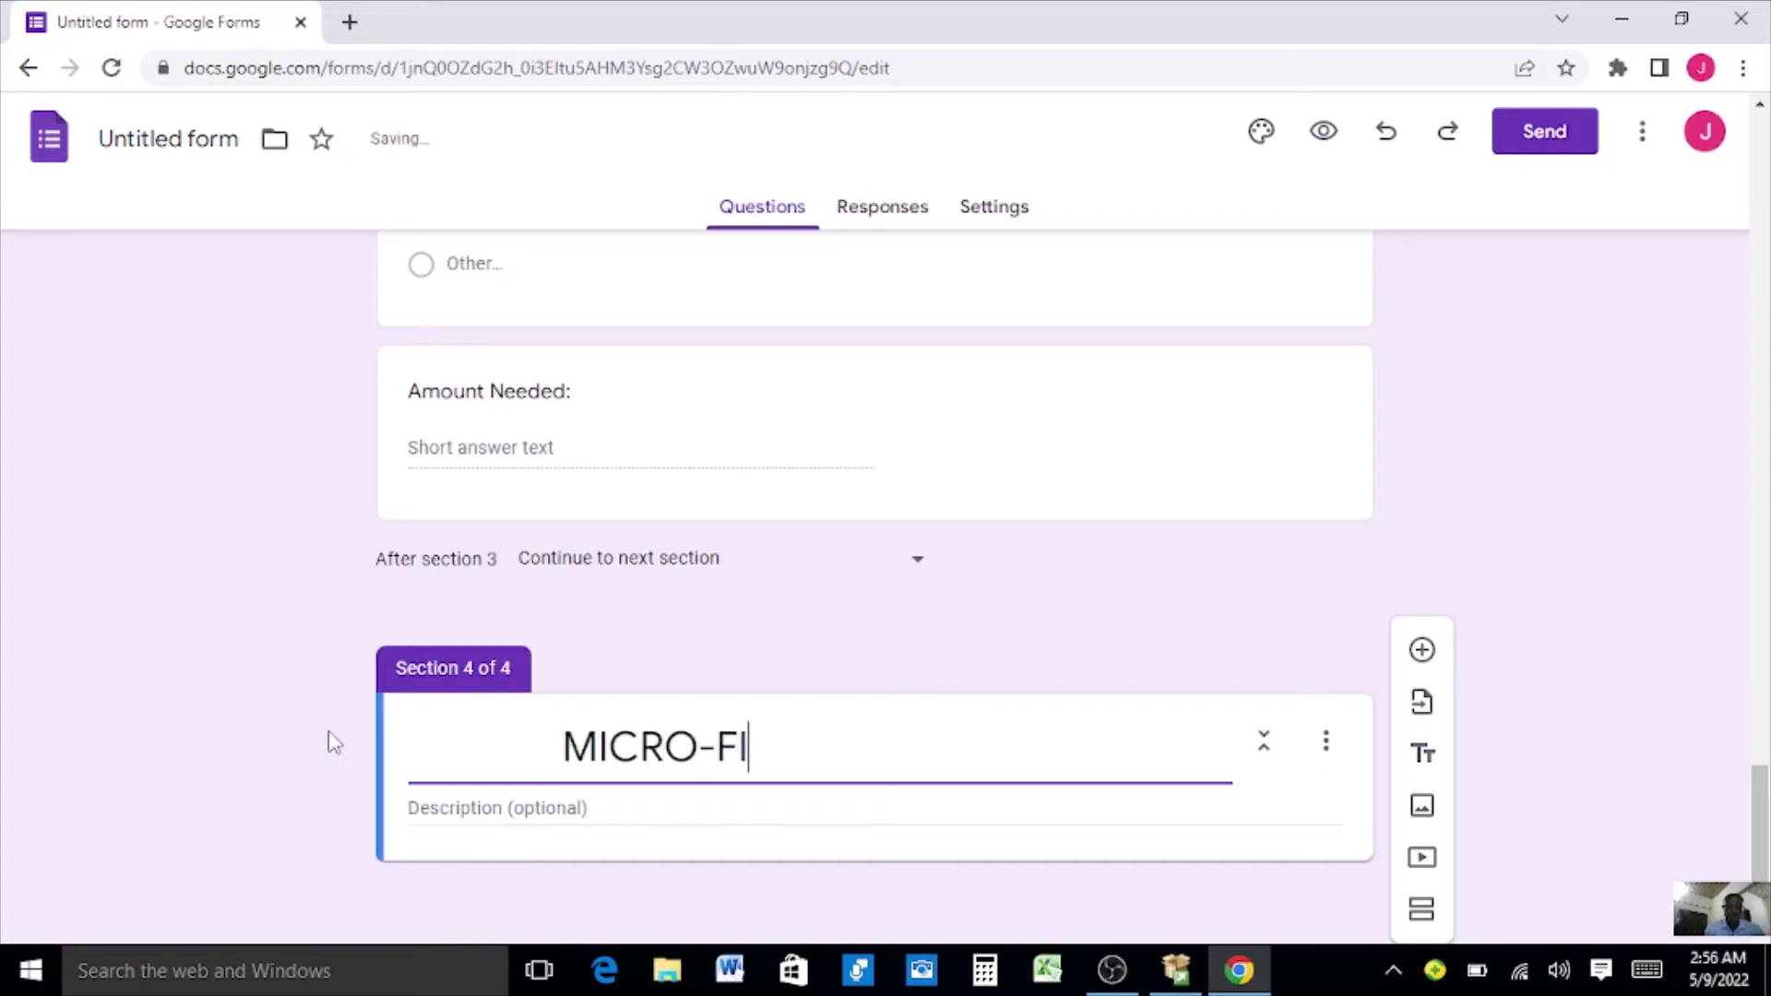
type("NANCE SCHEME")
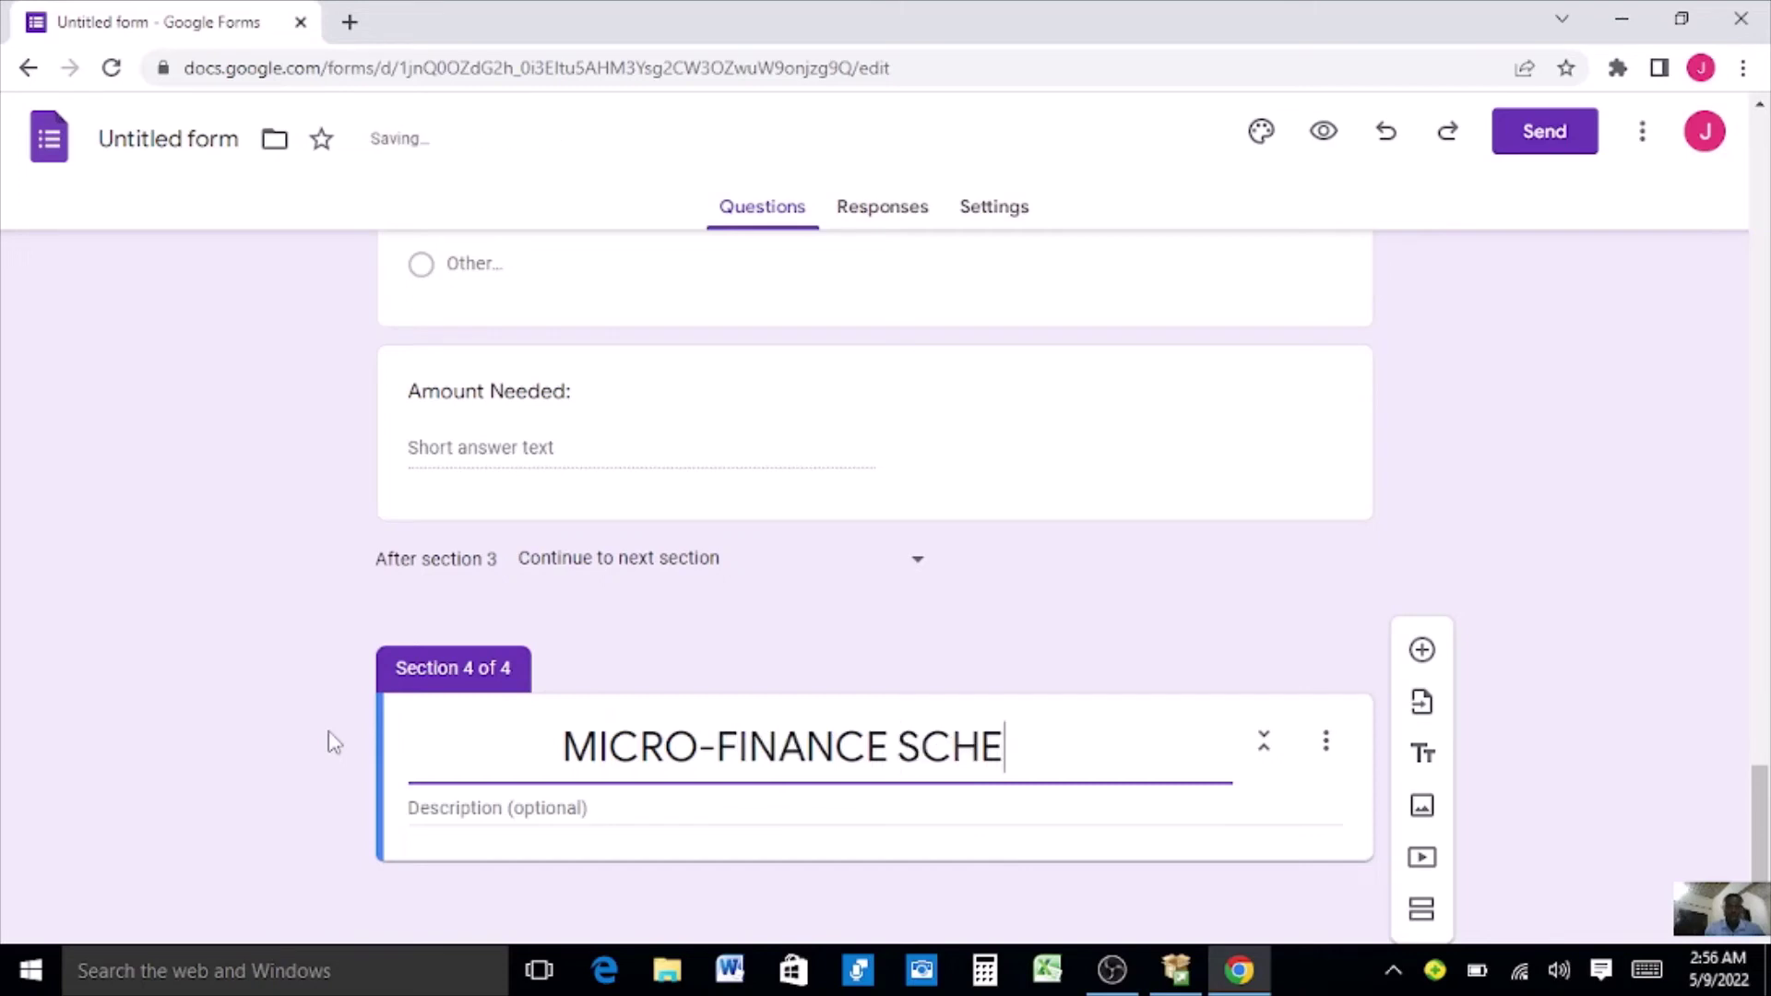
Enter "CONDITIONS AND TERMS" as the fourth section's description, indented towards the centre.
left_click(465, 808)
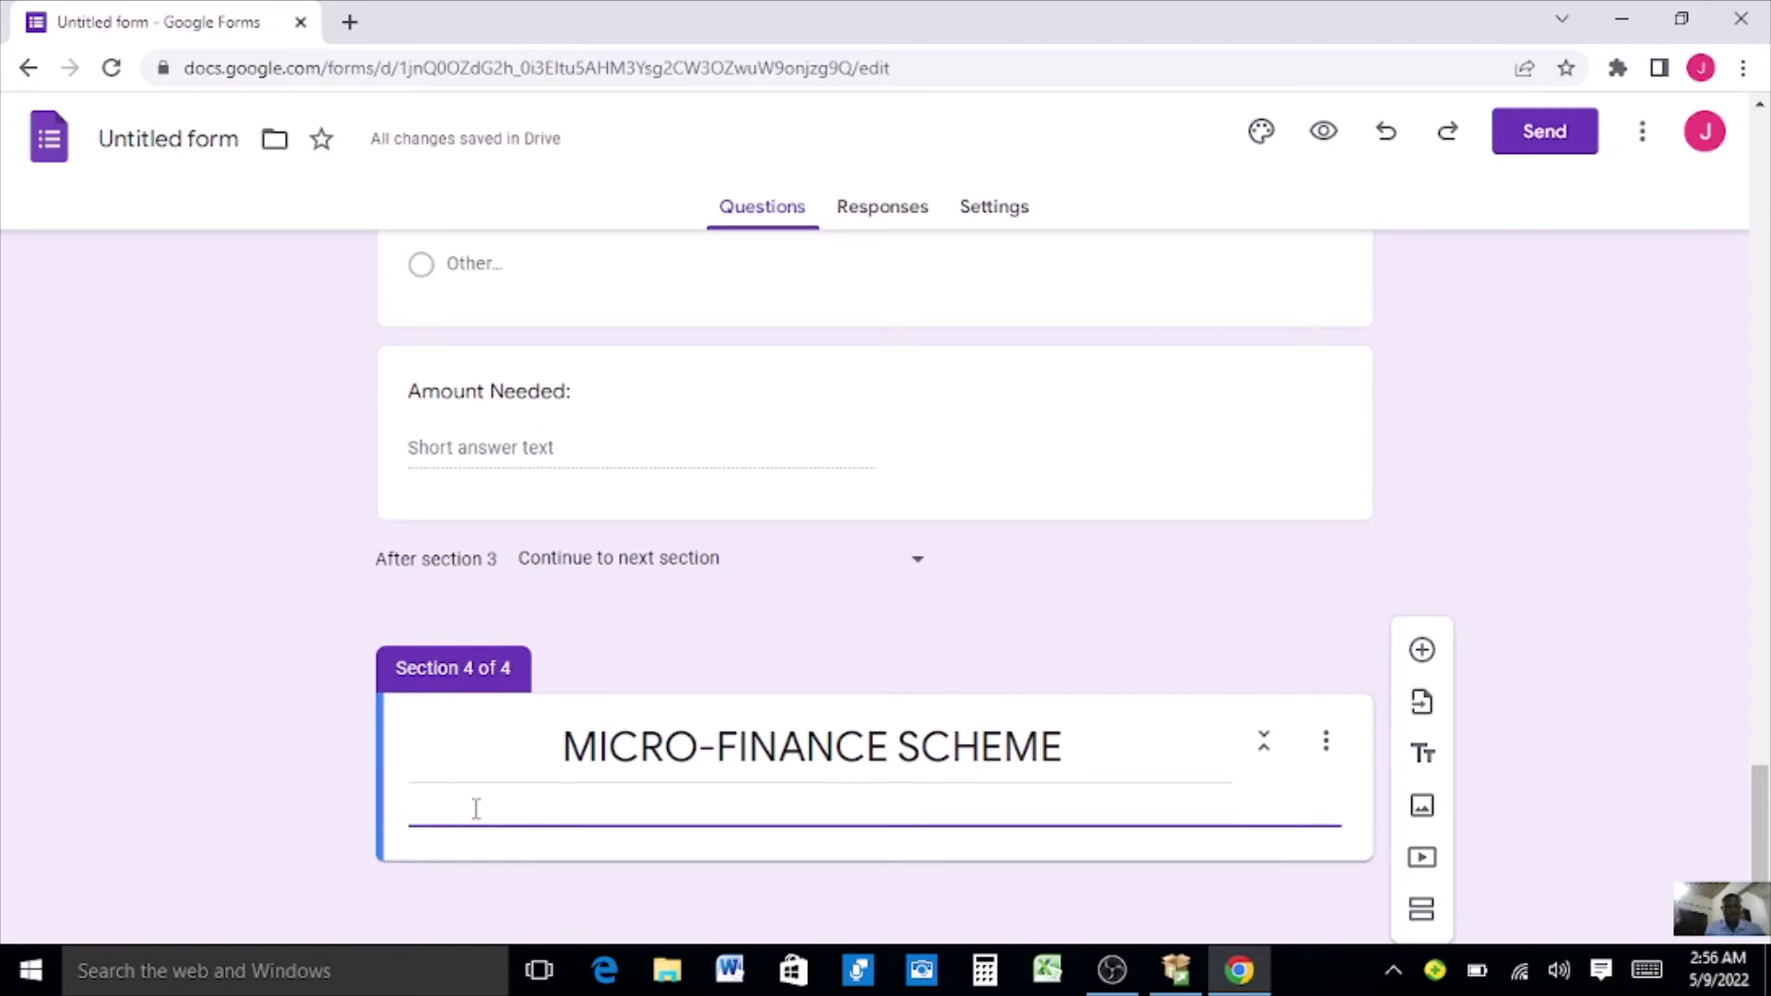
type("CONDITIONS AND ")
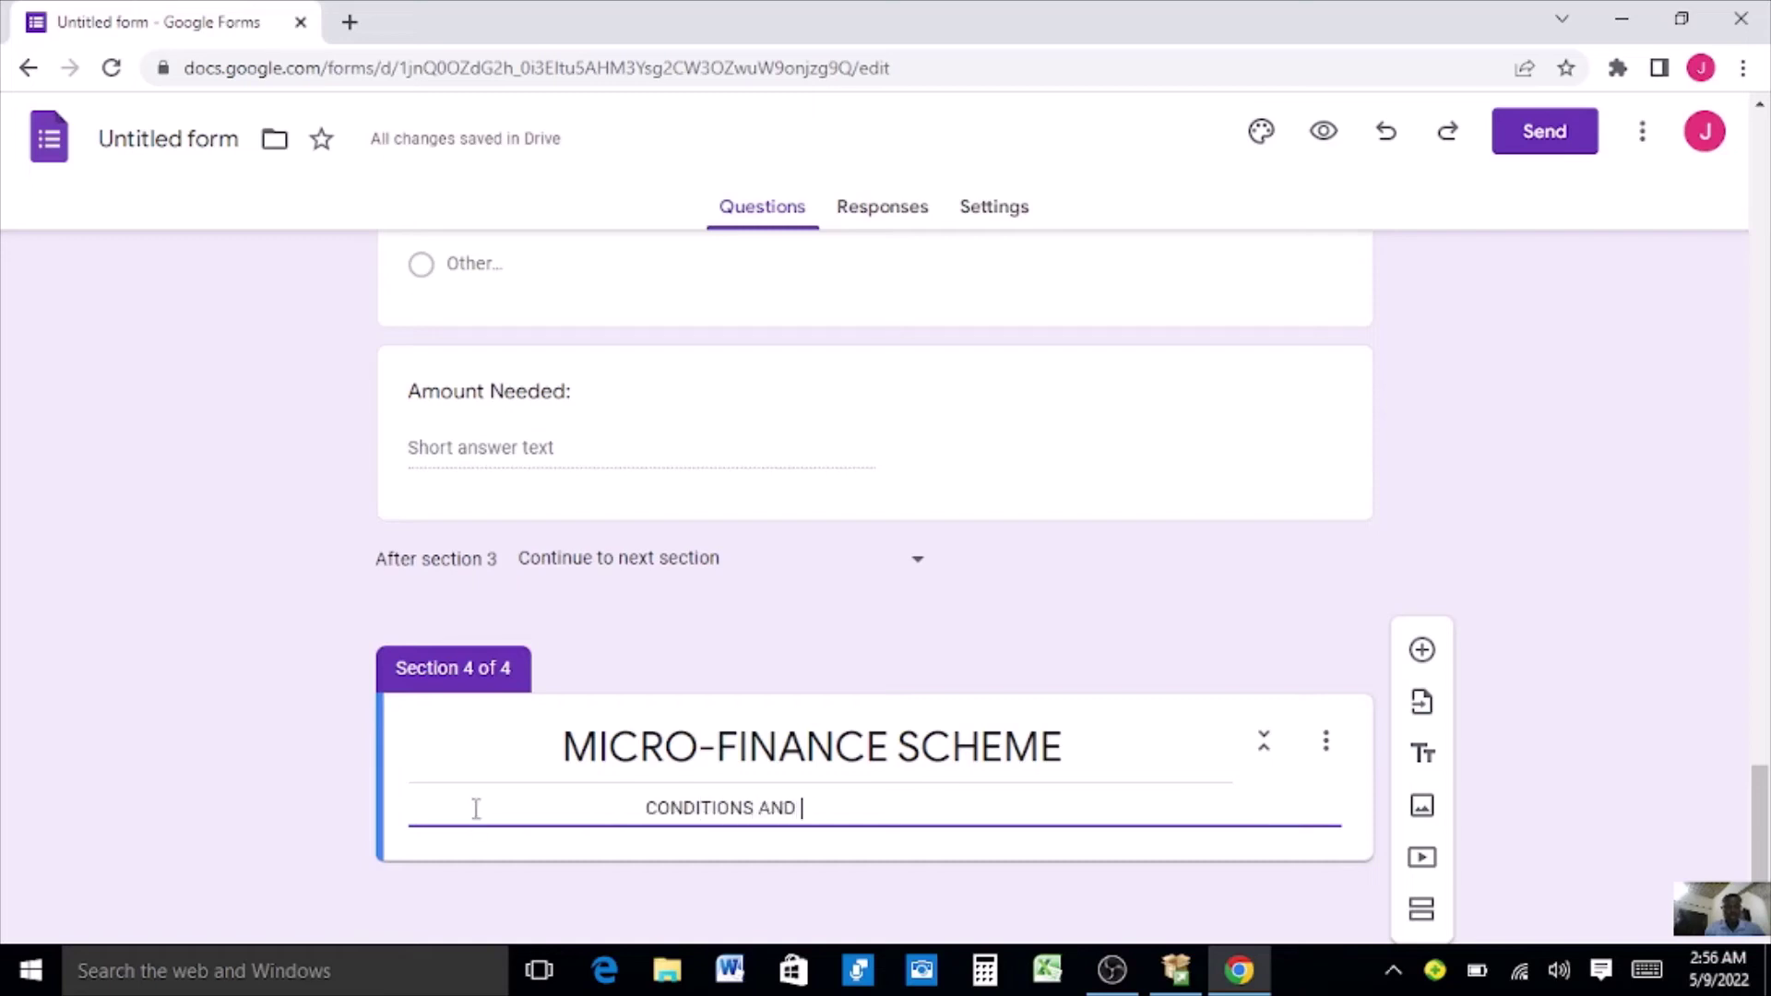
type("TERMS")
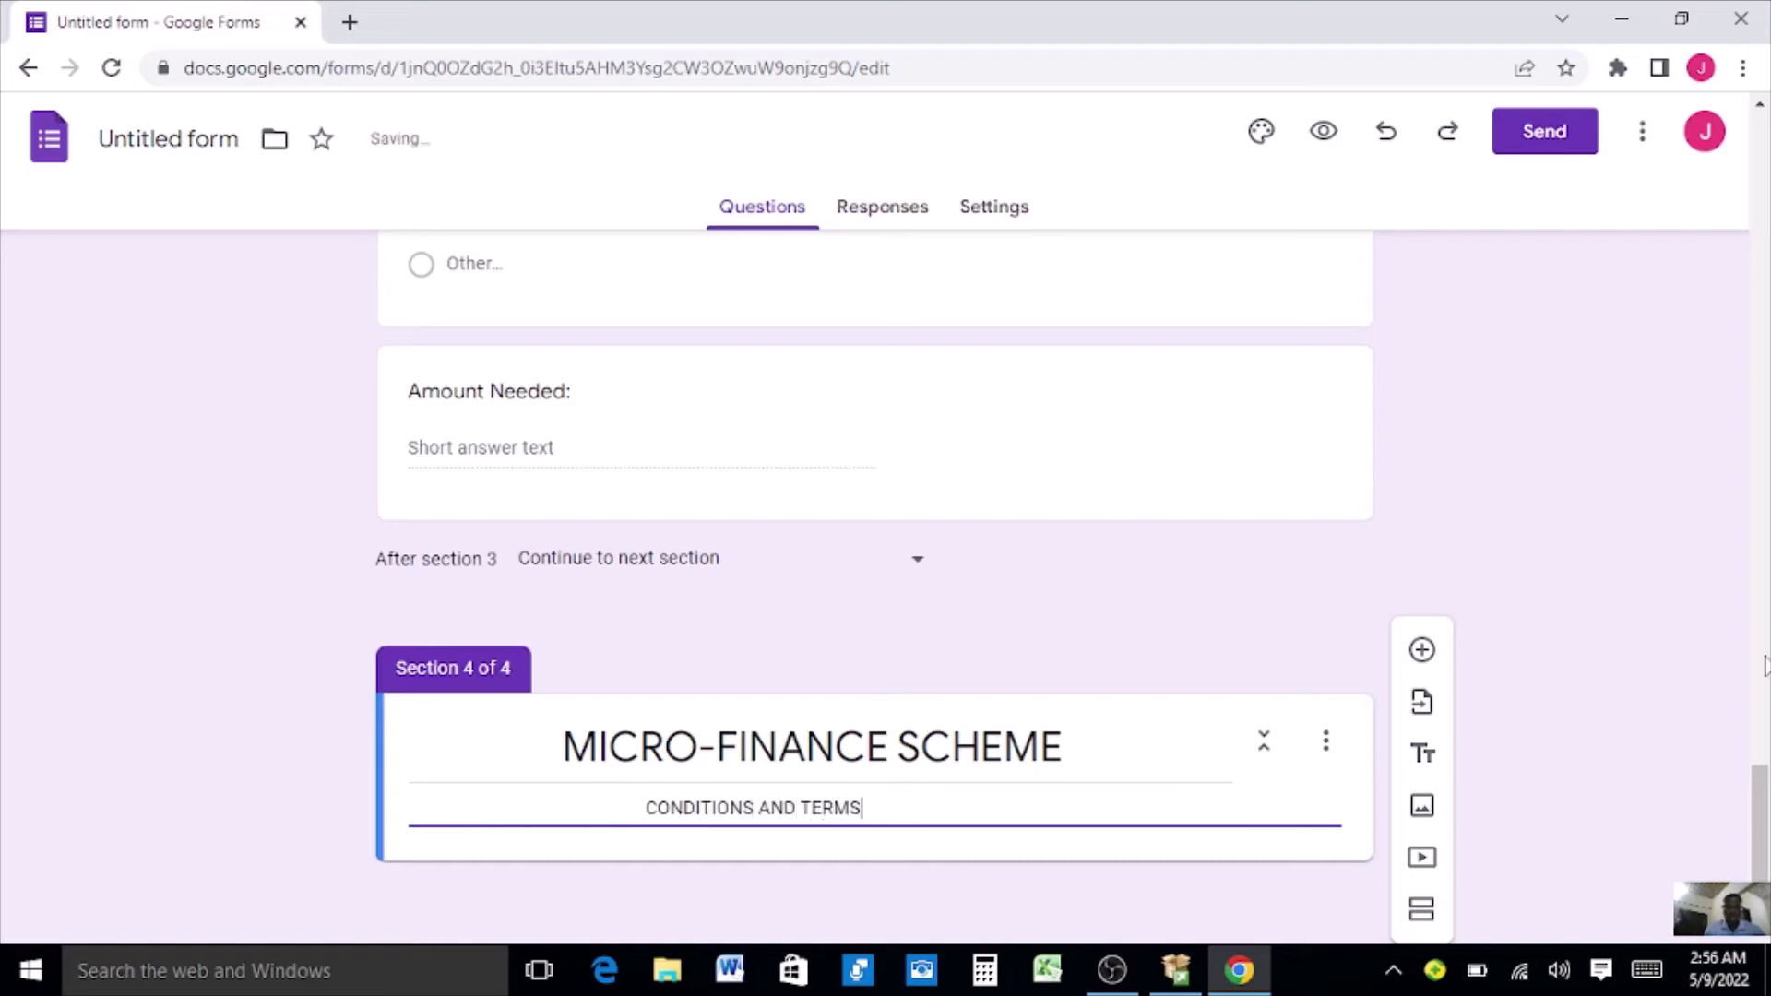
Add a multiple-choice question "I agree to Pay back the loan for" ending in a one-line dotted blank, with "Accept" as its first option.
left_click(1423, 651)
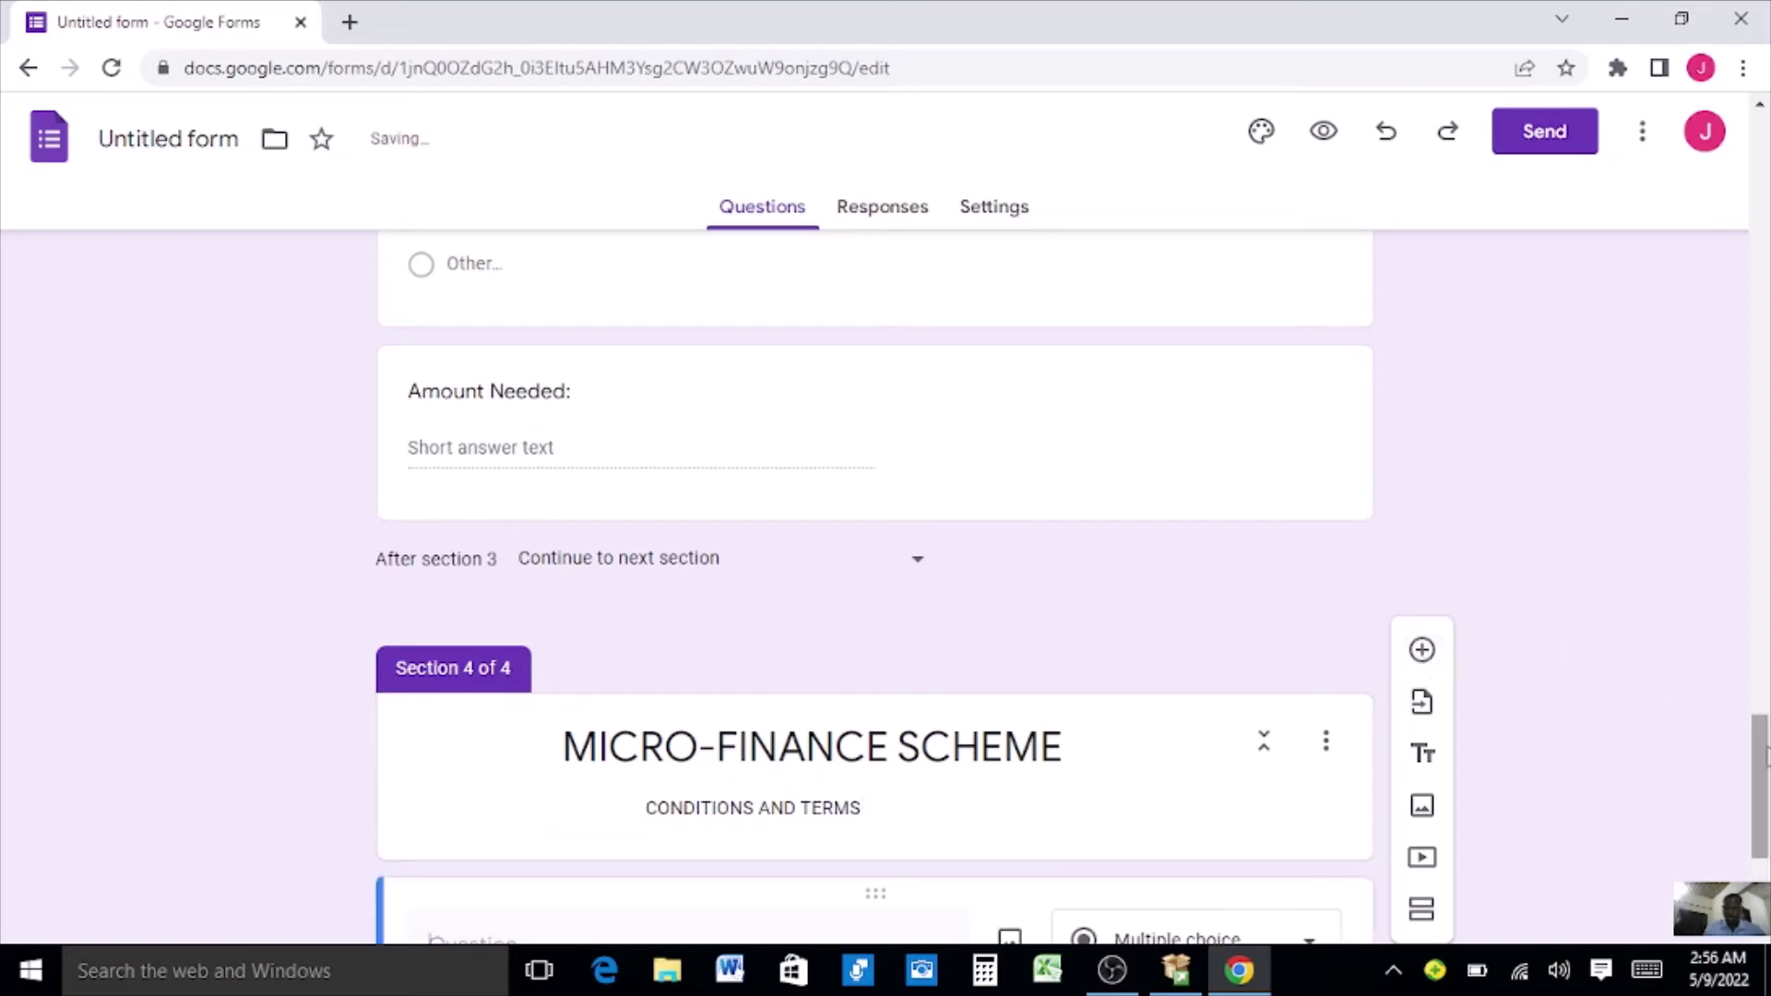
scroll(1760, 784, "down", 4)
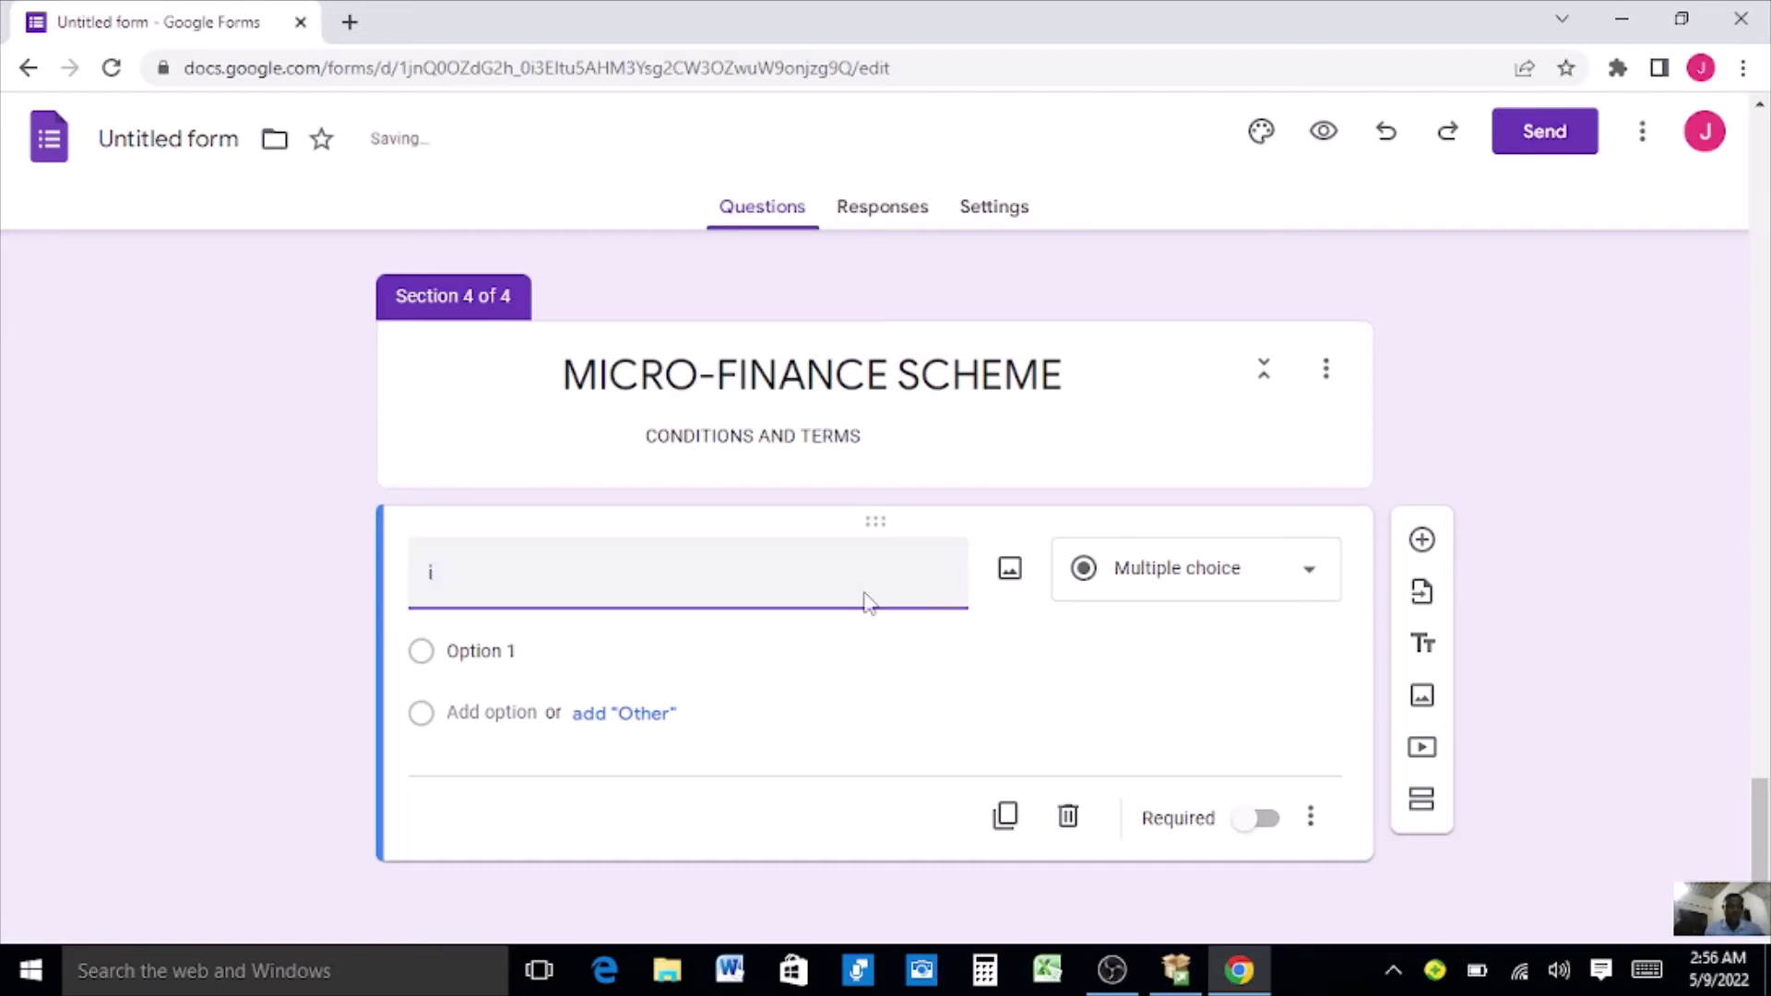
key("BackSpace")
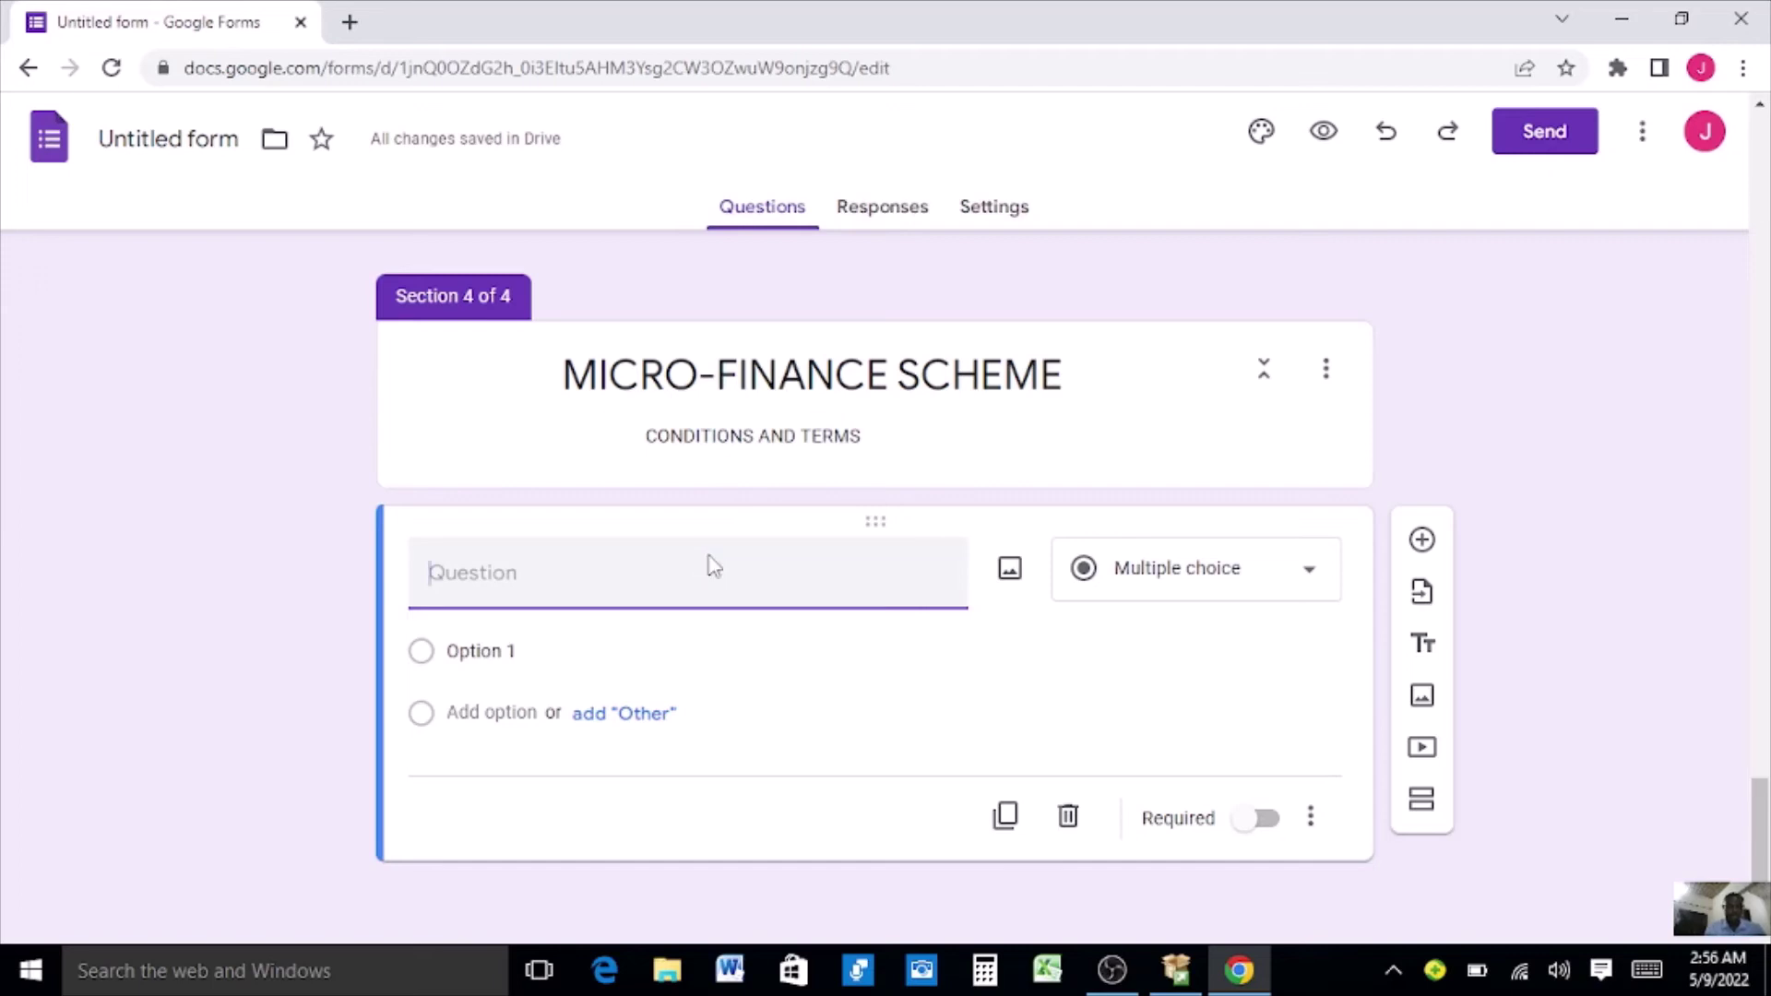
type("I ag")
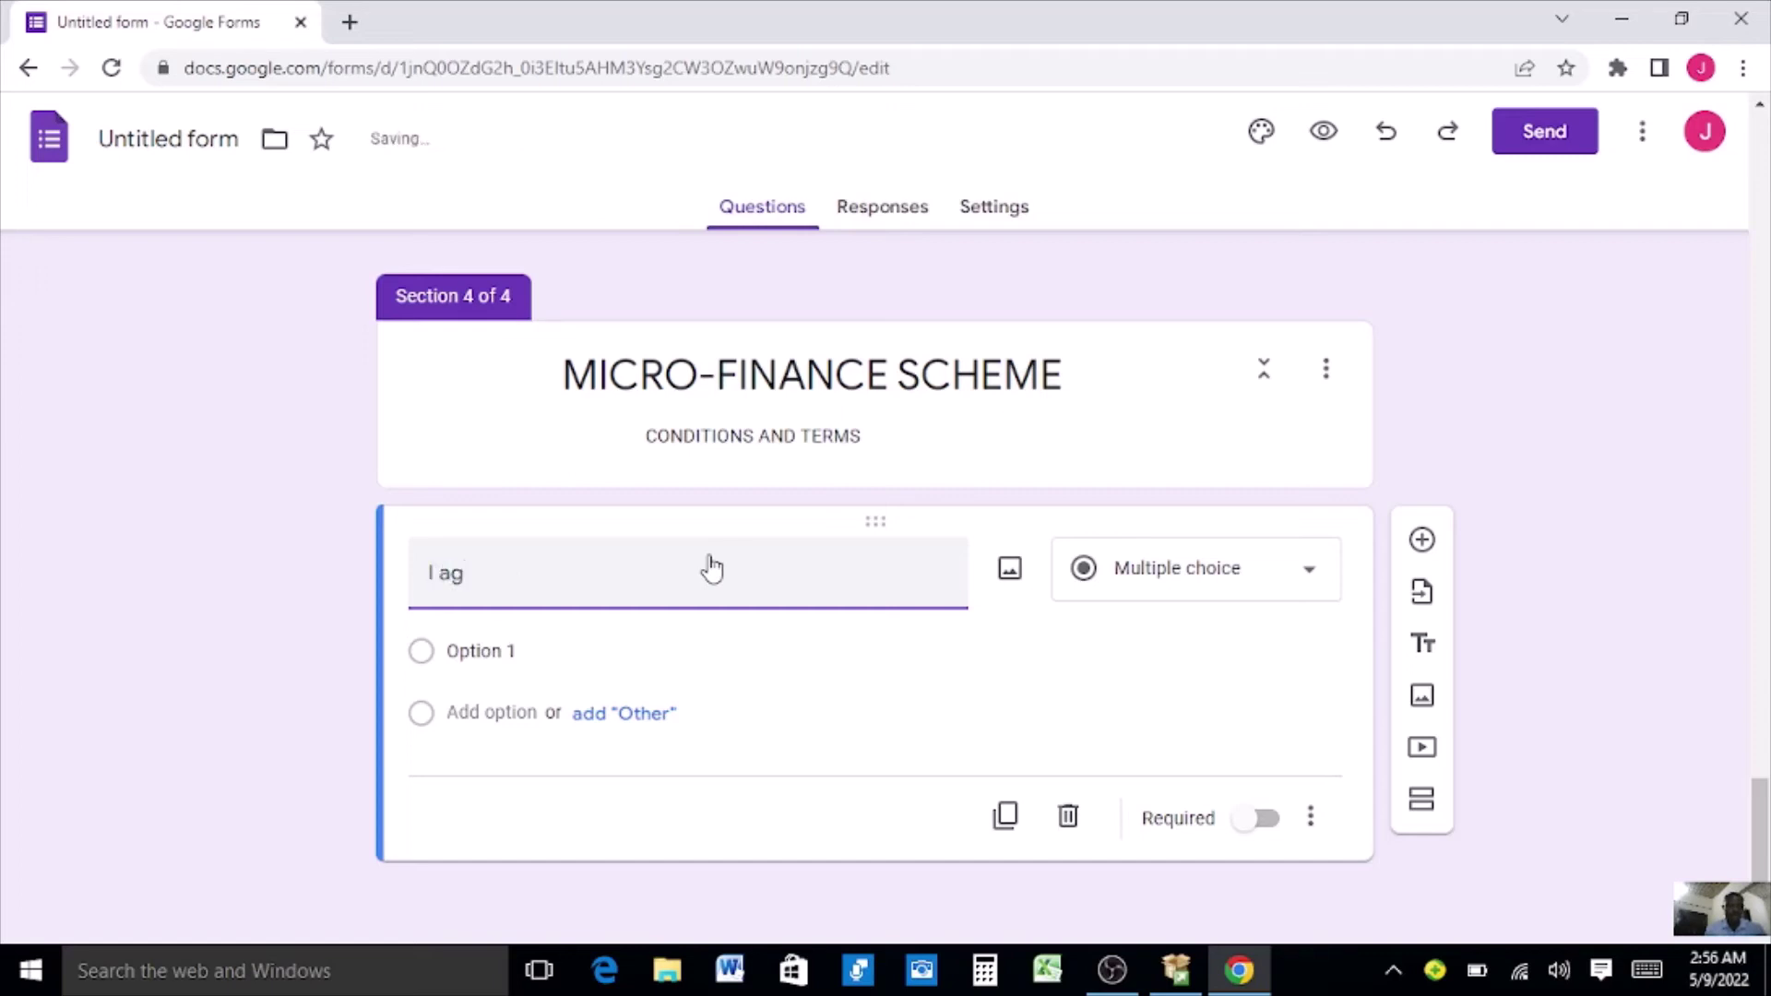
type("ree to Pay bac")
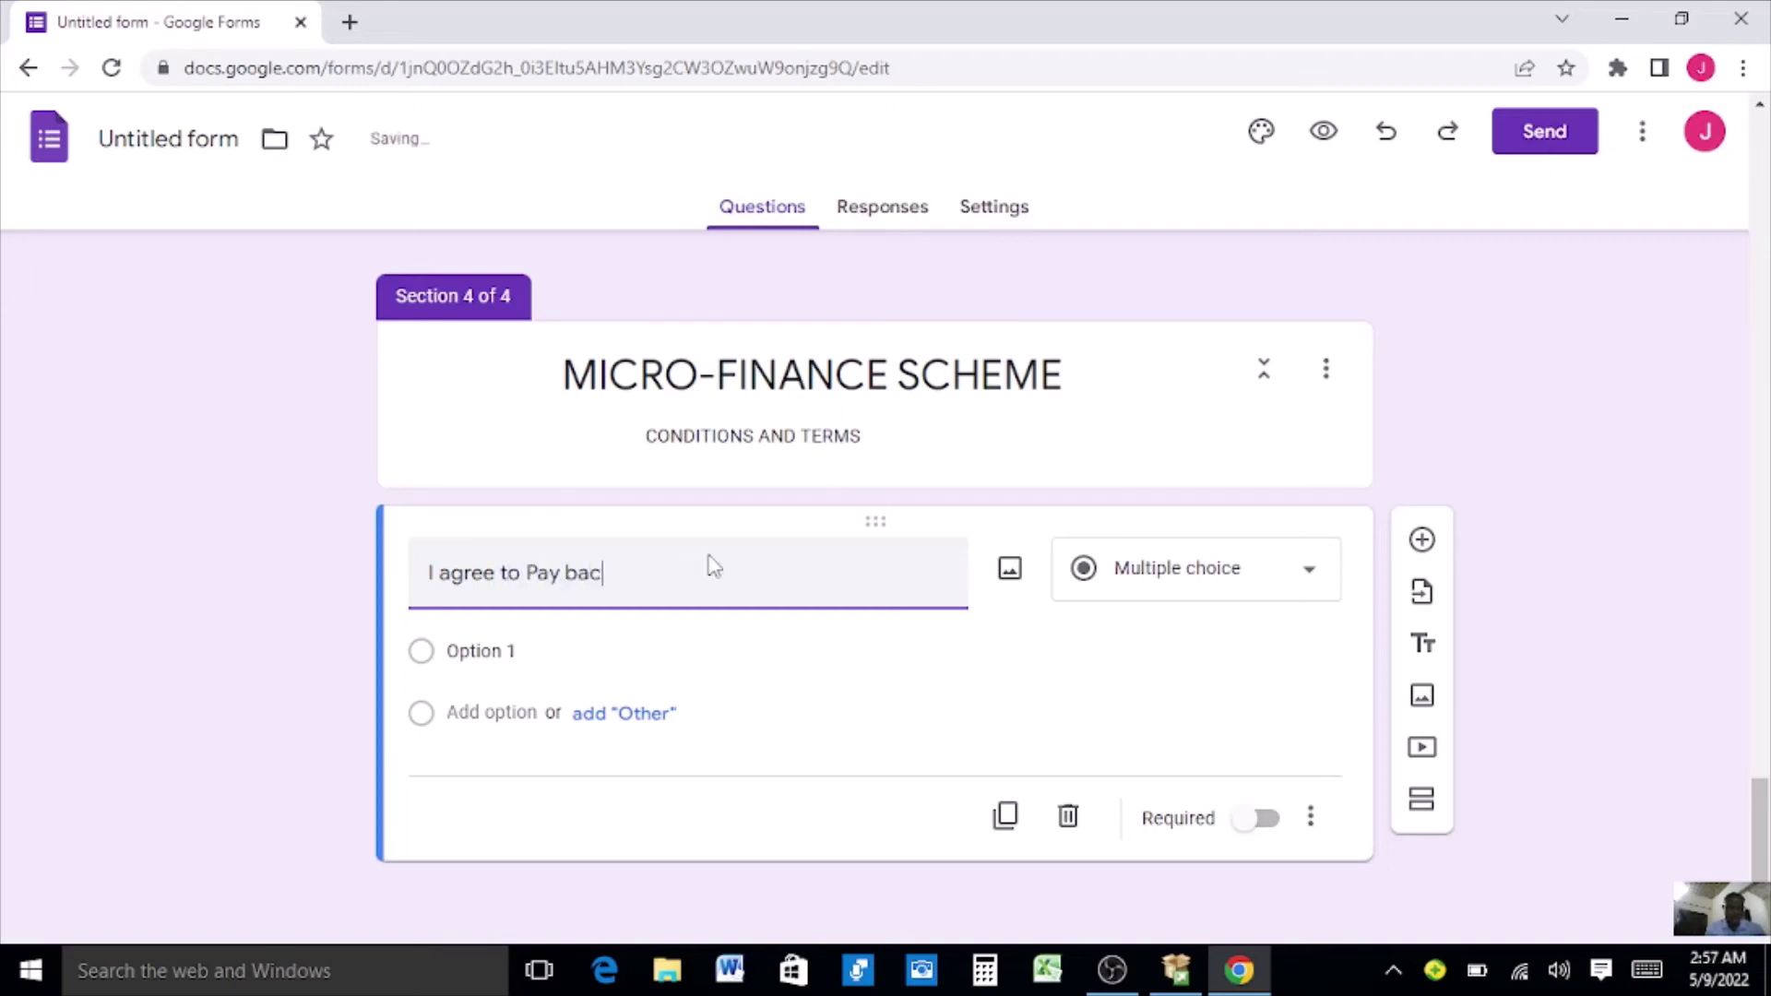
type("k the loan for")
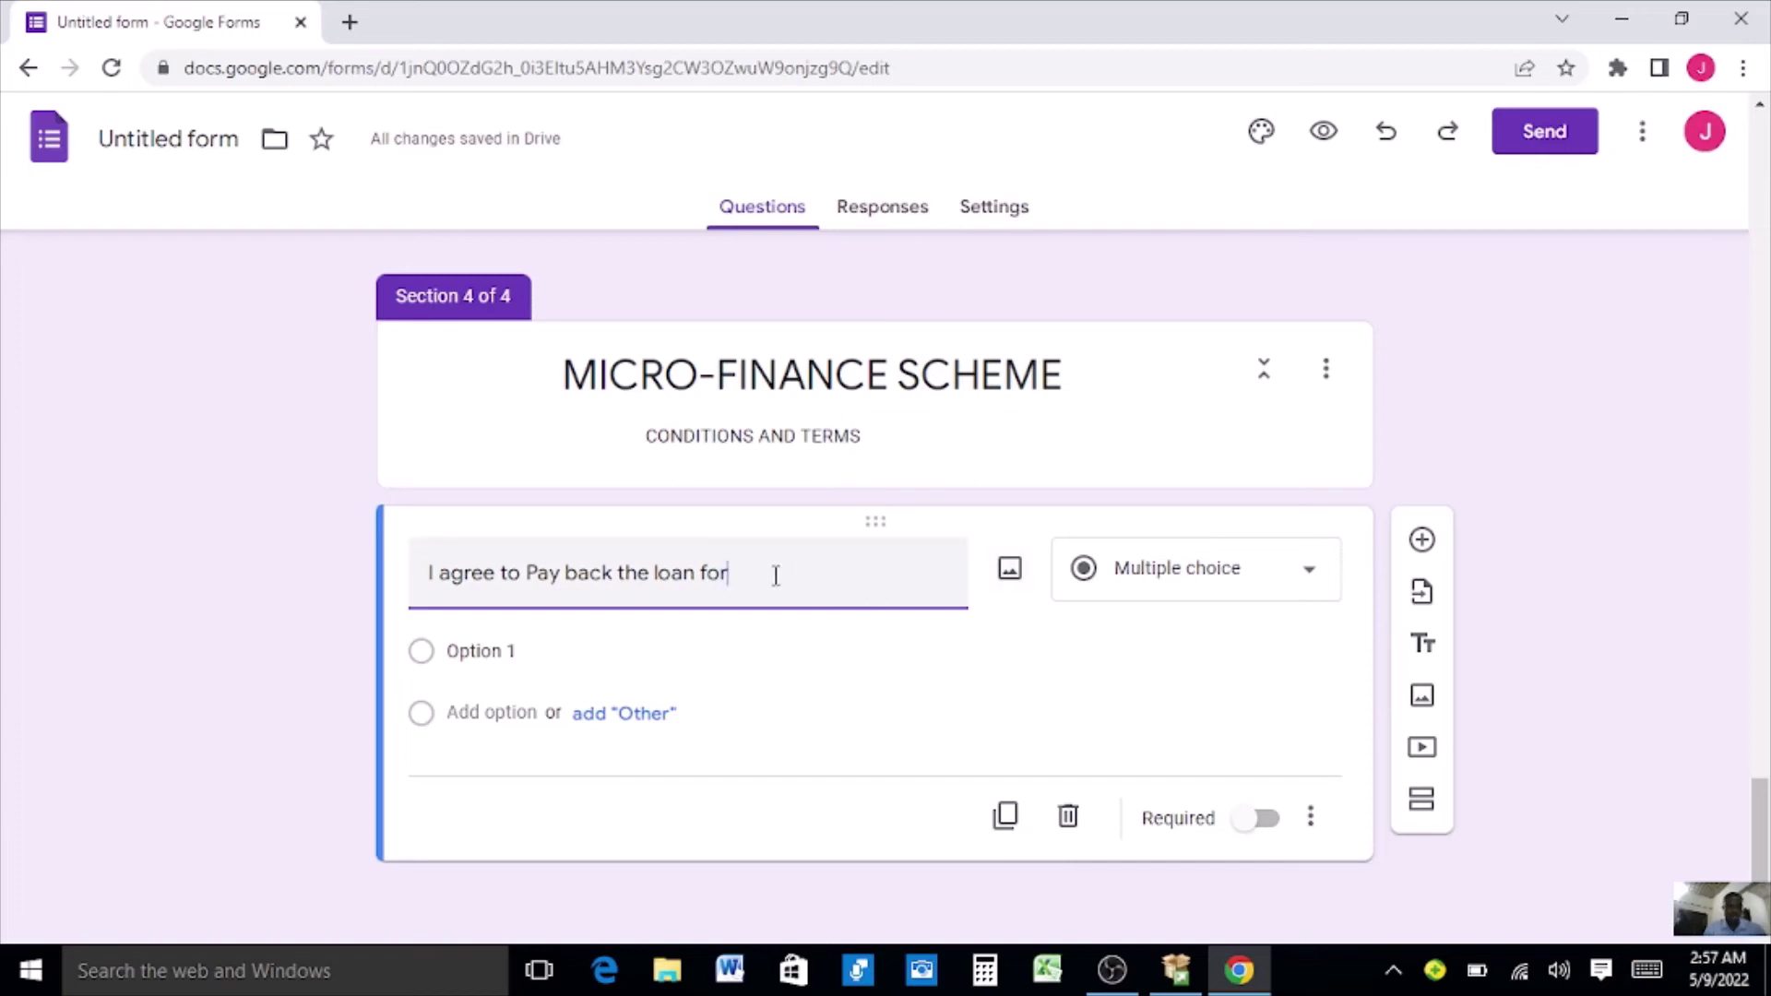
type("........................................")
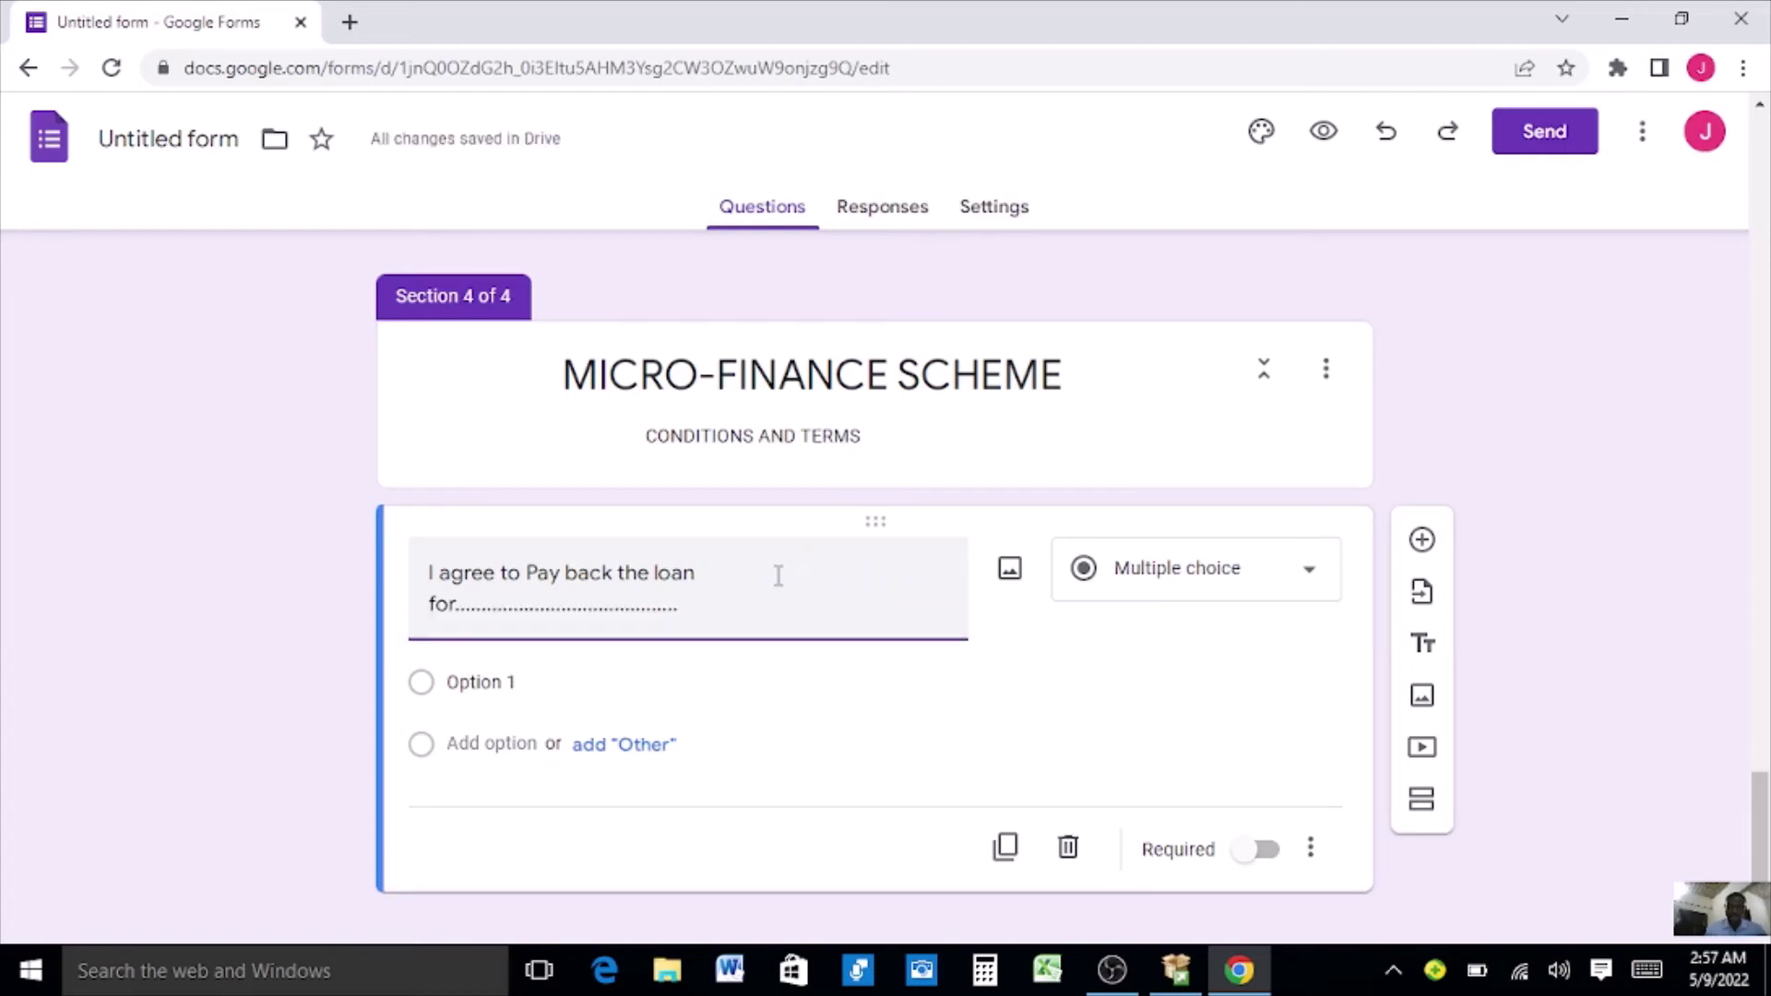
key("BackSpace")
key("BackSpace")
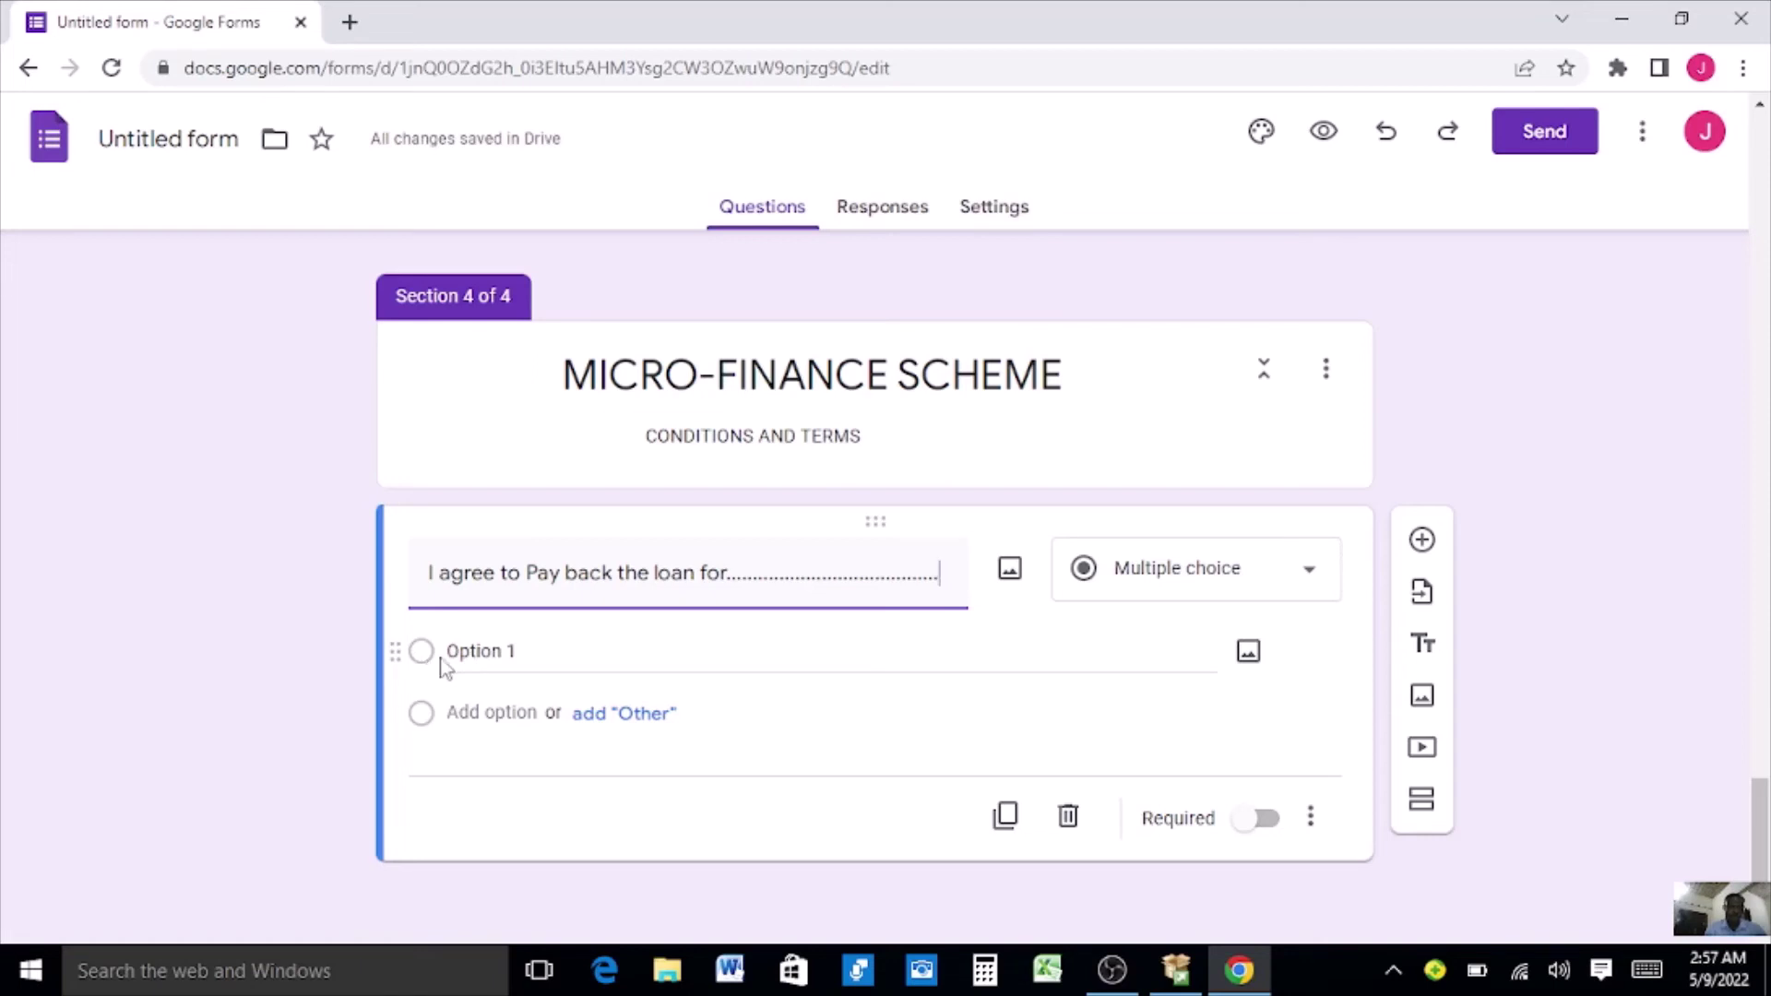
left_click(449, 651)
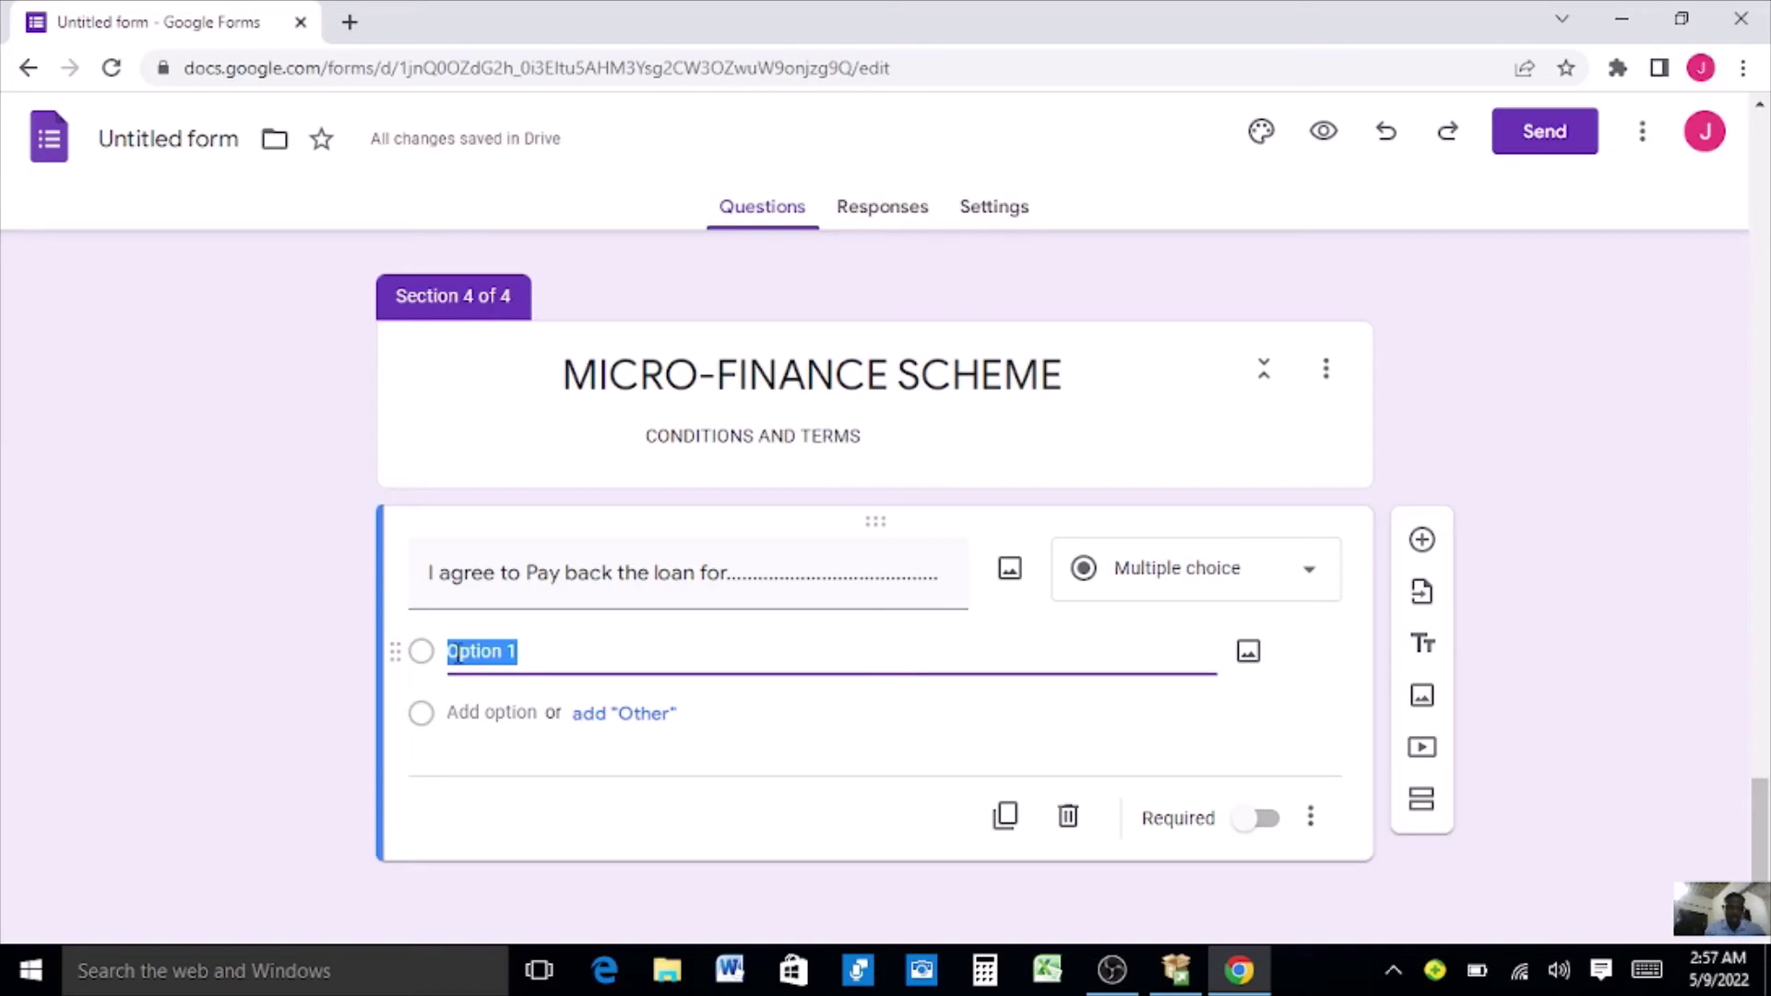
type("Accept")
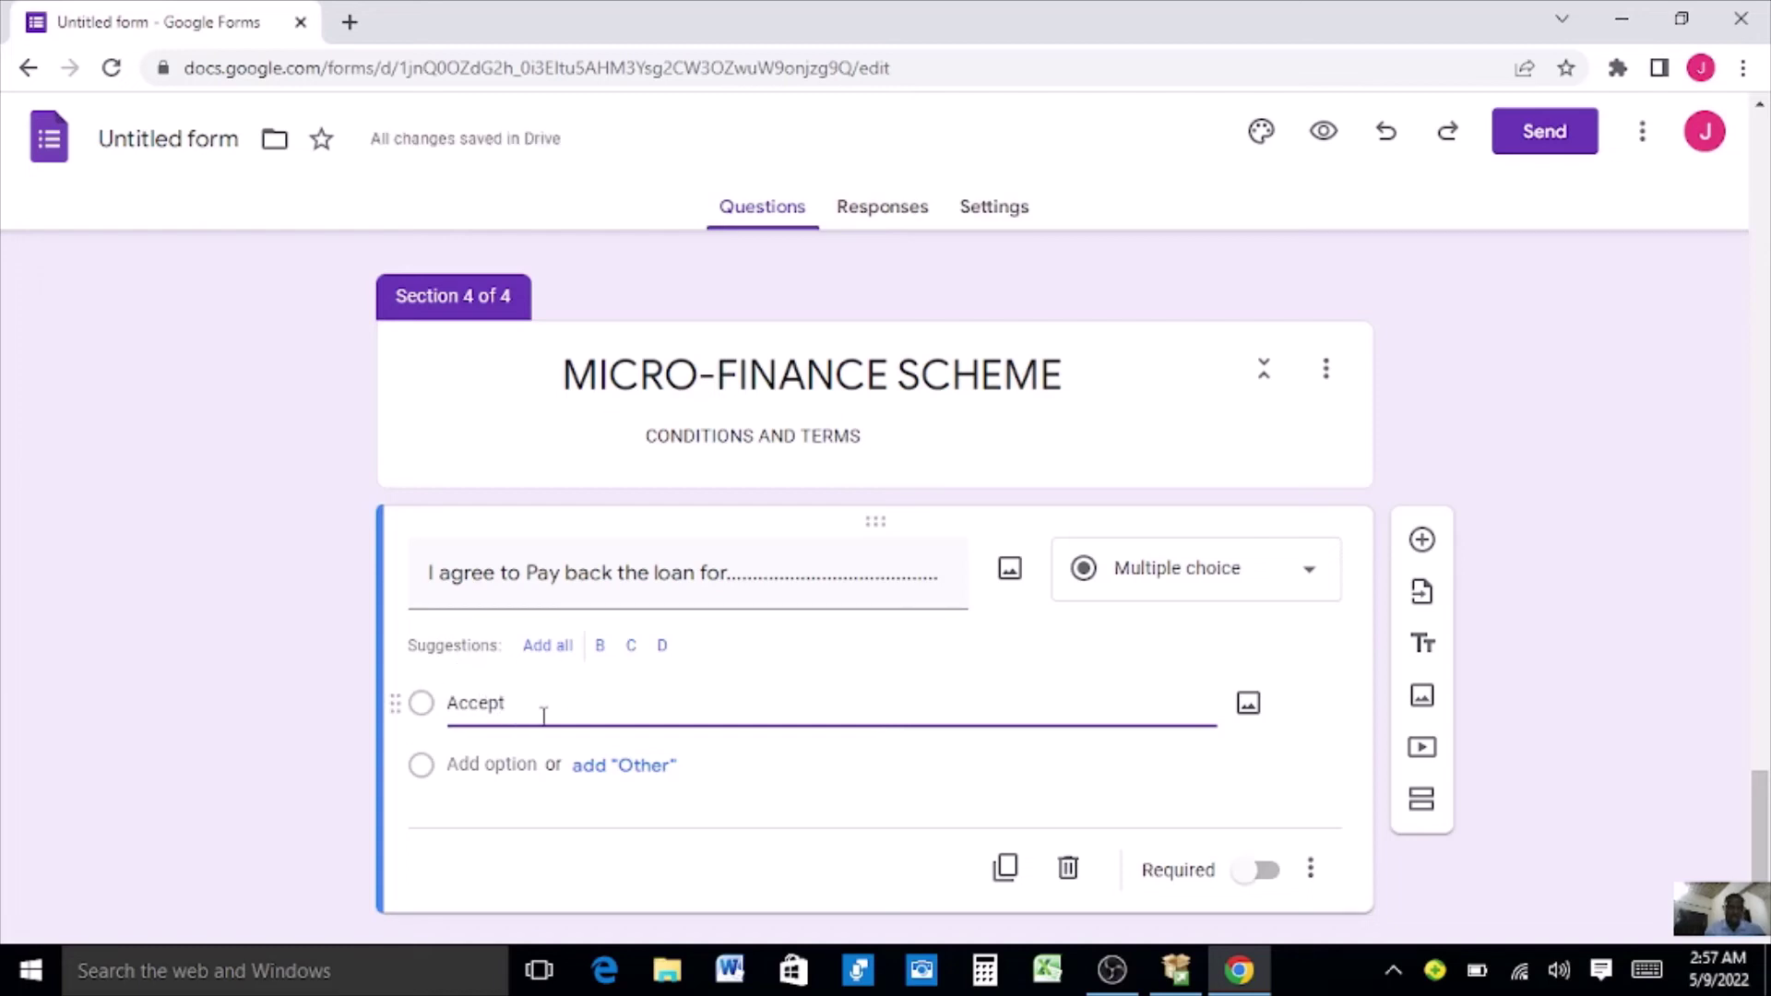
Add "Decline" as the second option of the loan repayment question, followed by an "Other" option.
left_click(483, 763)
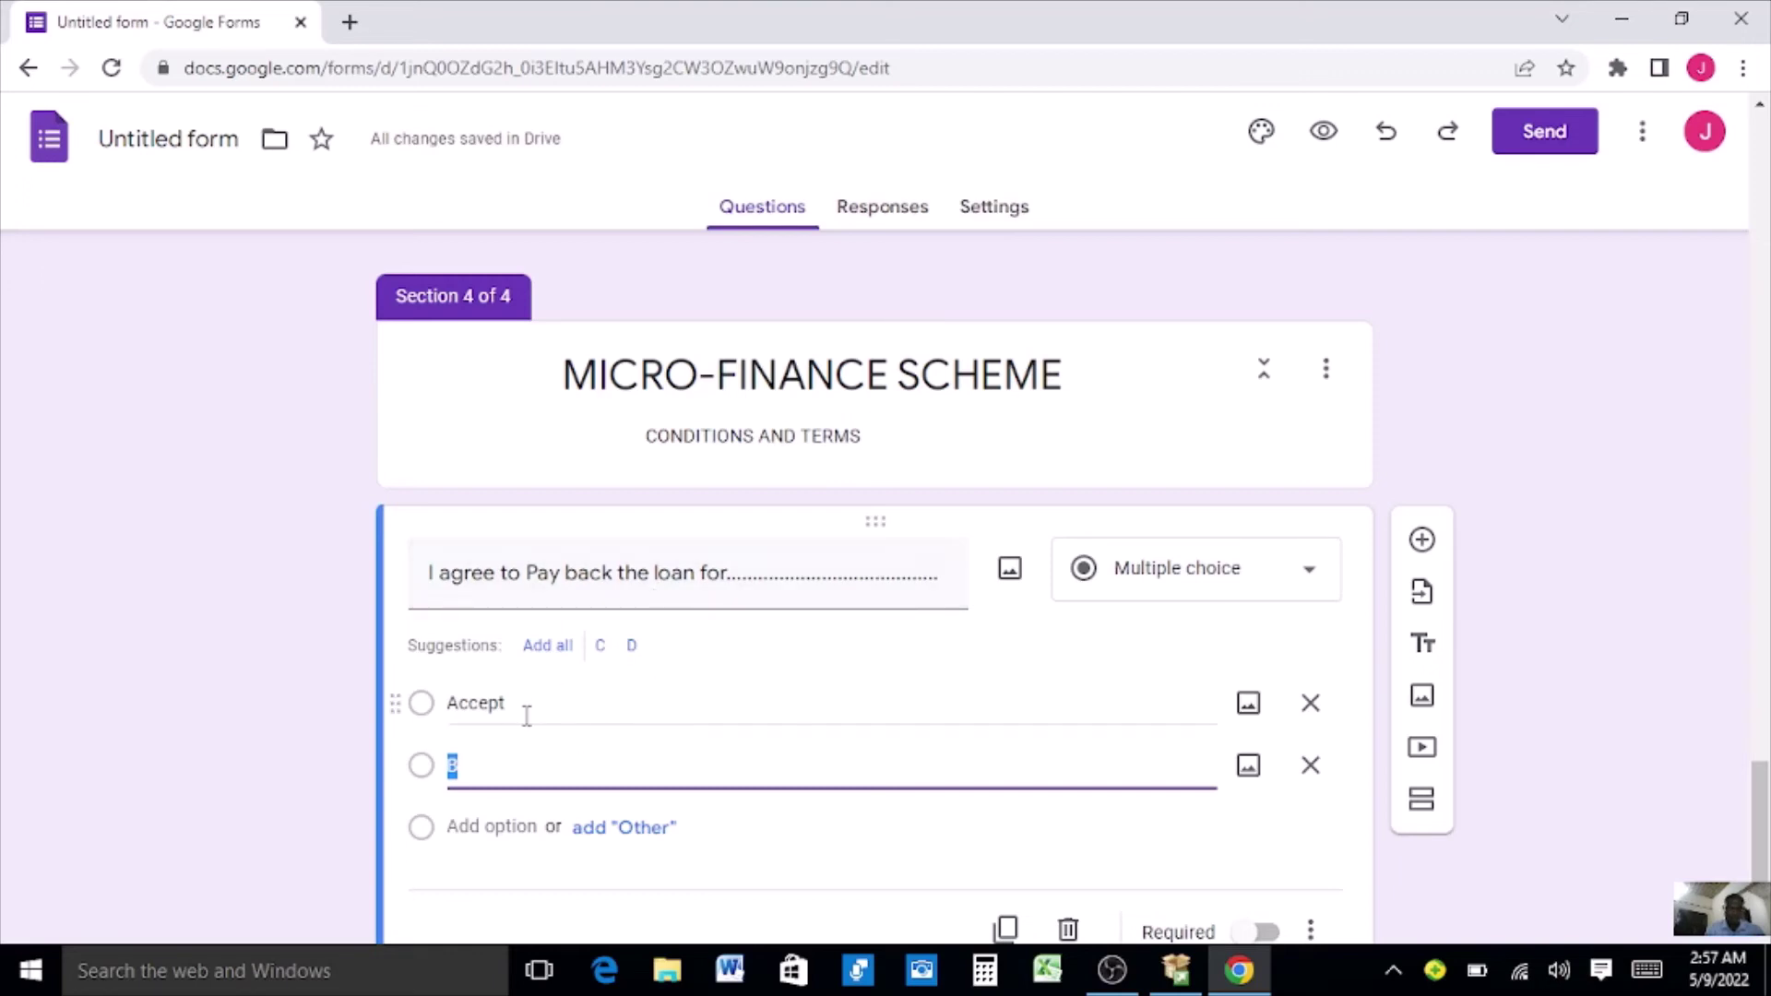
type("Decline")
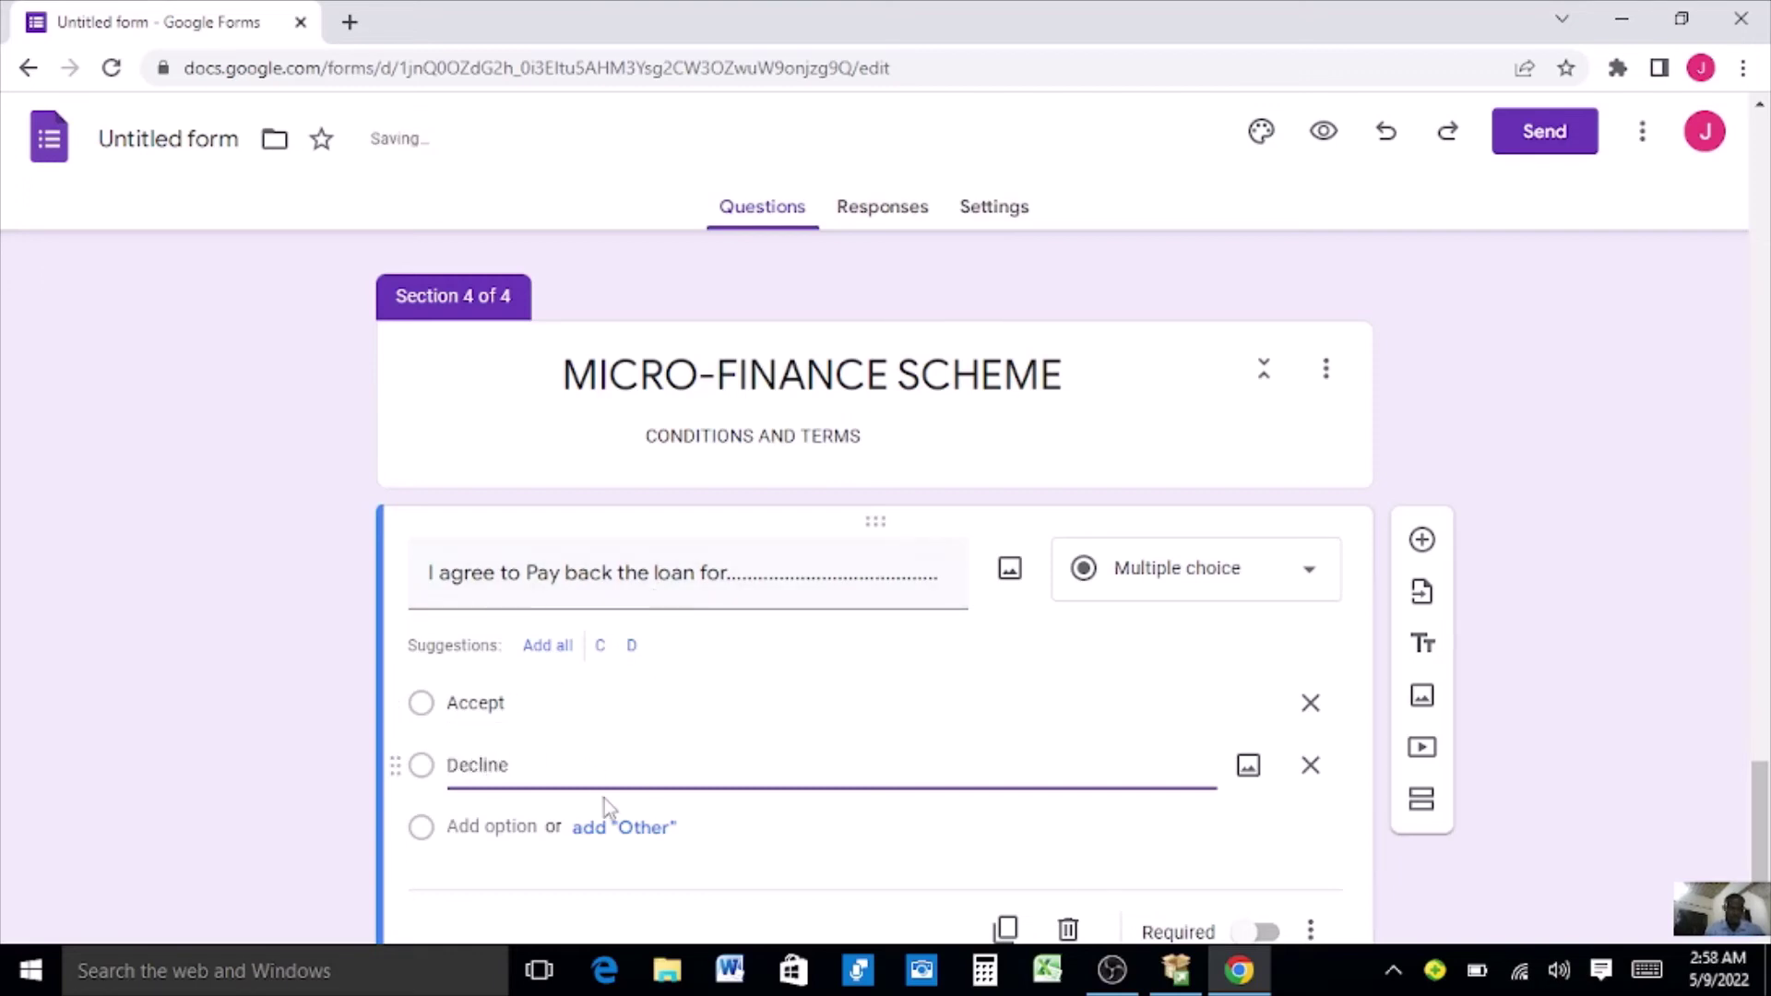
left_click(647, 831)
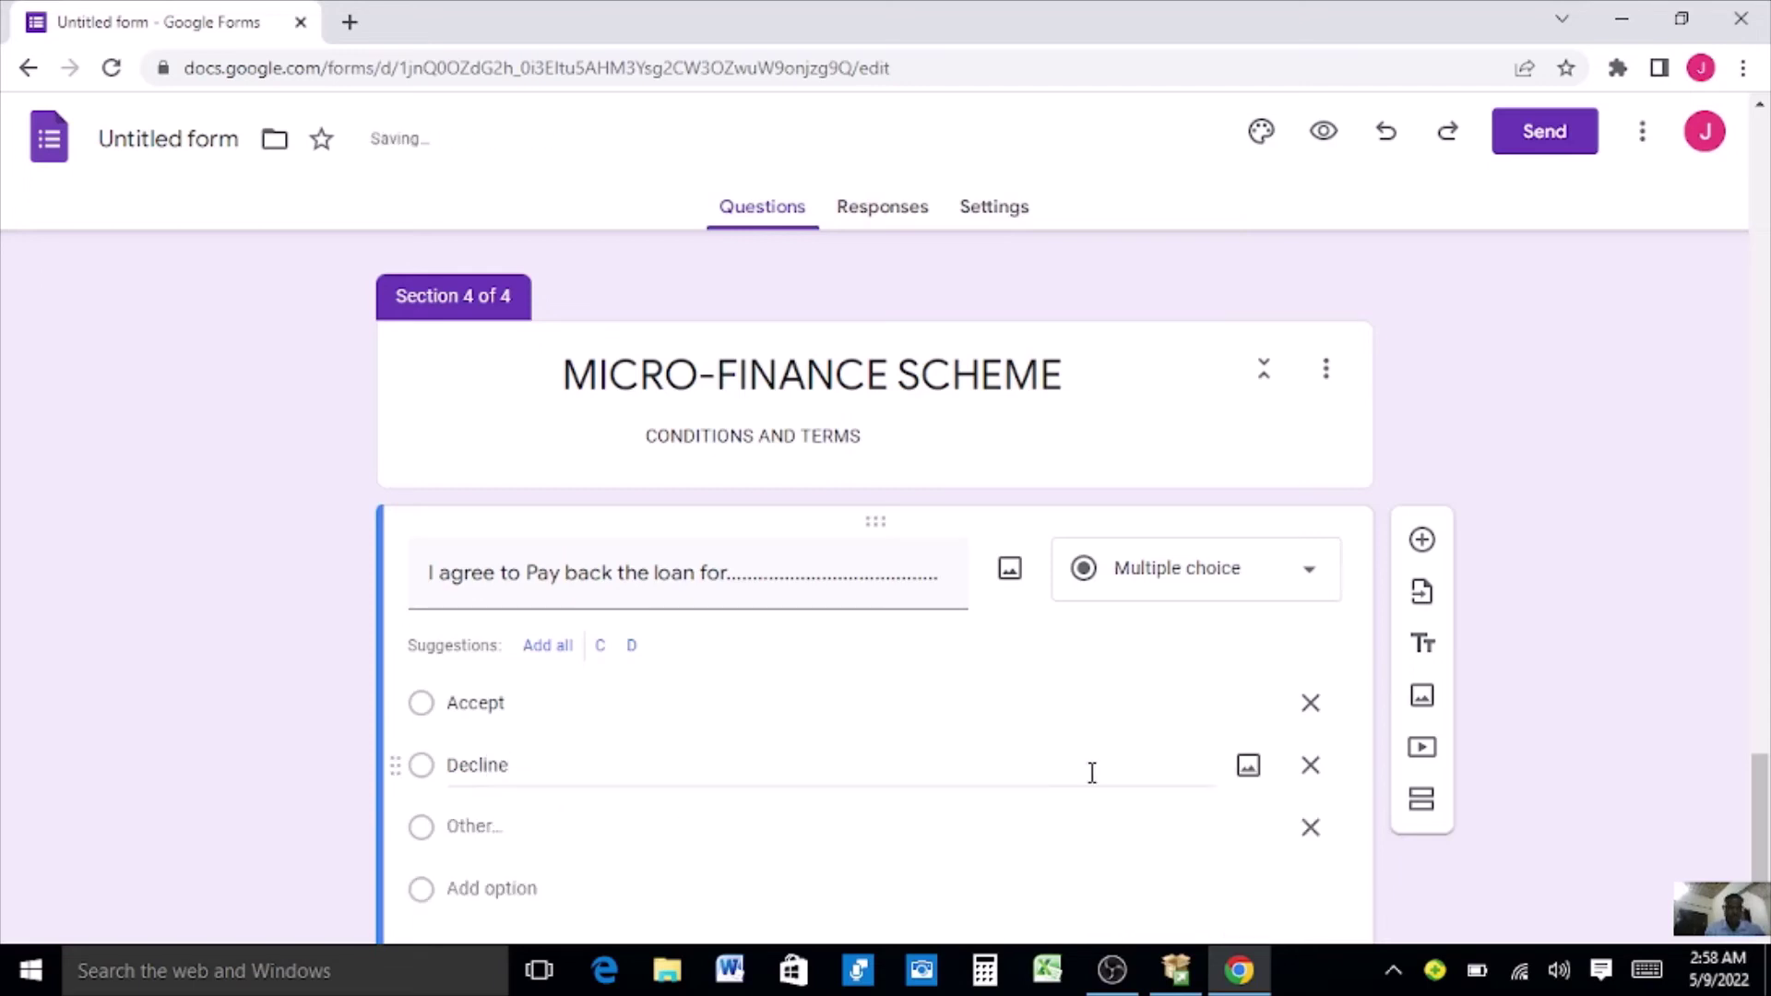
left_click_drag(1753, 795, 1755, 835)
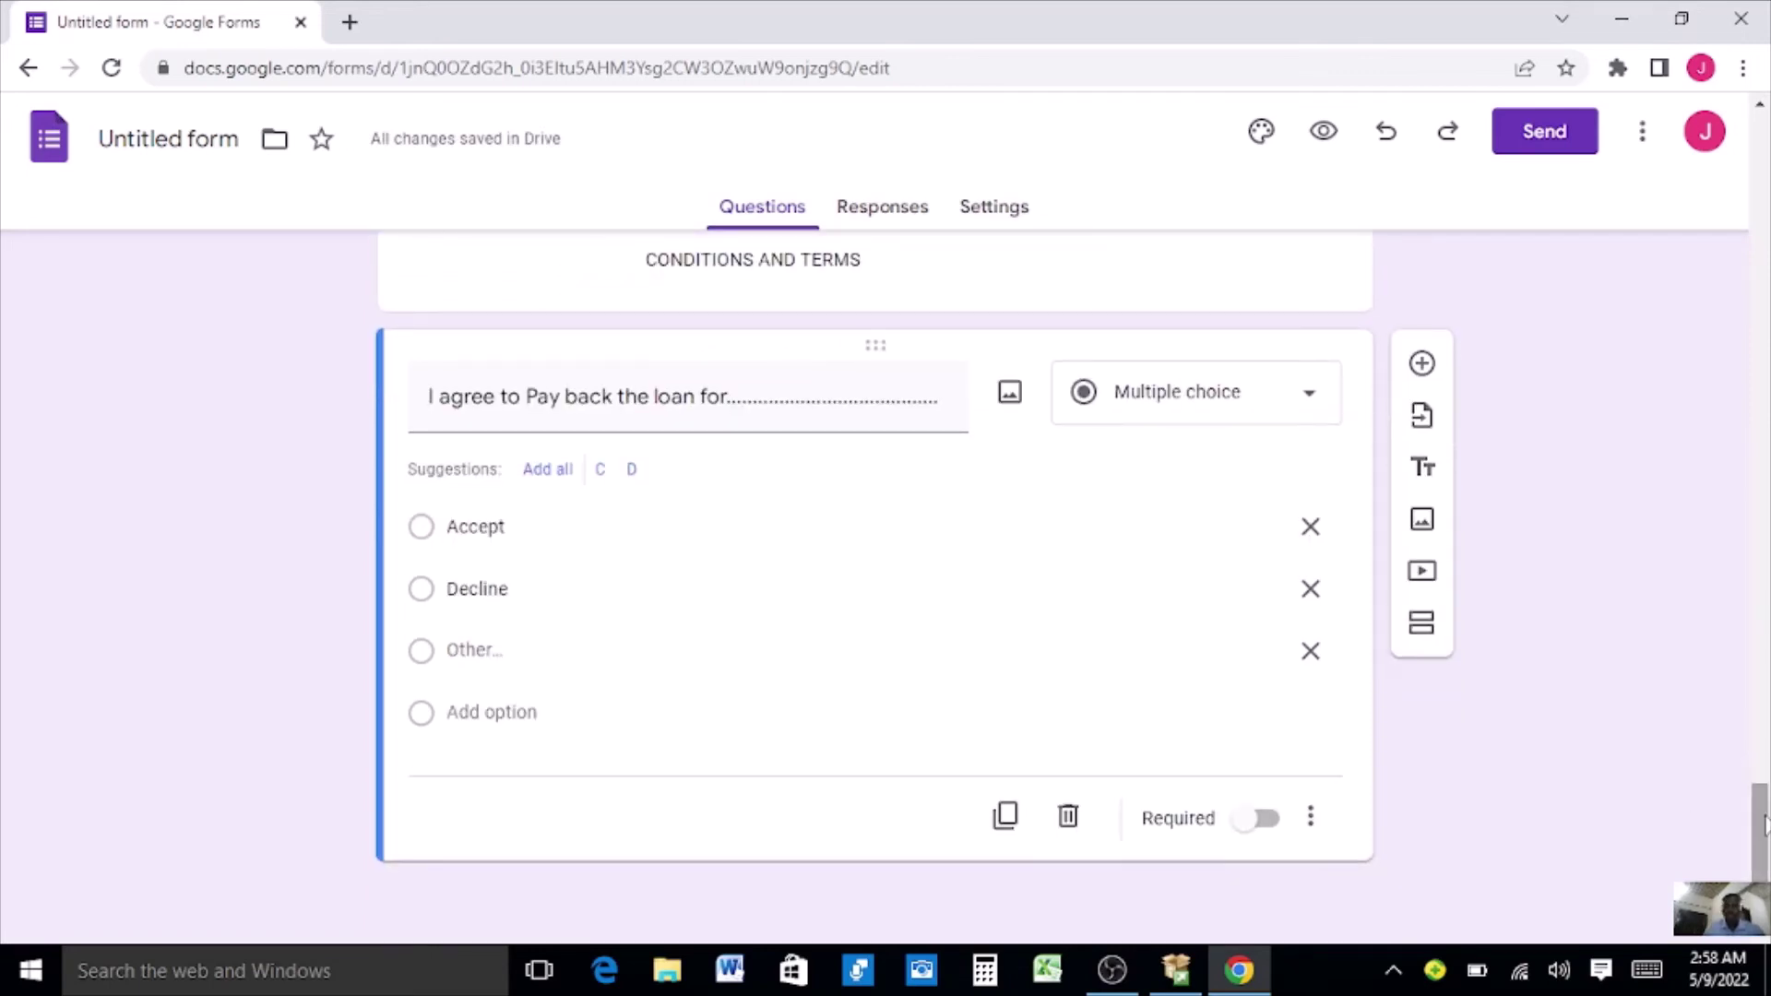
left_click_drag(1764, 824, 1725, 790)
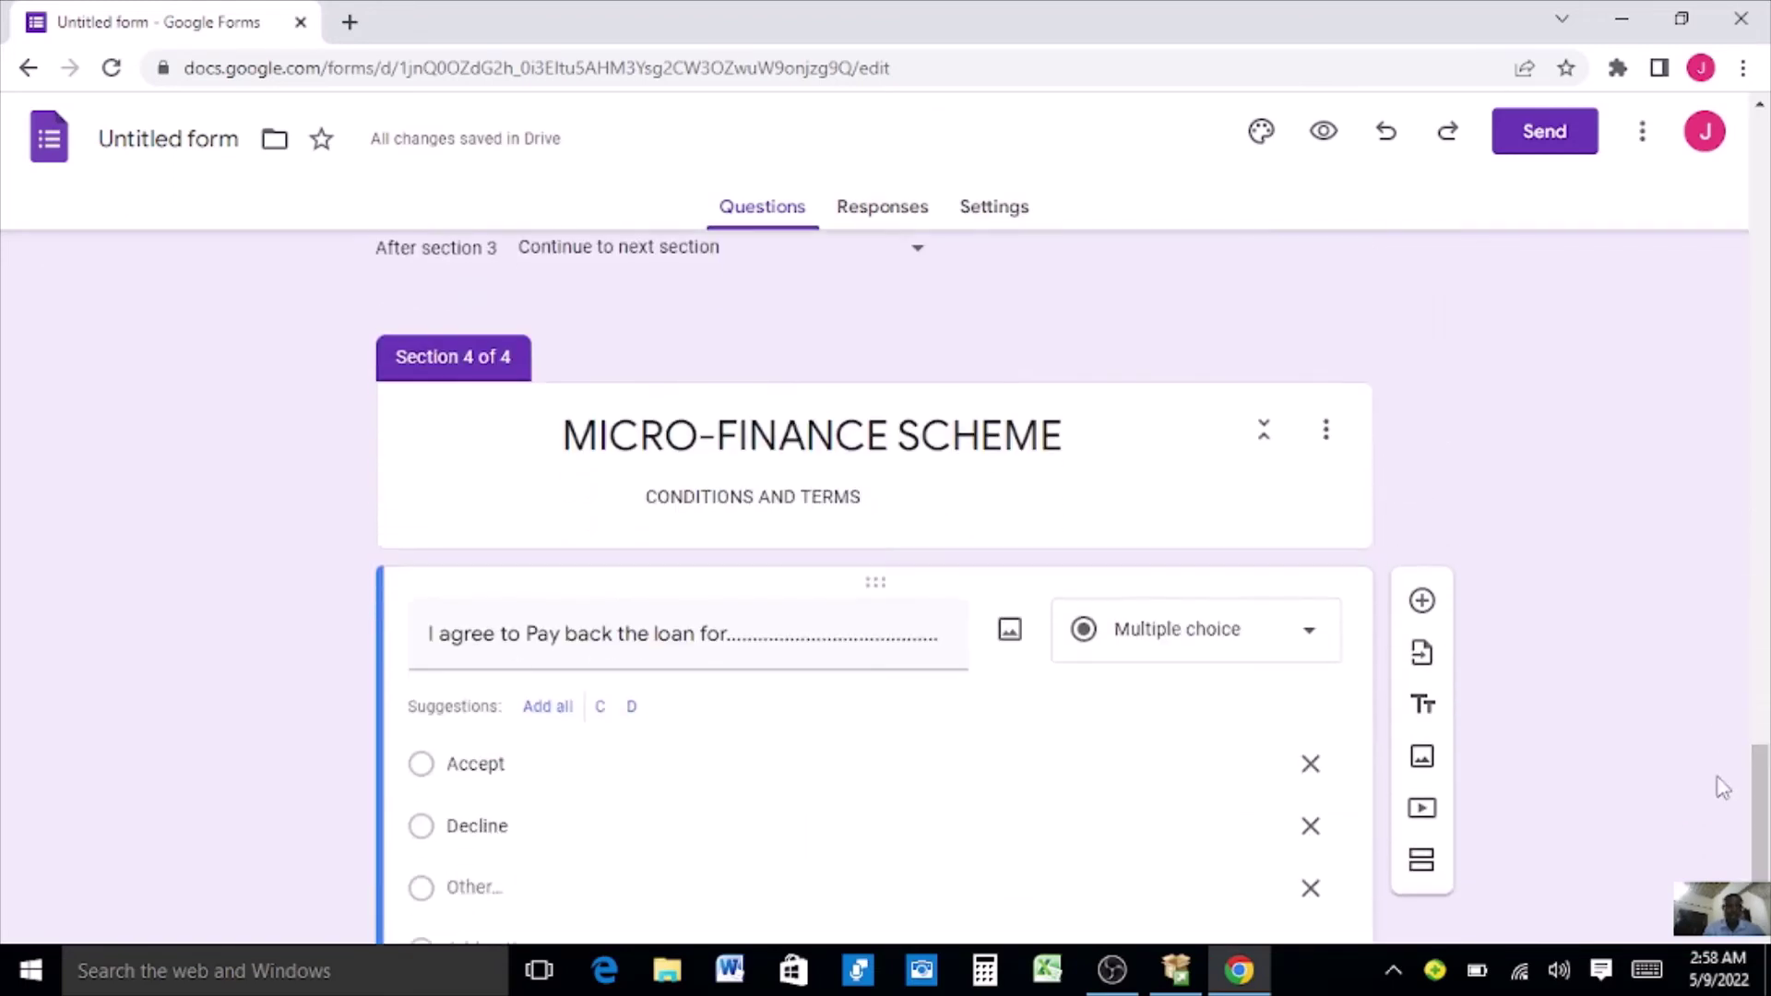
left_click(759, 475)
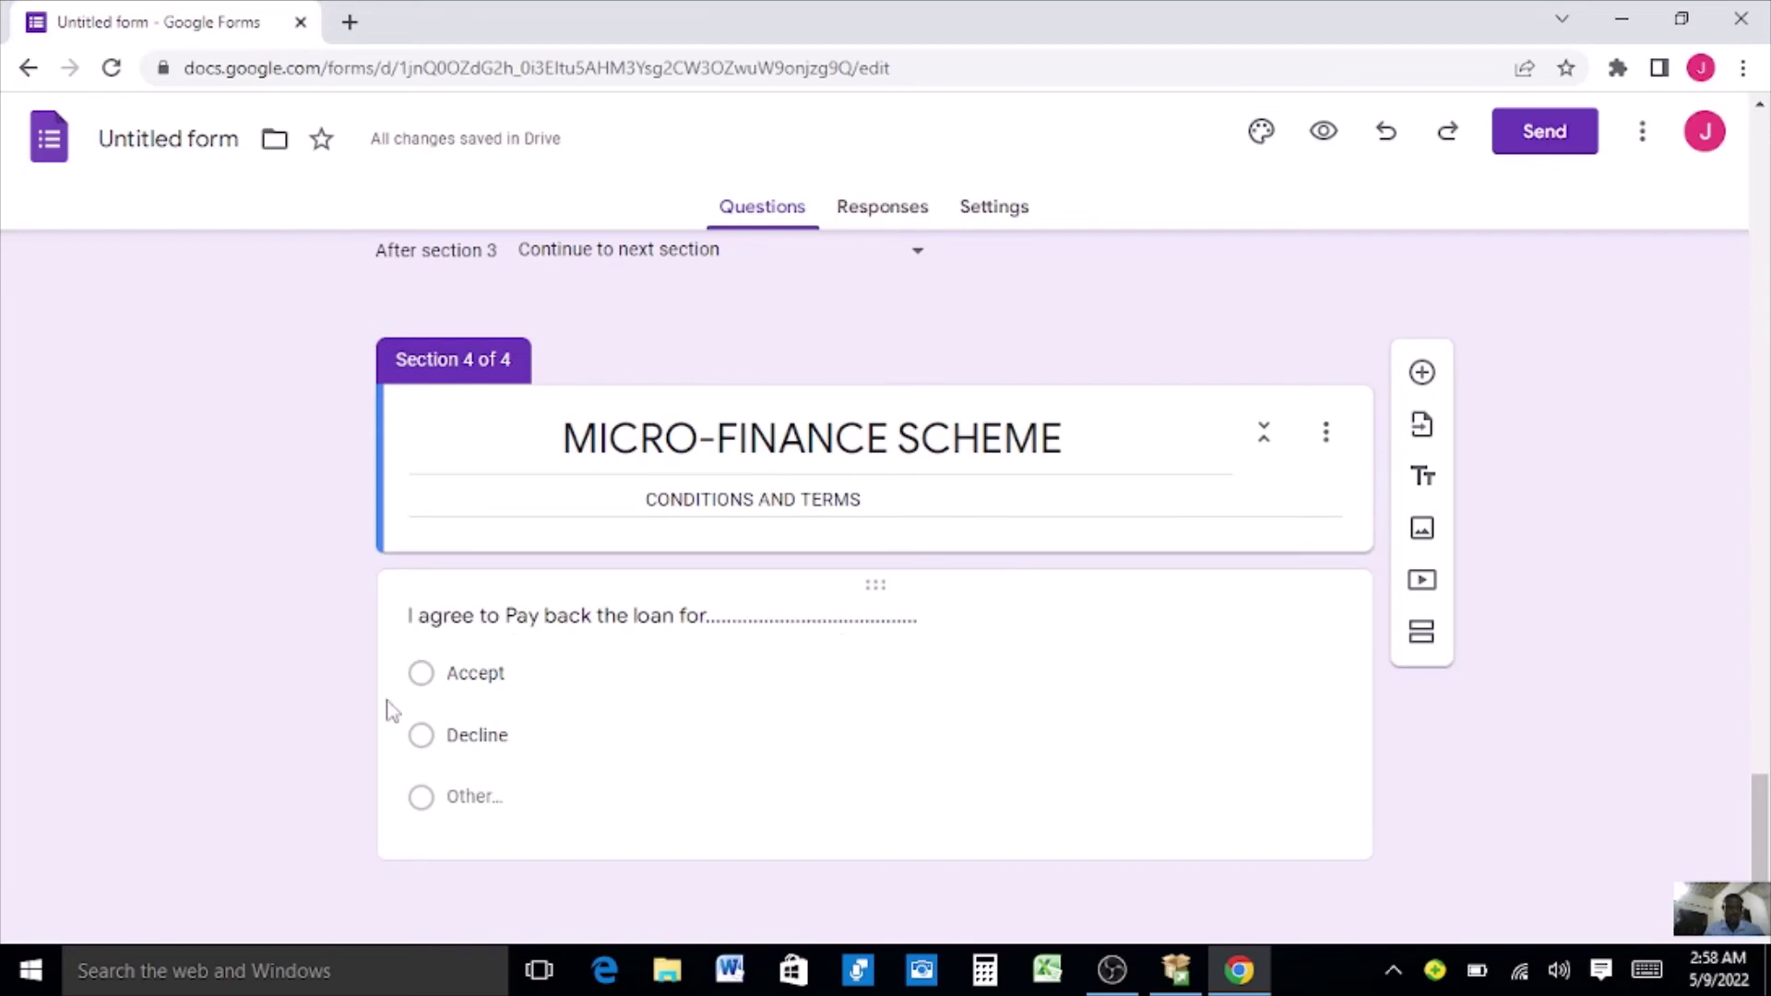
left_click(429, 690)
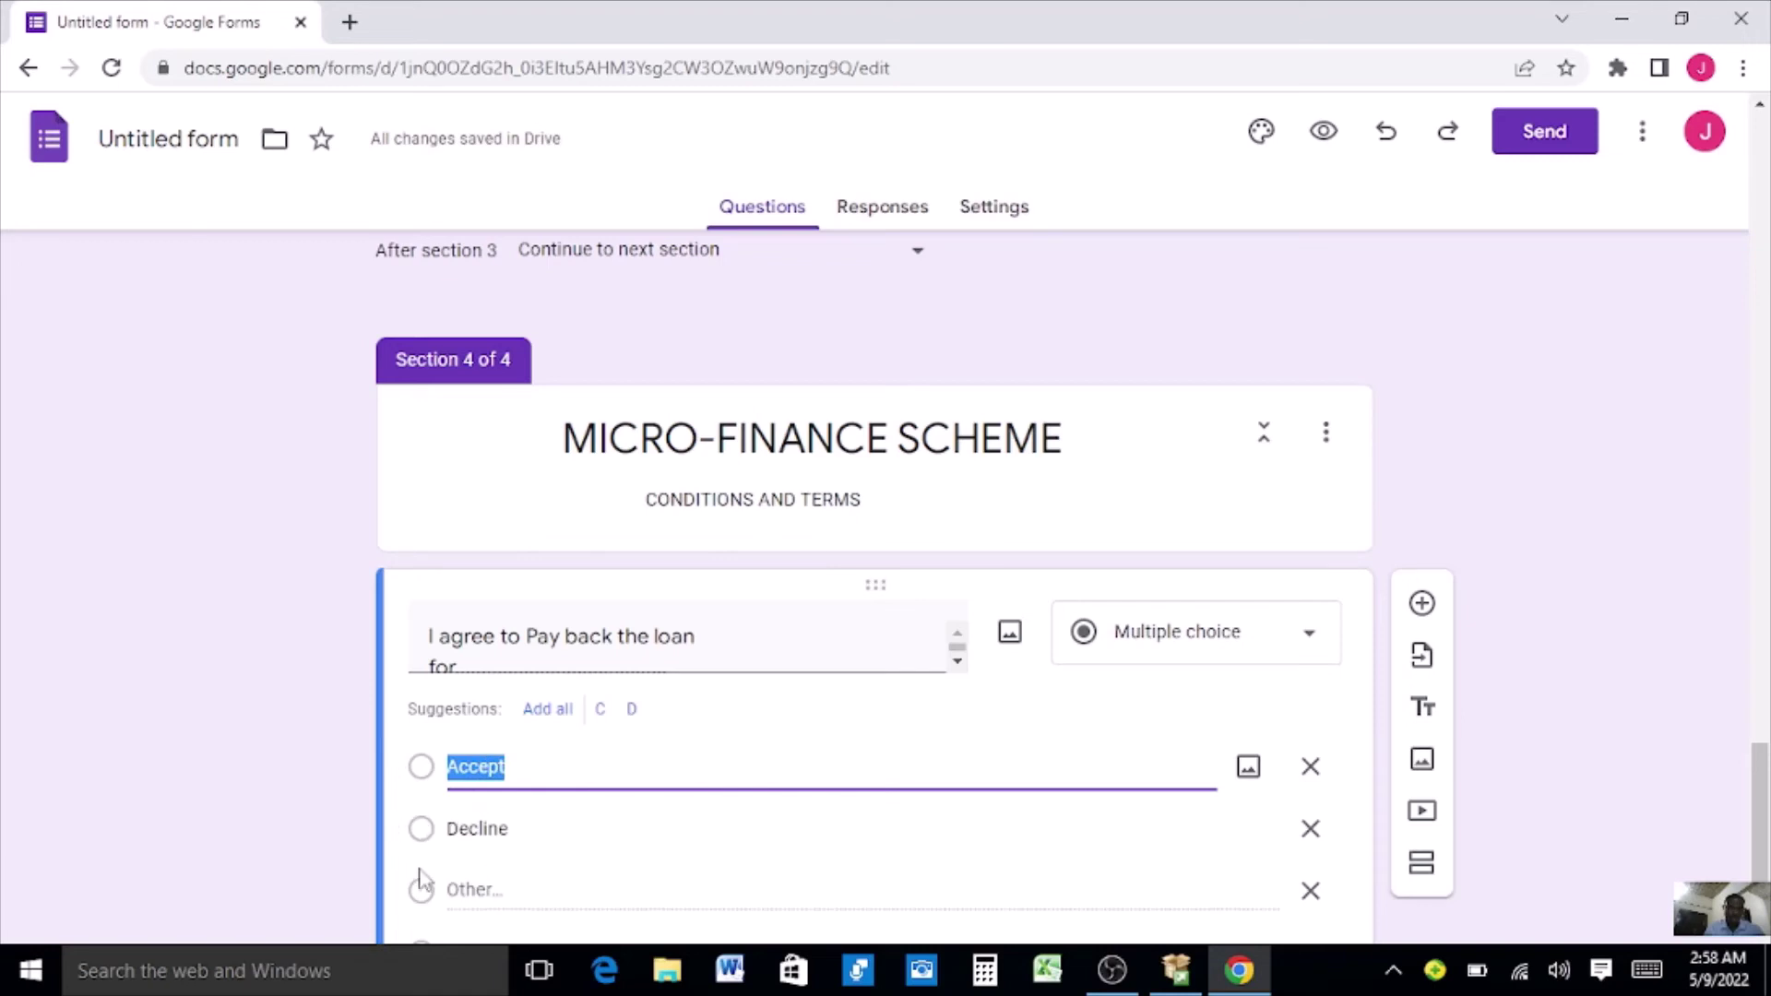
left_click(949, 470)
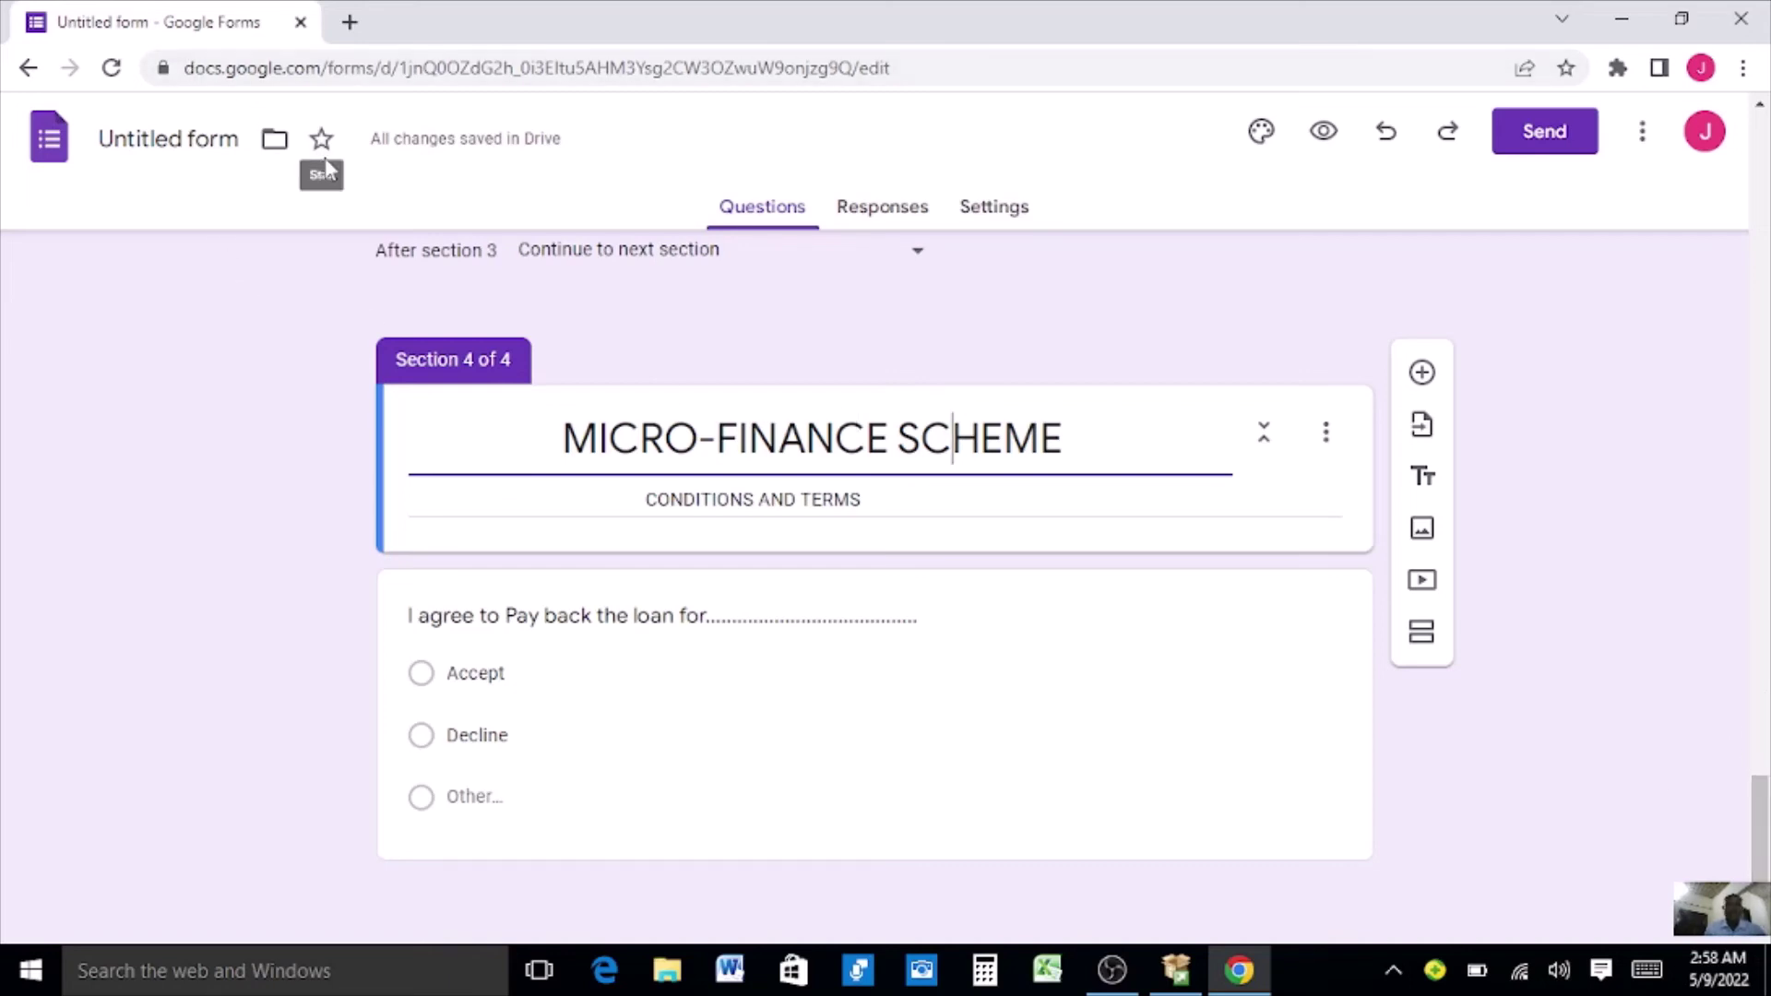
Preview all four form sections as a respondent, from applicant details to the conditions and terms, and close the preview without submitting.
left_click(1324, 131)
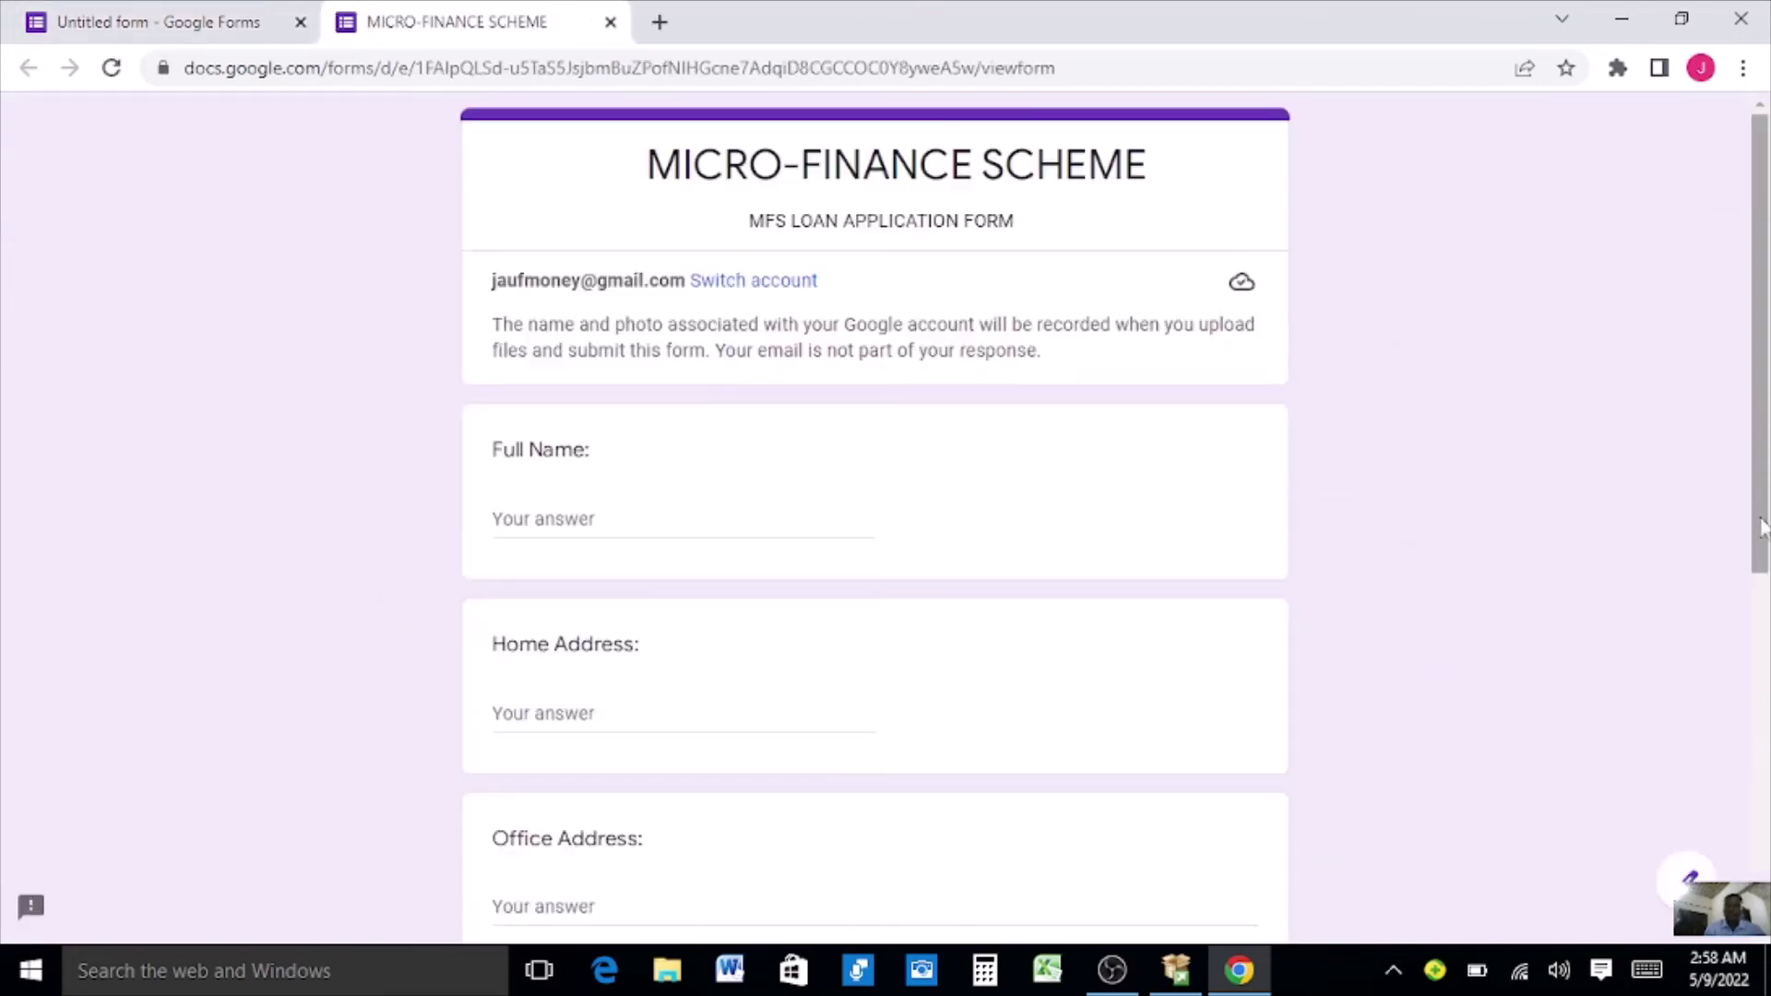
left_click_drag(1762, 528, 1763, 879)
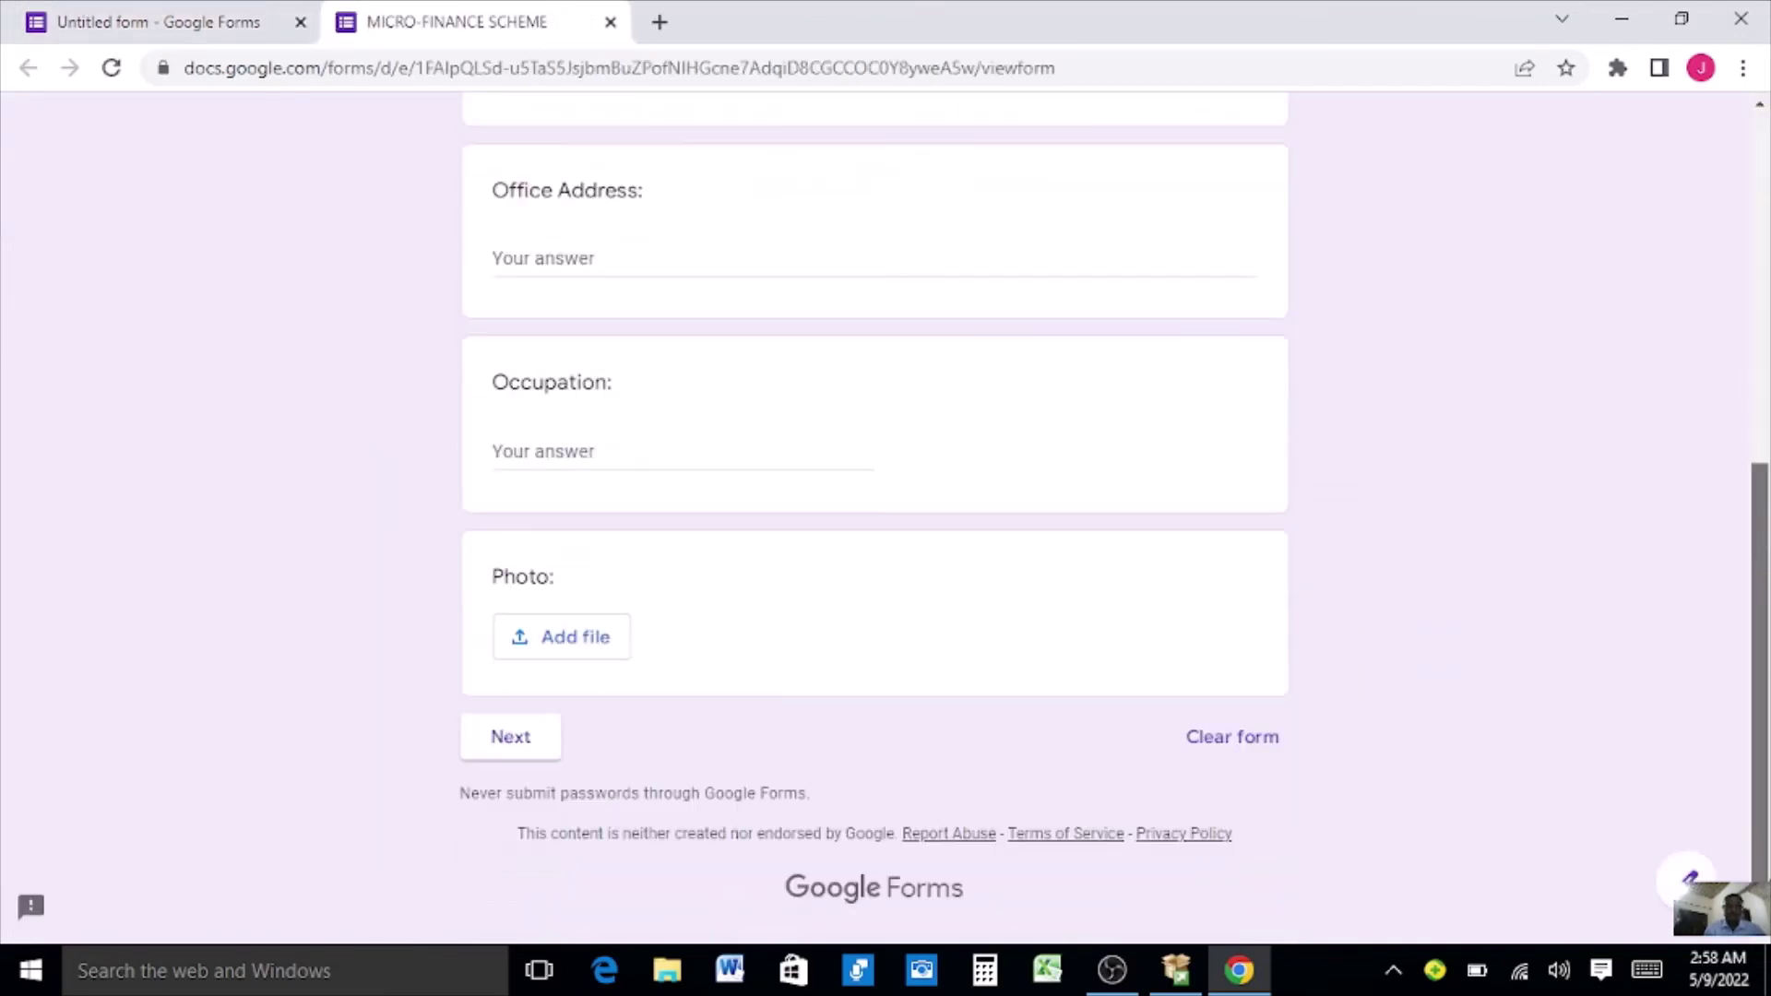
left_click(510, 738)
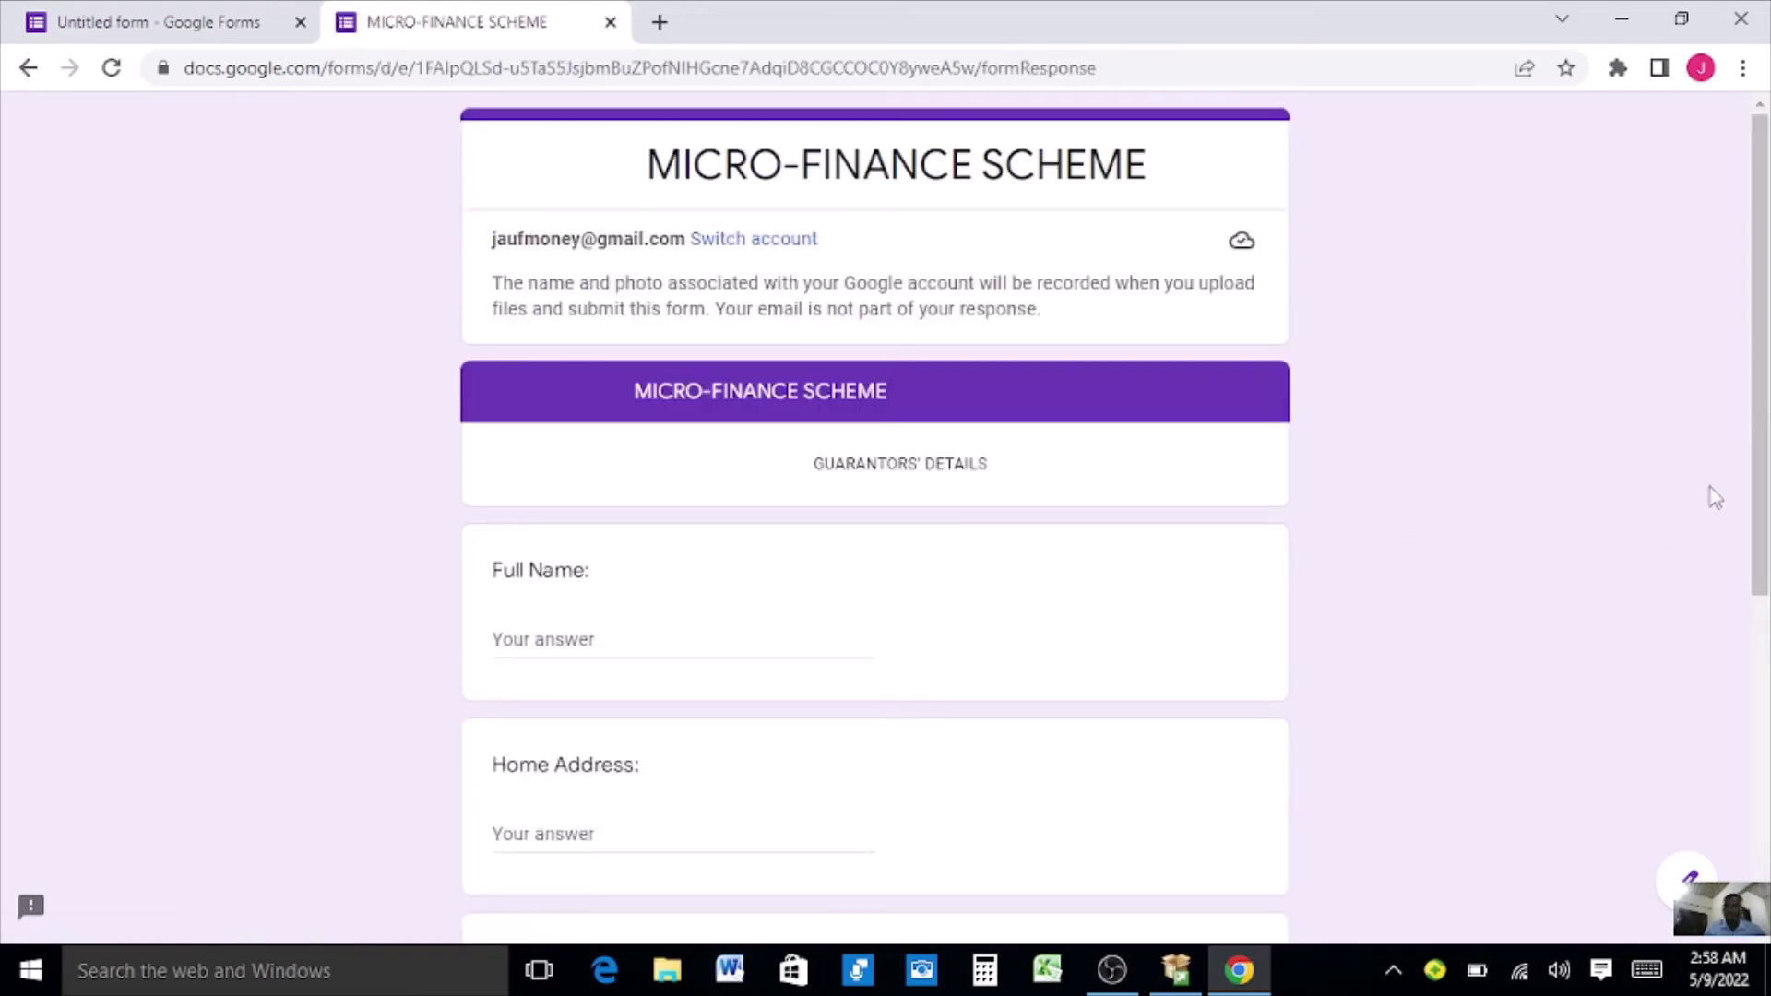
left_click_drag(1760, 369, 1760, 696)
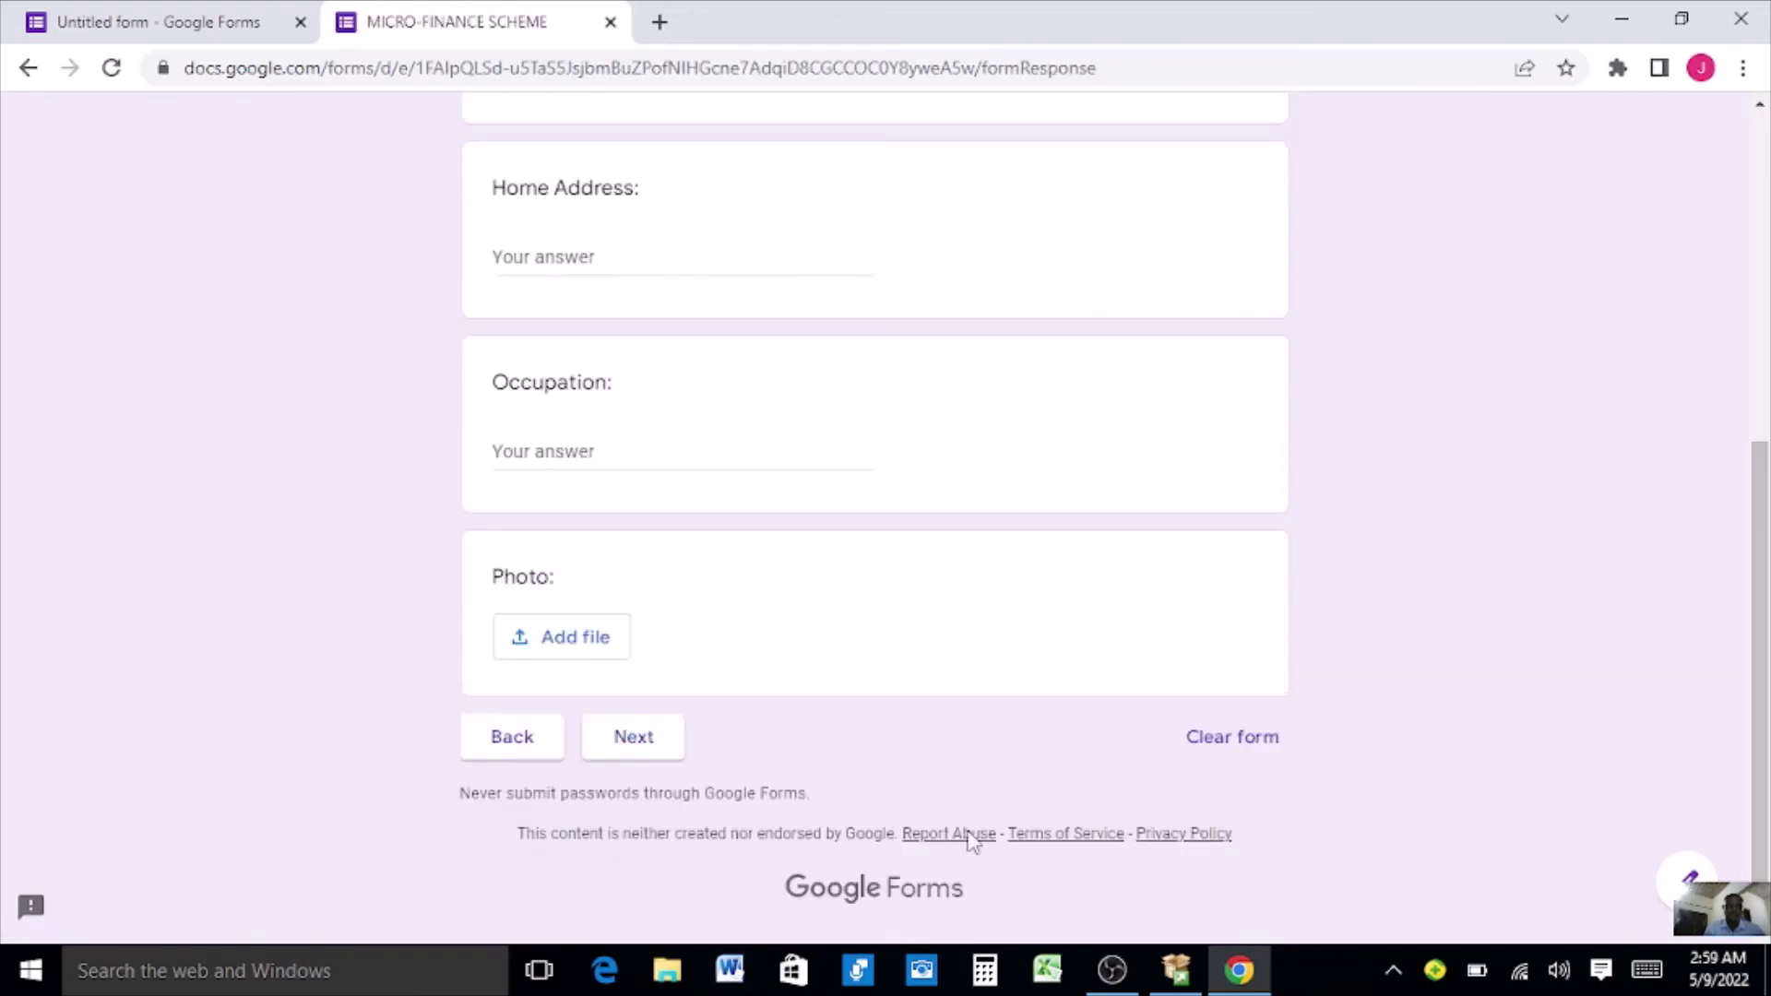
left_click(637, 741)
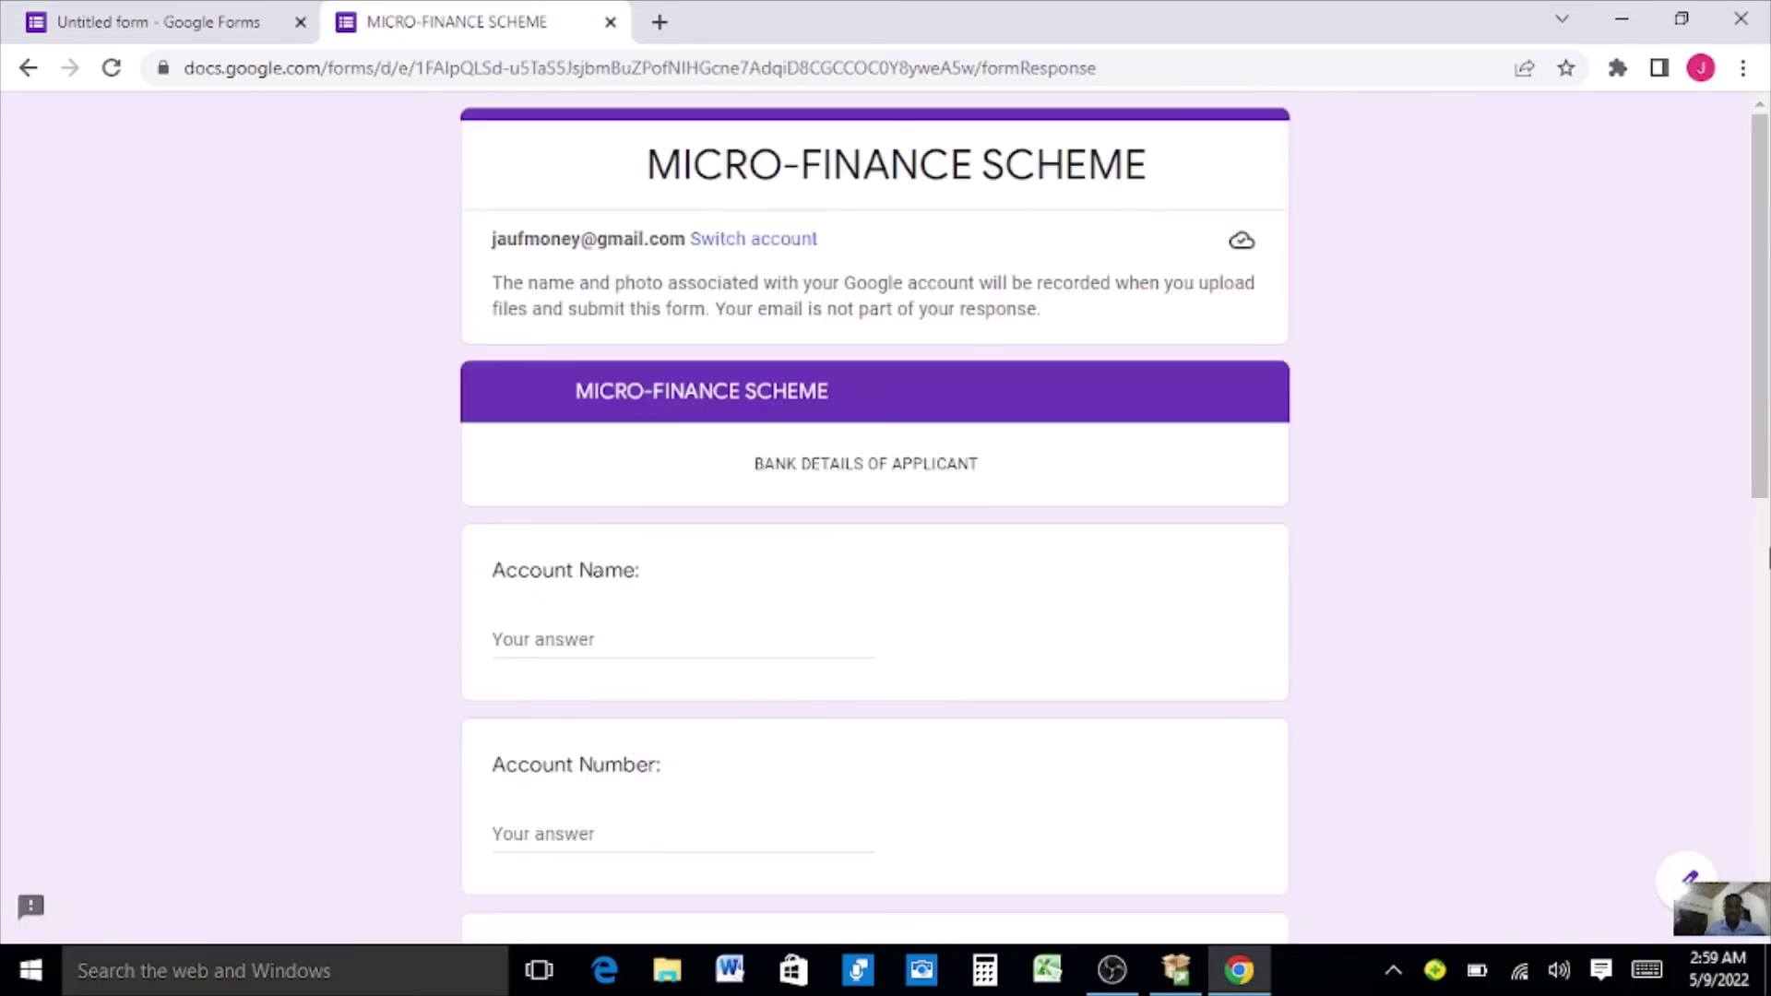
left_click_drag(1760, 471, 1709, 817)
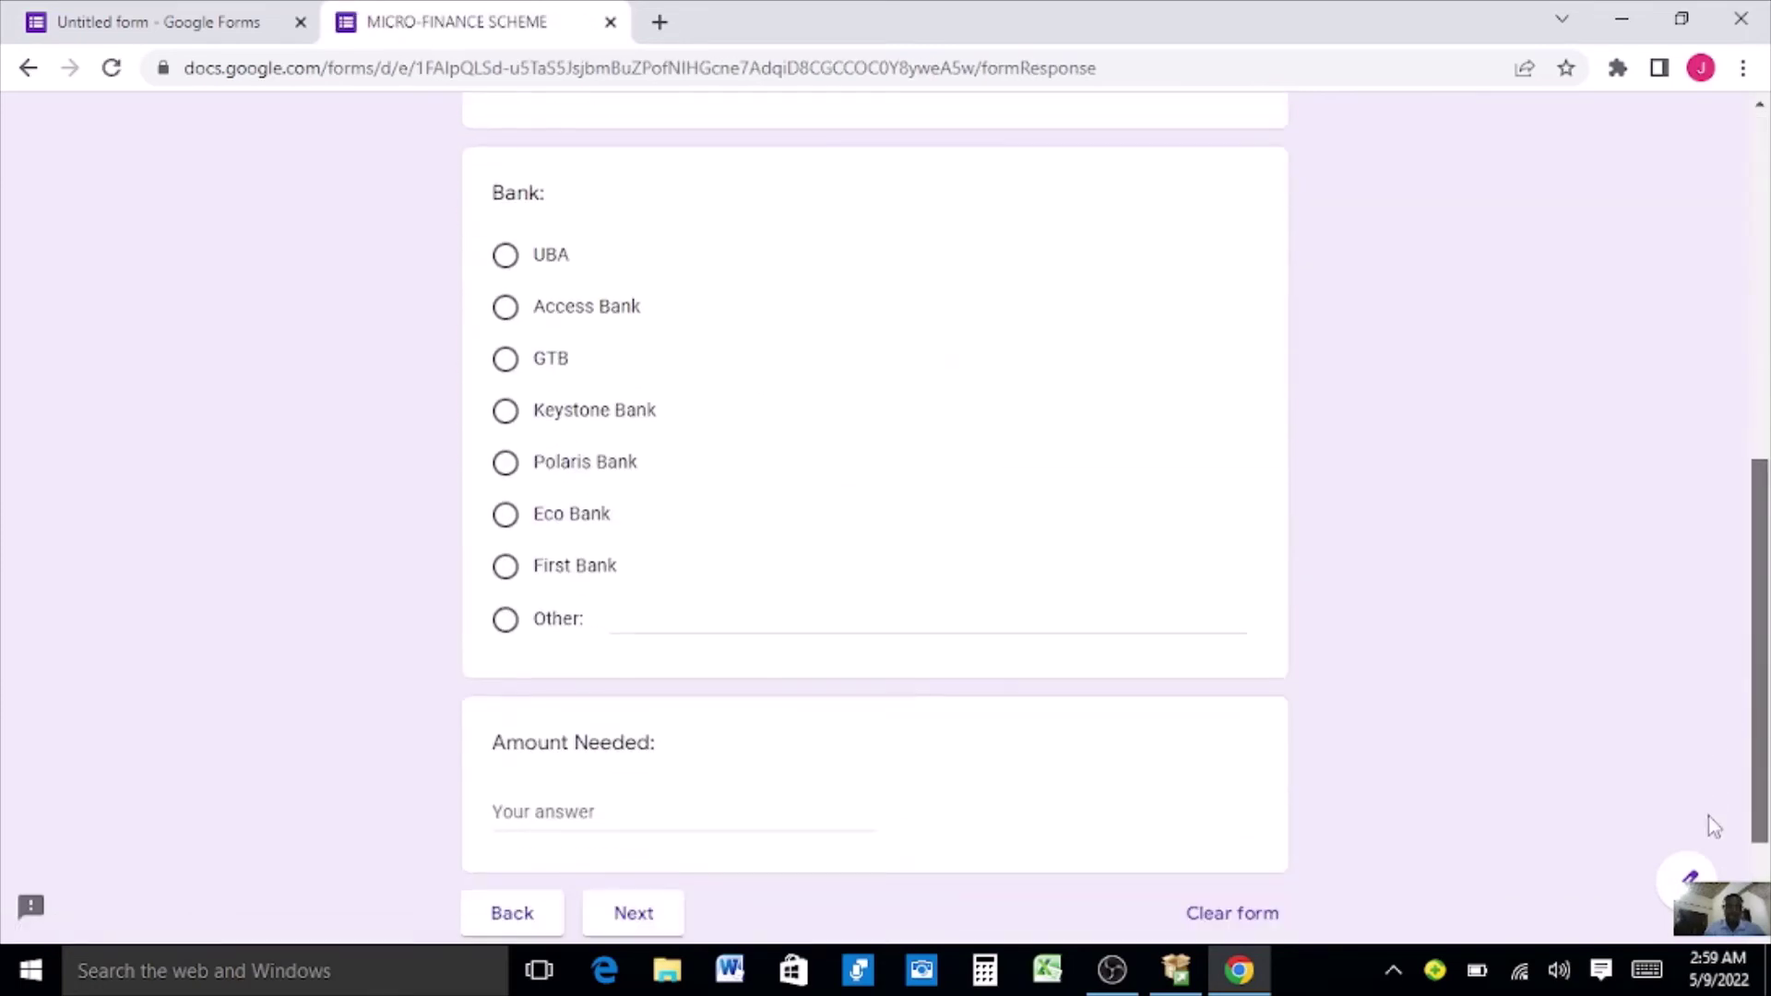
scroll(1709, 817, "down", 2)
left_click(636, 757)
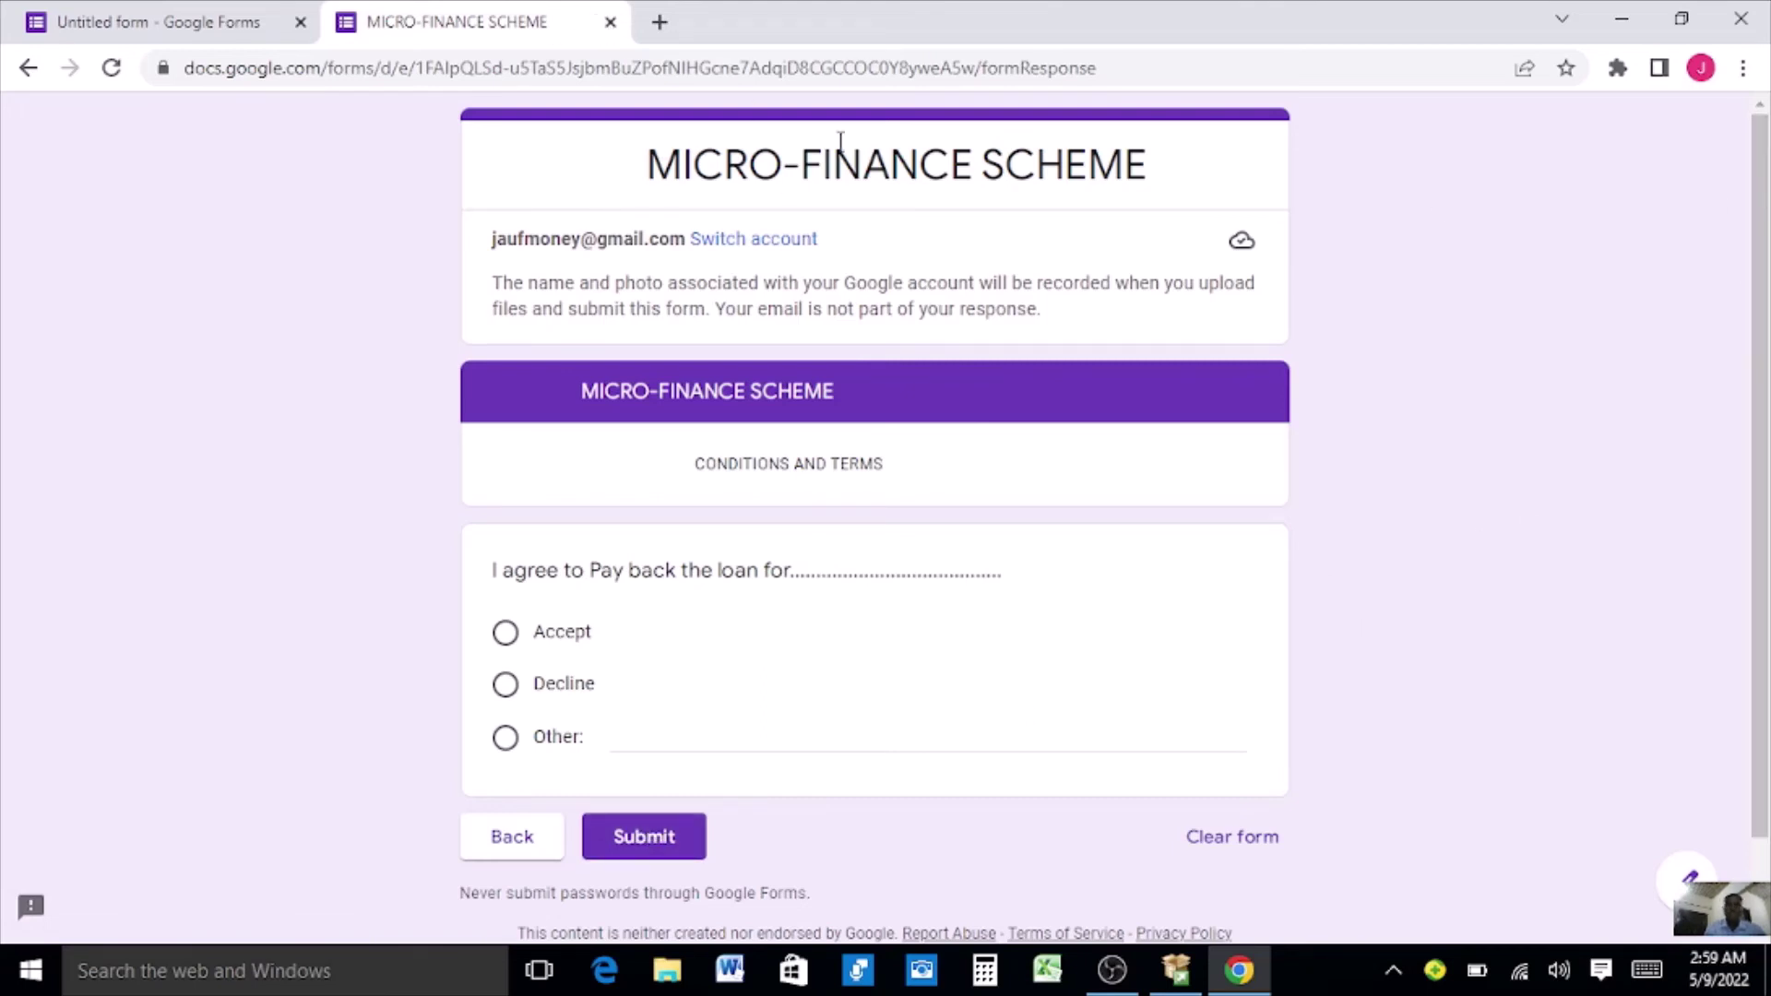
left_click(608, 24)
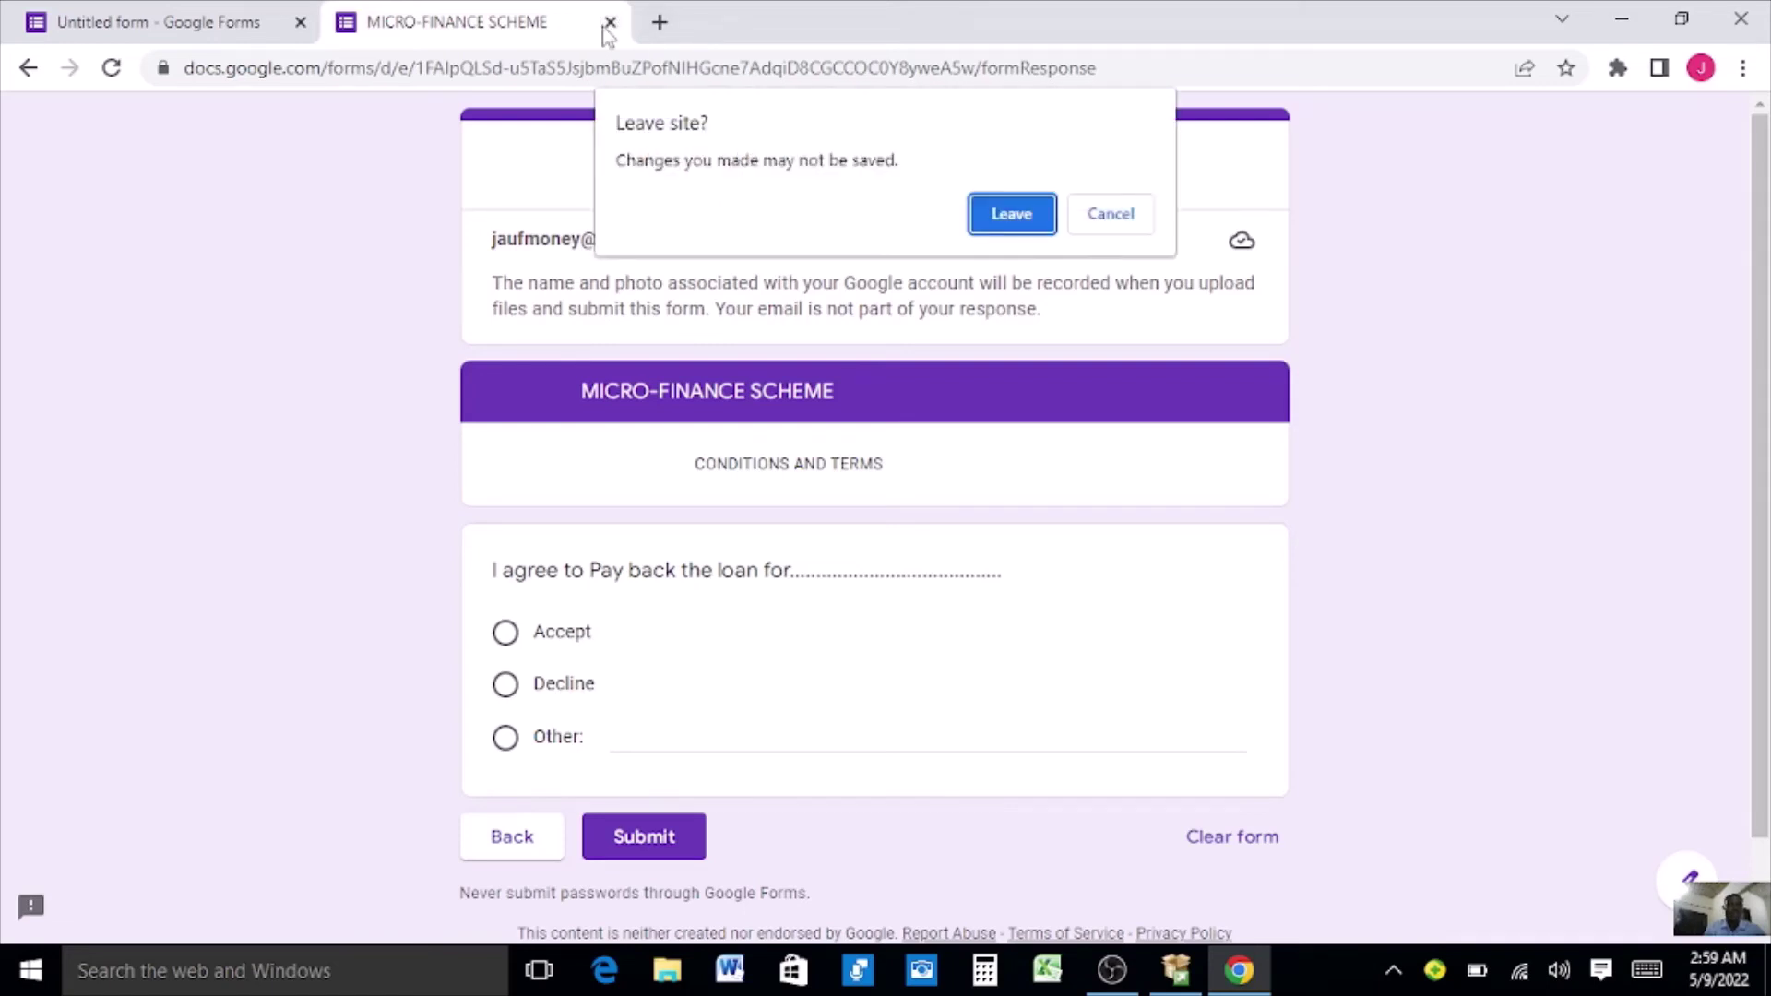
left_click(1012, 213)
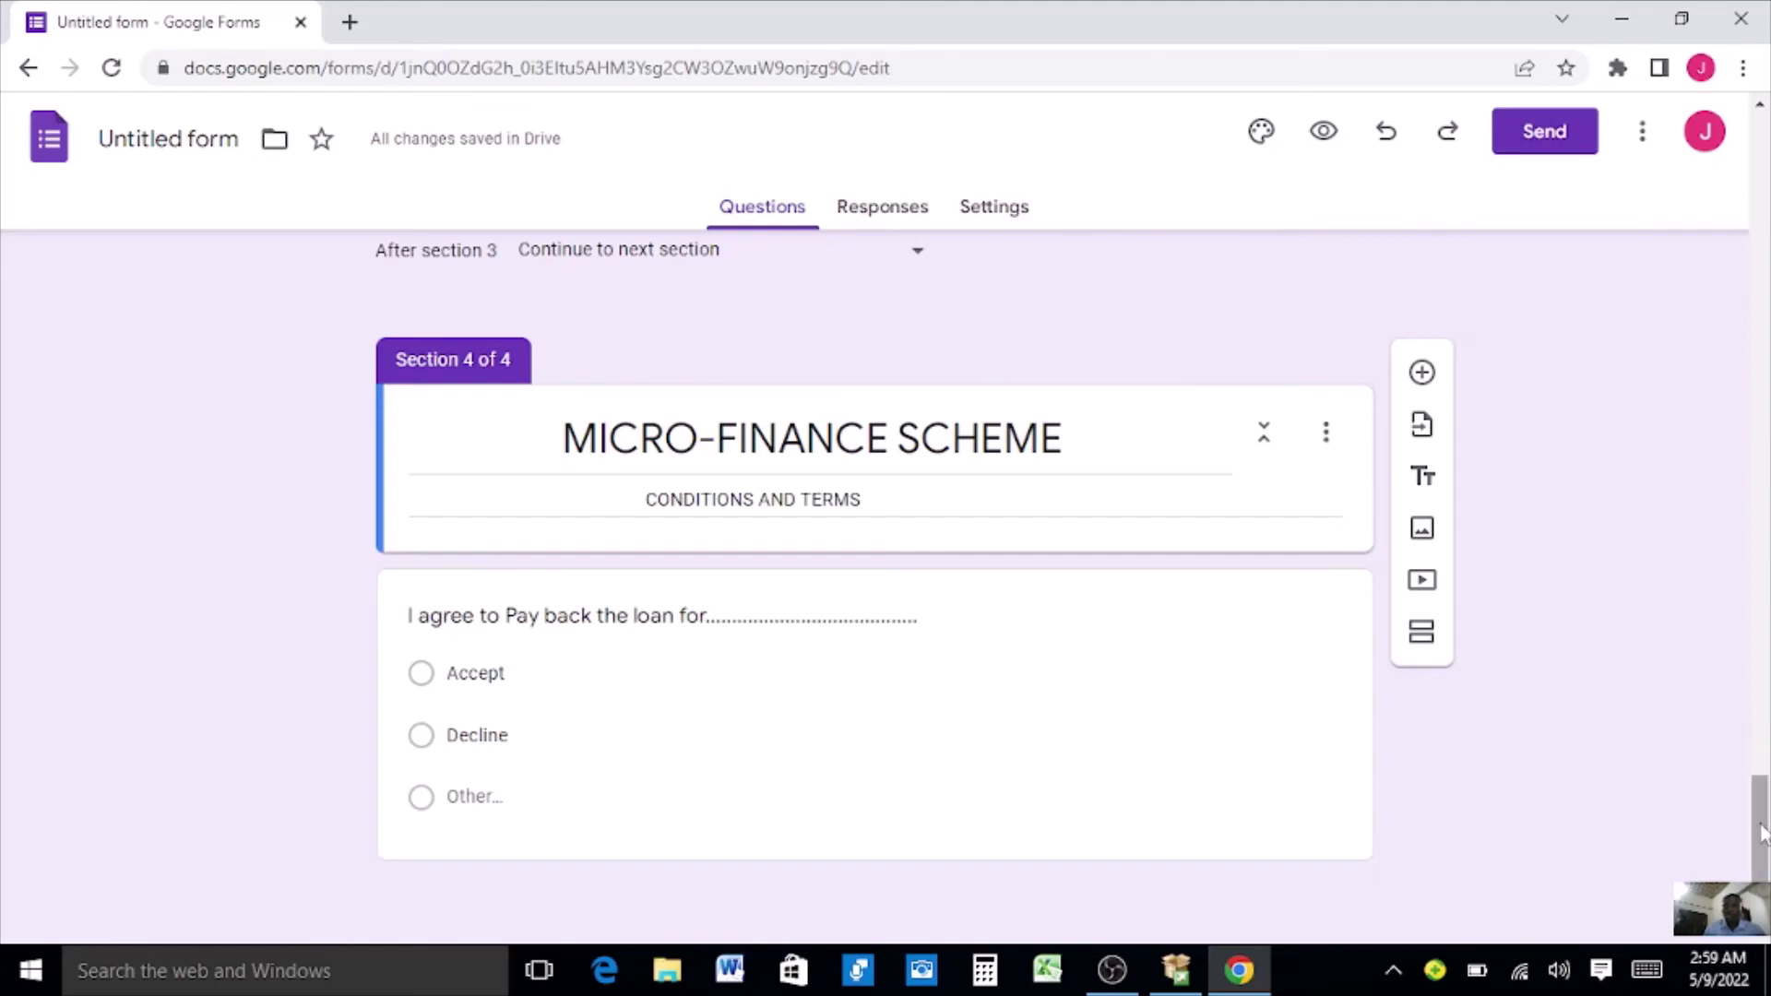
Stop the form from accepting responses, and turn accepting responses back on.
left_click_drag(1761, 830, 1622, 213)
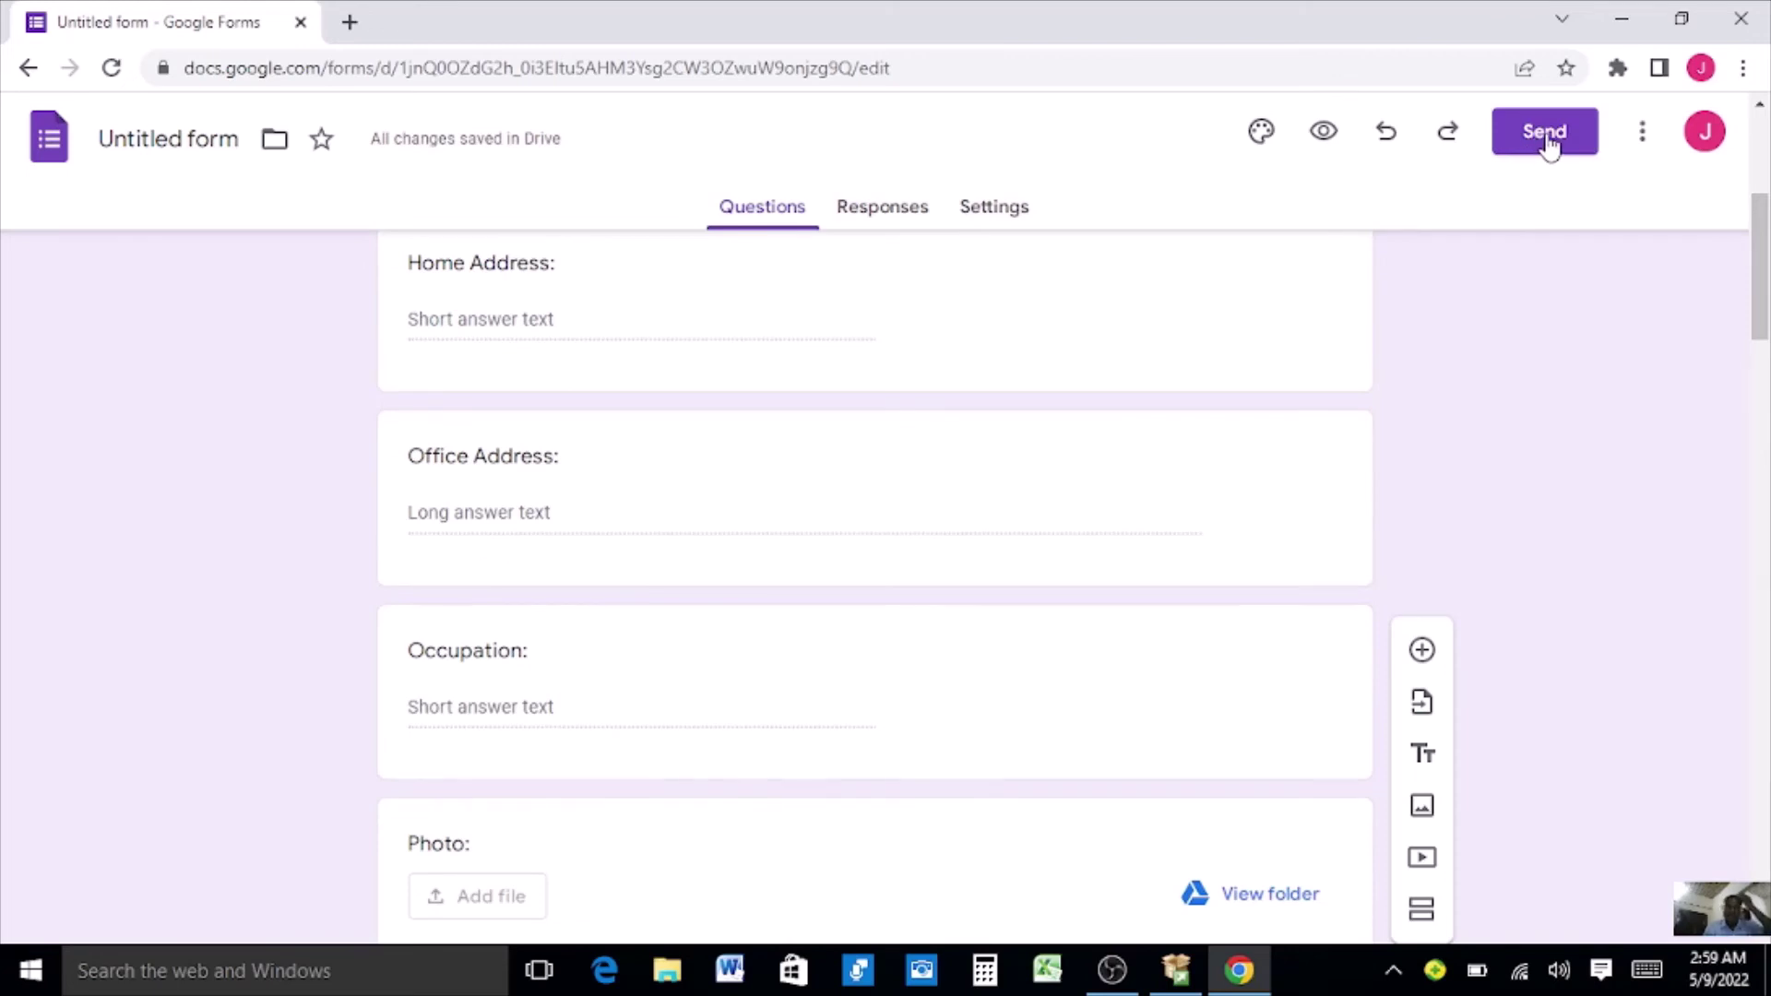
left_click(872, 227)
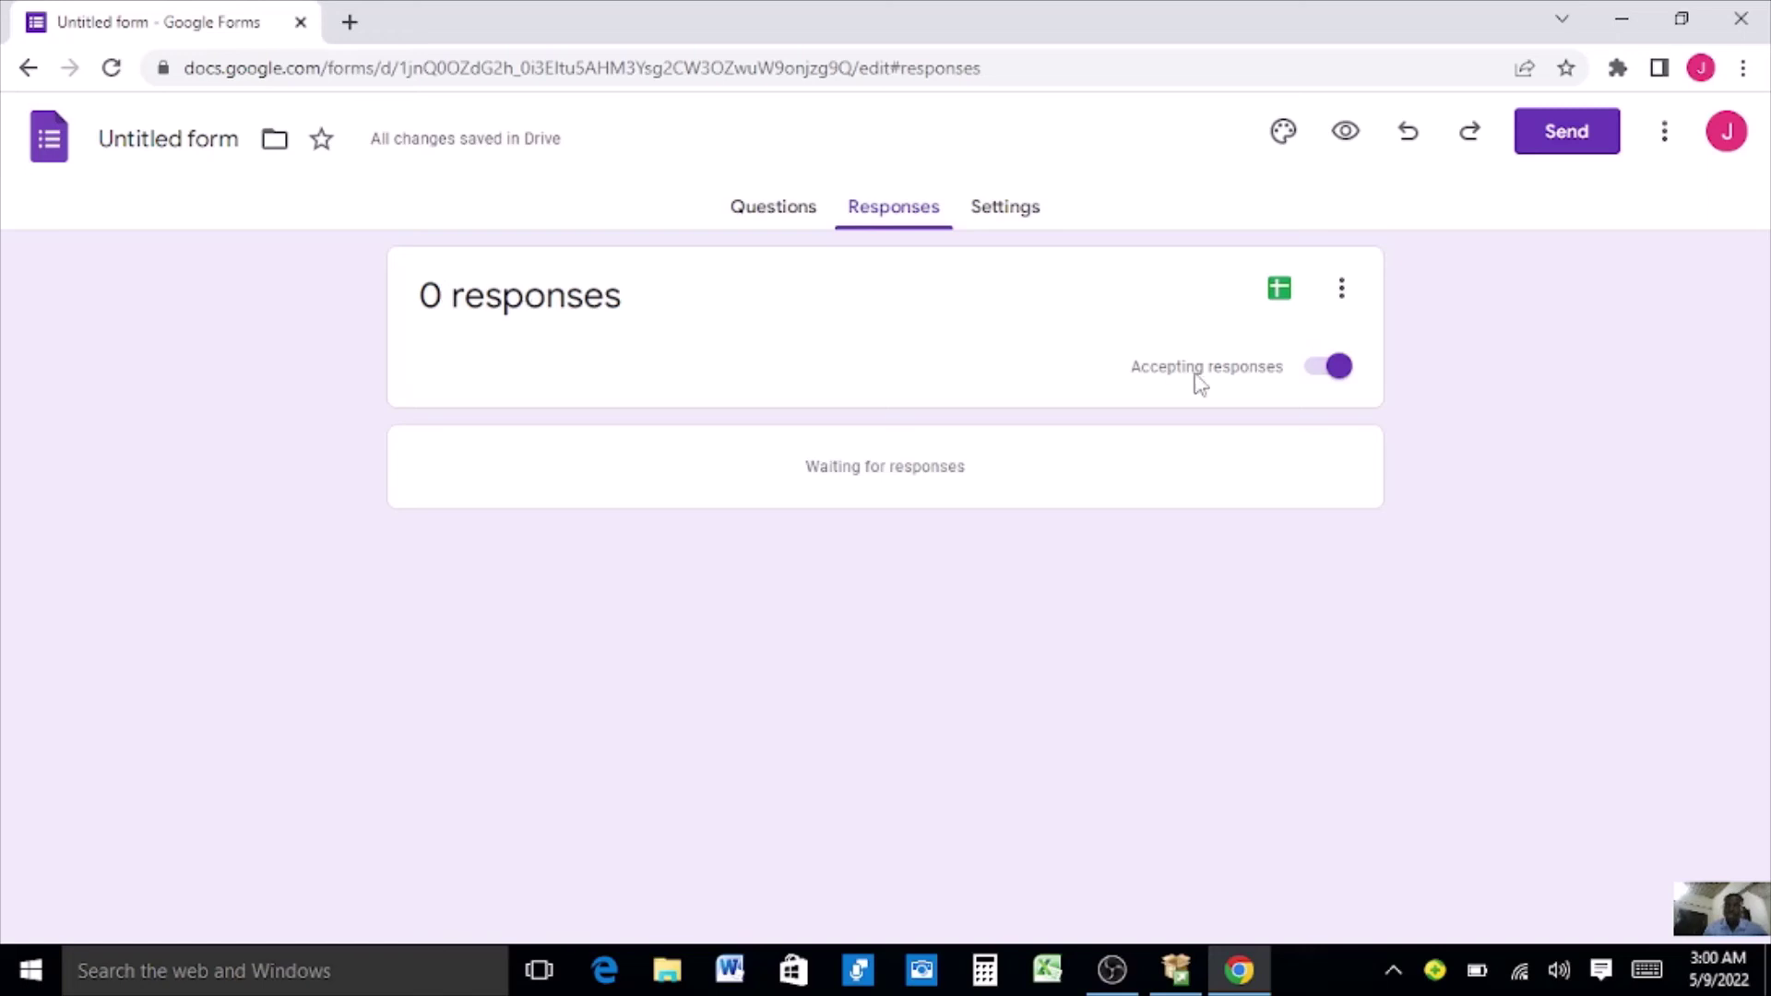
left_click(1336, 369)
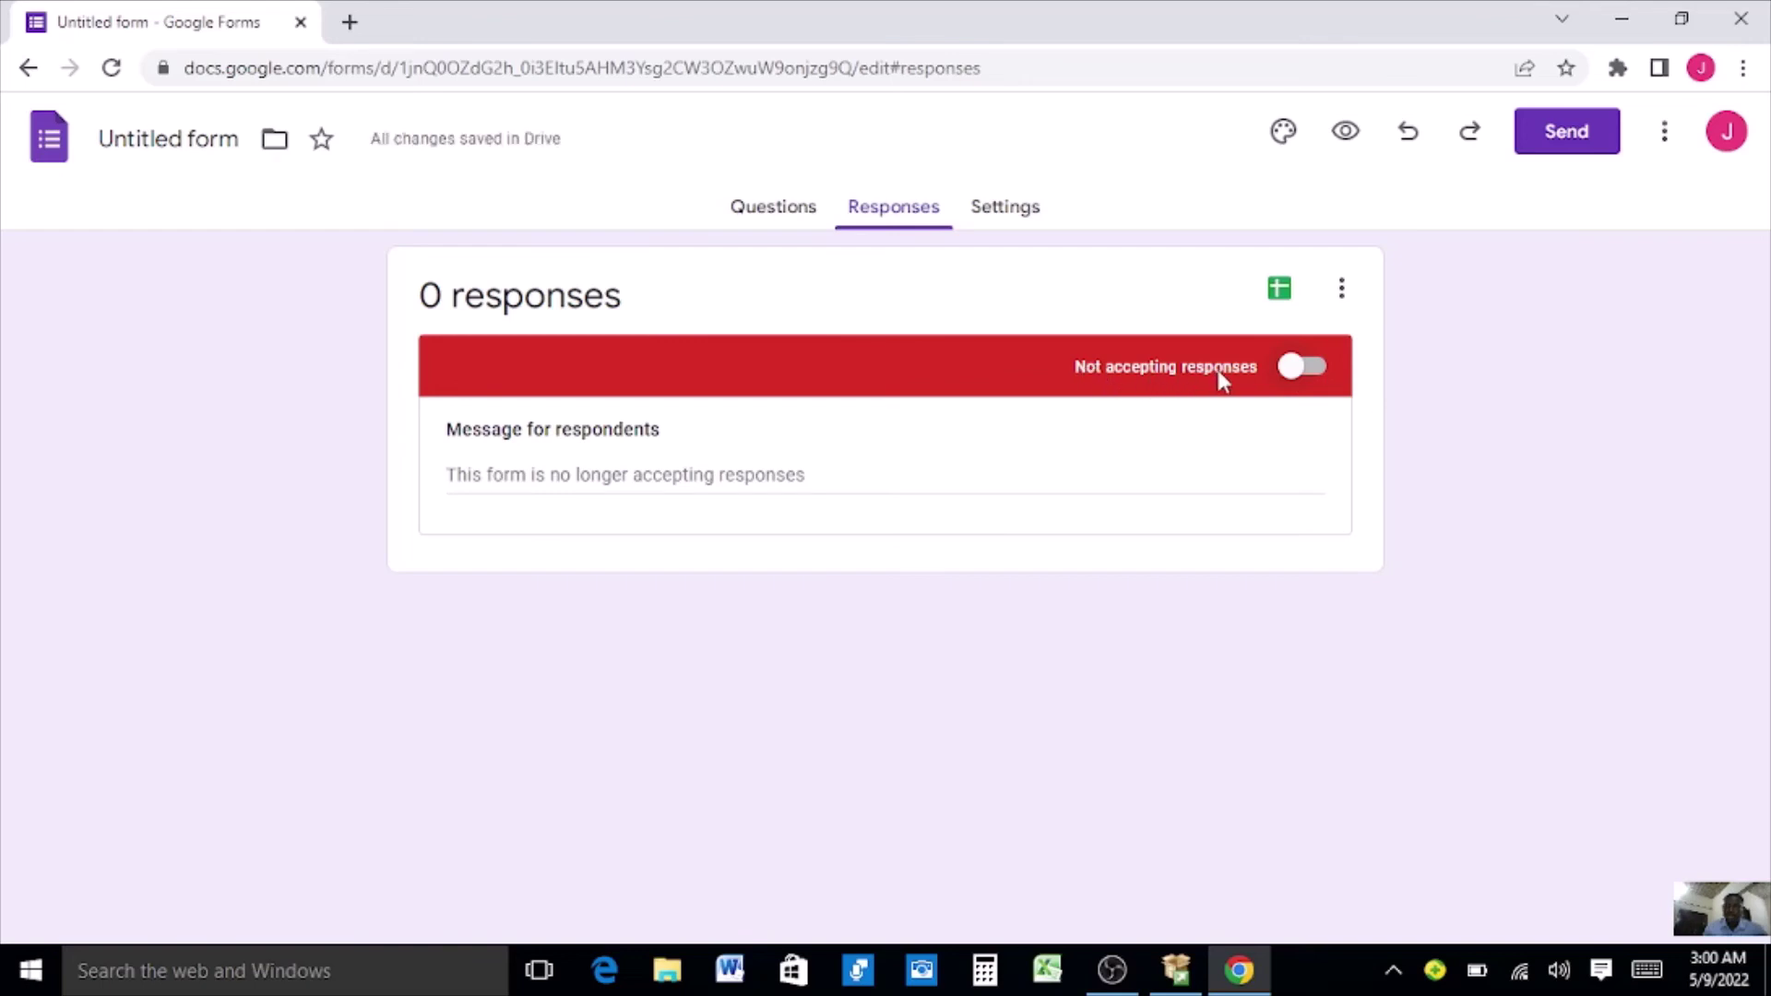
left_click(1302, 368)
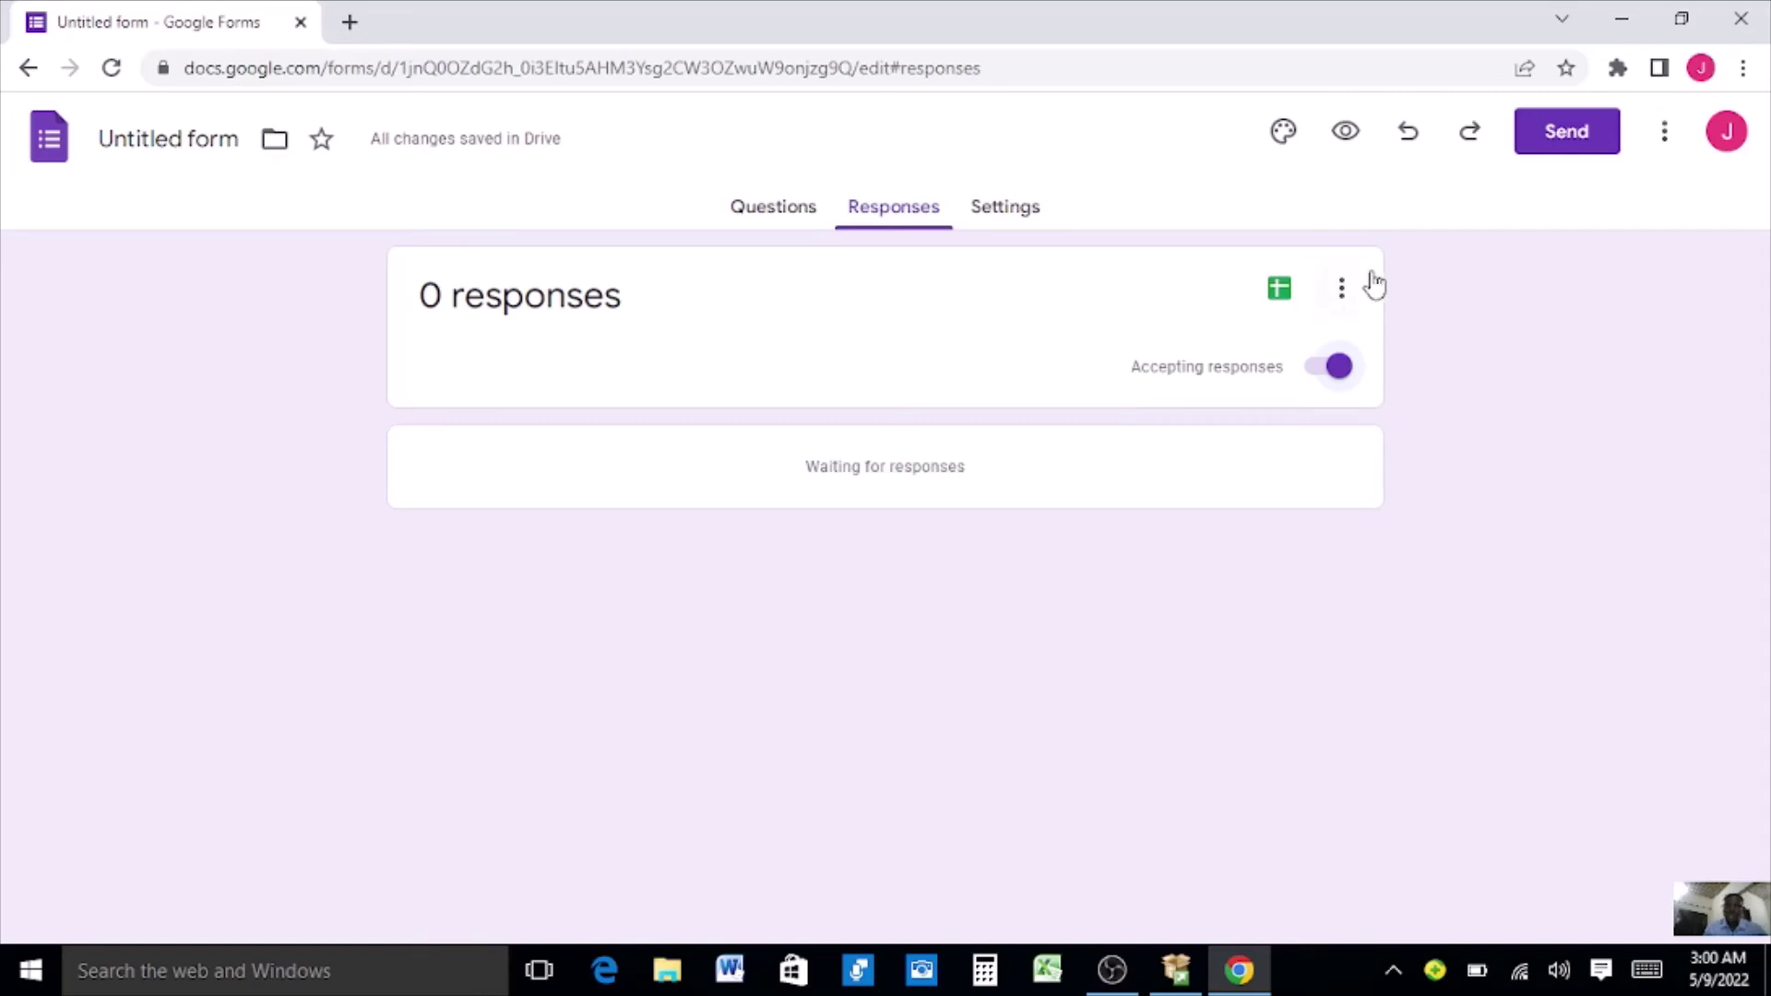
Examine the additional response options and the form's settings, and return to the questions.
left_click(1341, 289)
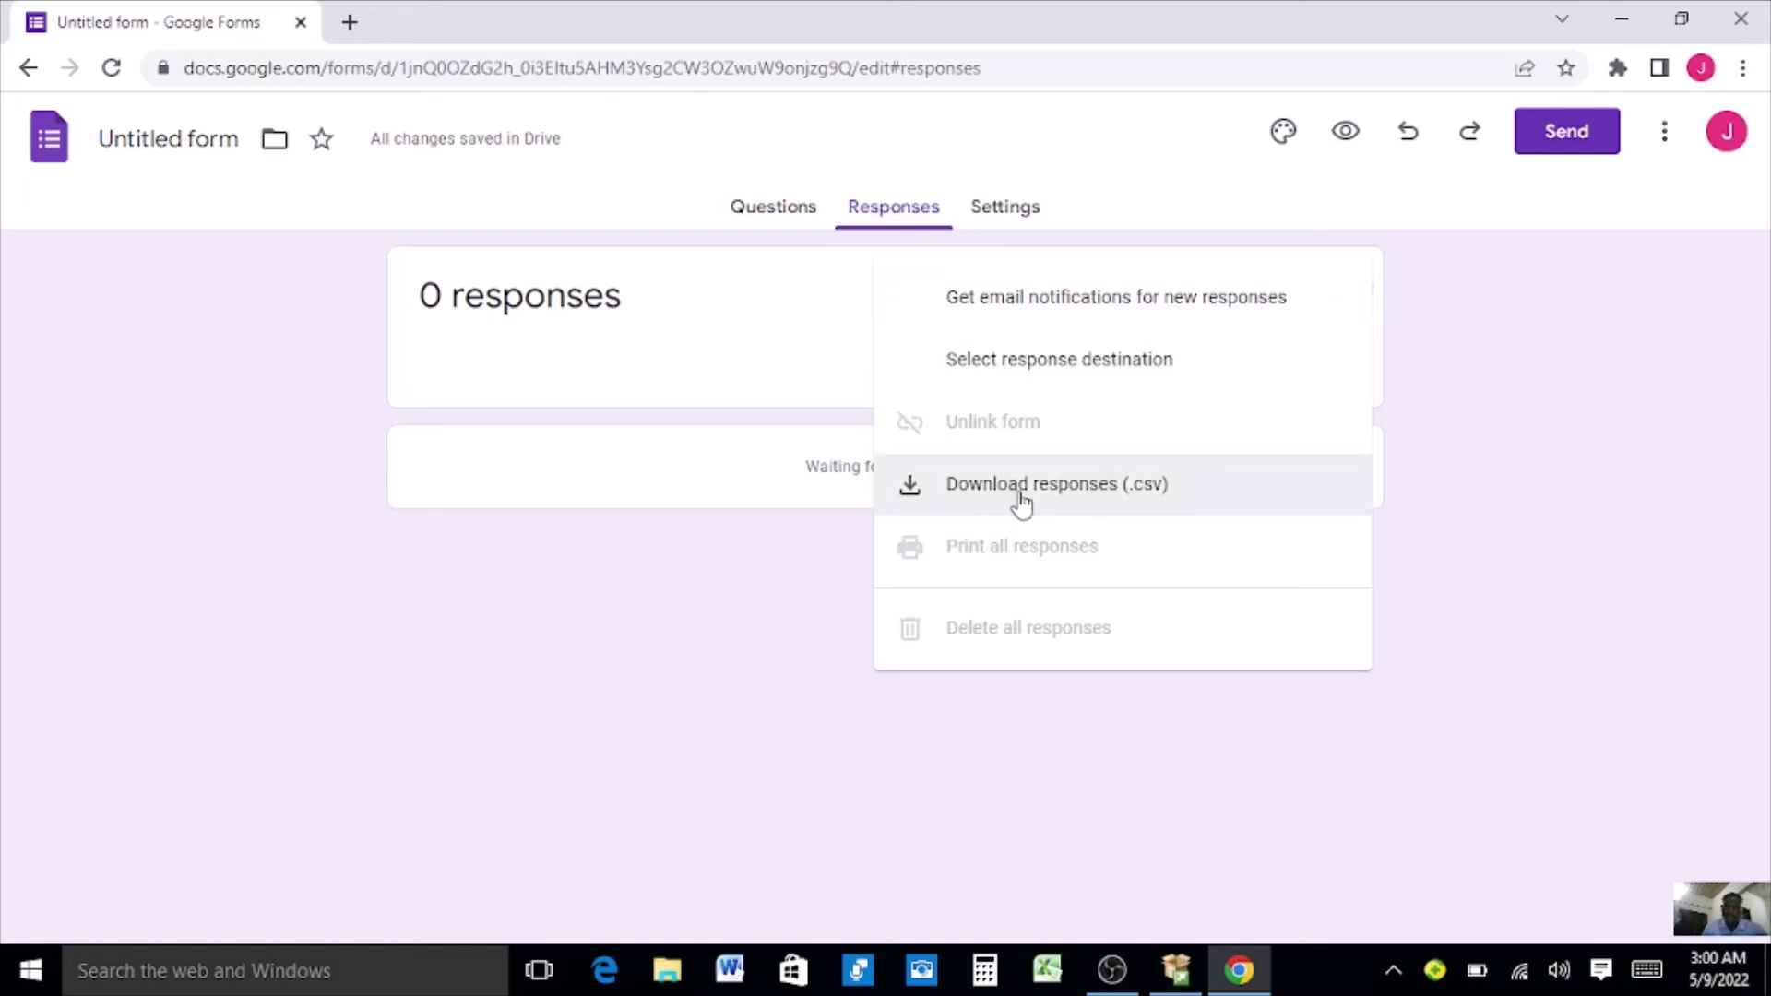
left_click(1445, 358)
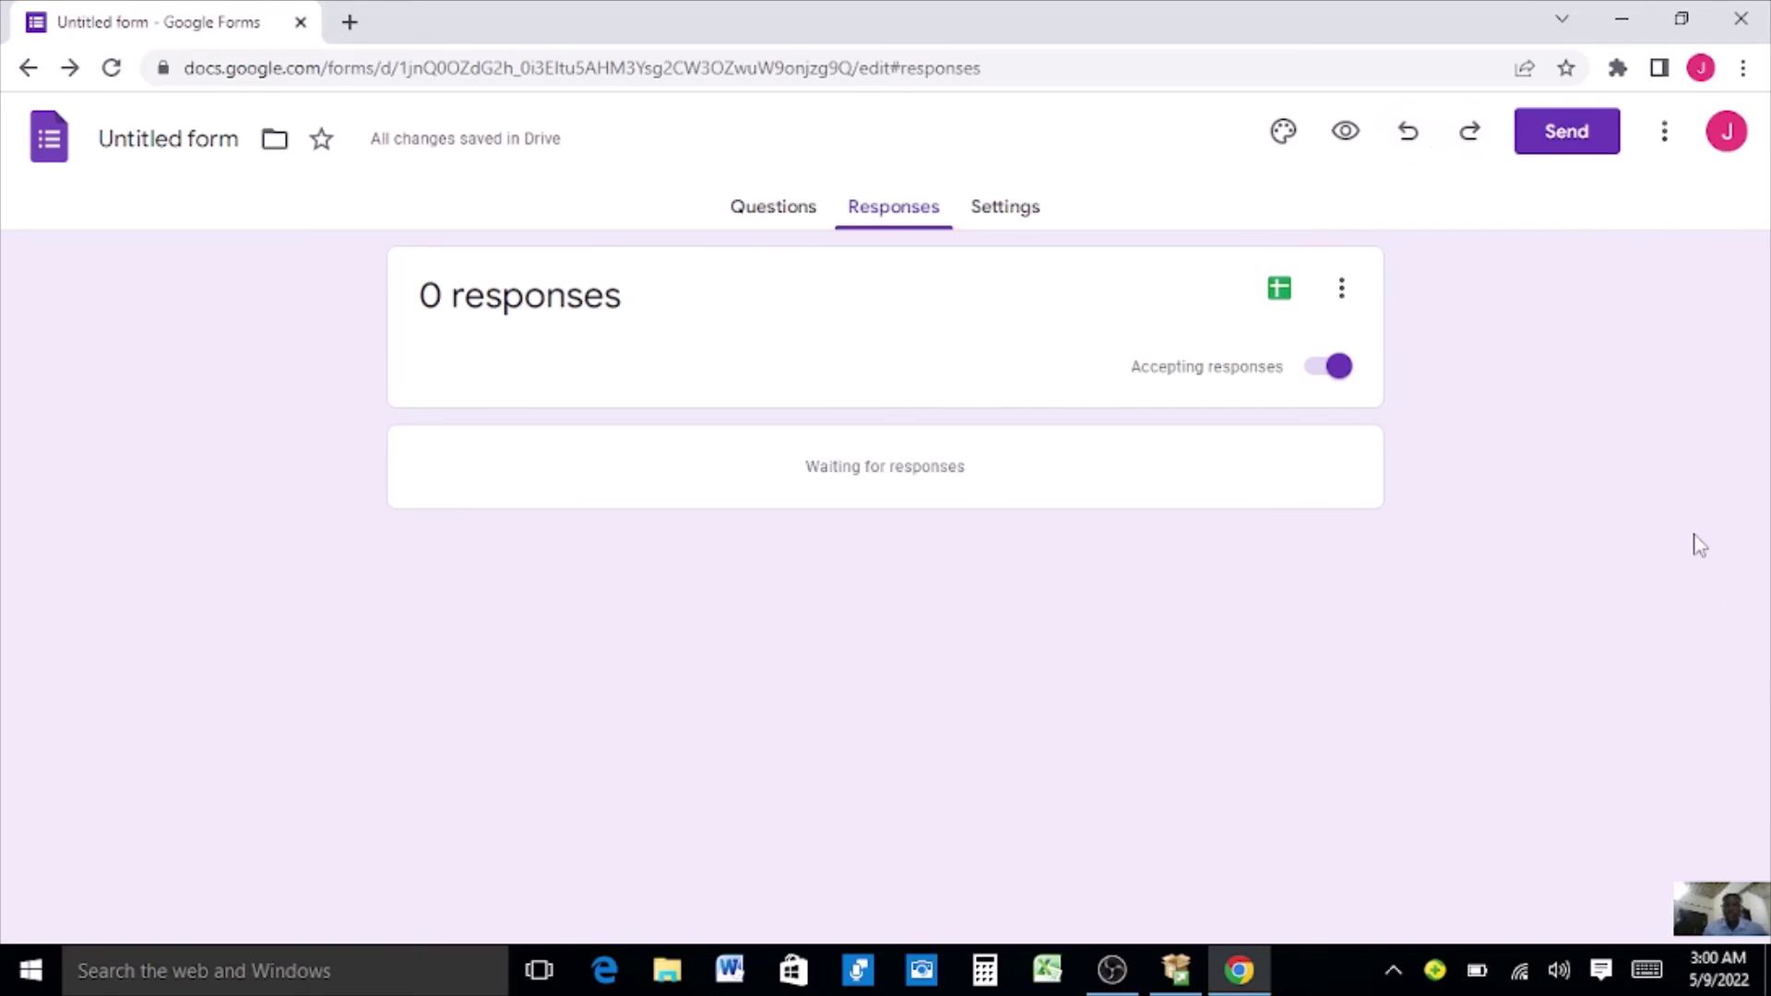
left_click(992, 216)
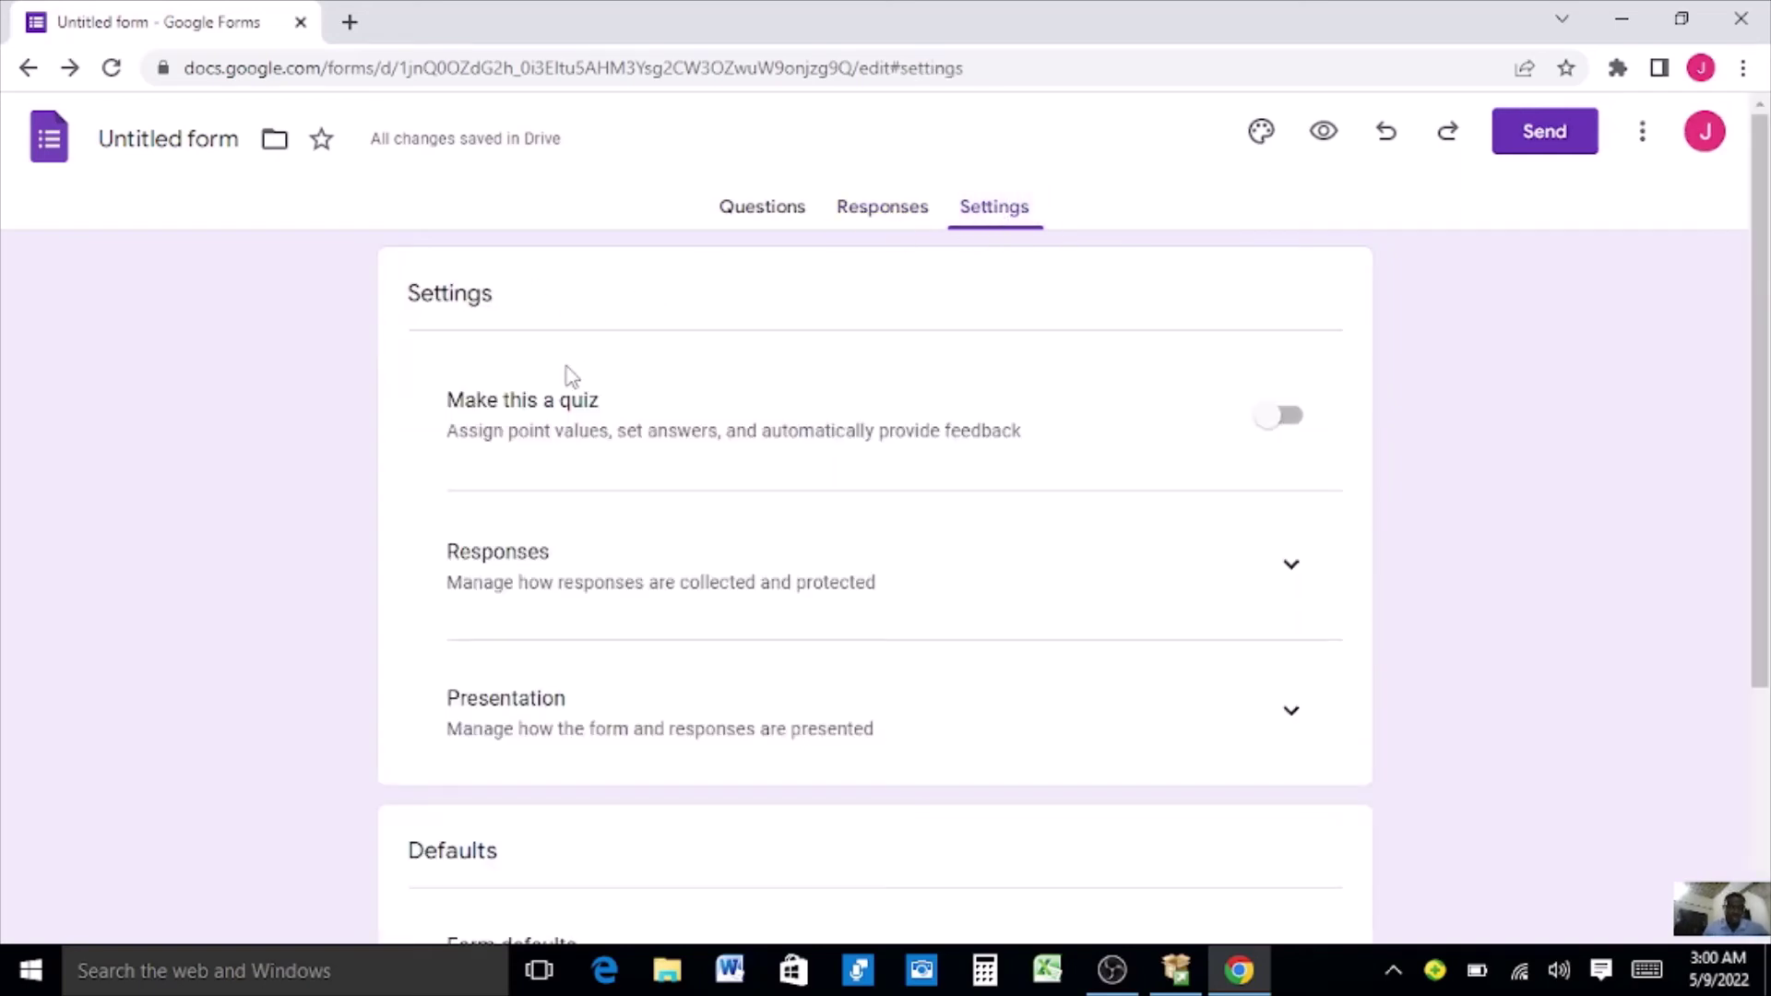
mouse_move(1761, 361)
left_mouse_down()
mouse_move(1765, 535)
mouse_move(1765, 358)
left_mouse_up()
left_click(764, 217)
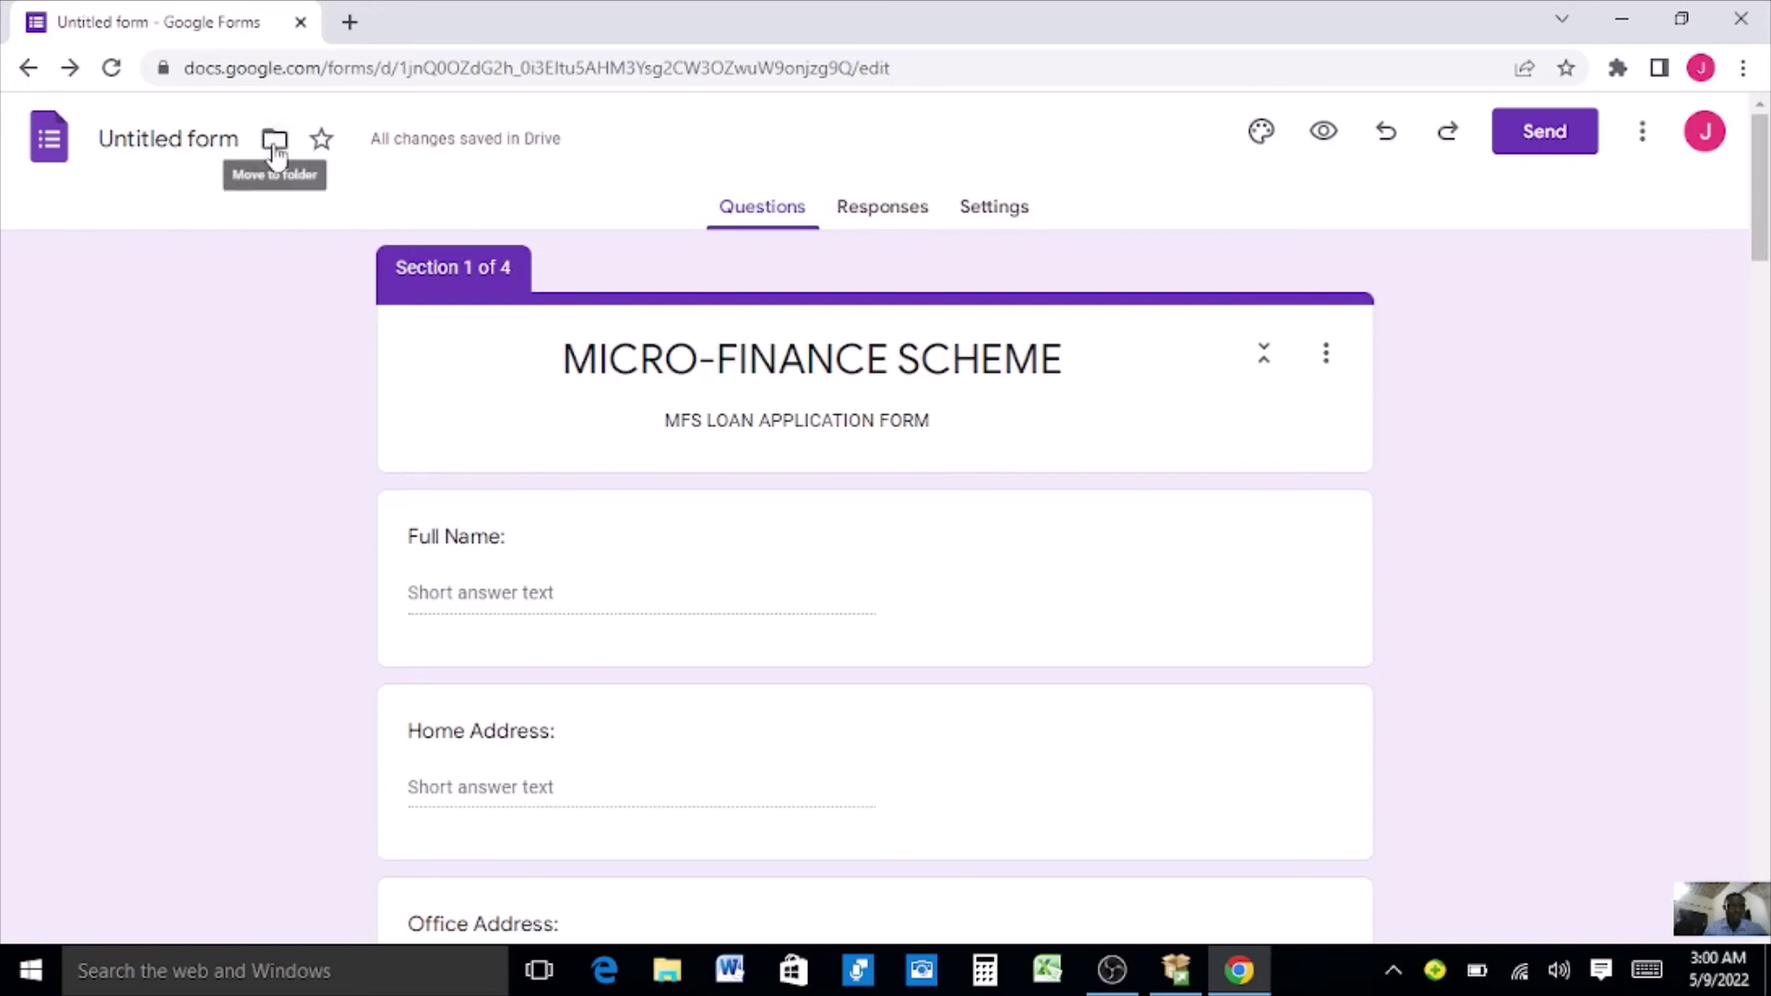
Star the form and name its file "MICRO-FINANCE SCHEME", removing the leading spaces from the name.
left_click(321, 141)
left_click(166, 138)
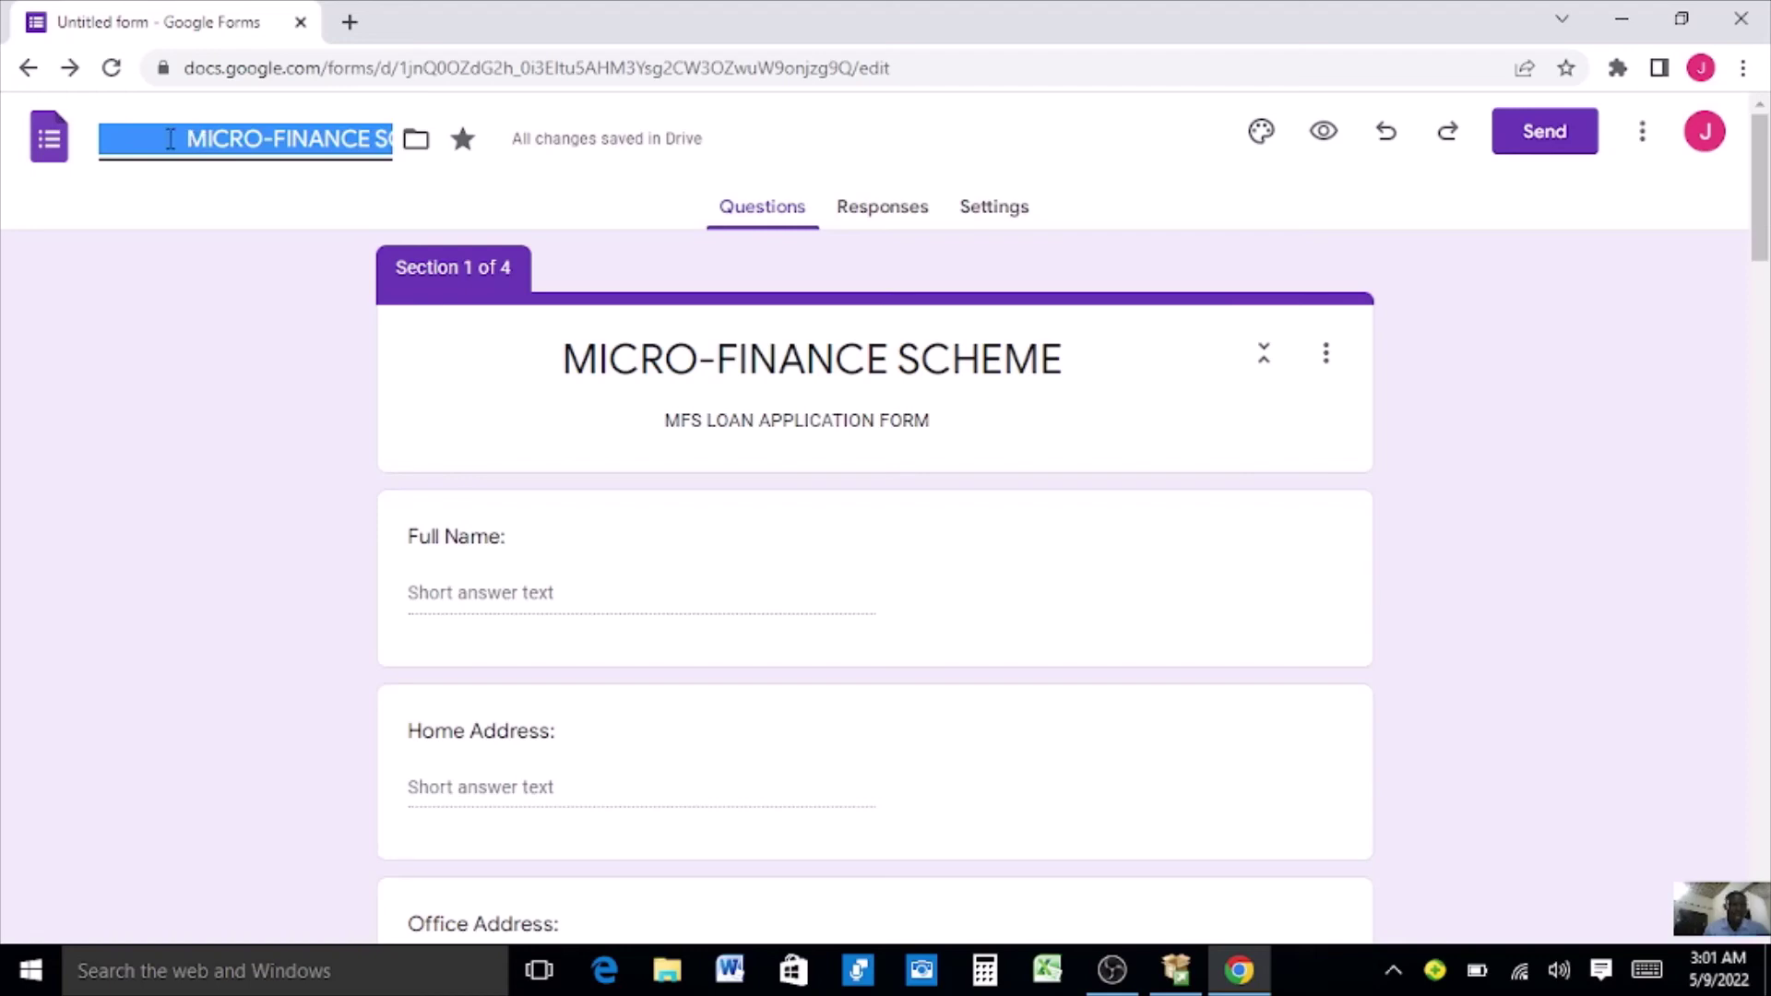
left_click(189, 138)
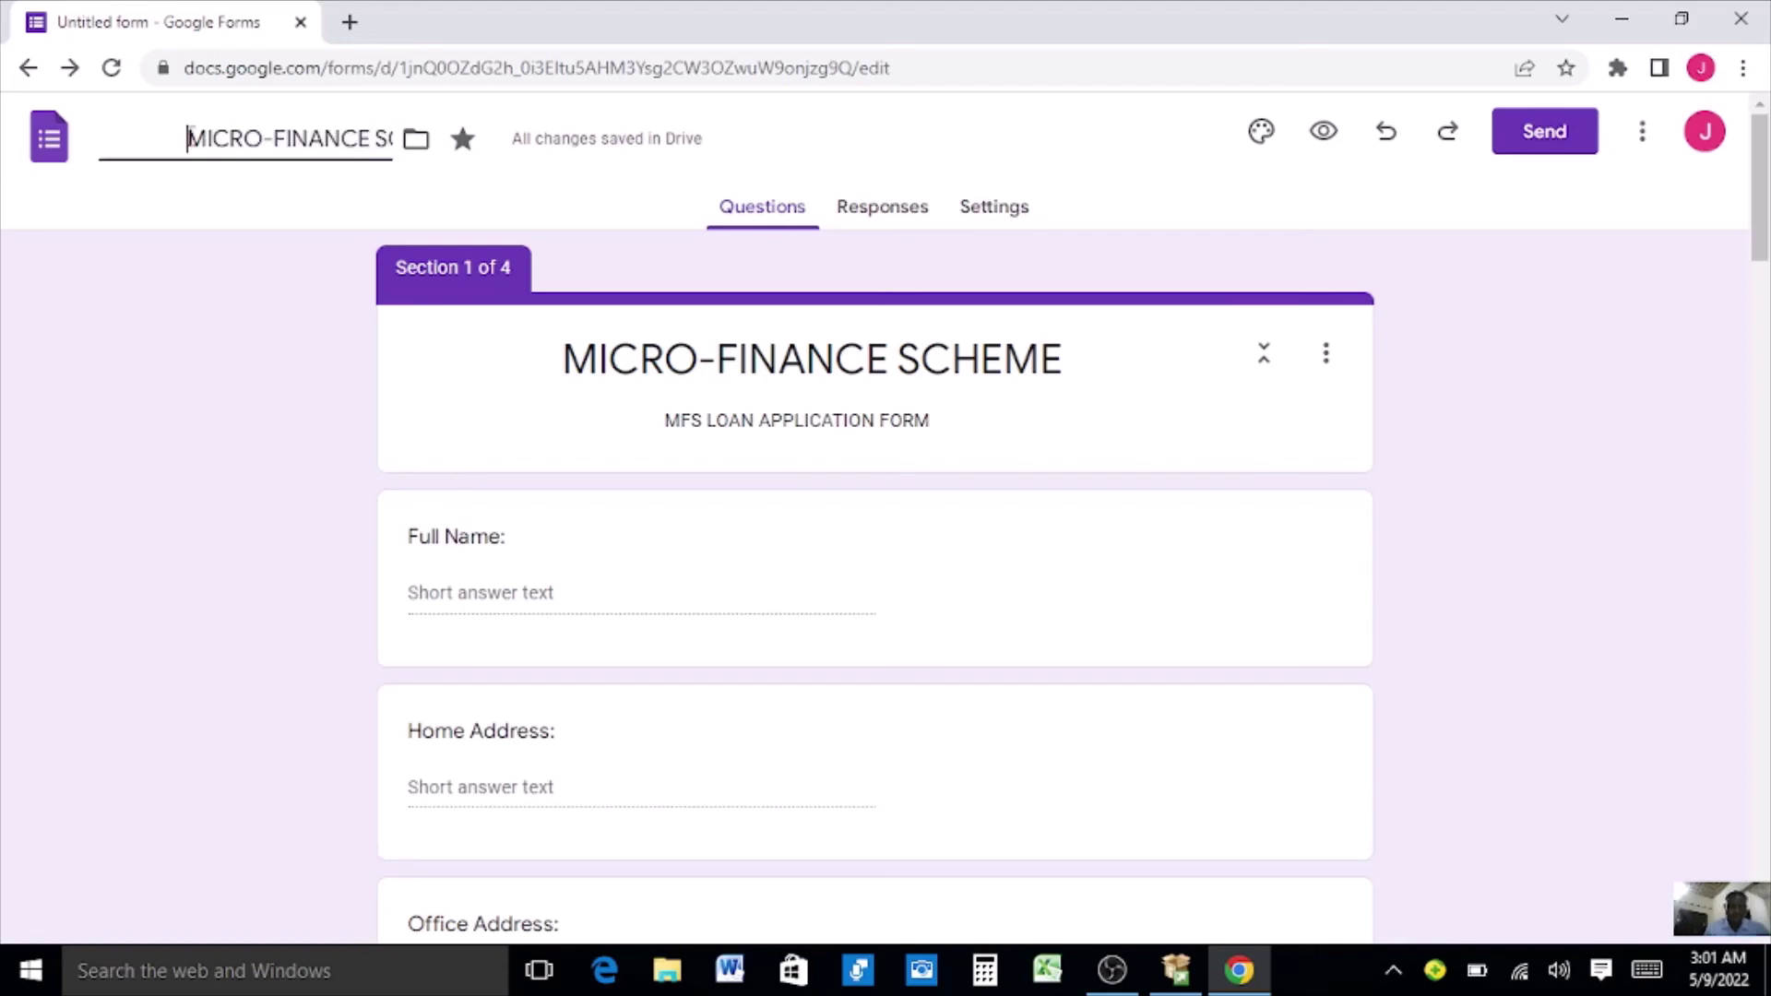
key("BackSpace")
key("BackSpace")
key("BackSpace")
key("BackSpace")
key("BackSpace")
key("BackSpace")
key("BackSpace")
key("BackSpace")
key("BackSpace")
key("BackSpace")
key("BackSpace")
key("BackSpace")
key("BackSpace")
key("BackSpace")
key("BackSpace")
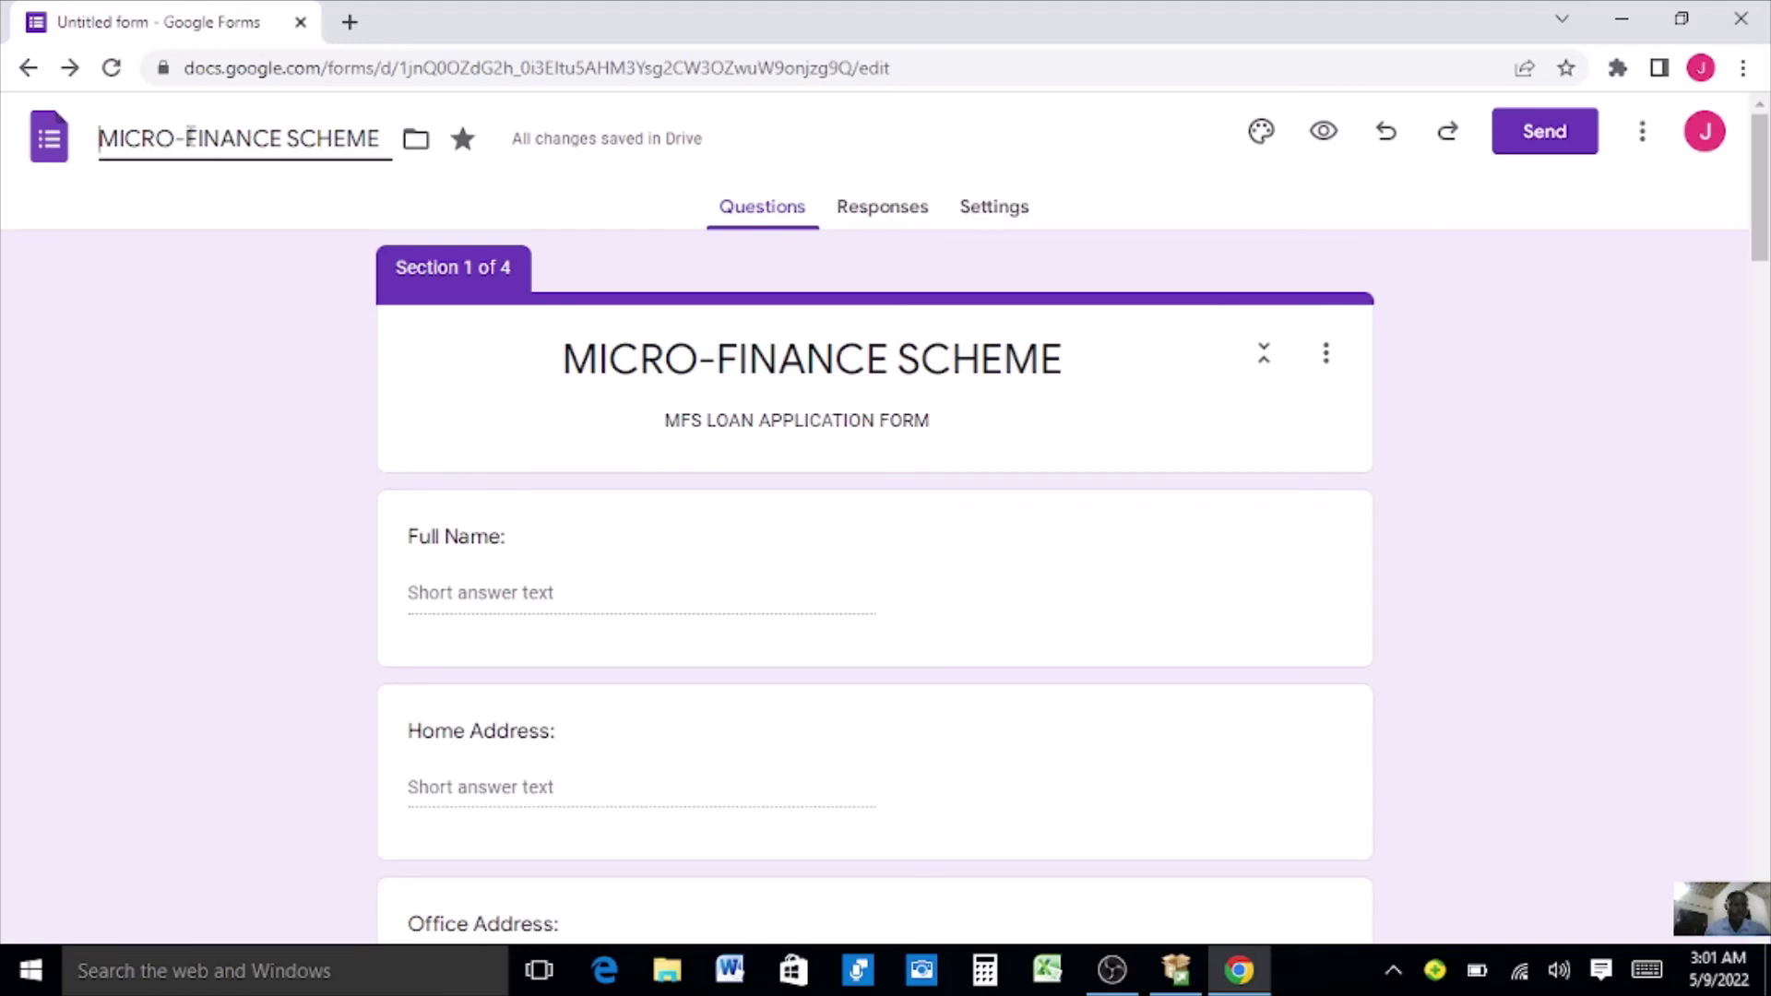
left_click(253, 353)
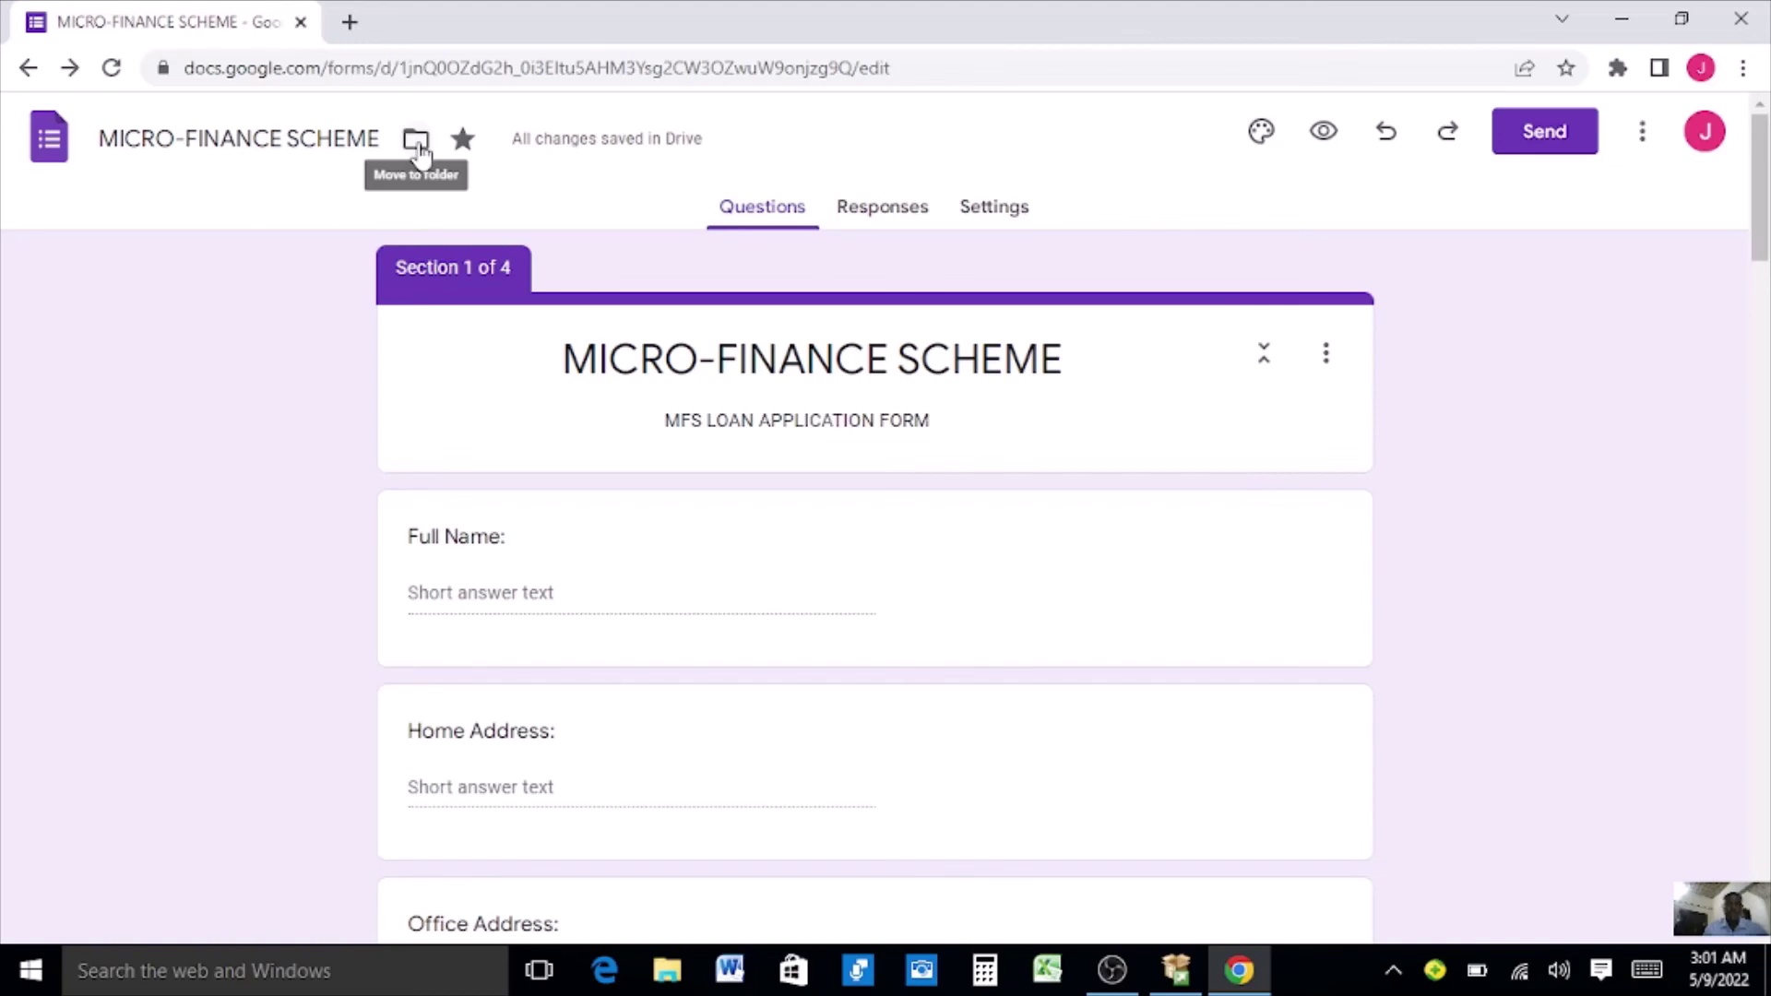
Create a new folder named "juatech" in My Drive and move the form into it.
left_click(417, 142)
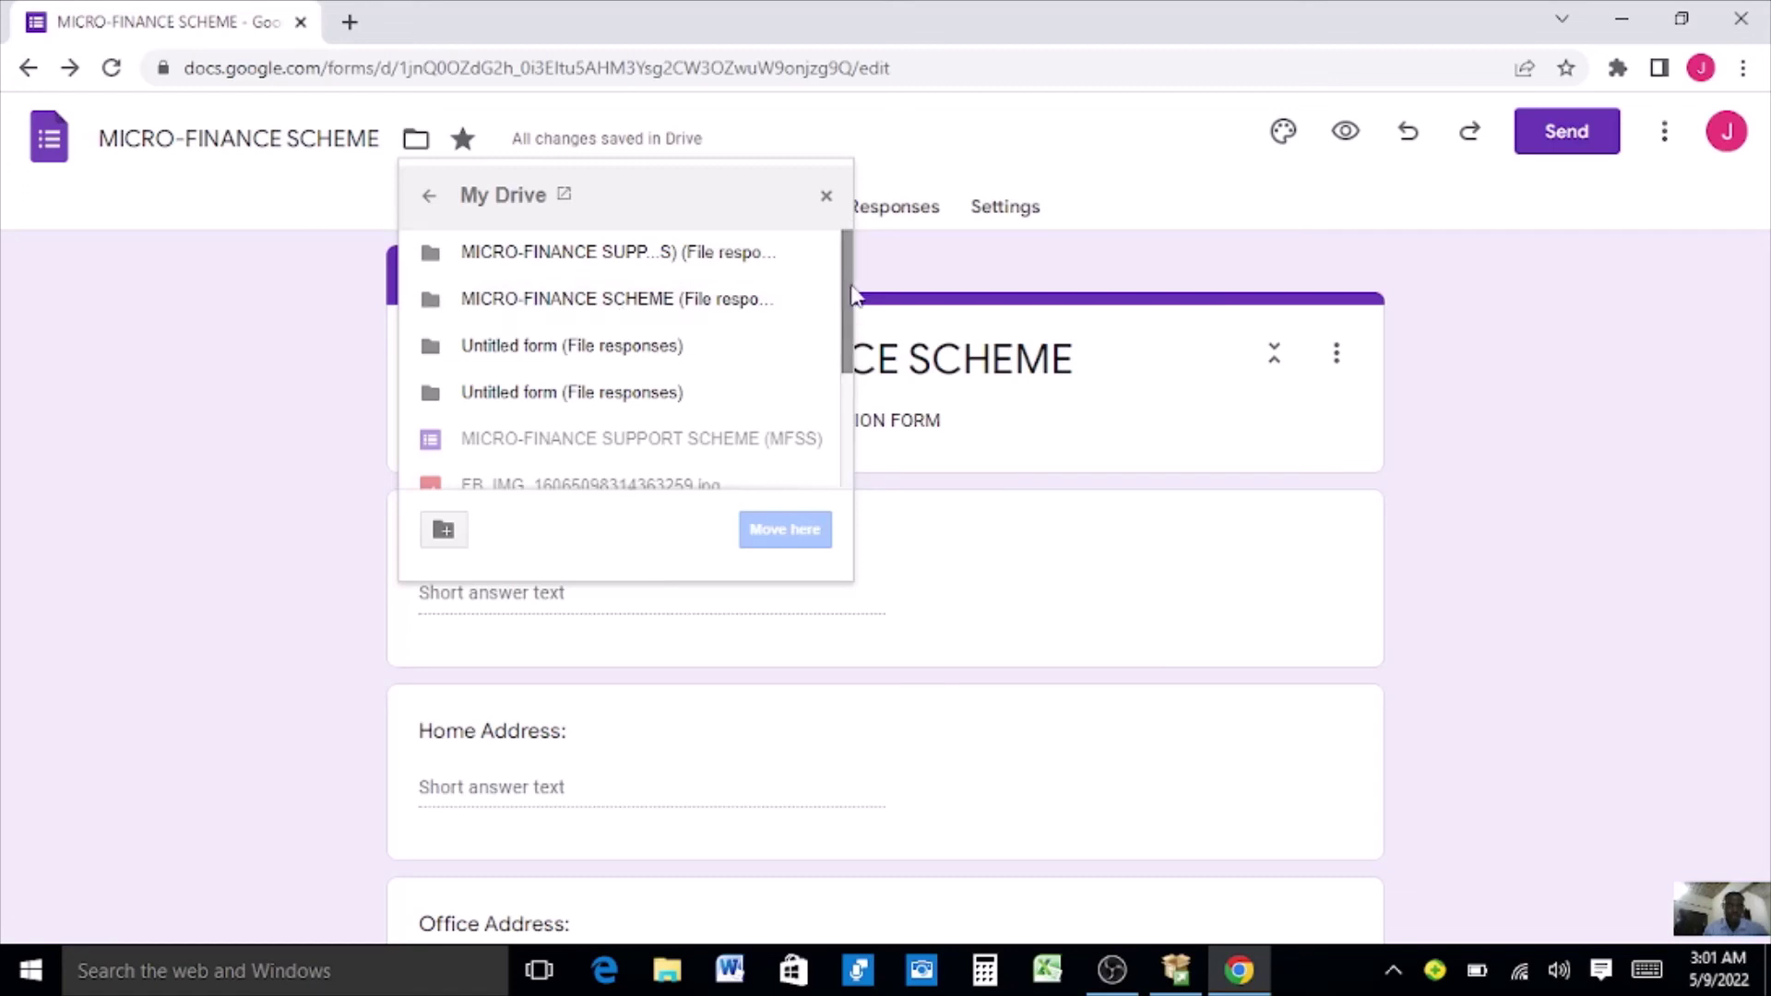
left_click_drag(854, 295, 871, 262)
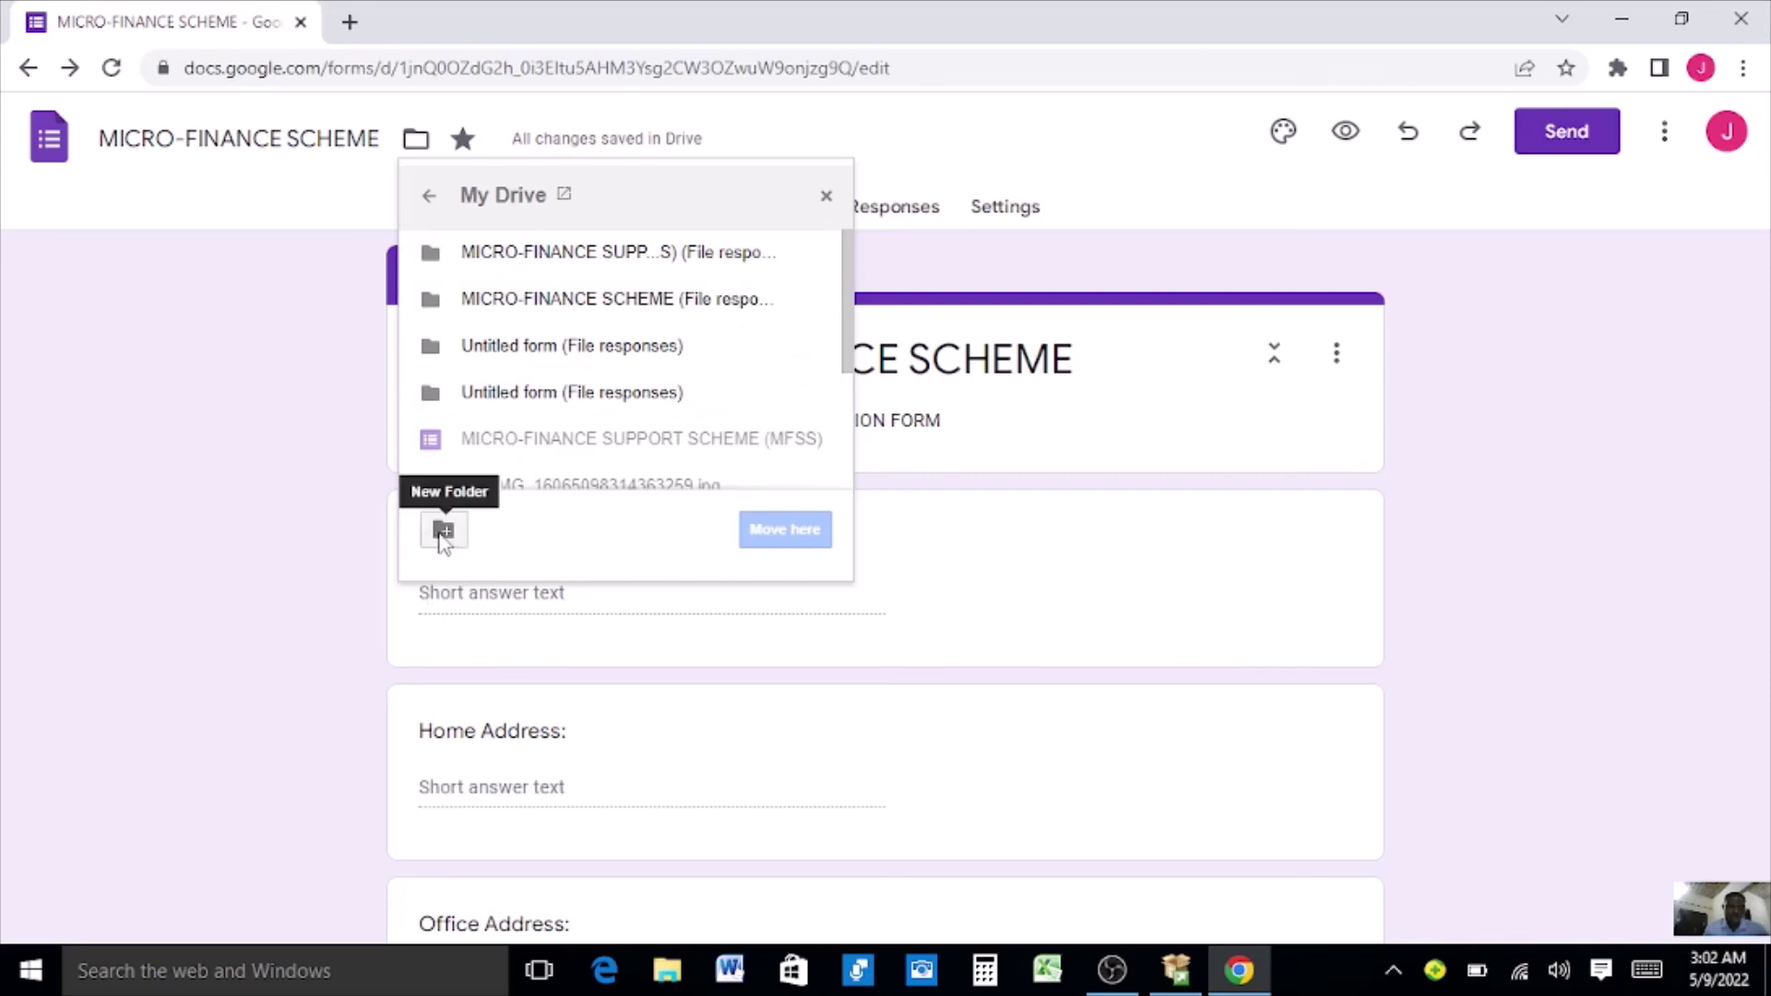
left_click(443, 532)
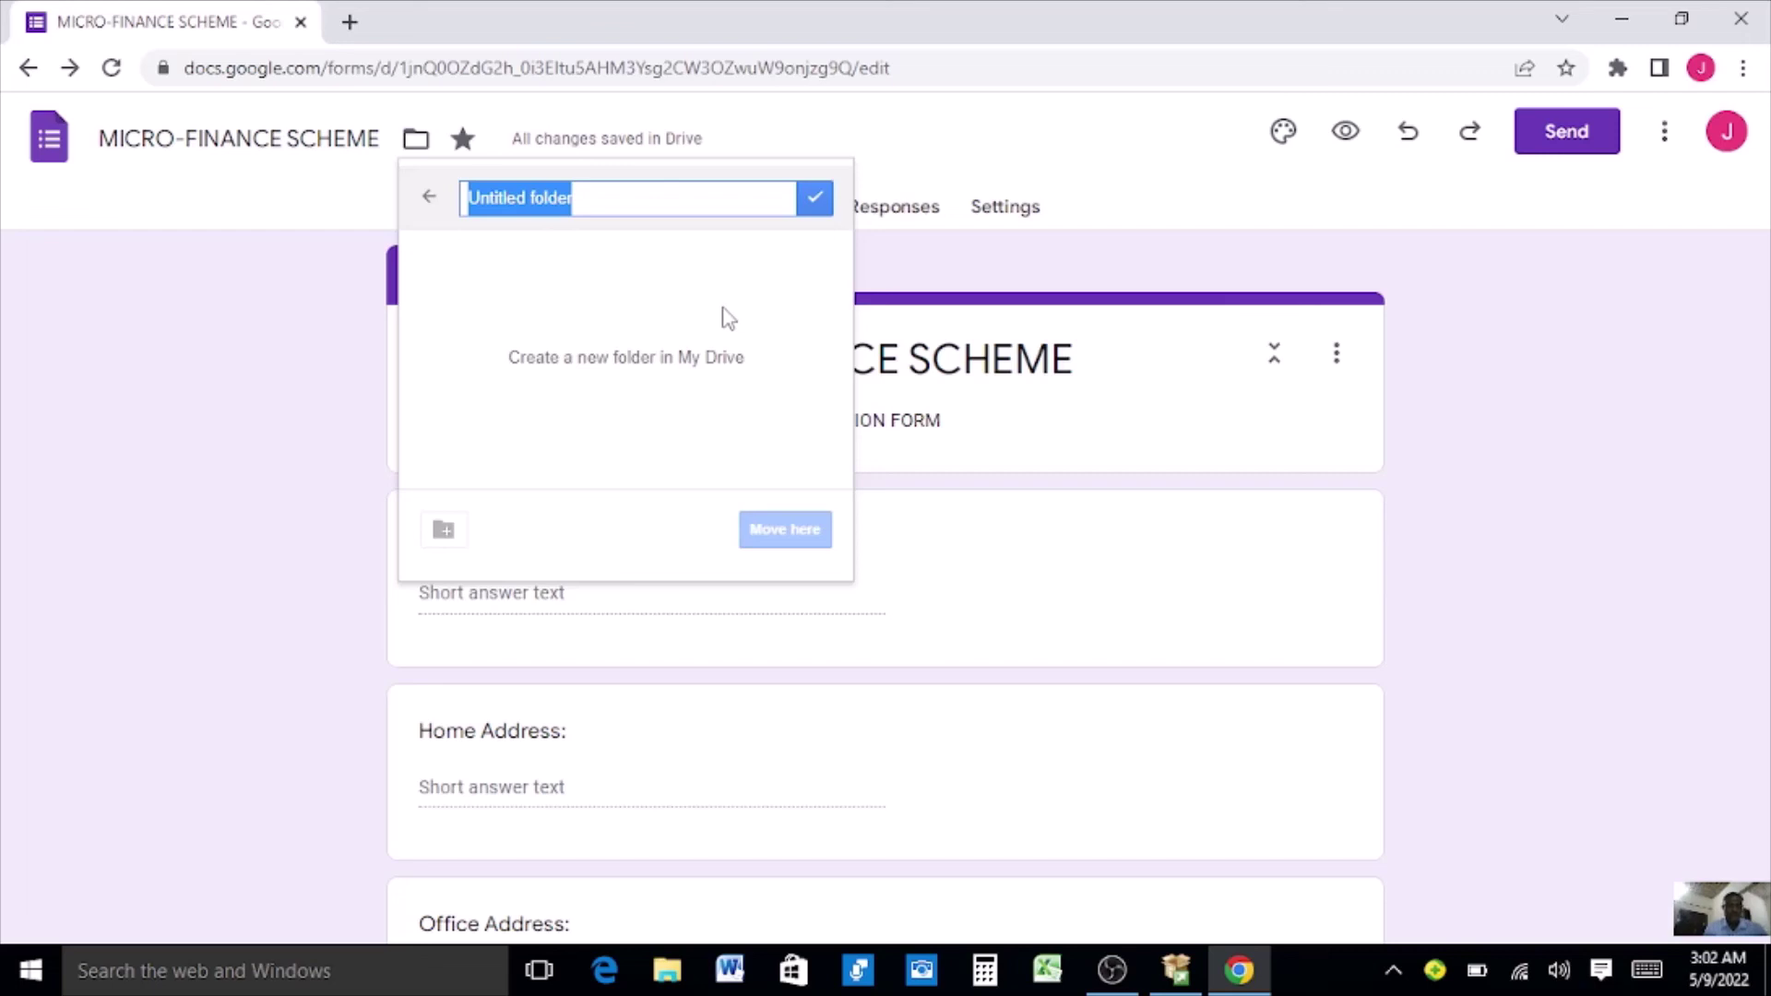
type("jua")
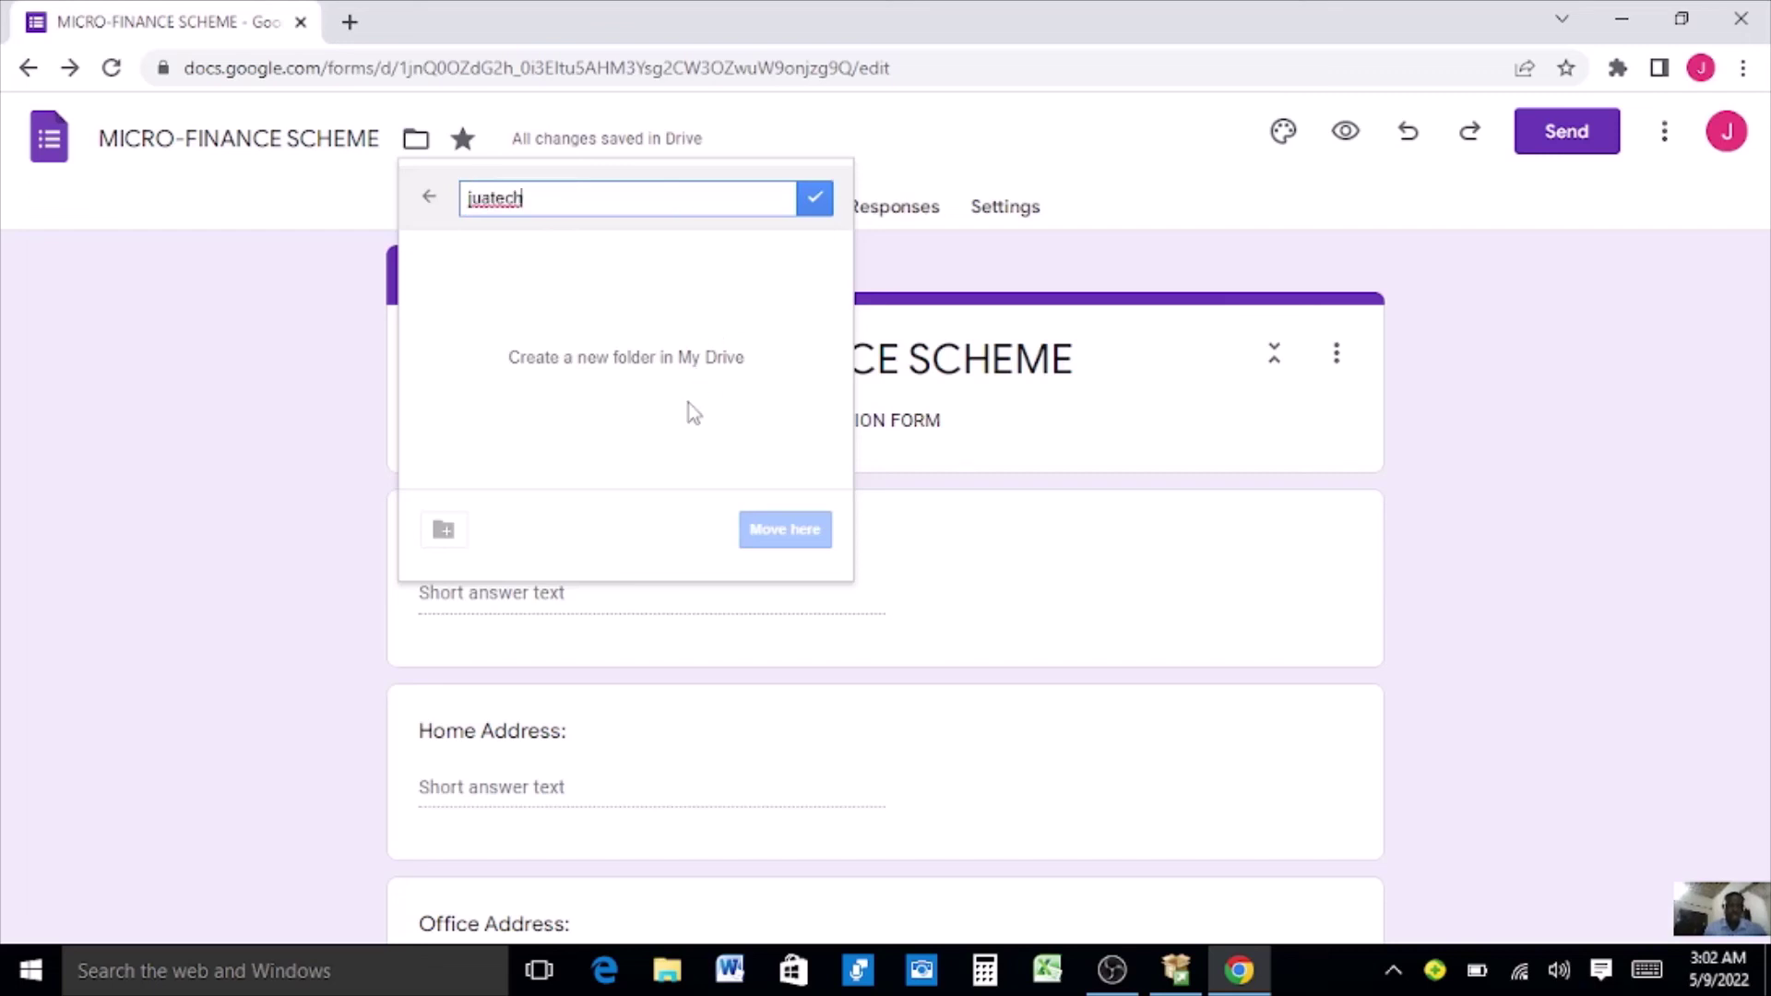
type("tech")
left_click(814, 200)
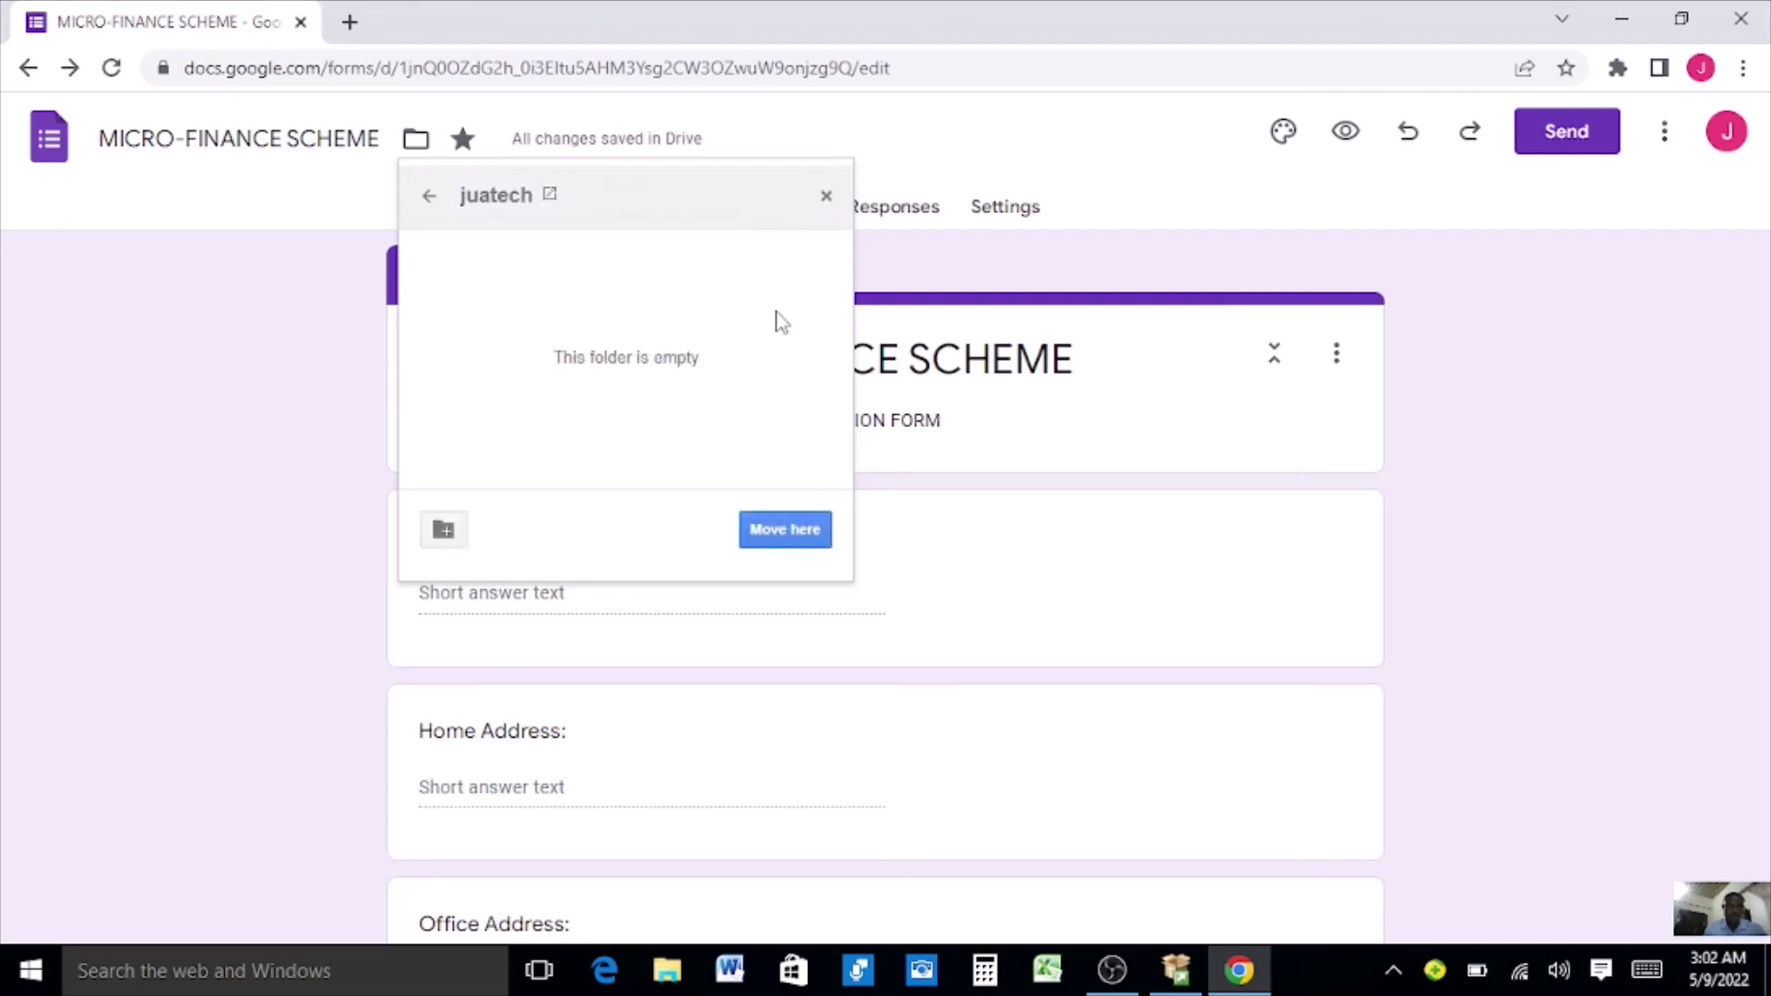
left_click(773, 535)
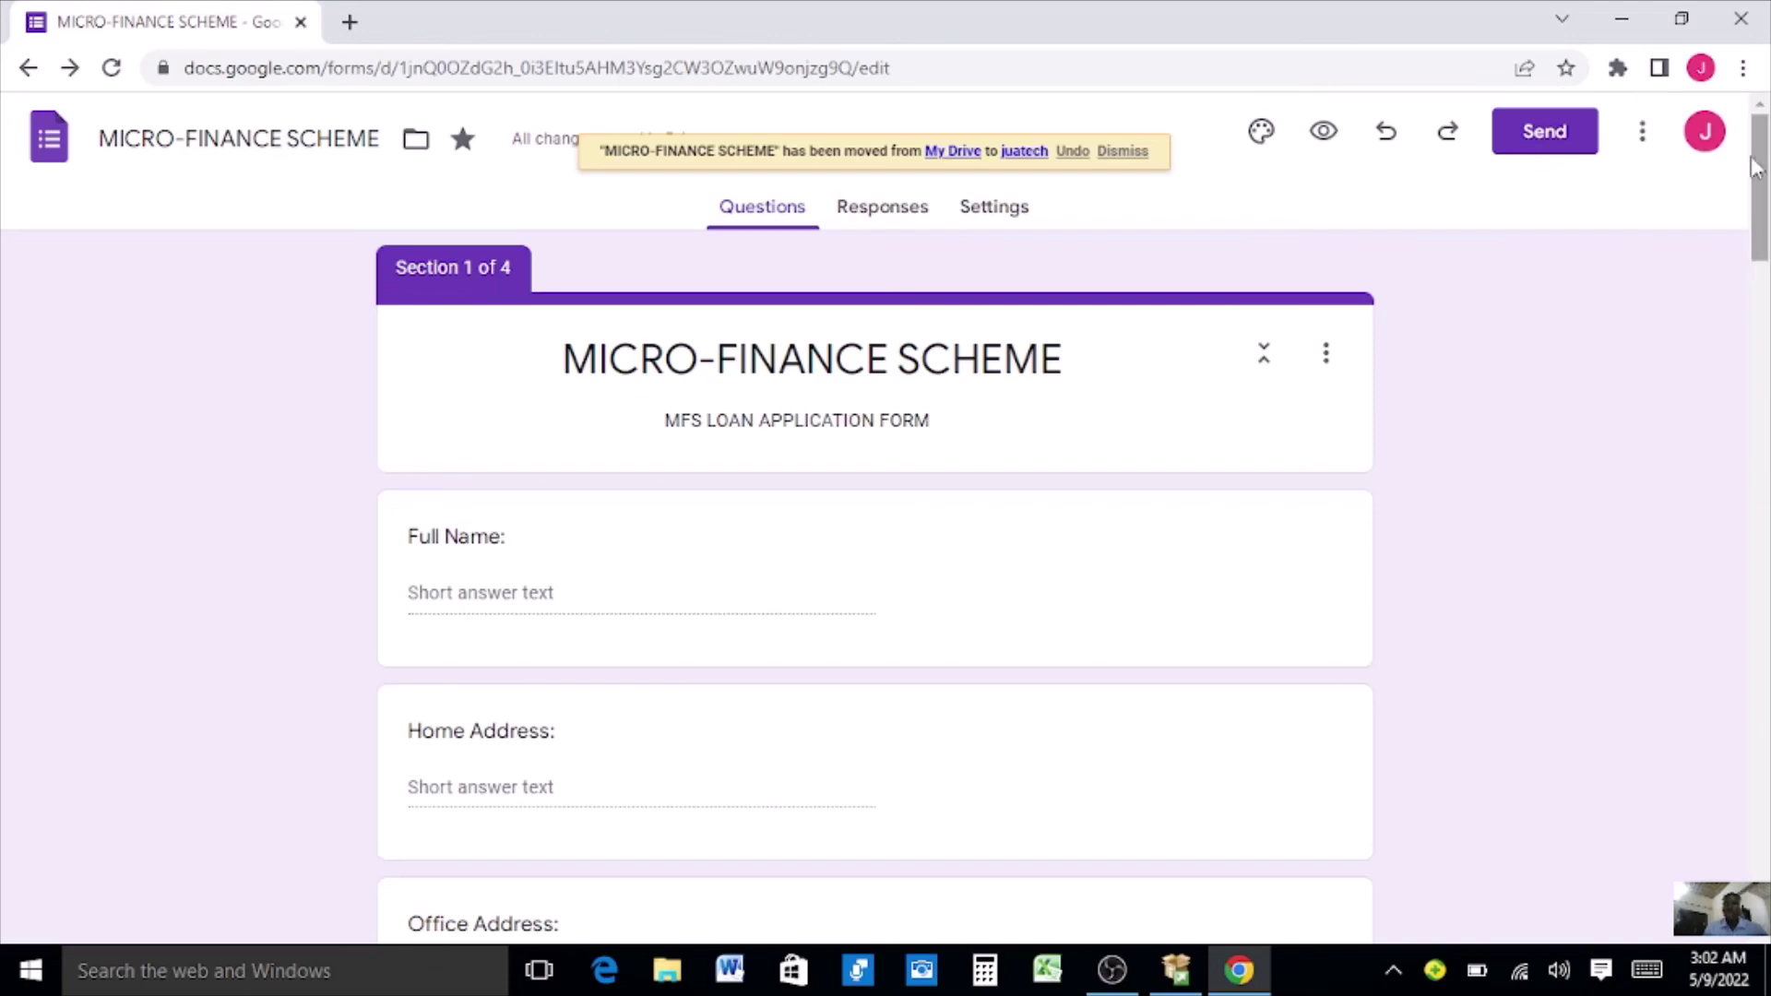
Examine the options for sending the form by email, and close them without sending anything.
left_click(1534, 148)
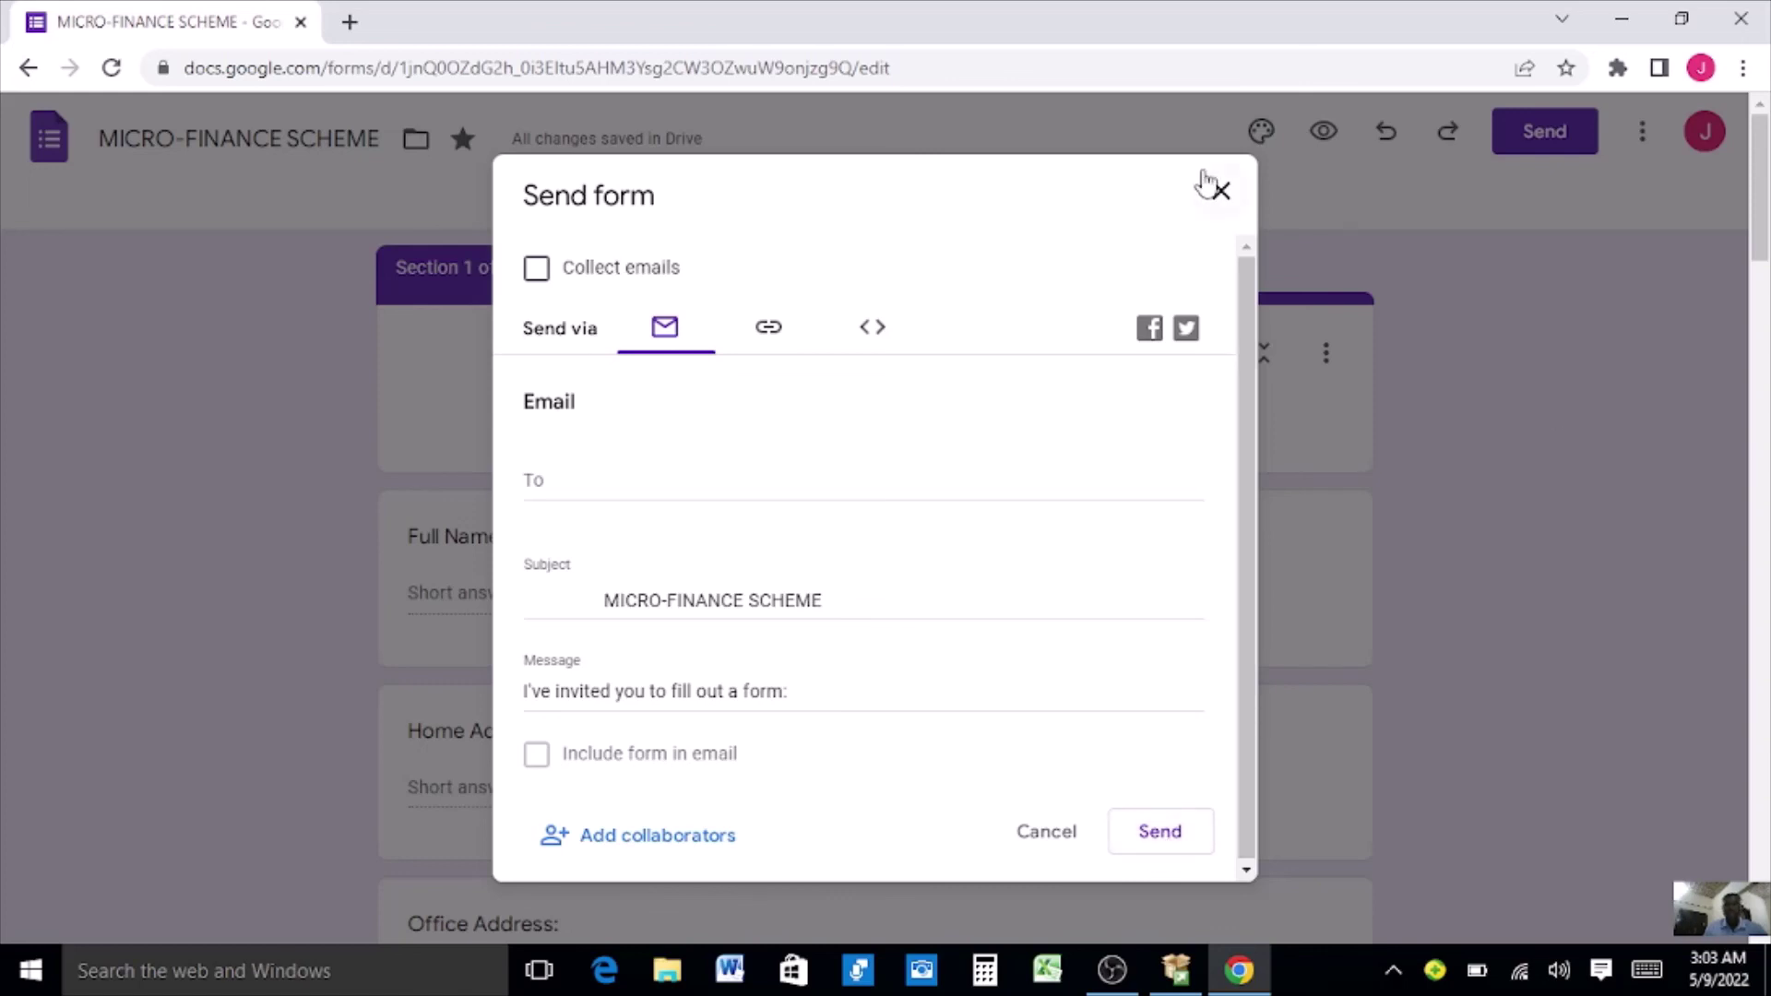
left_click(1219, 194)
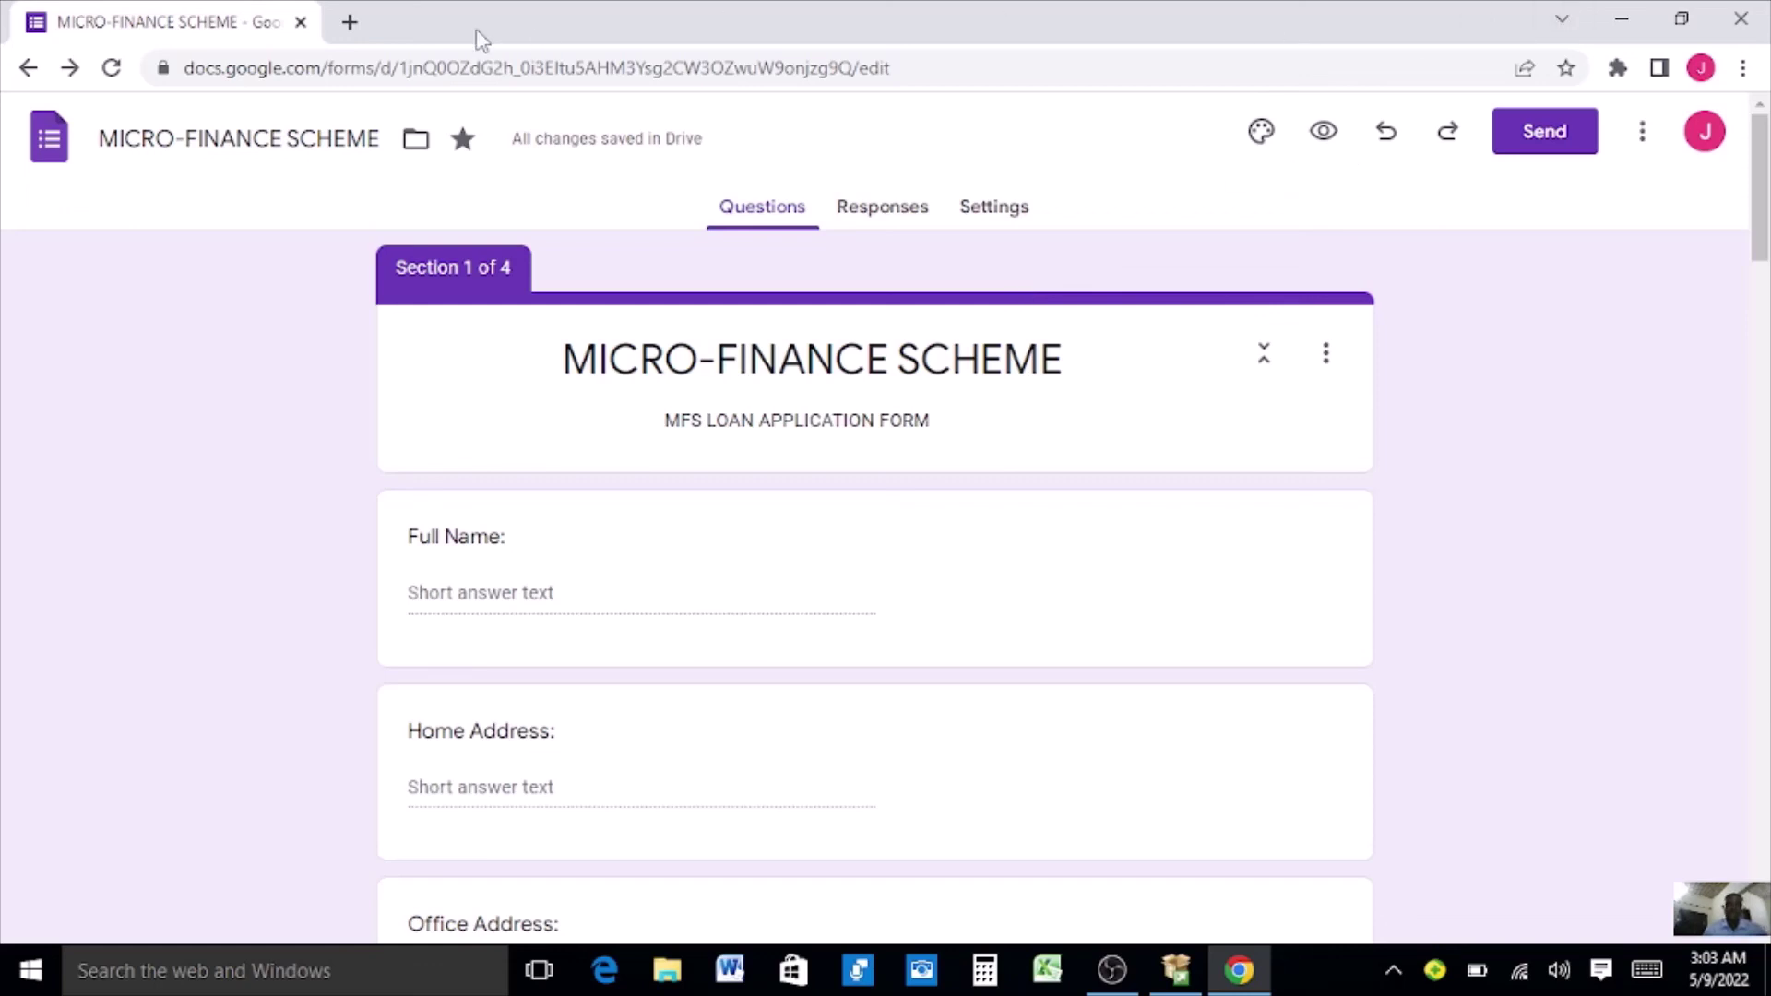
Open the Google Forms home page in a new browser tab and reopen the MICRO-FINANCE SCHEME form from the recent forms.
left_click(351, 23)
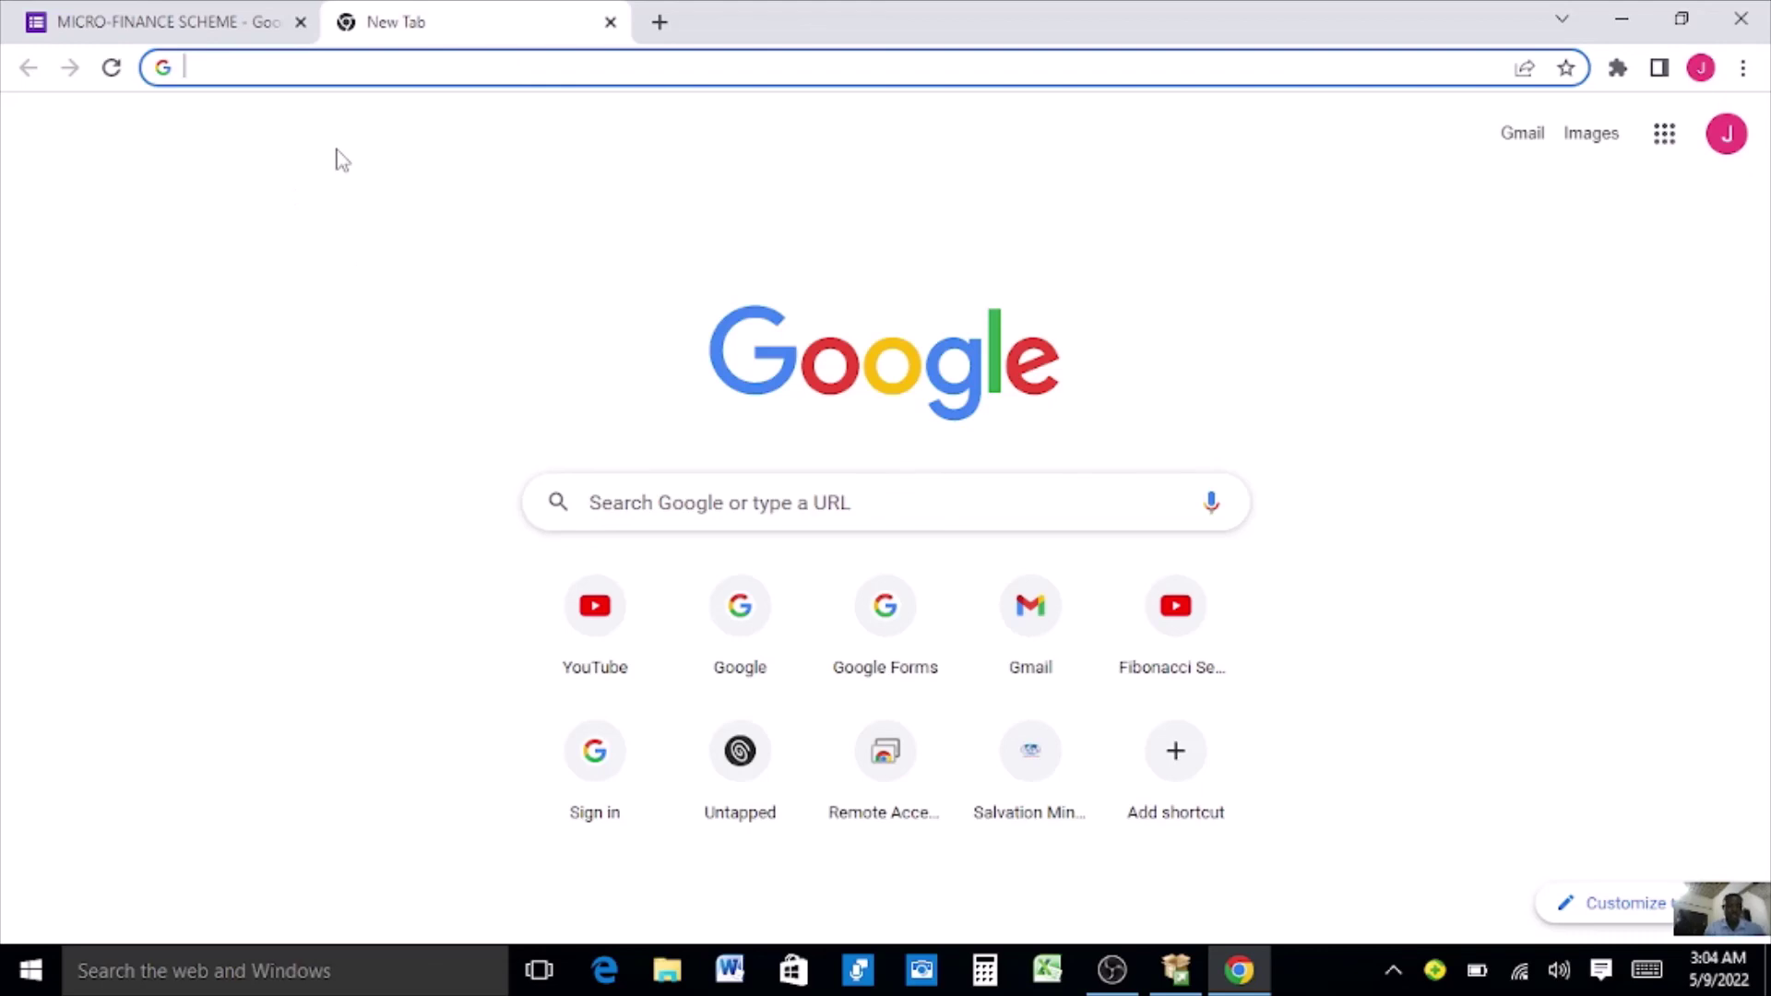
type("form")
key("Return")
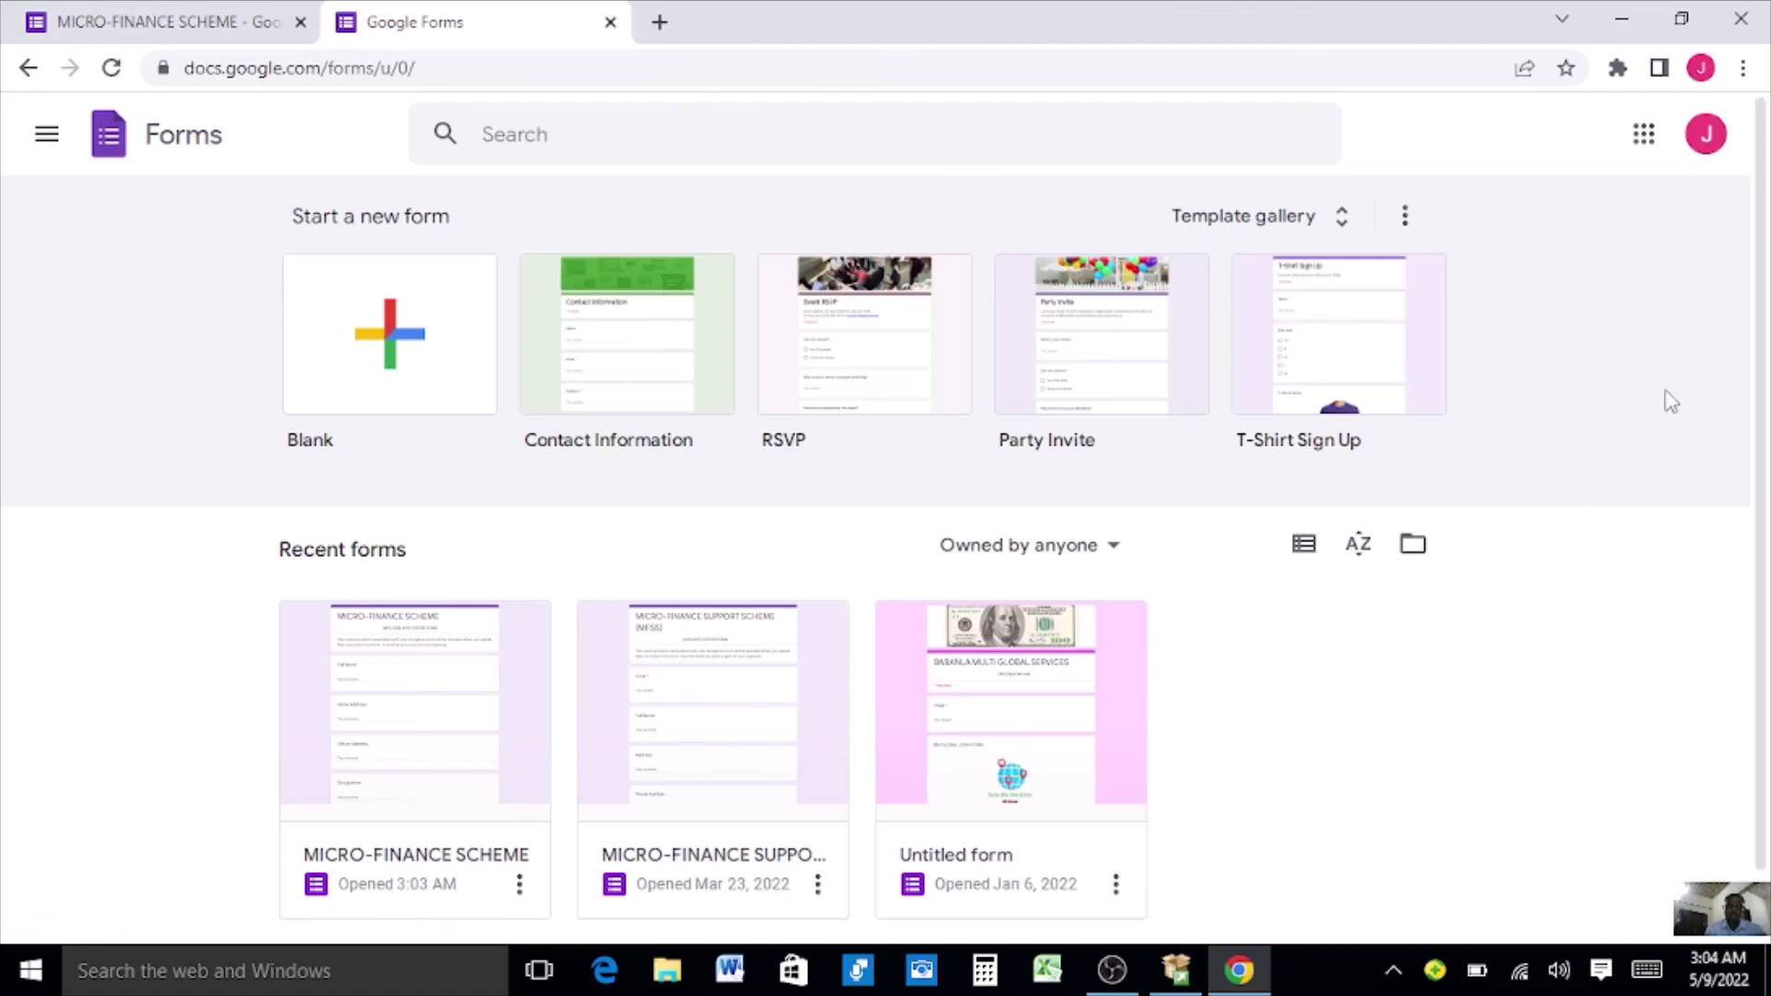
left_click_drag(1760, 310, 1763, 433)
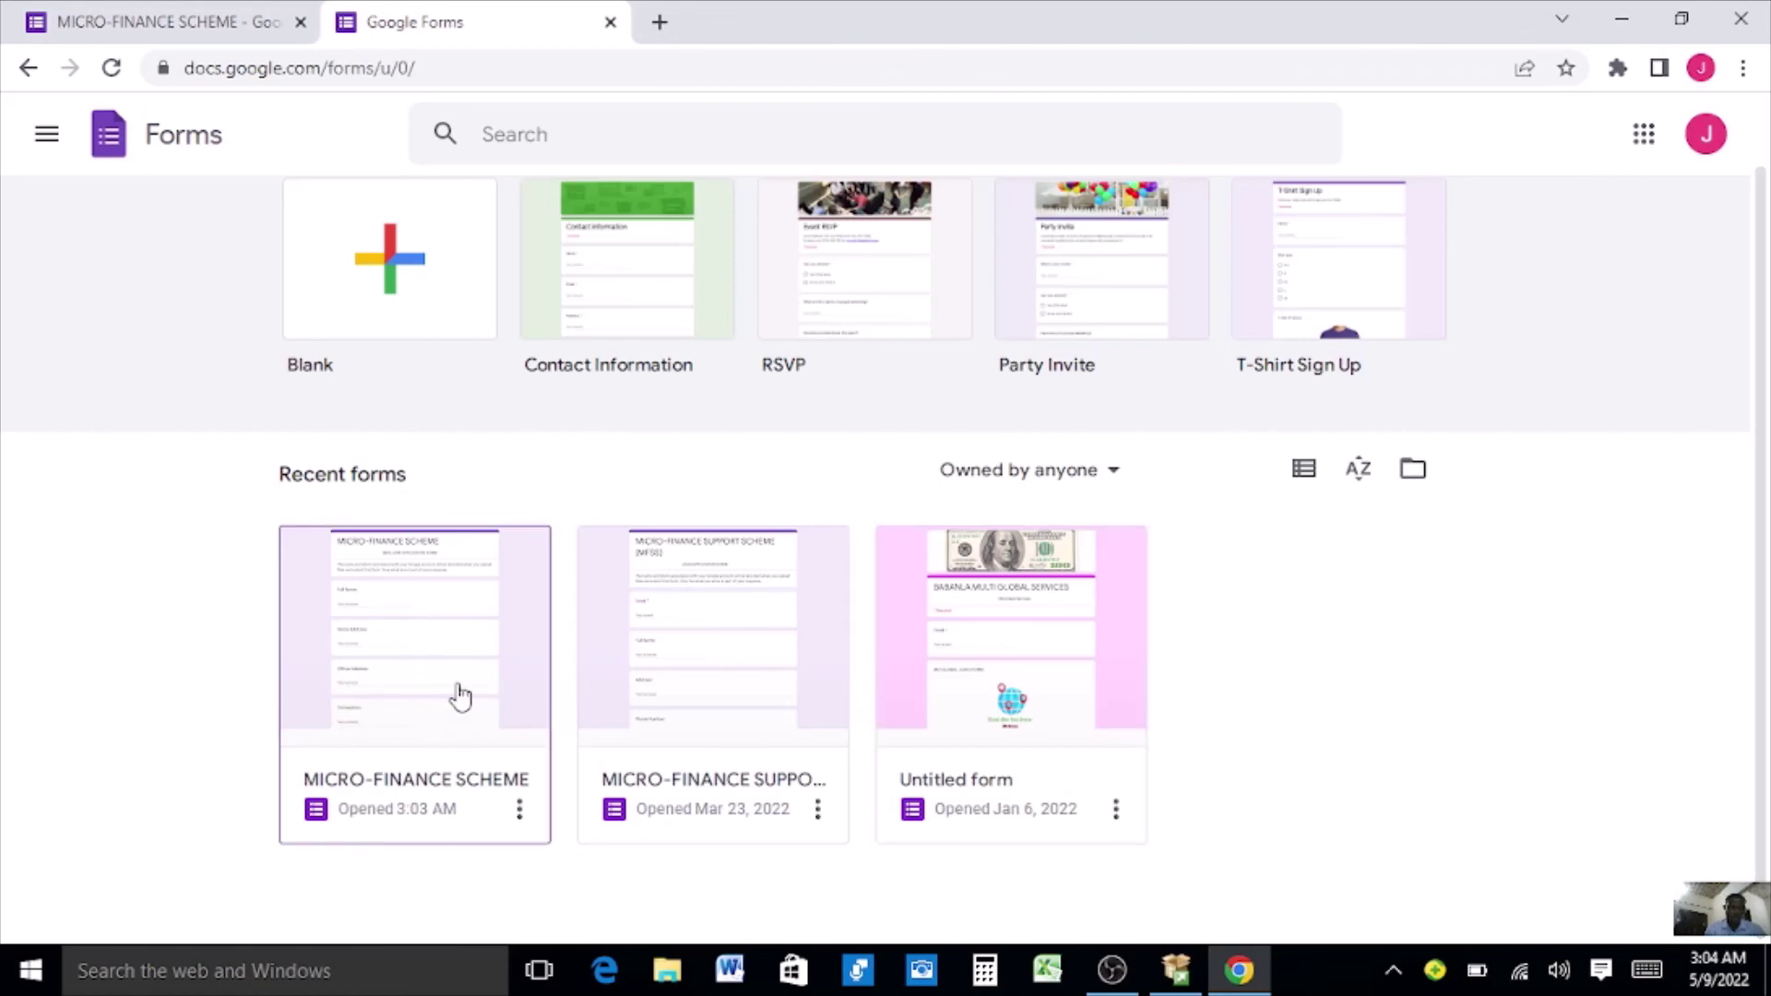
left_click(403, 655)
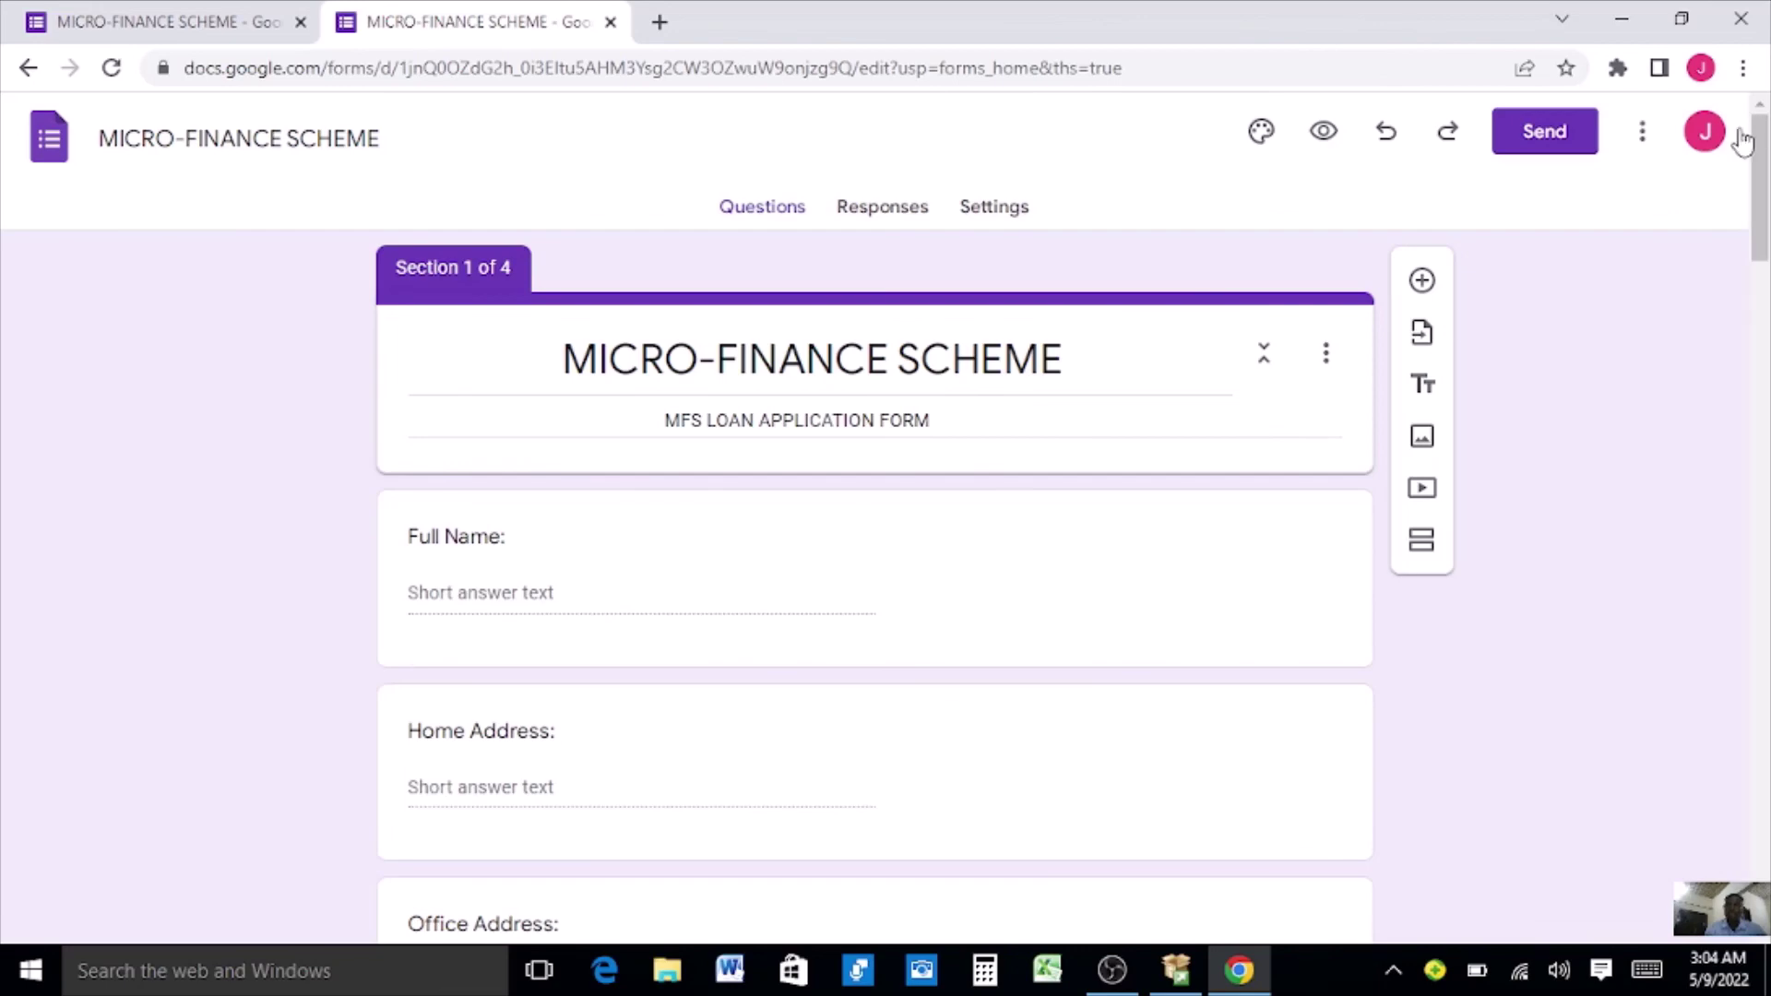
left_click_drag(1760, 157, 1763, 279)
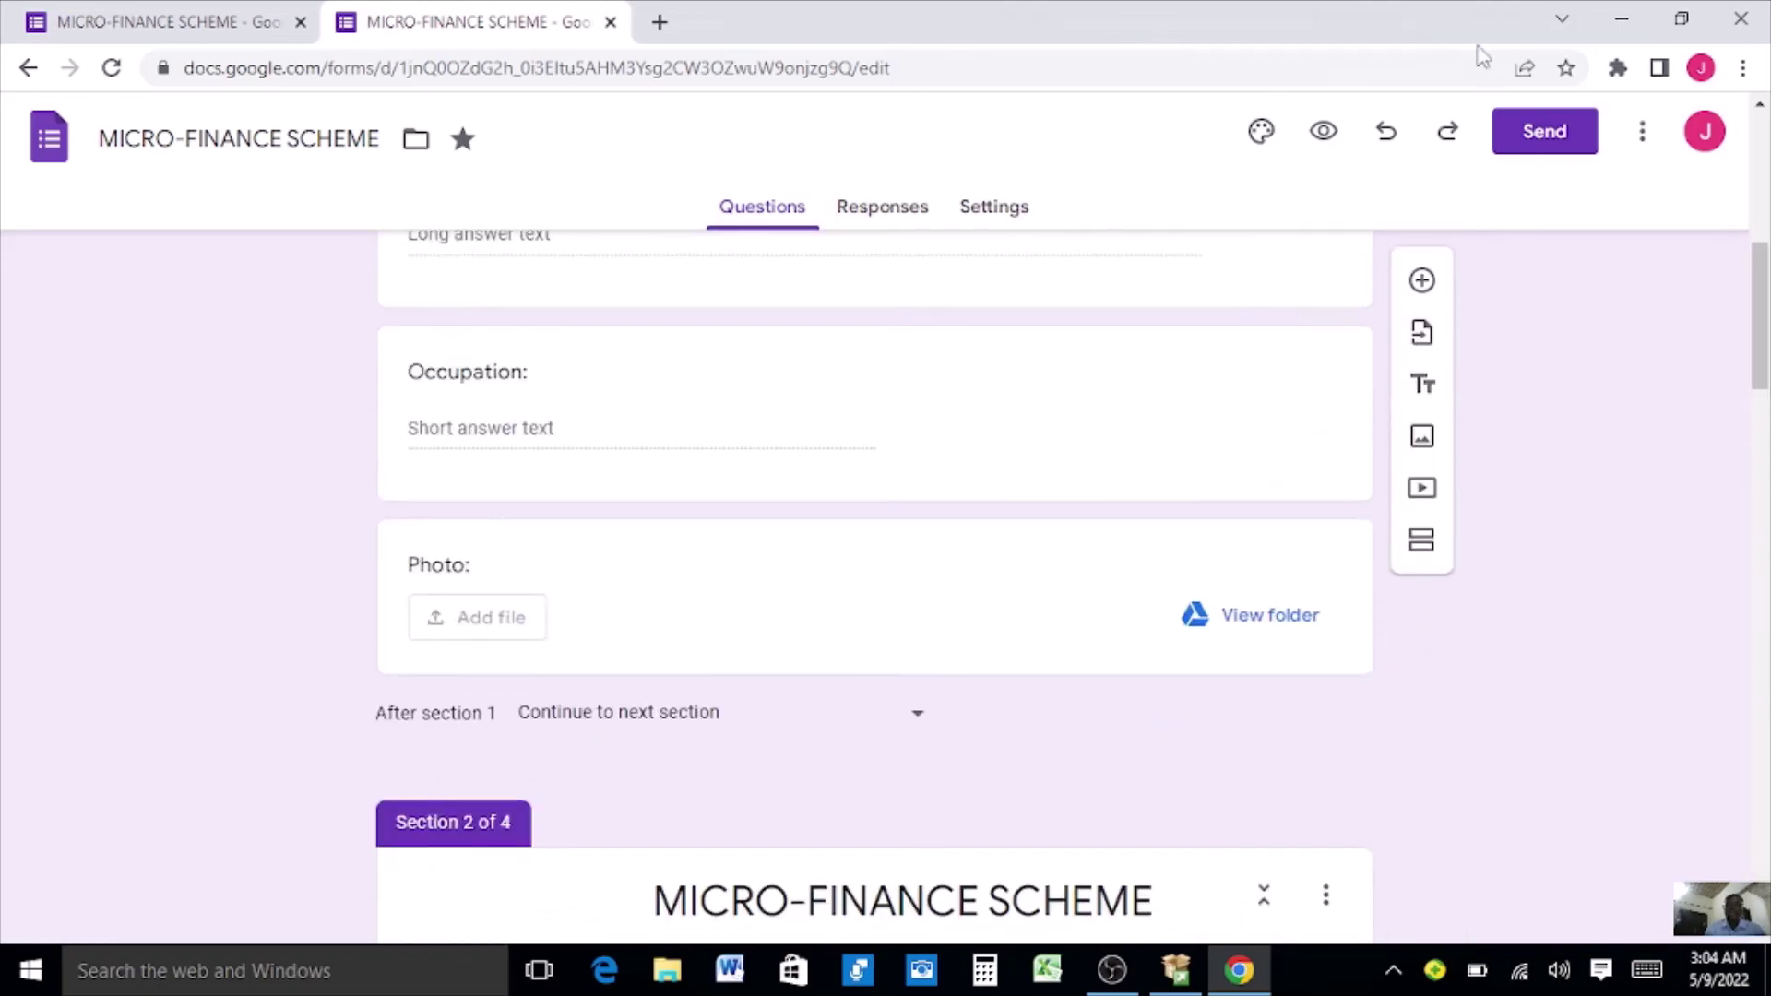